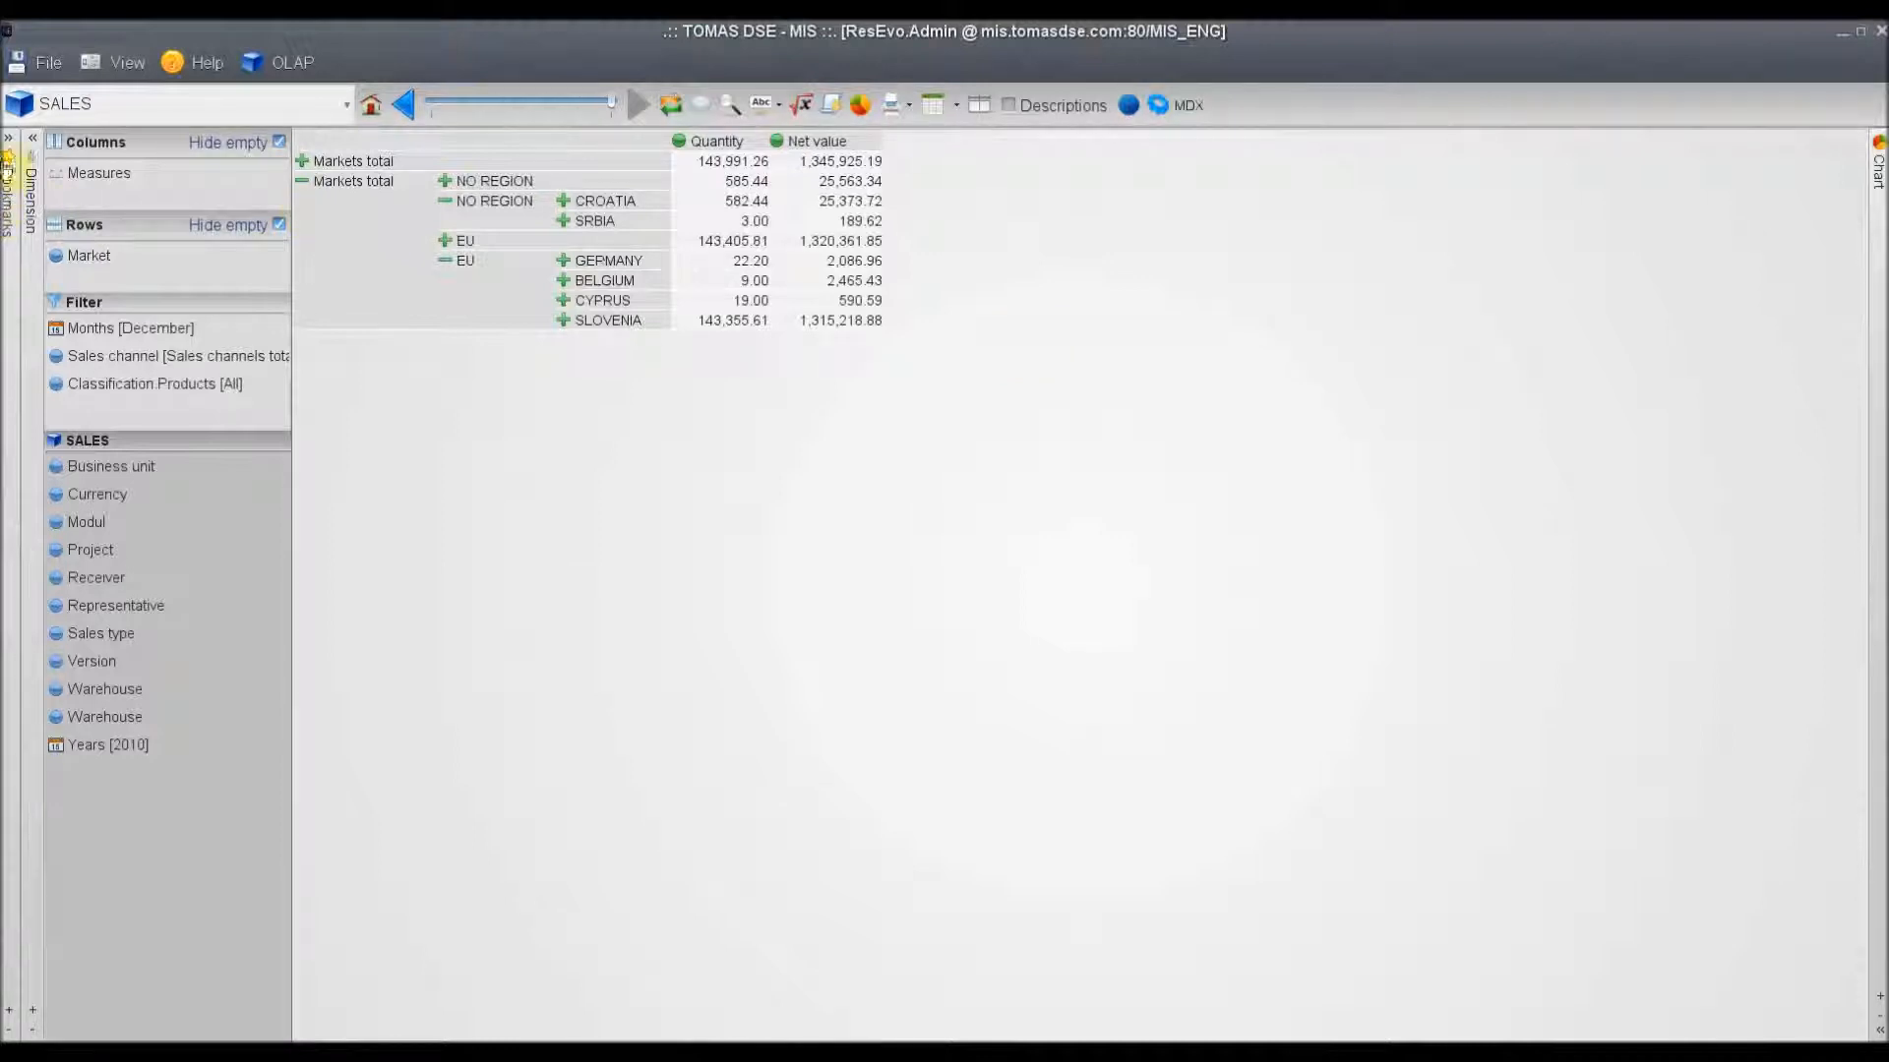
# - Show the bookmarks and expand the SALES group under CUBES to list its saved views
pyautogui.click(9, 148)
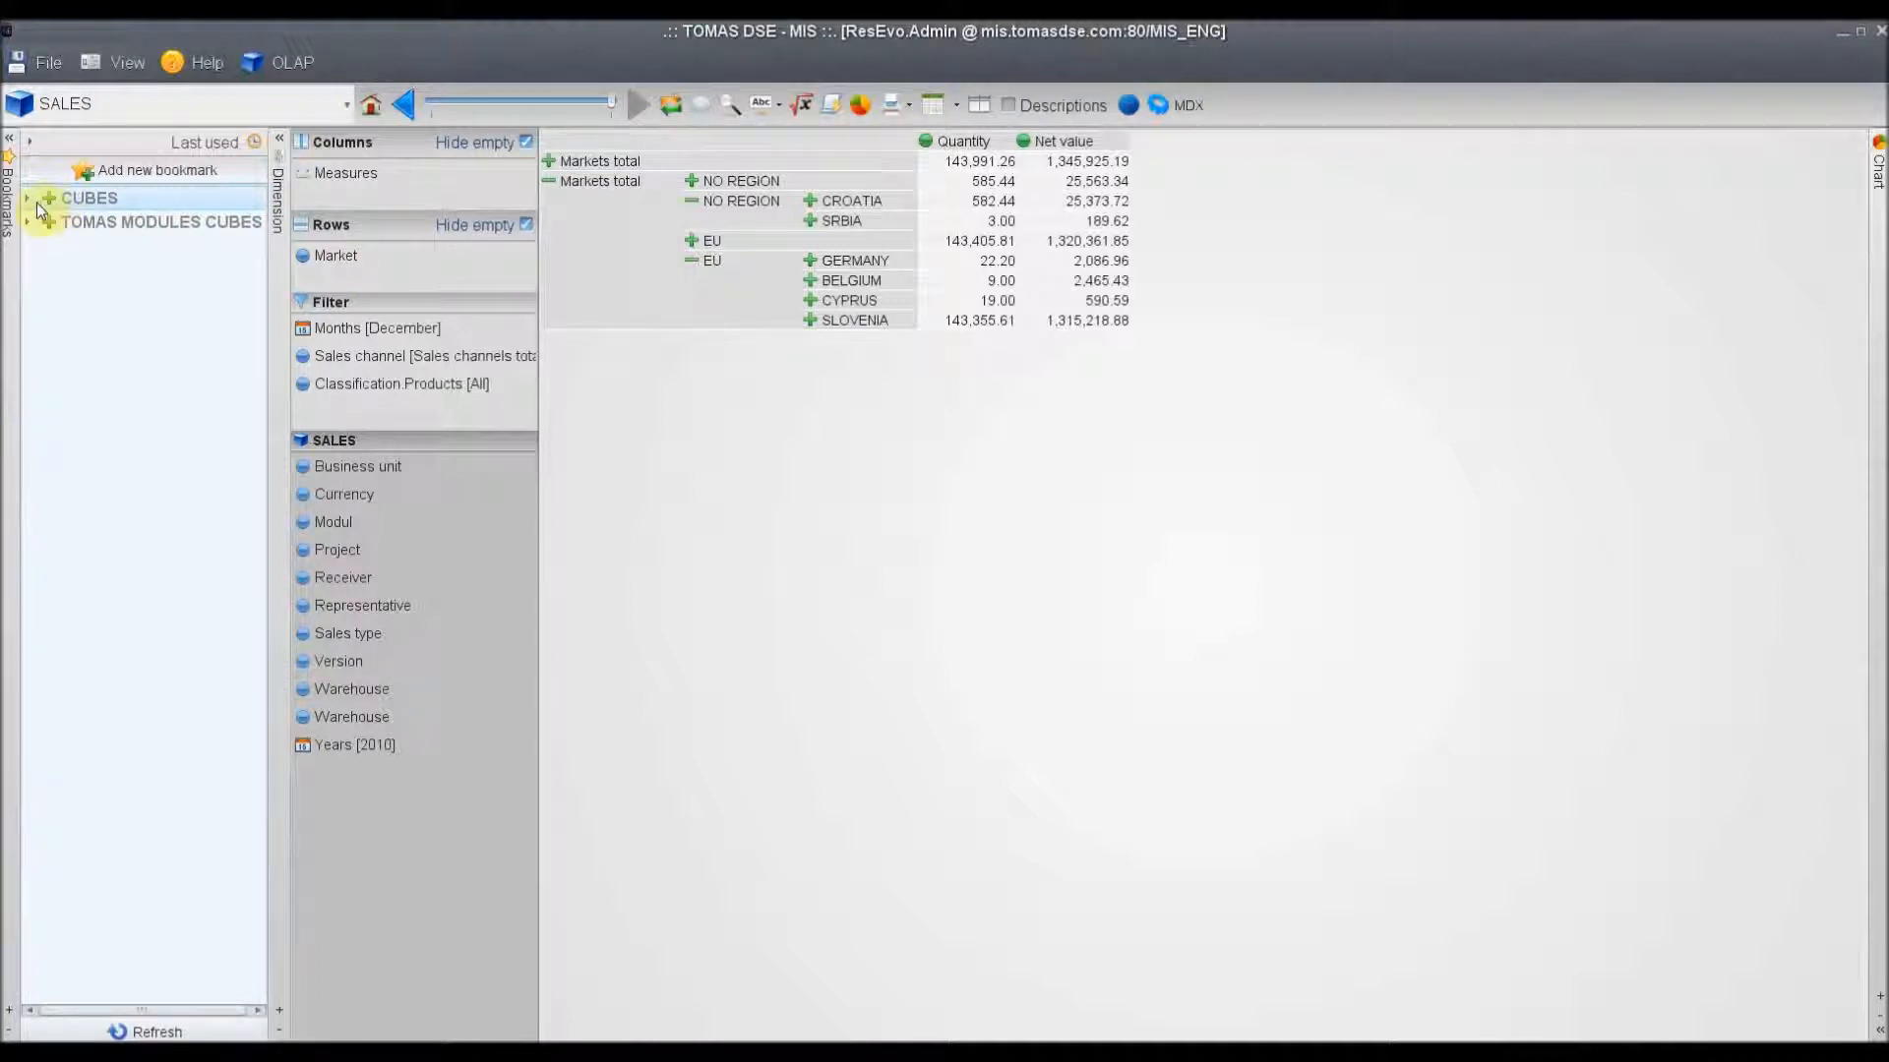
pyautogui.click(50, 197)
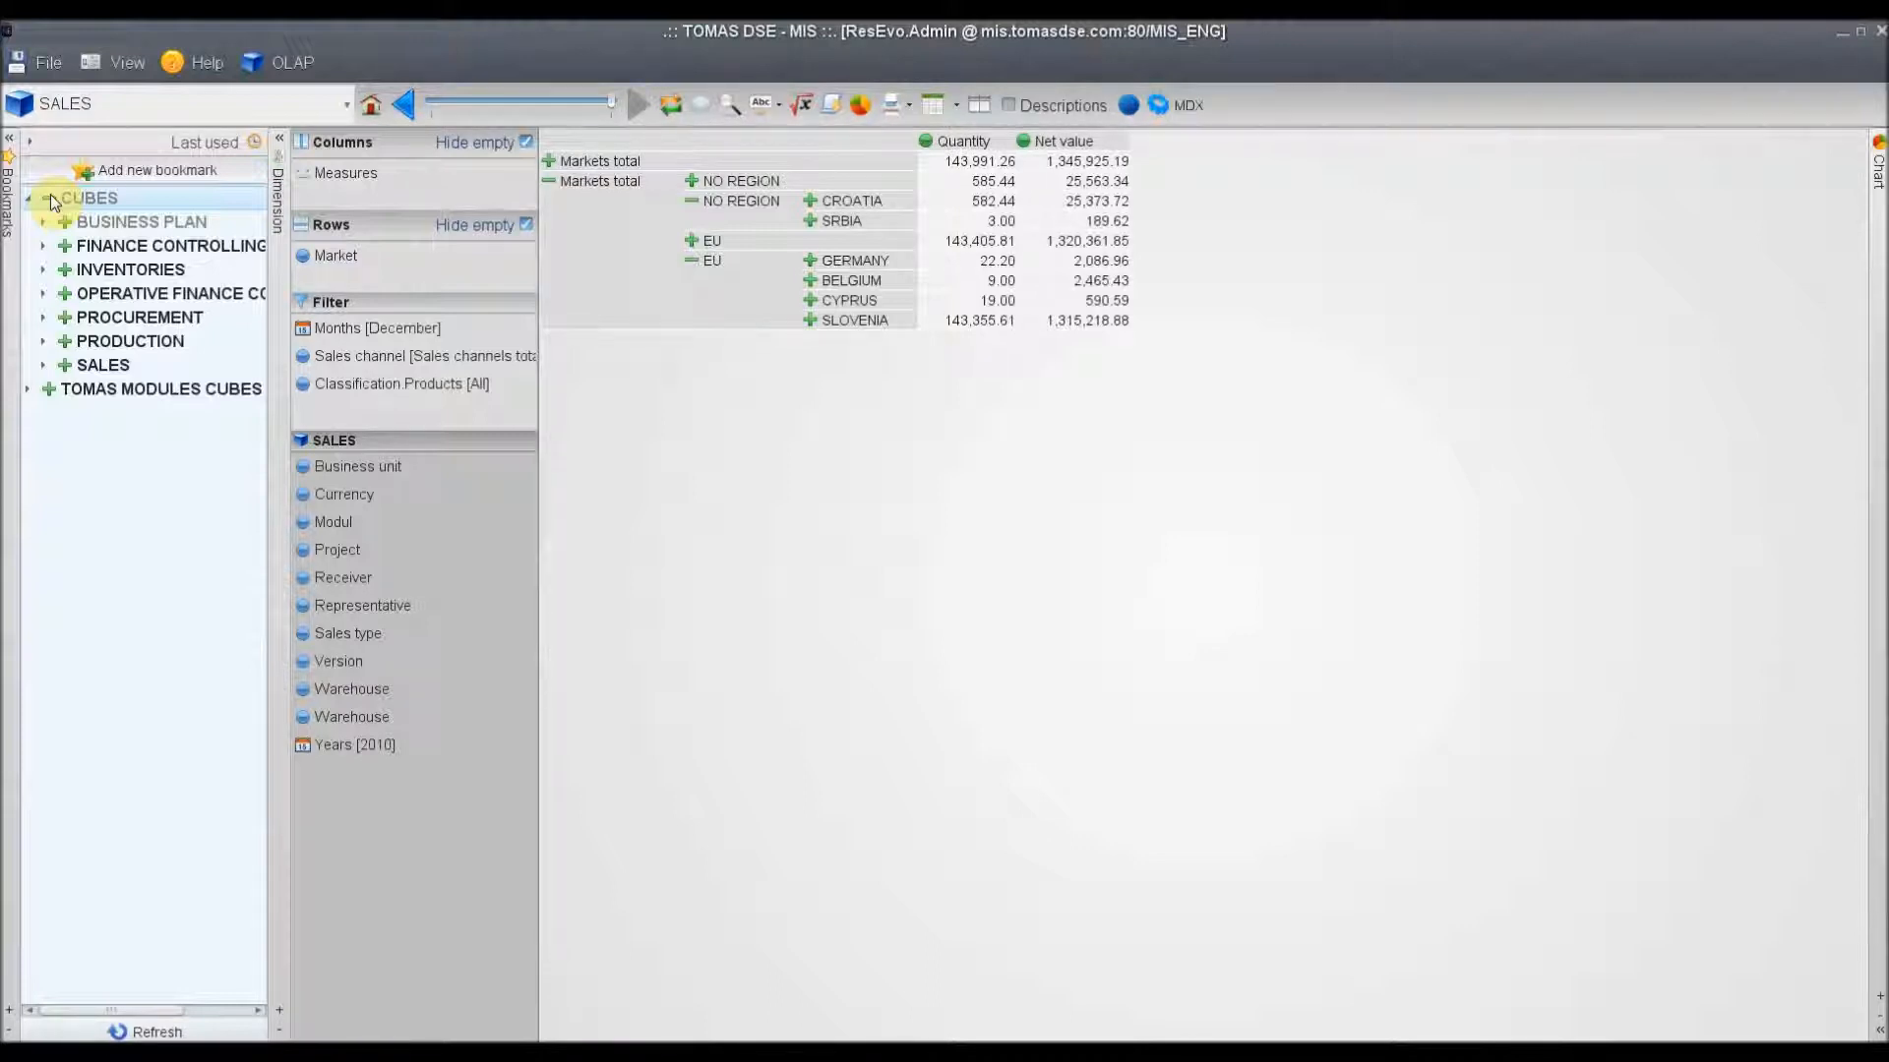
pyautogui.click(66, 364)
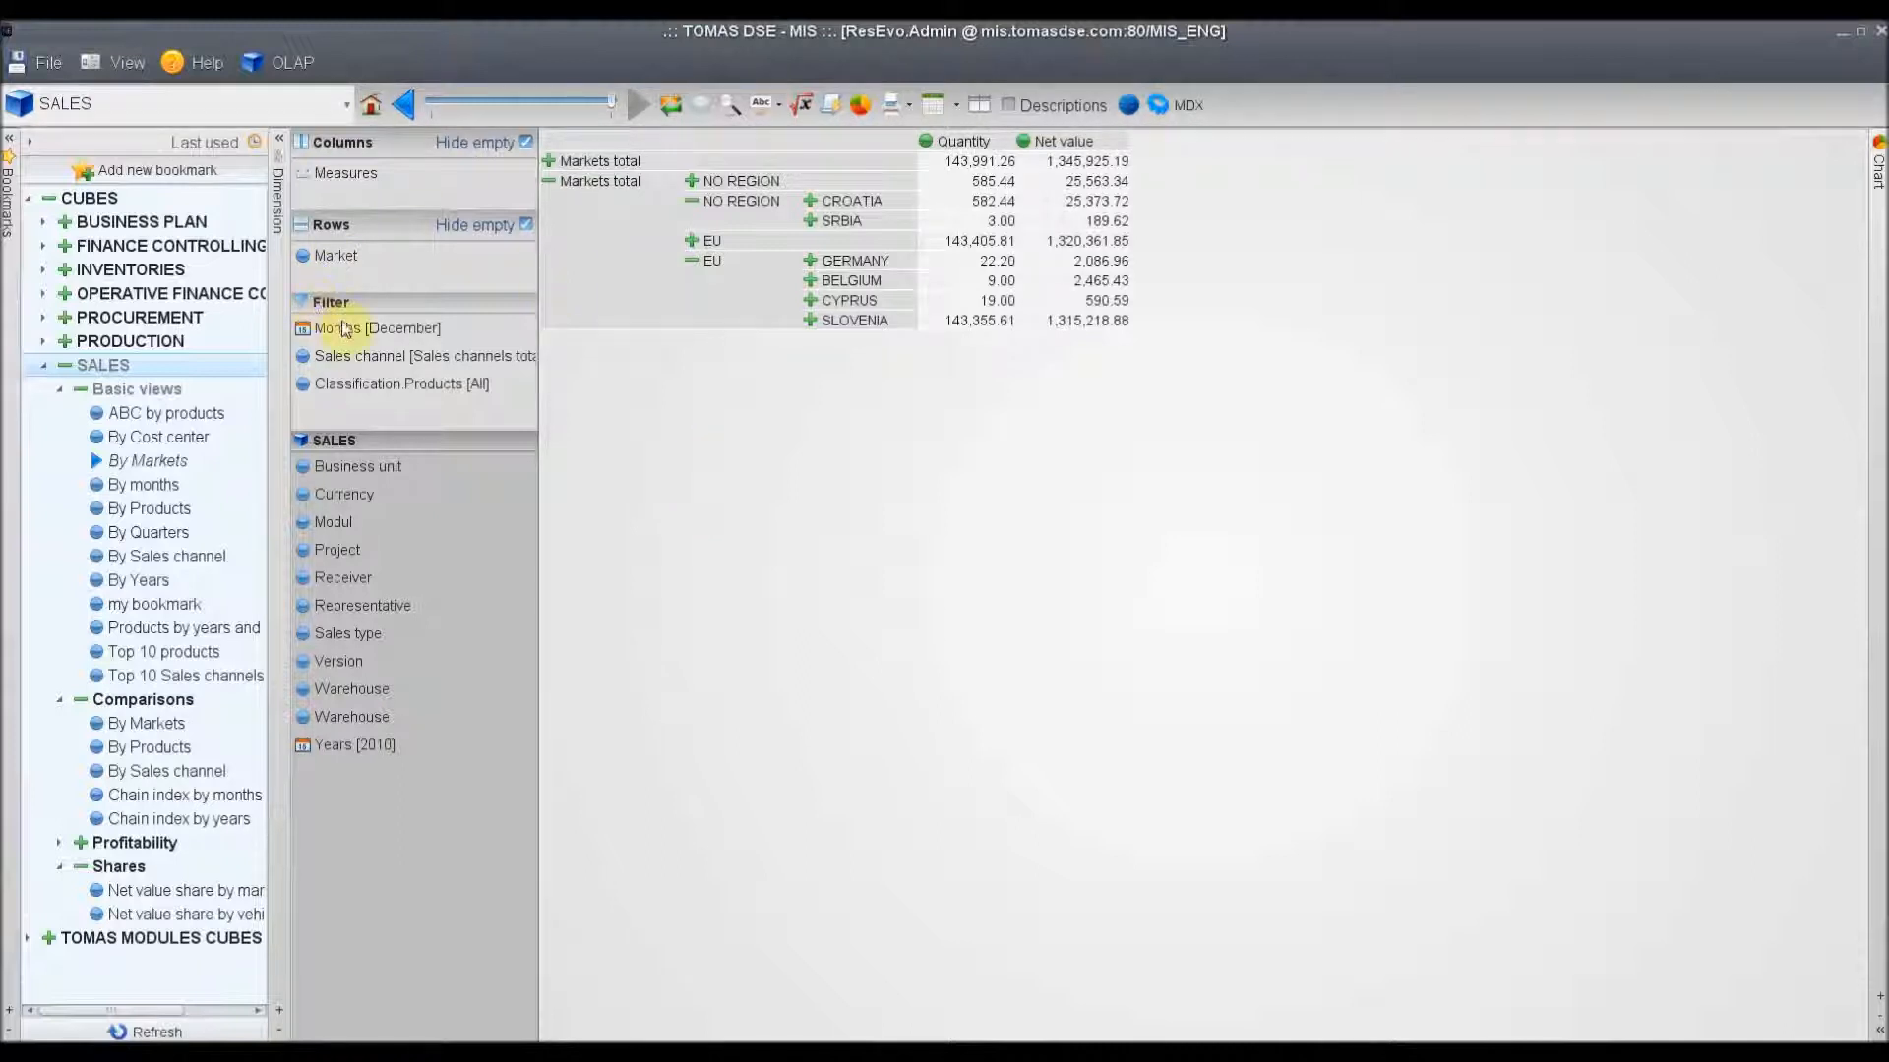
# - Change the Months filter to November in place of December
pyautogui.moveTo(367, 334)
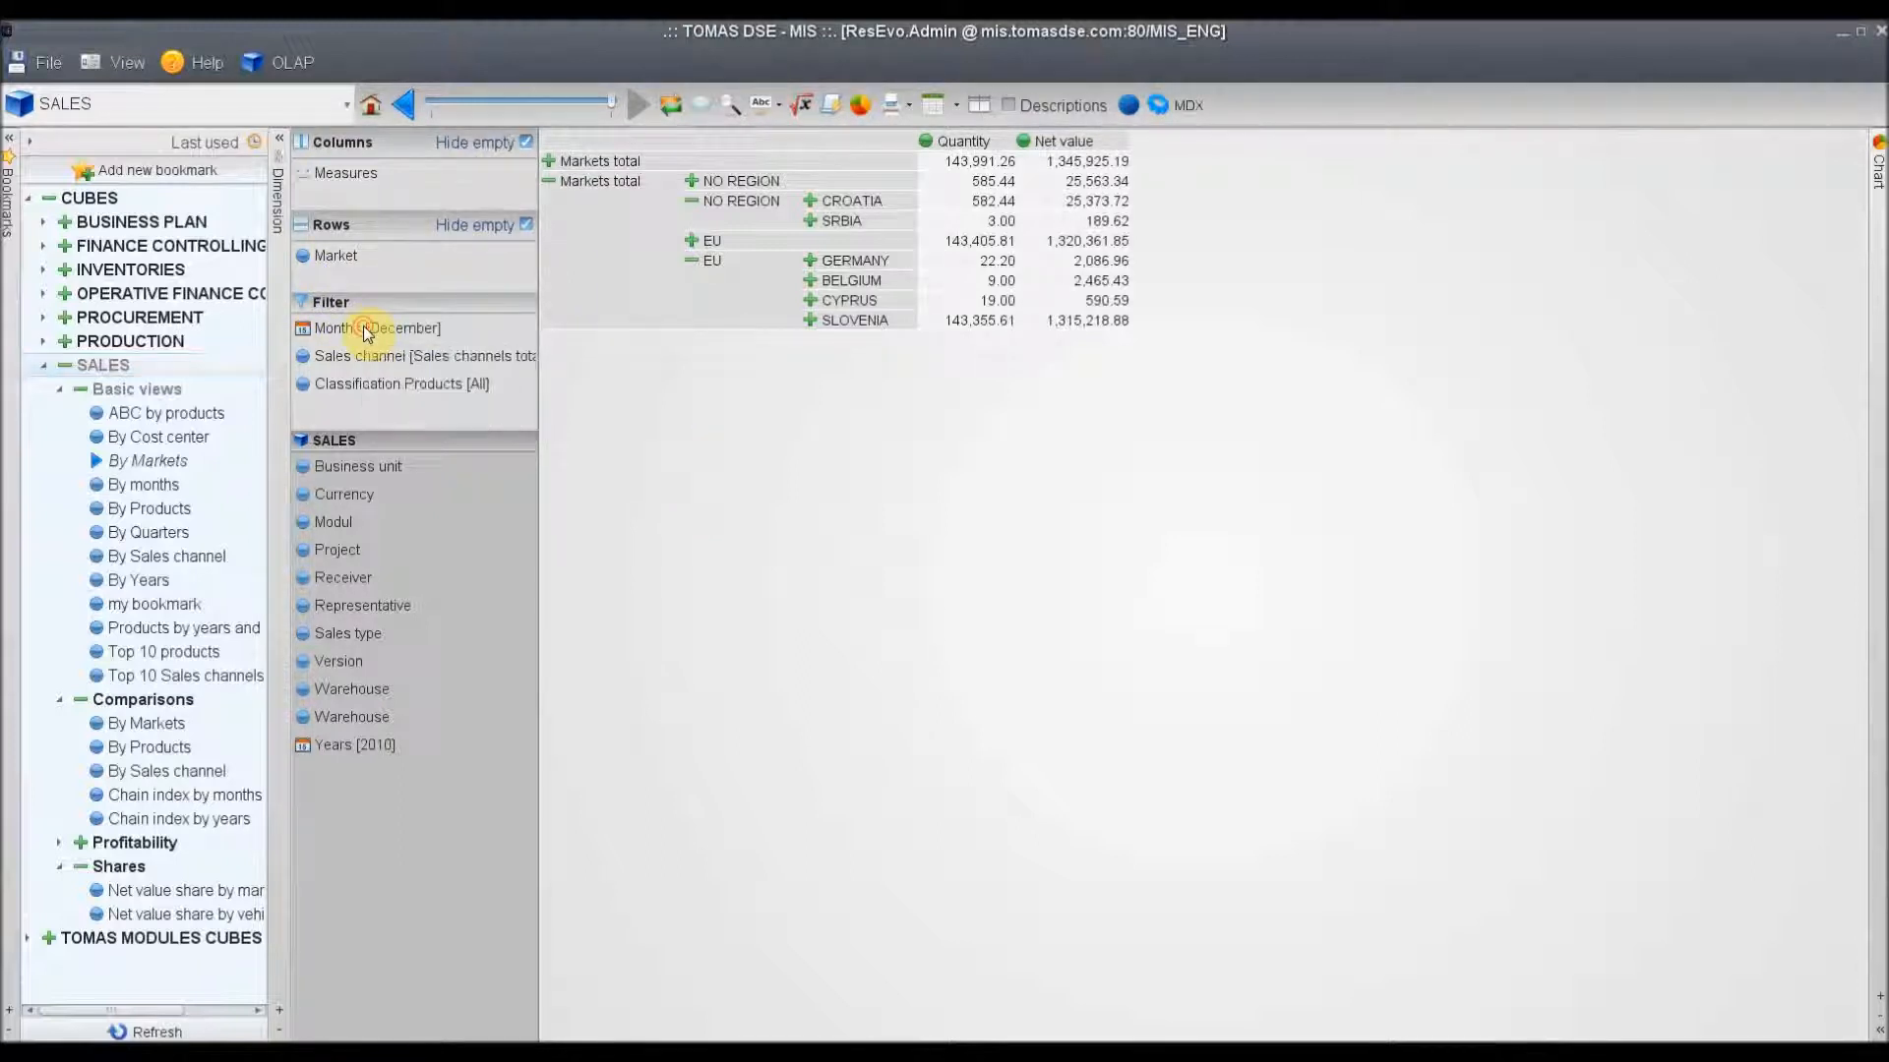
pyautogui.doubleClick(363, 328)
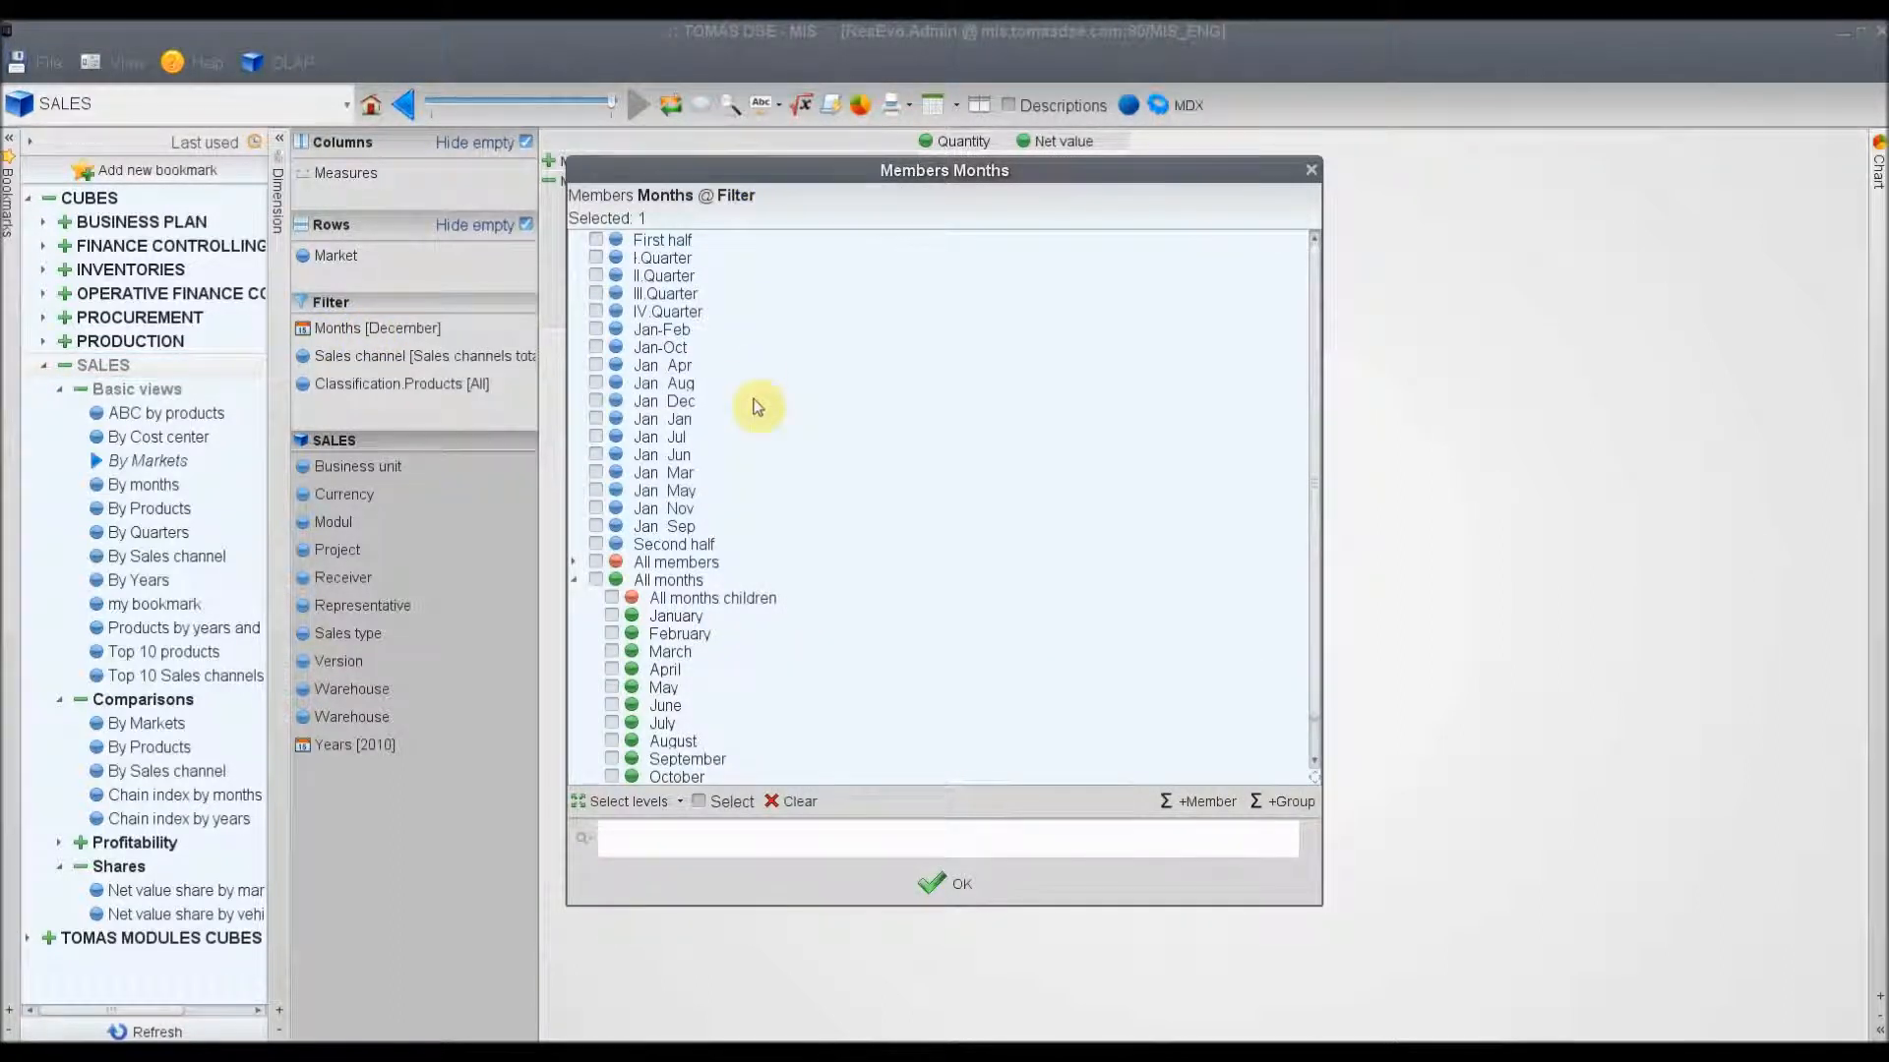
pyautogui.scroll(-1, 759, 403)
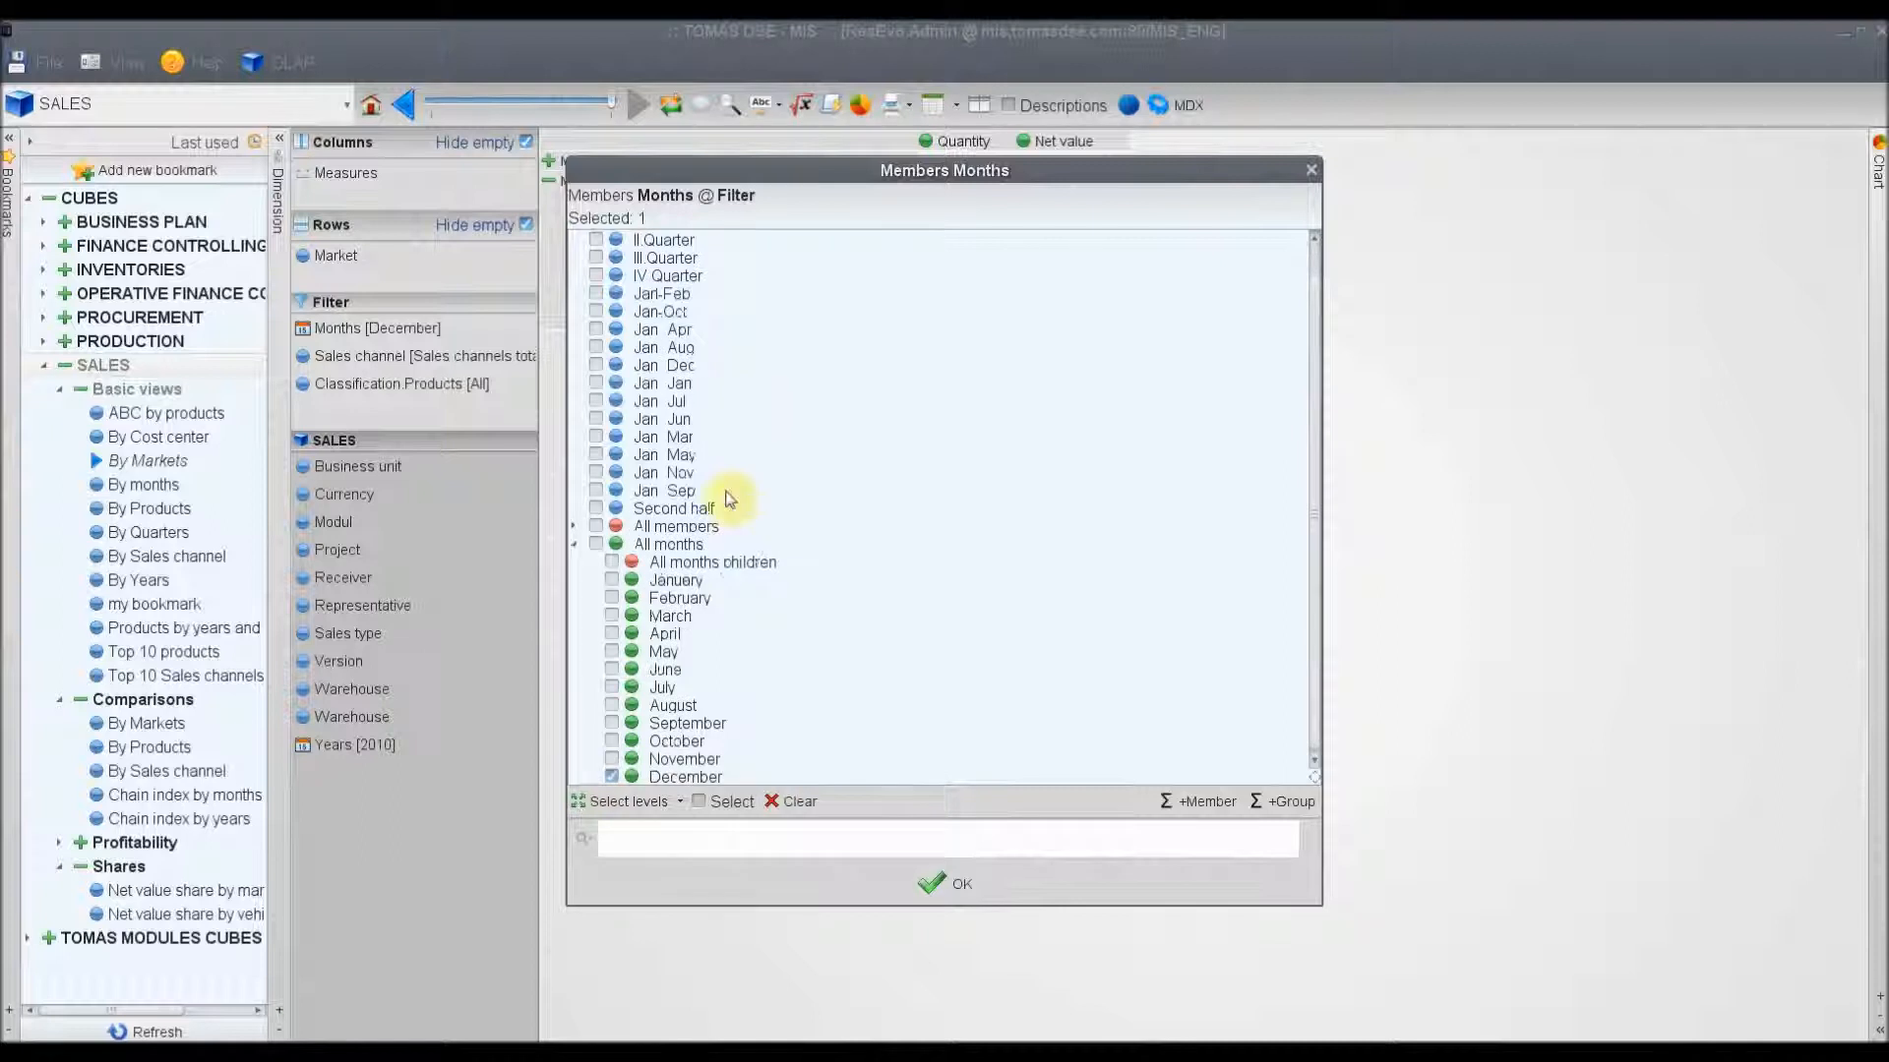
pyautogui.click(611, 759)
pyautogui.click(612, 777)
pyautogui.click(940, 888)
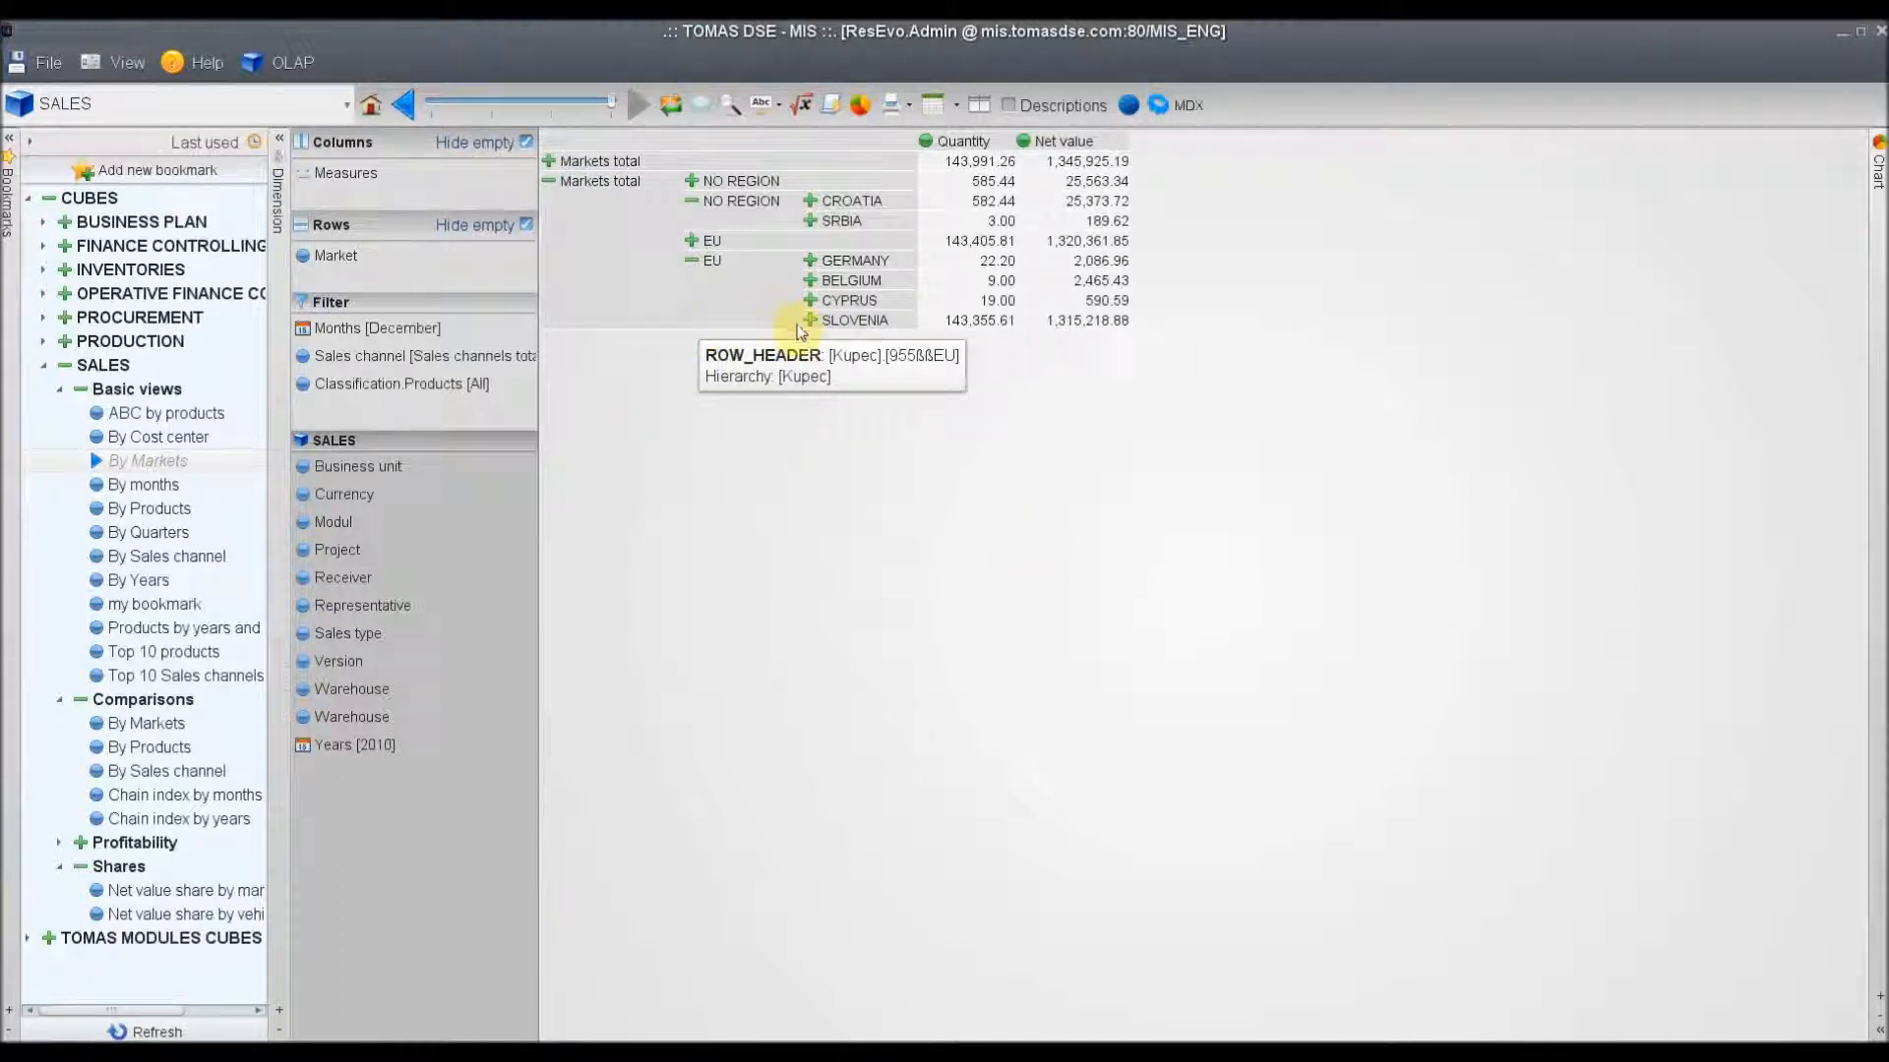
# - Expand the BELGIUM row in the market table and reload the By Markets bookmark
pyautogui.click(811, 283)
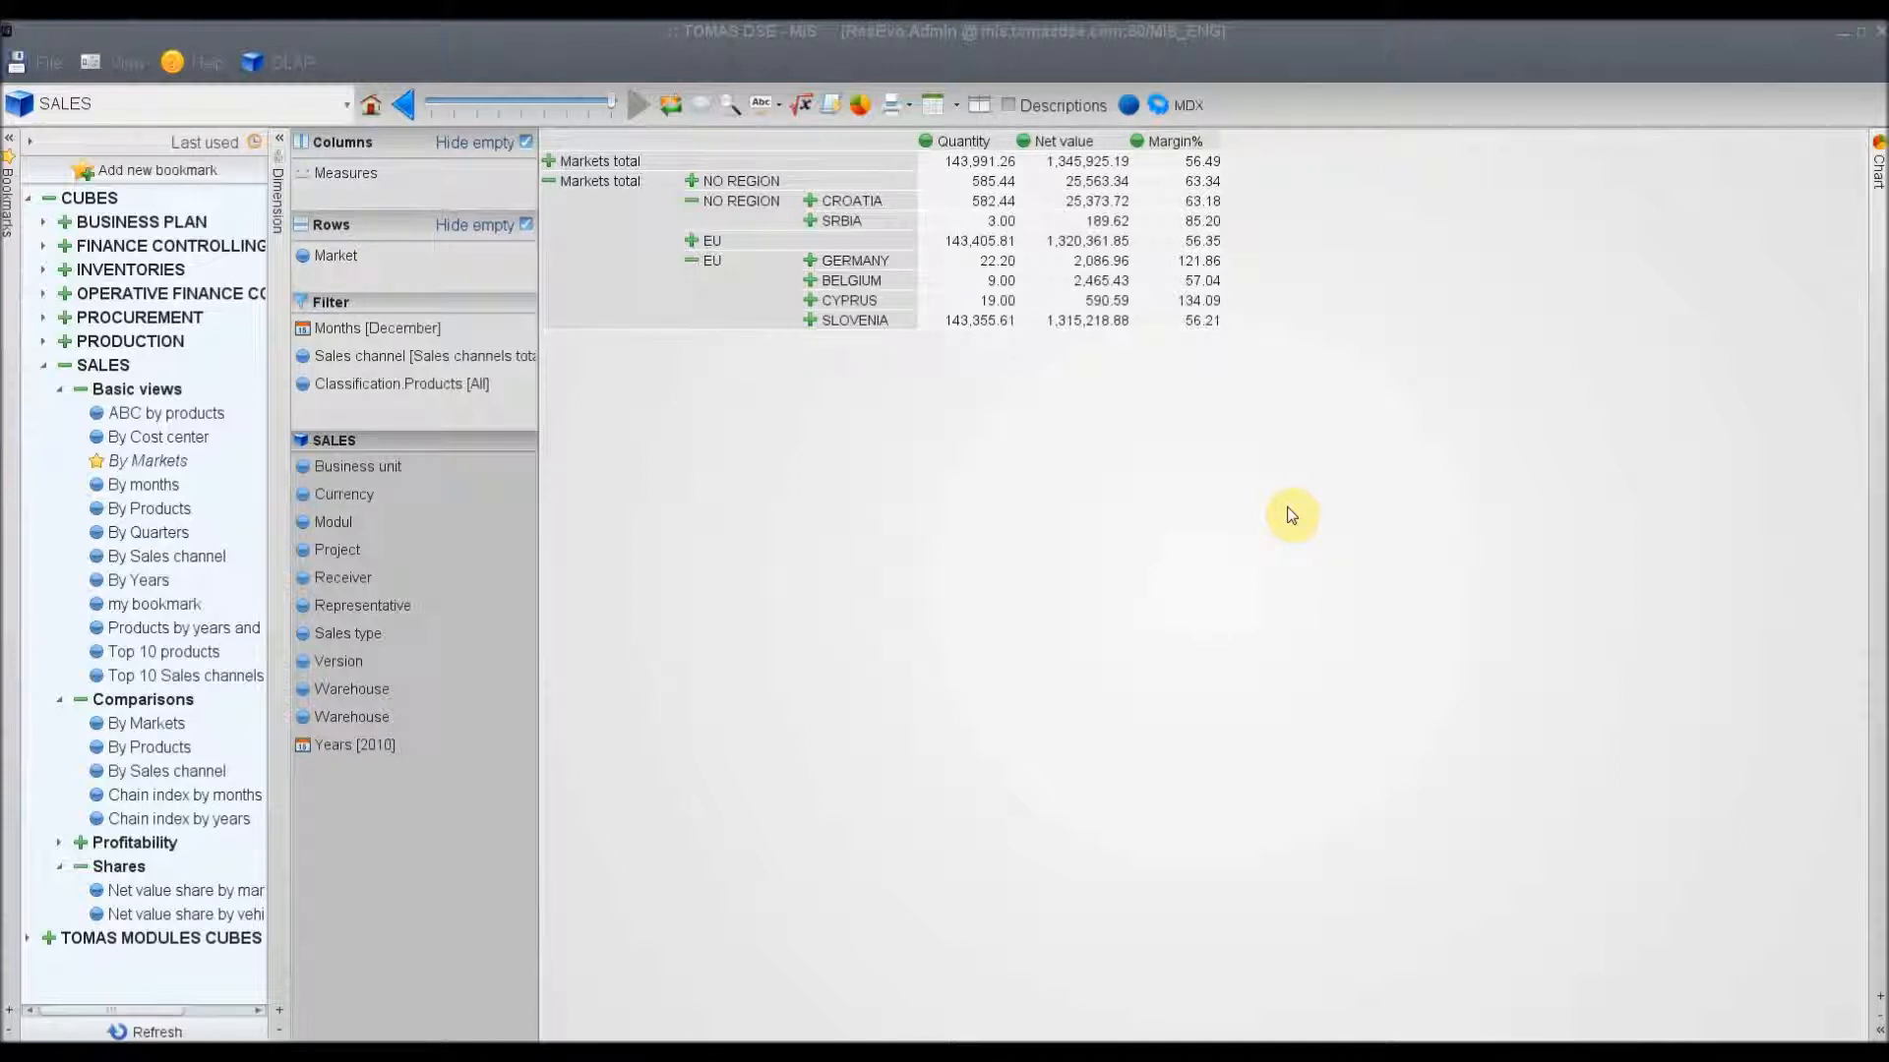
pyautogui.doubleClick(141, 461)
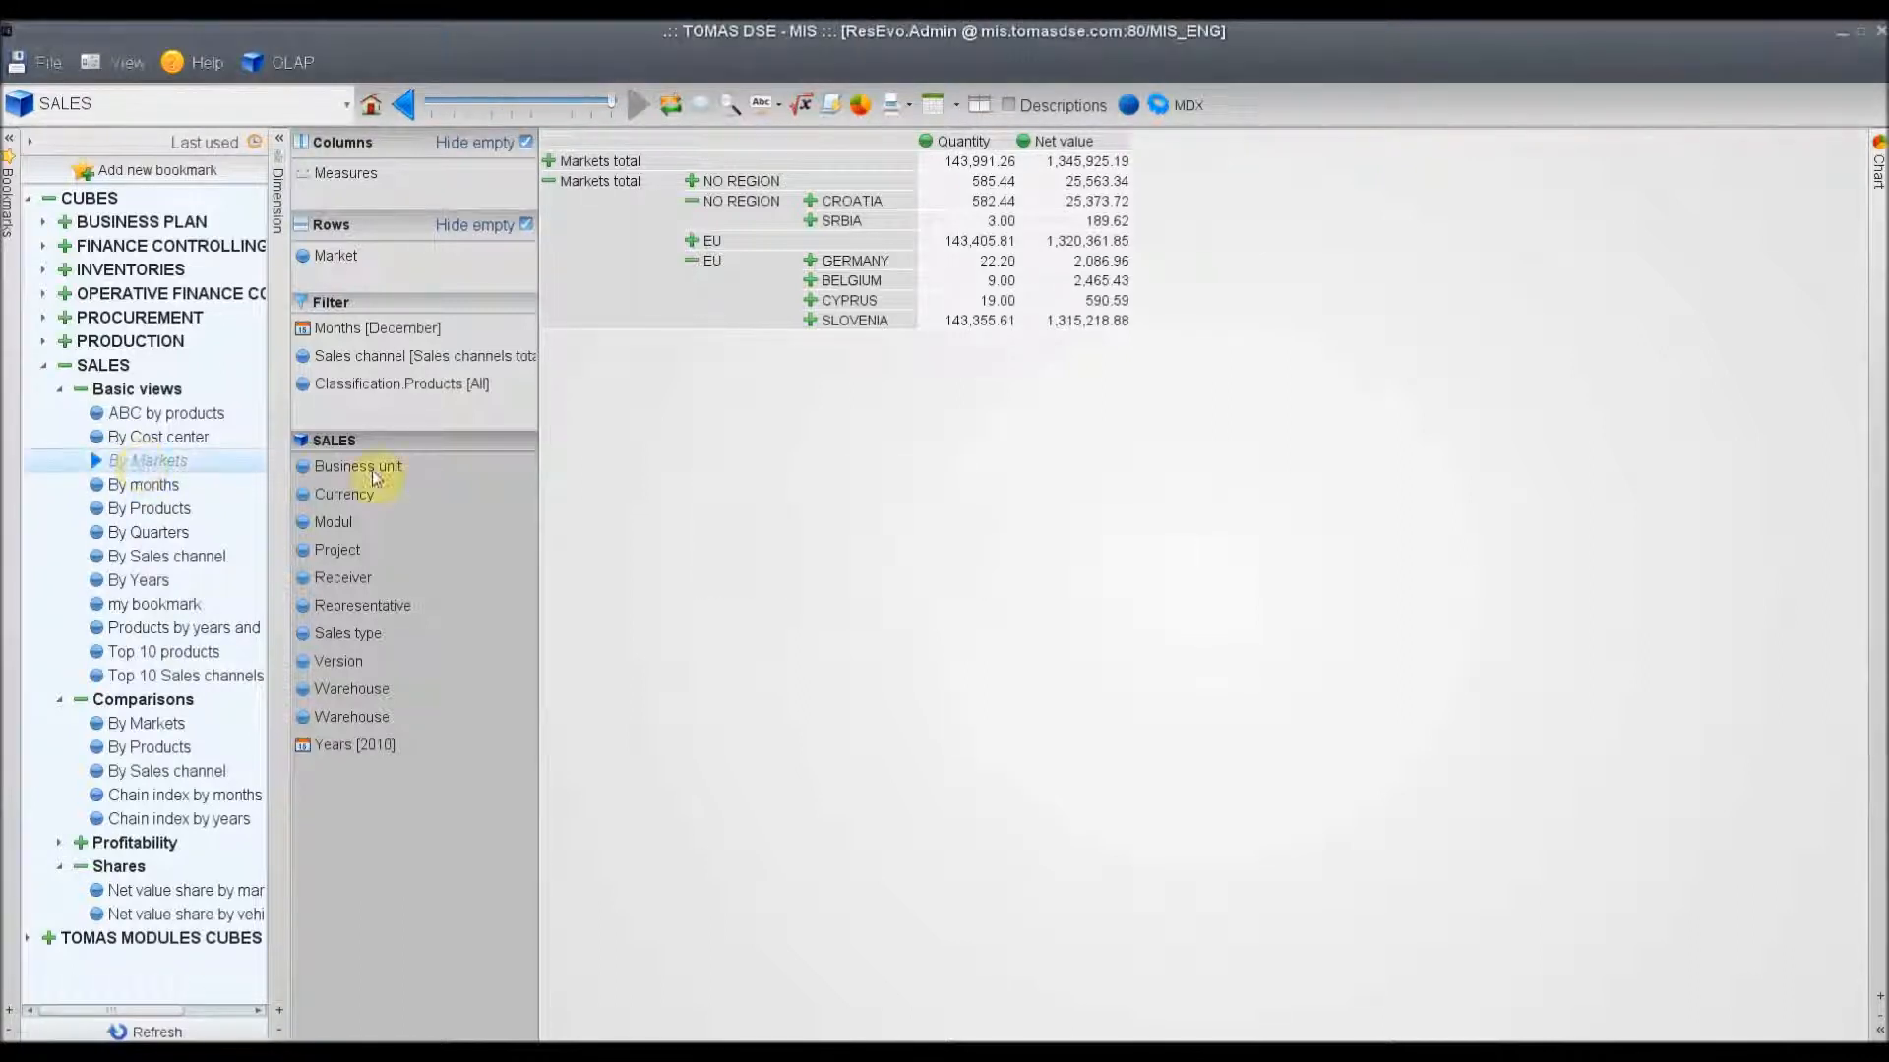
# - Add the Margin% measure to the measures shown in the columns
pyautogui.doubleClick(331, 174)
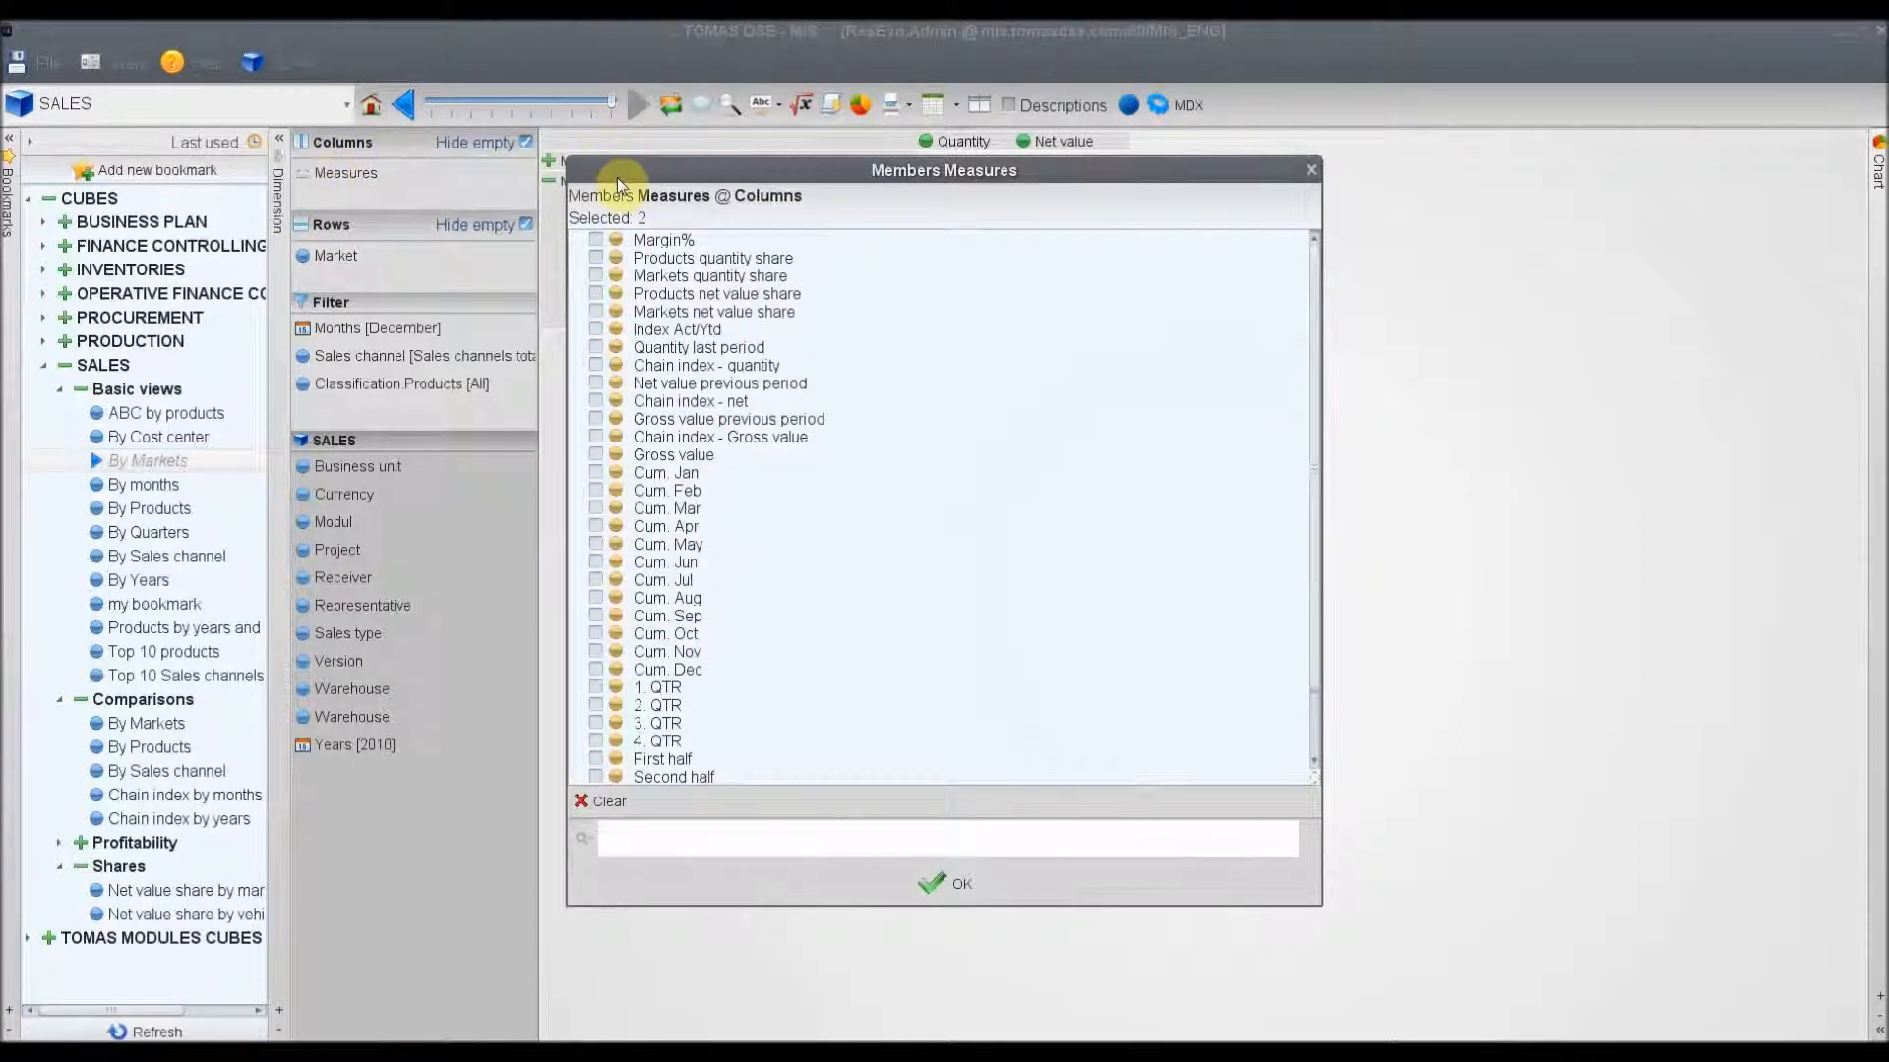
pyautogui.click(596, 240)
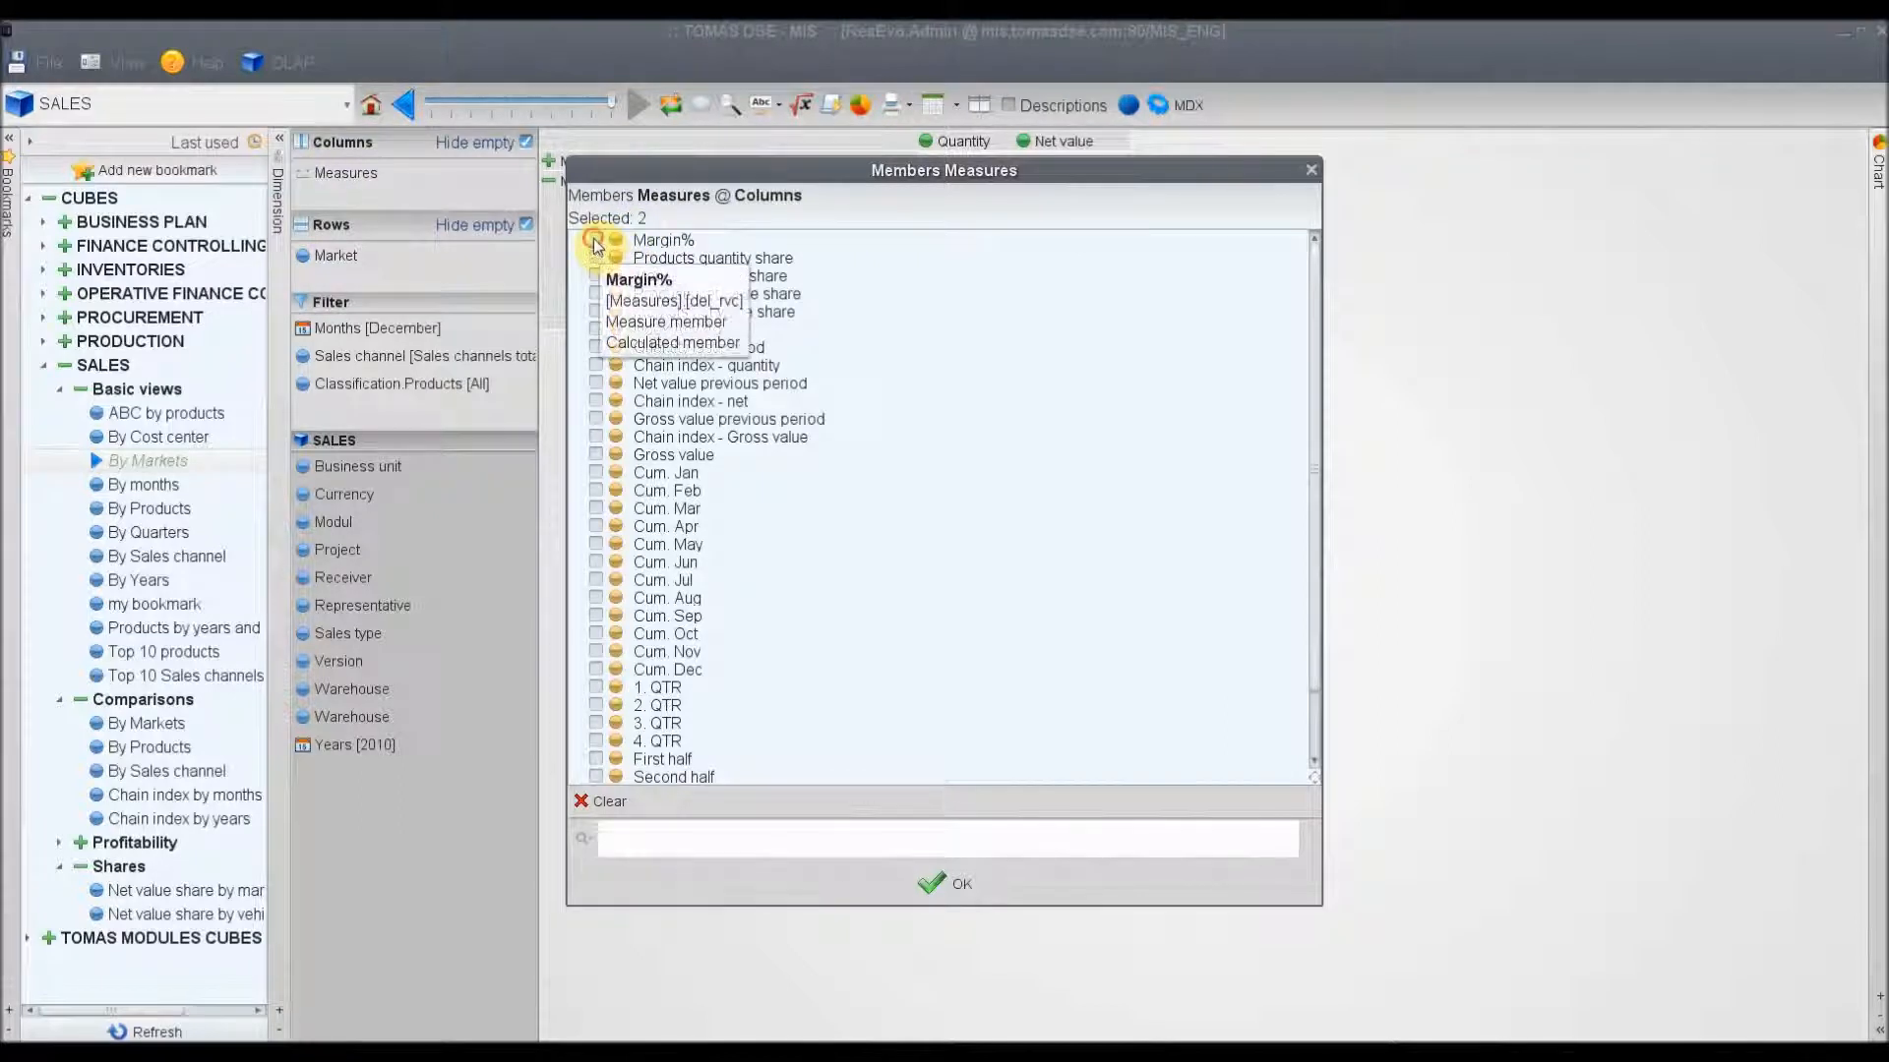
pyautogui.click(948, 891)
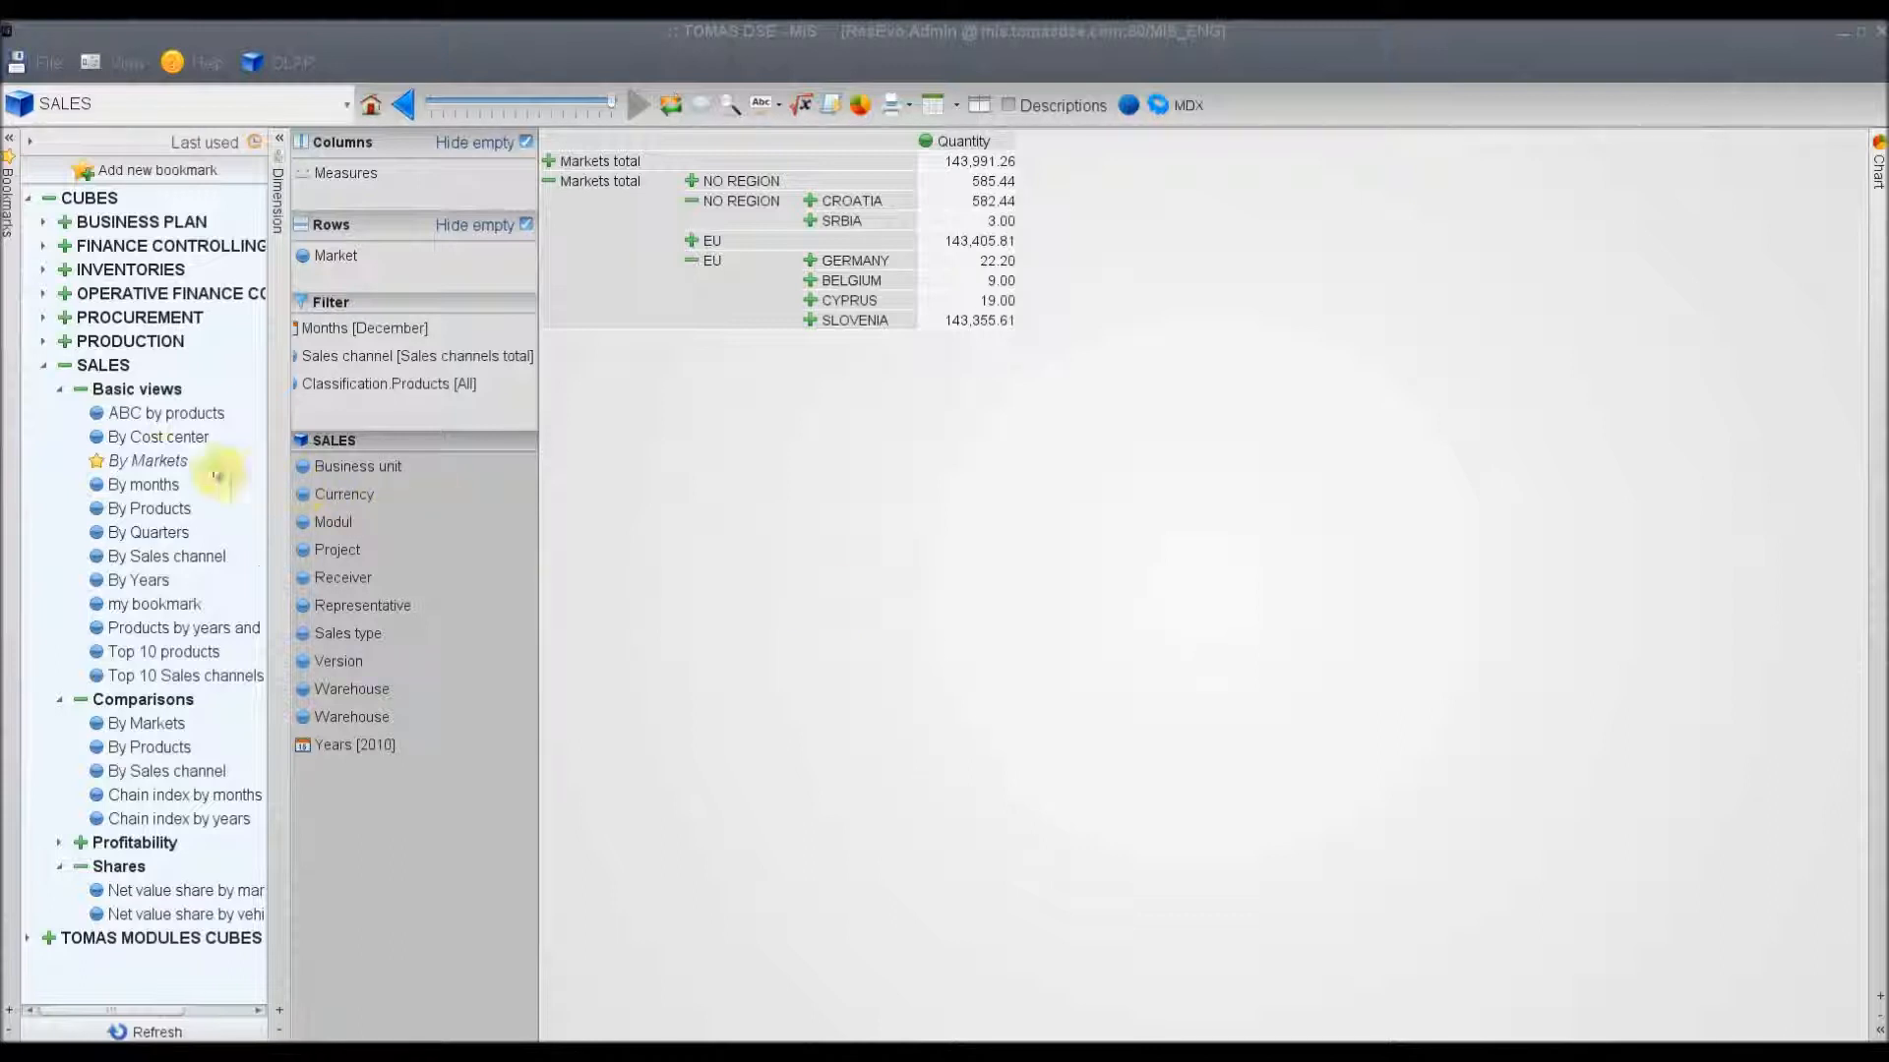
# - Reload the By Markets bookmark and rearrange it with Years in the columns and Measures in the filter
pyautogui.click(125, 463)
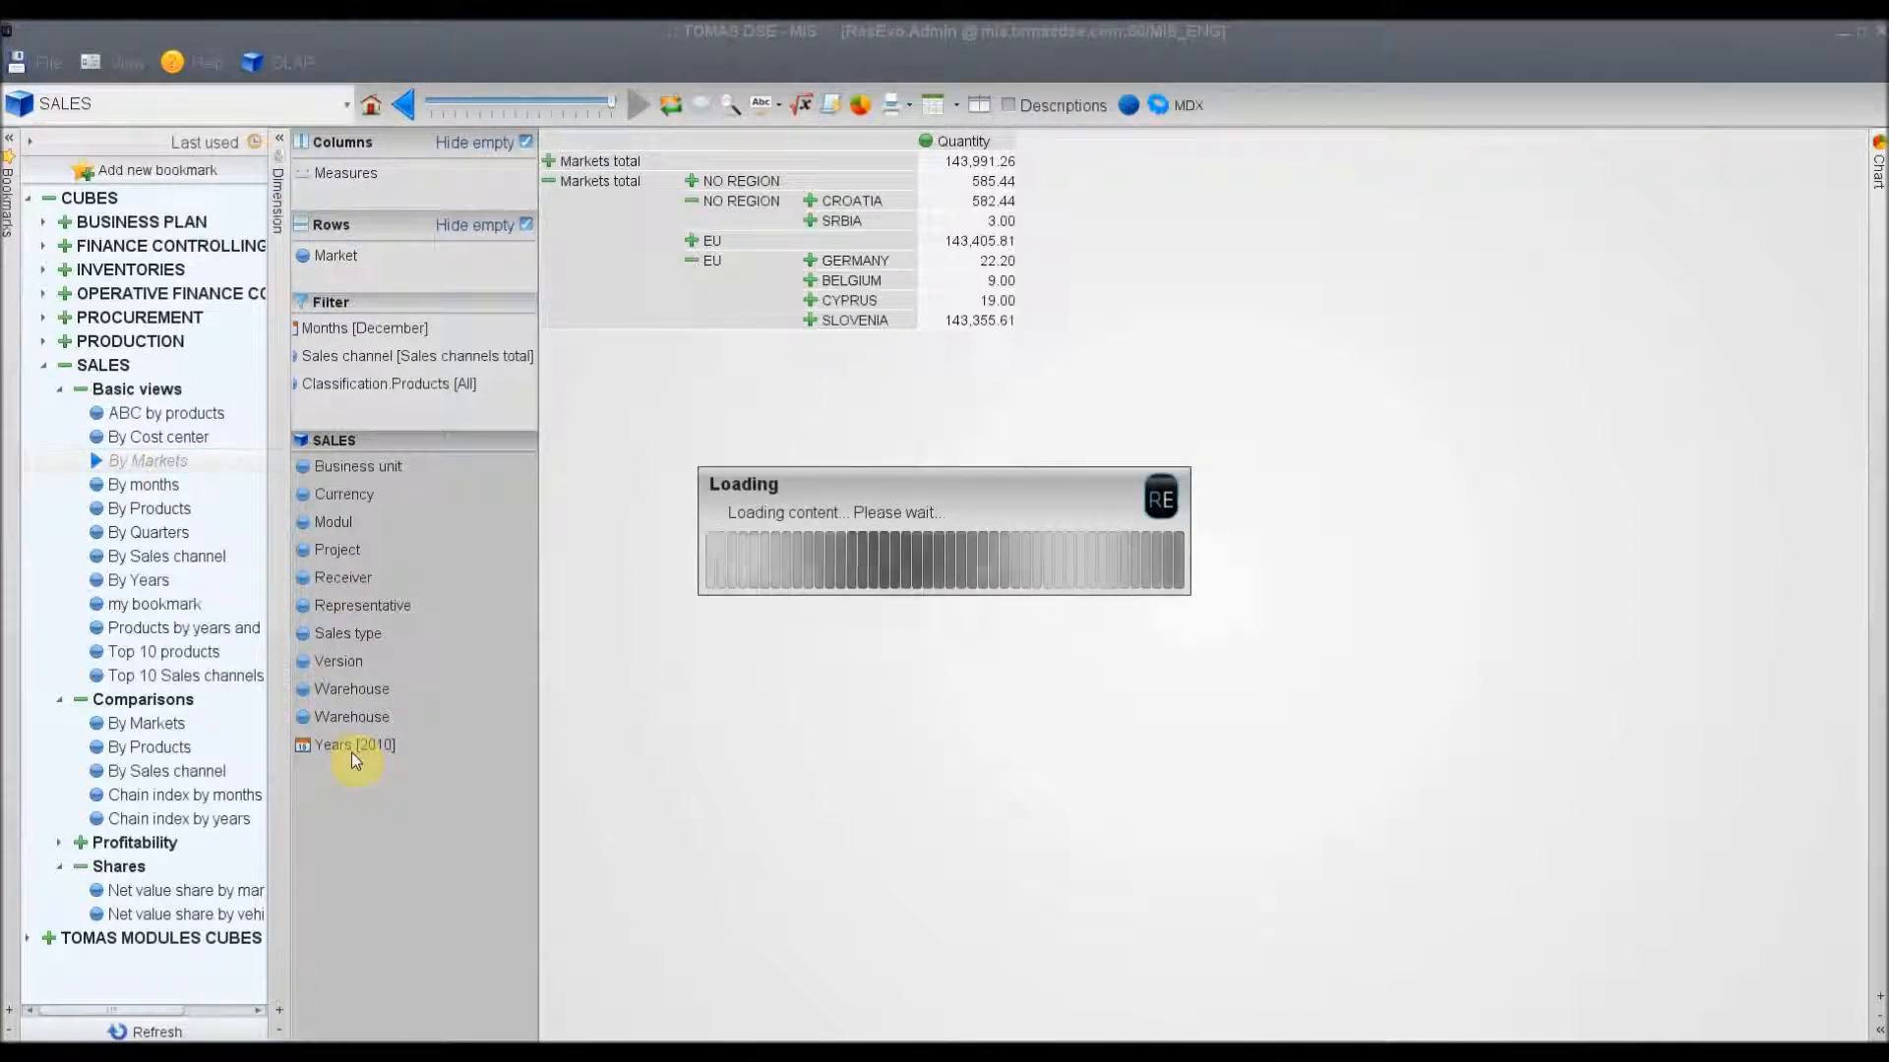
pyautogui.click(326, 746)
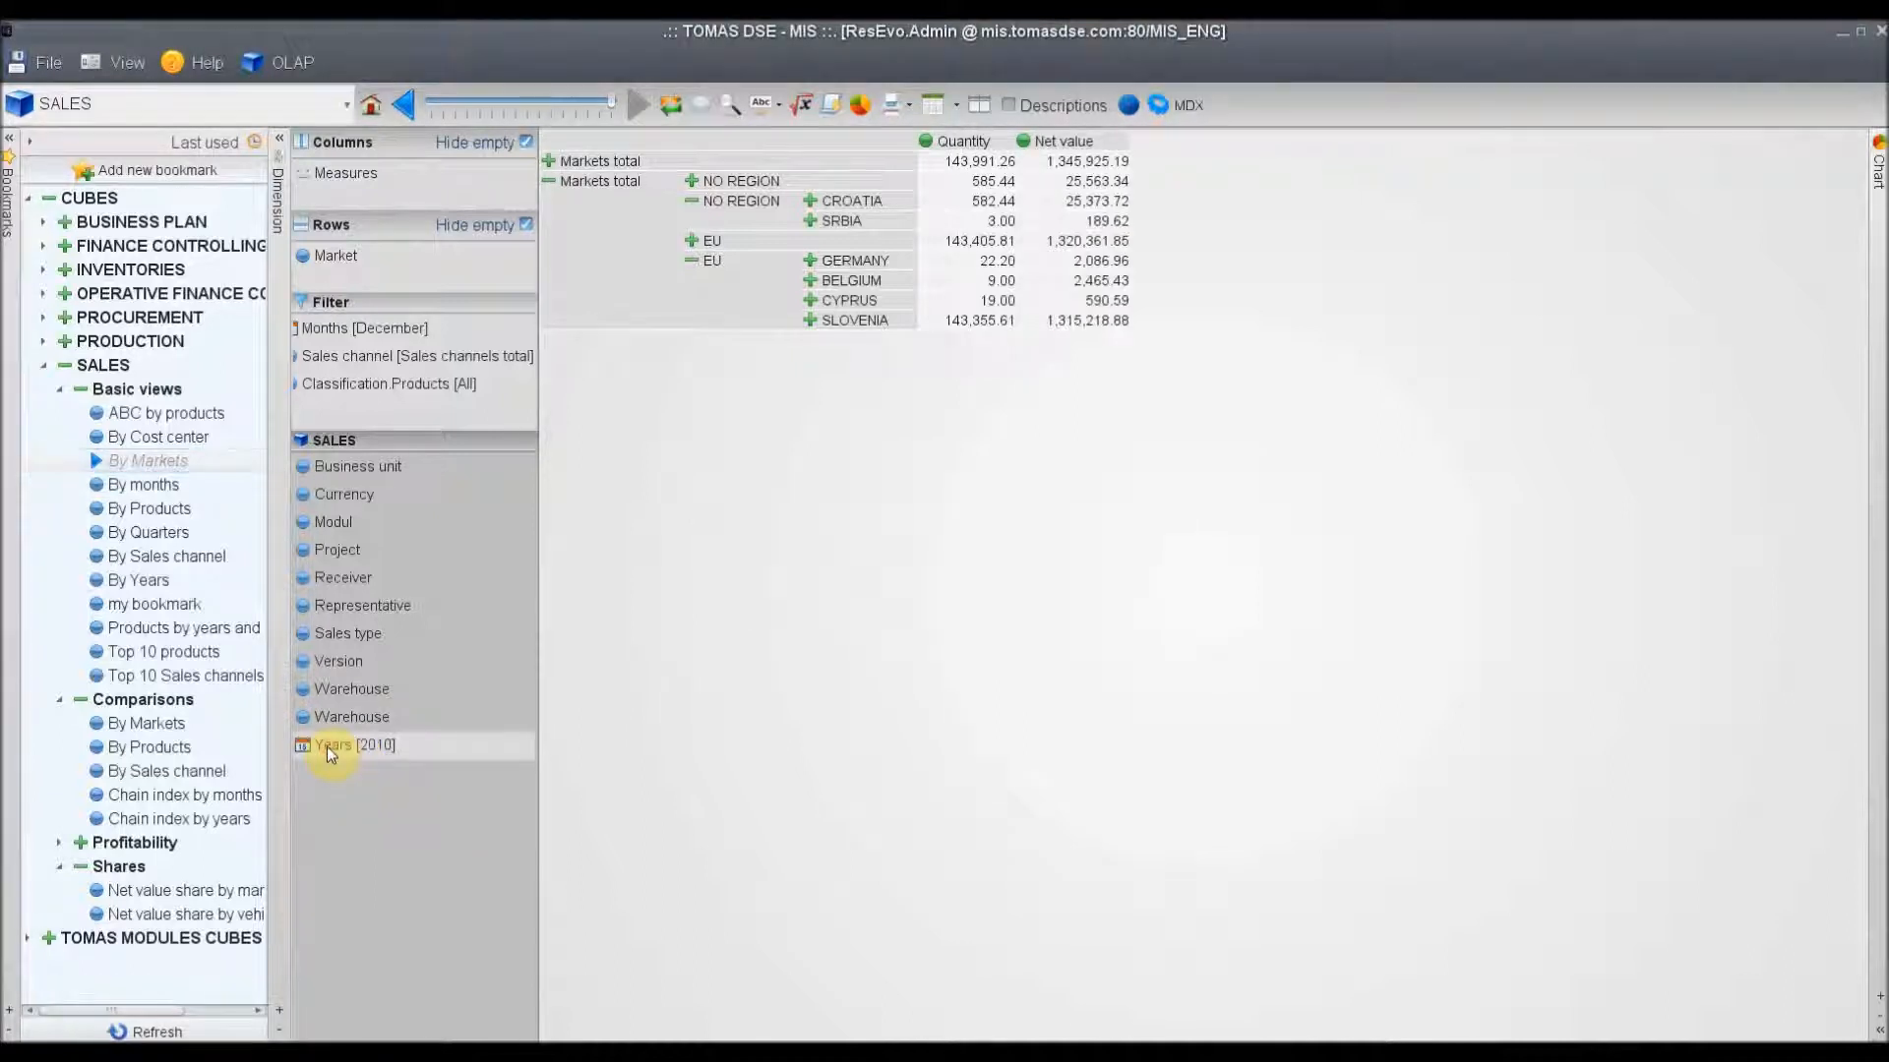
pyautogui.moveTo(327, 747); pyautogui.dragTo(398, 167)
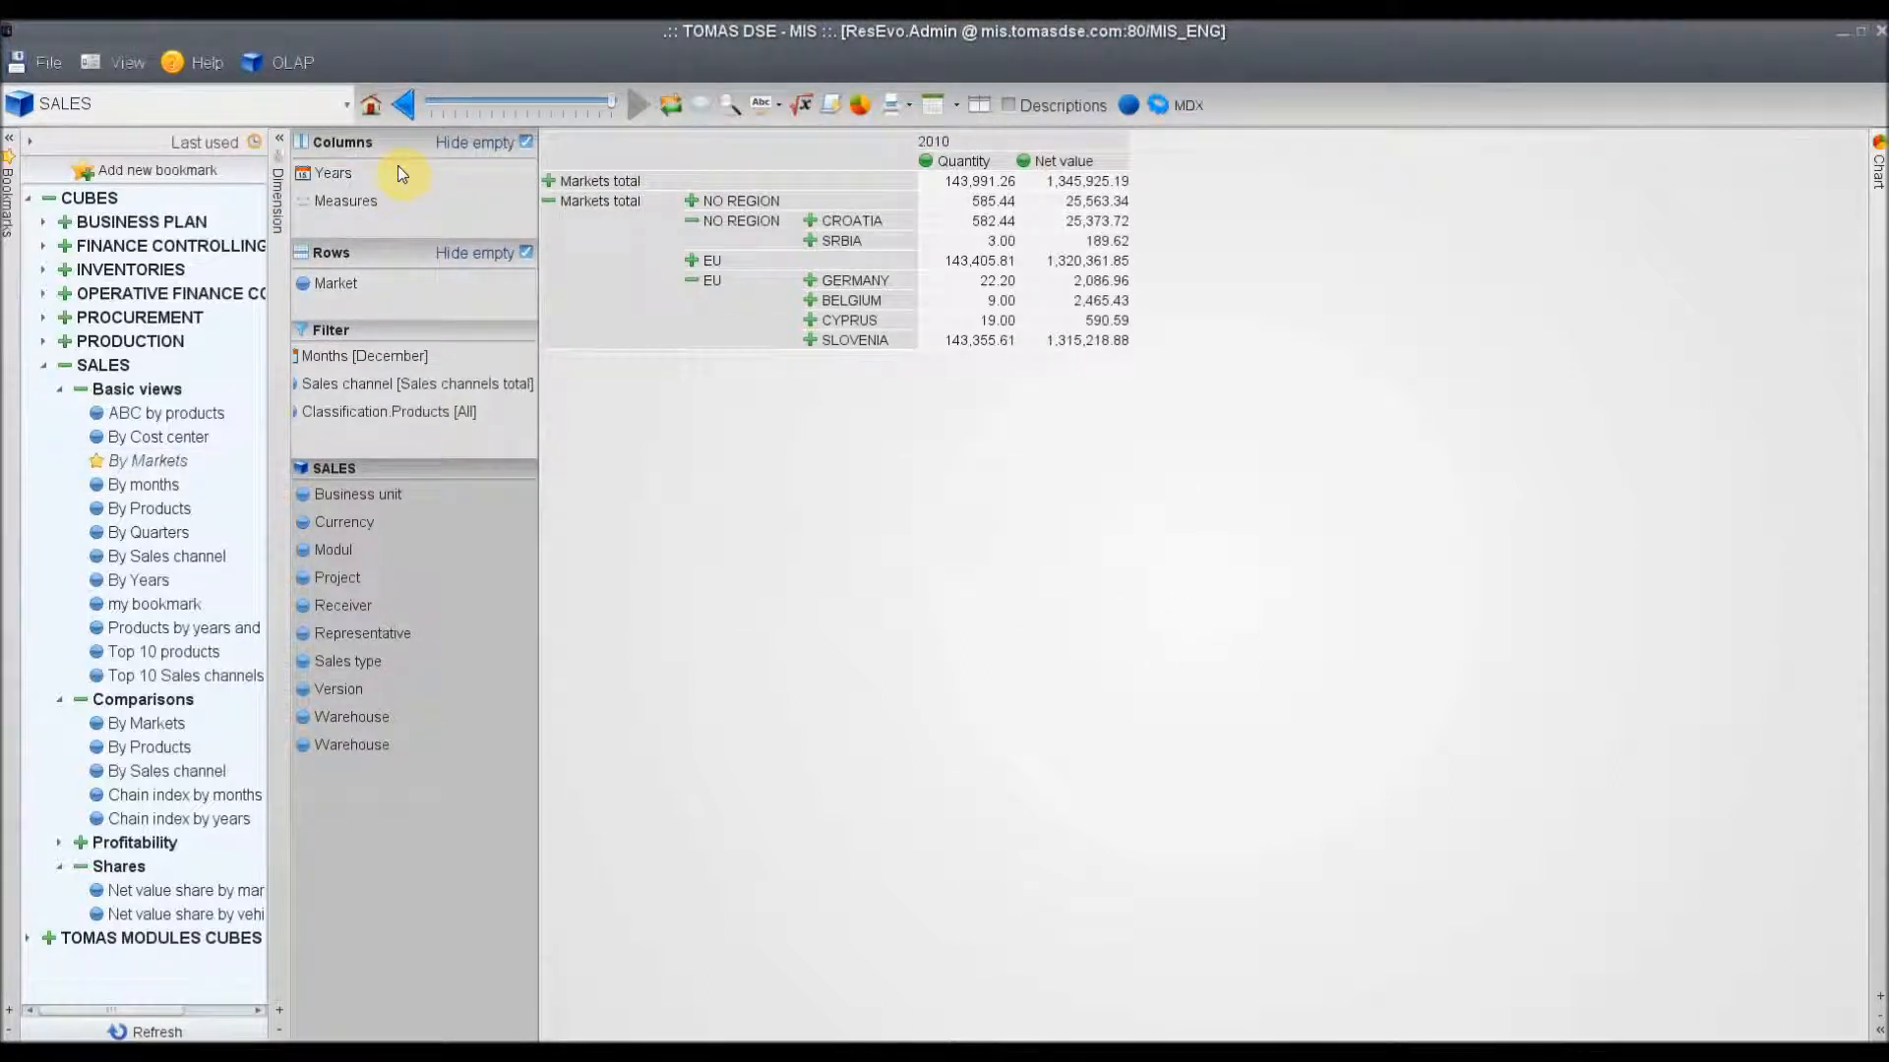
pyautogui.moveTo(332, 201); pyautogui.dragTo(363, 429)
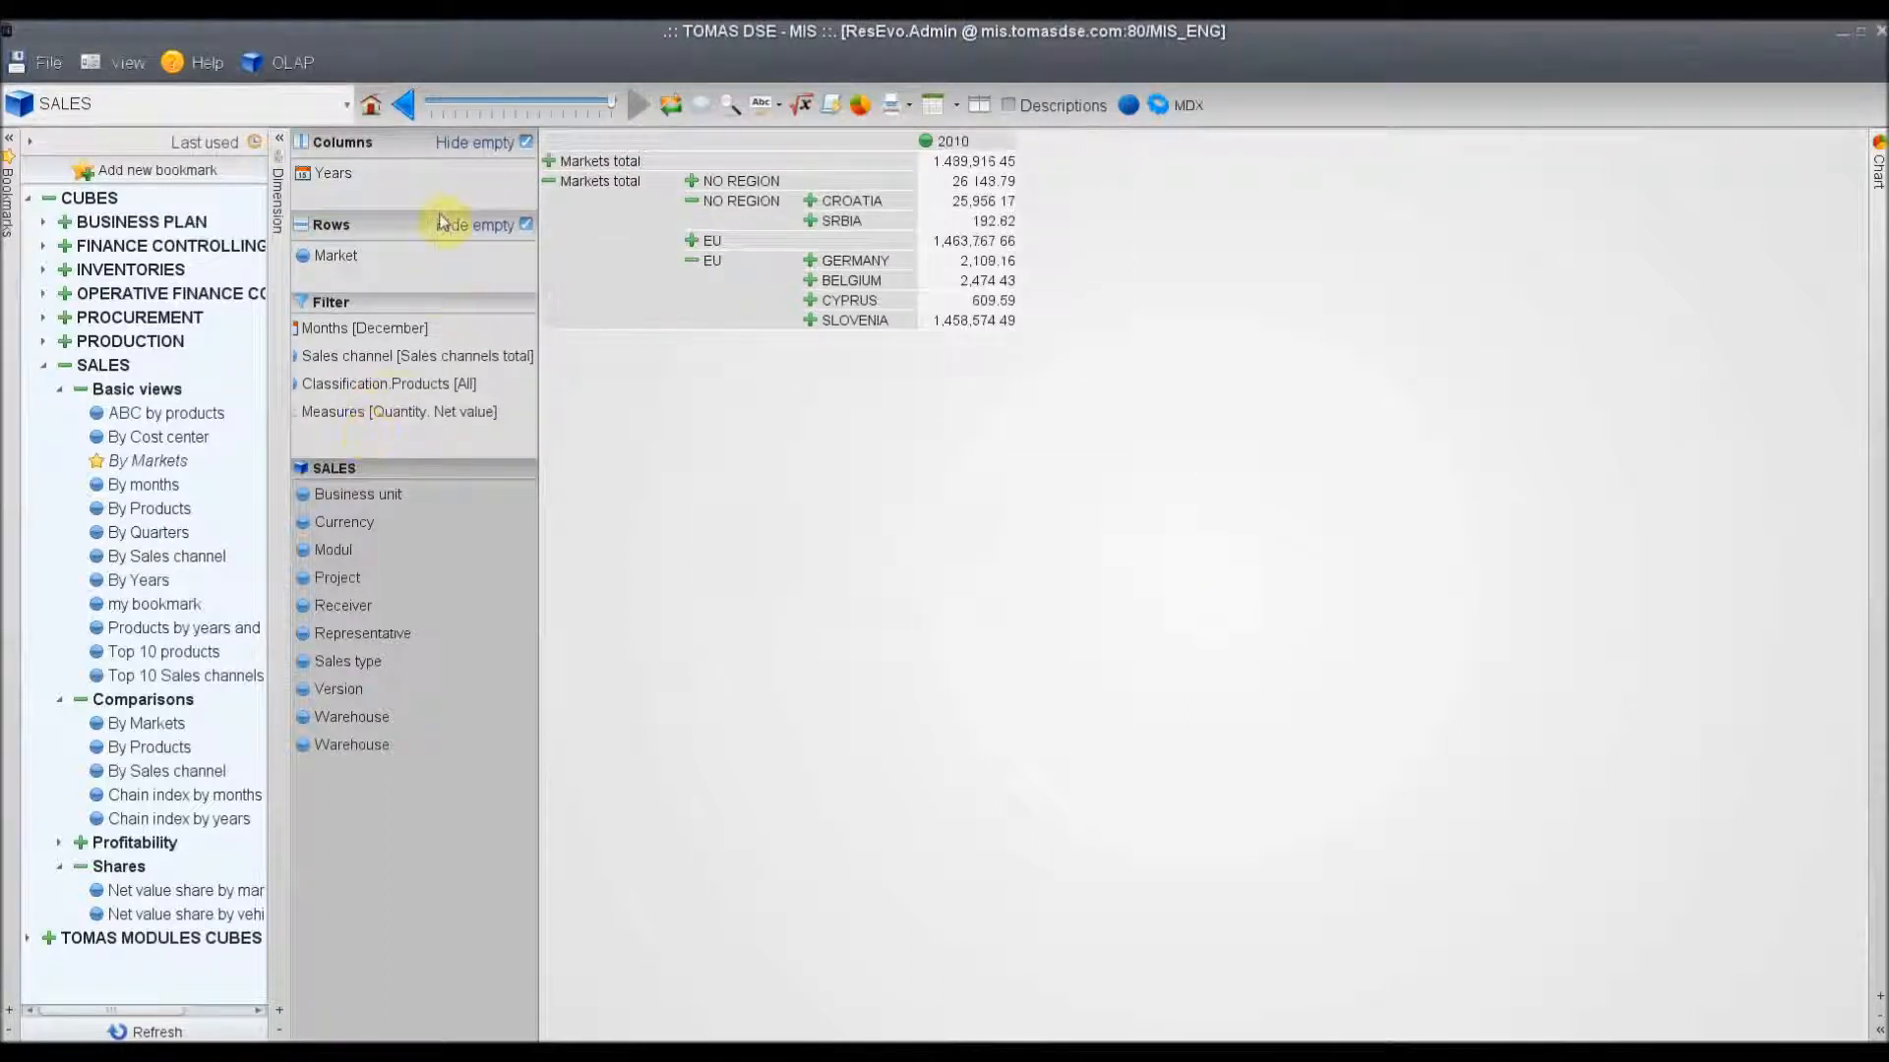
# - Add 2009 to the Years members shown in the columns
pyautogui.click(336, 175)
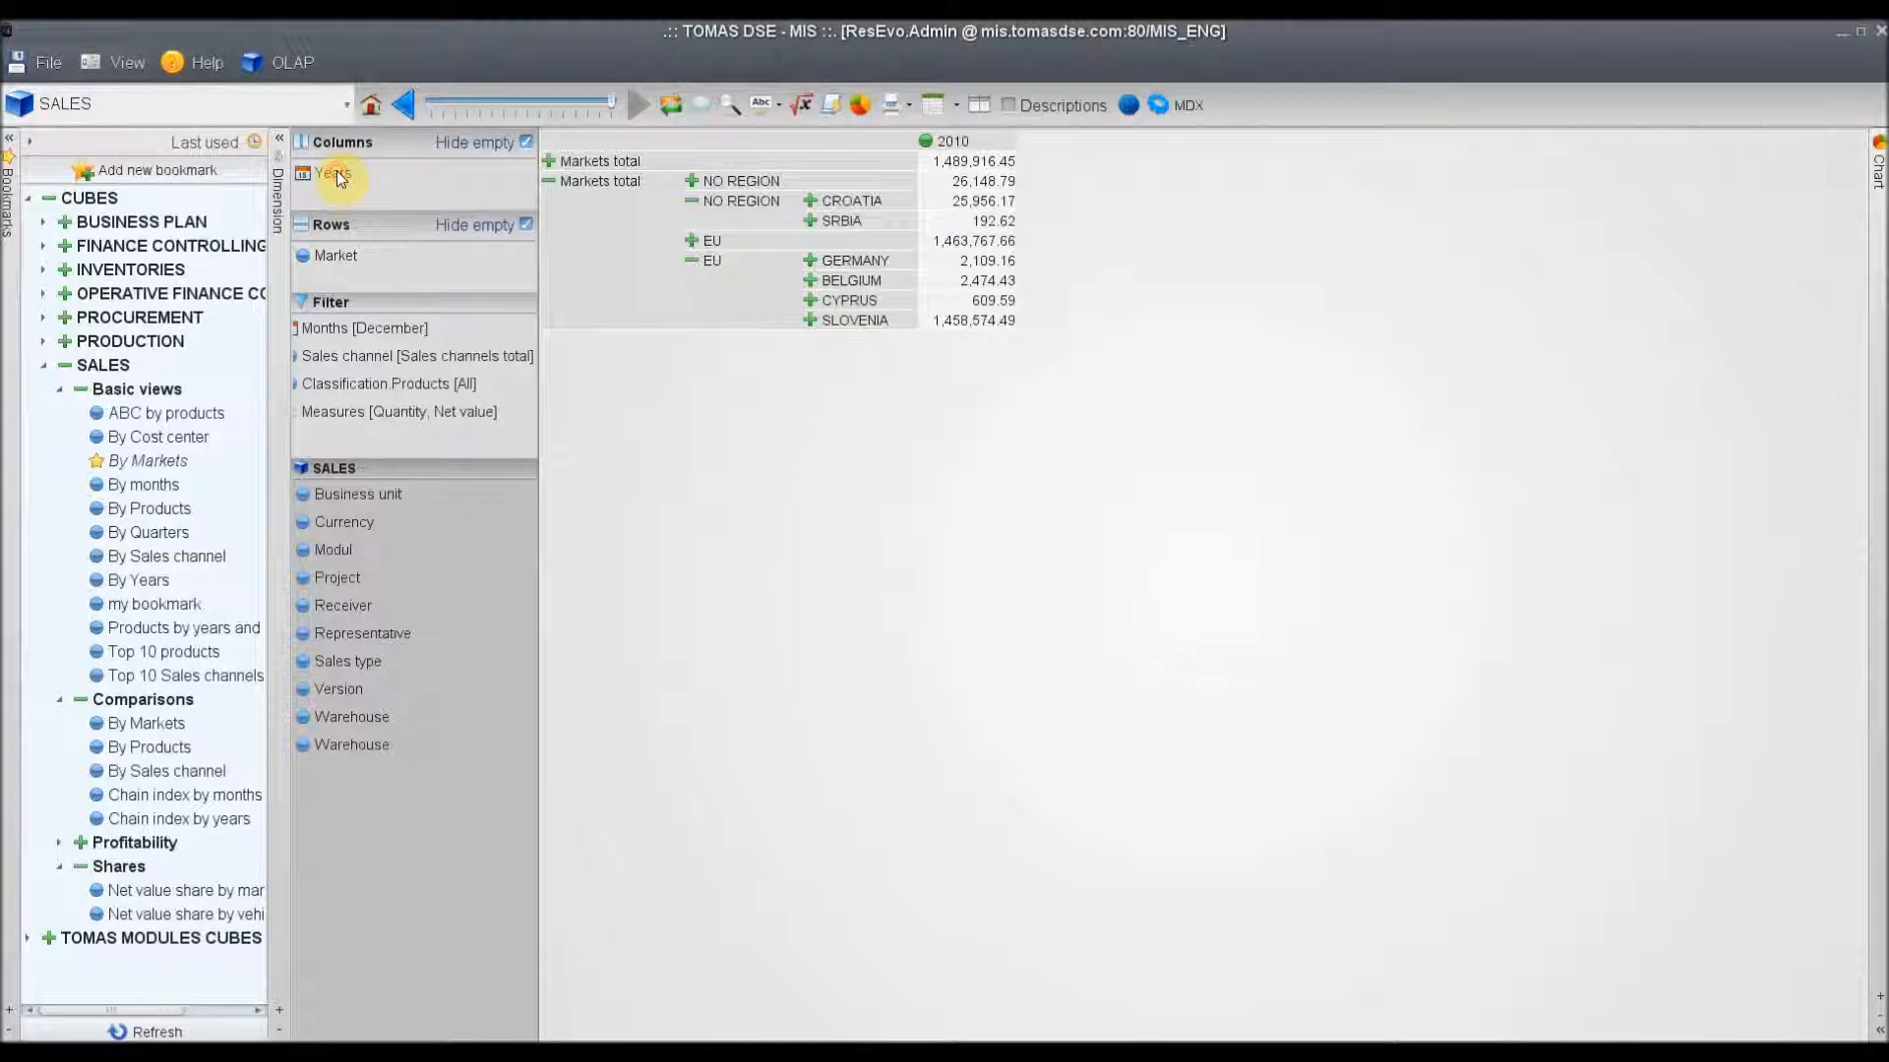
pyautogui.click(611, 311)
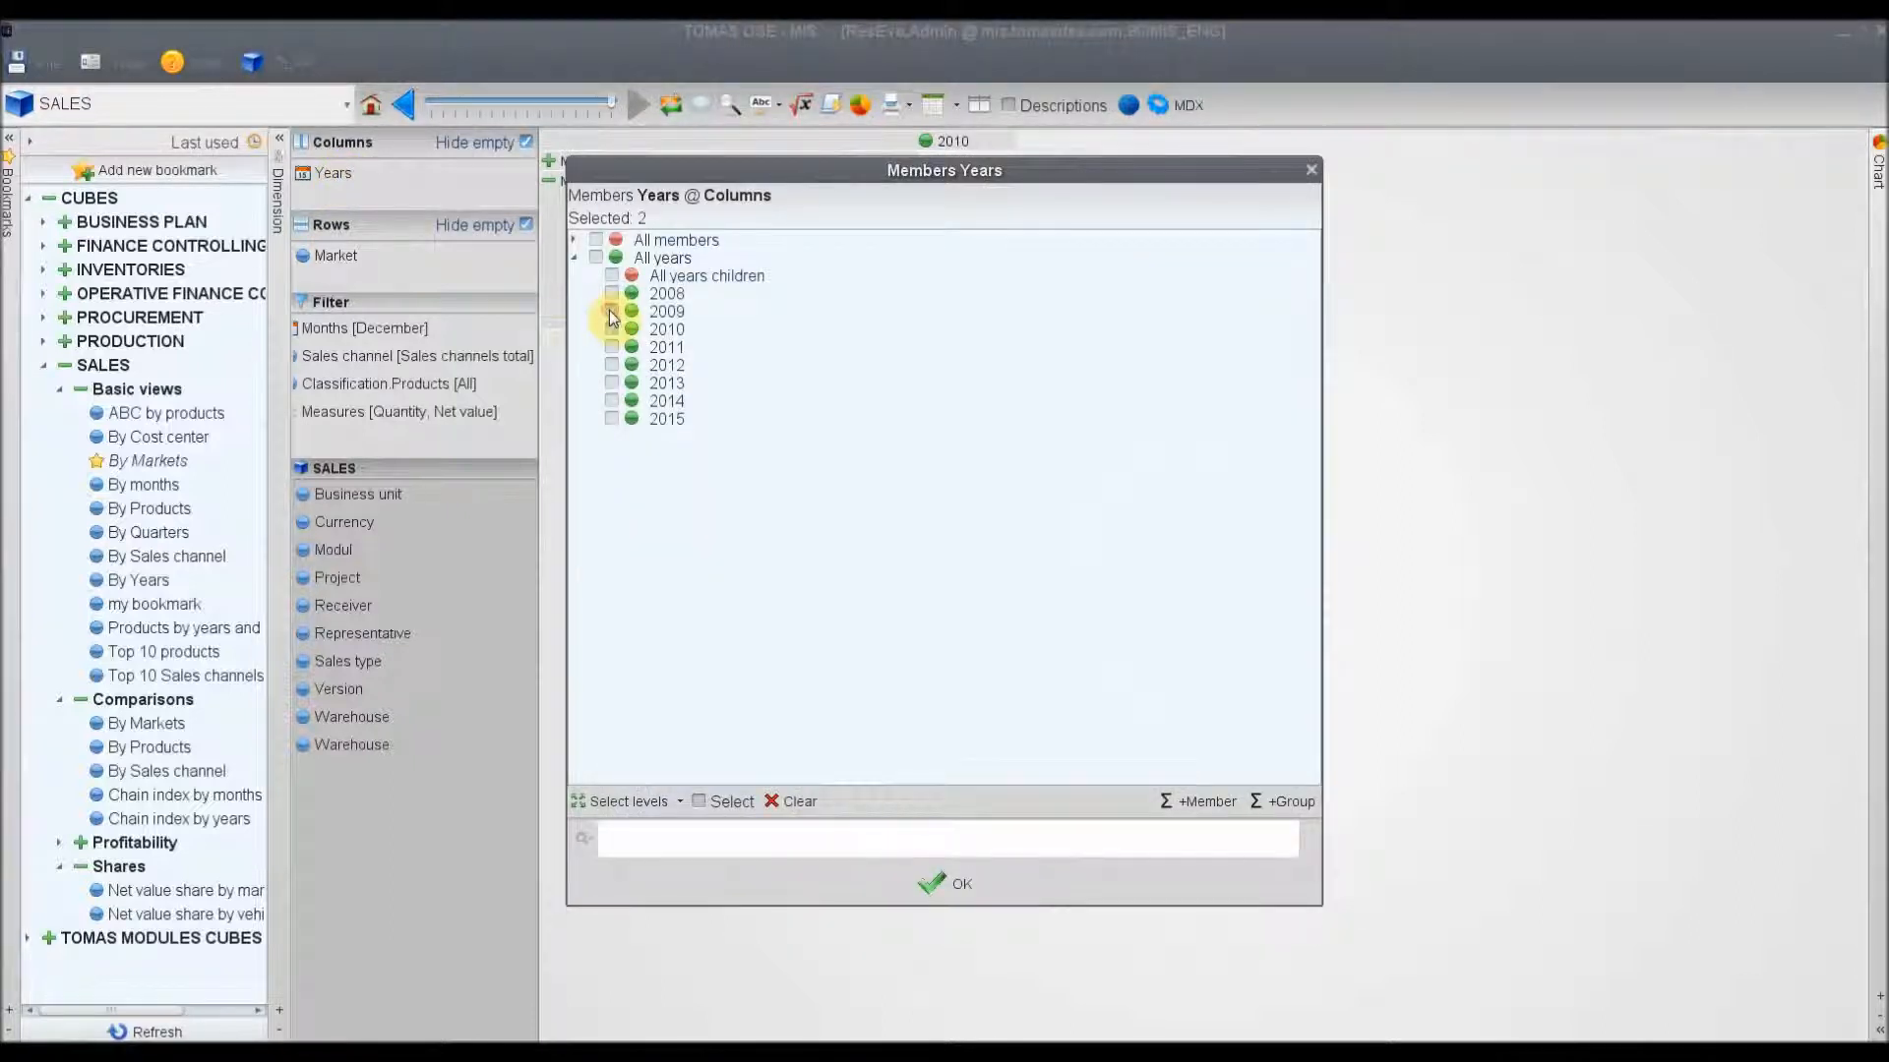
pyautogui.click(942, 885)
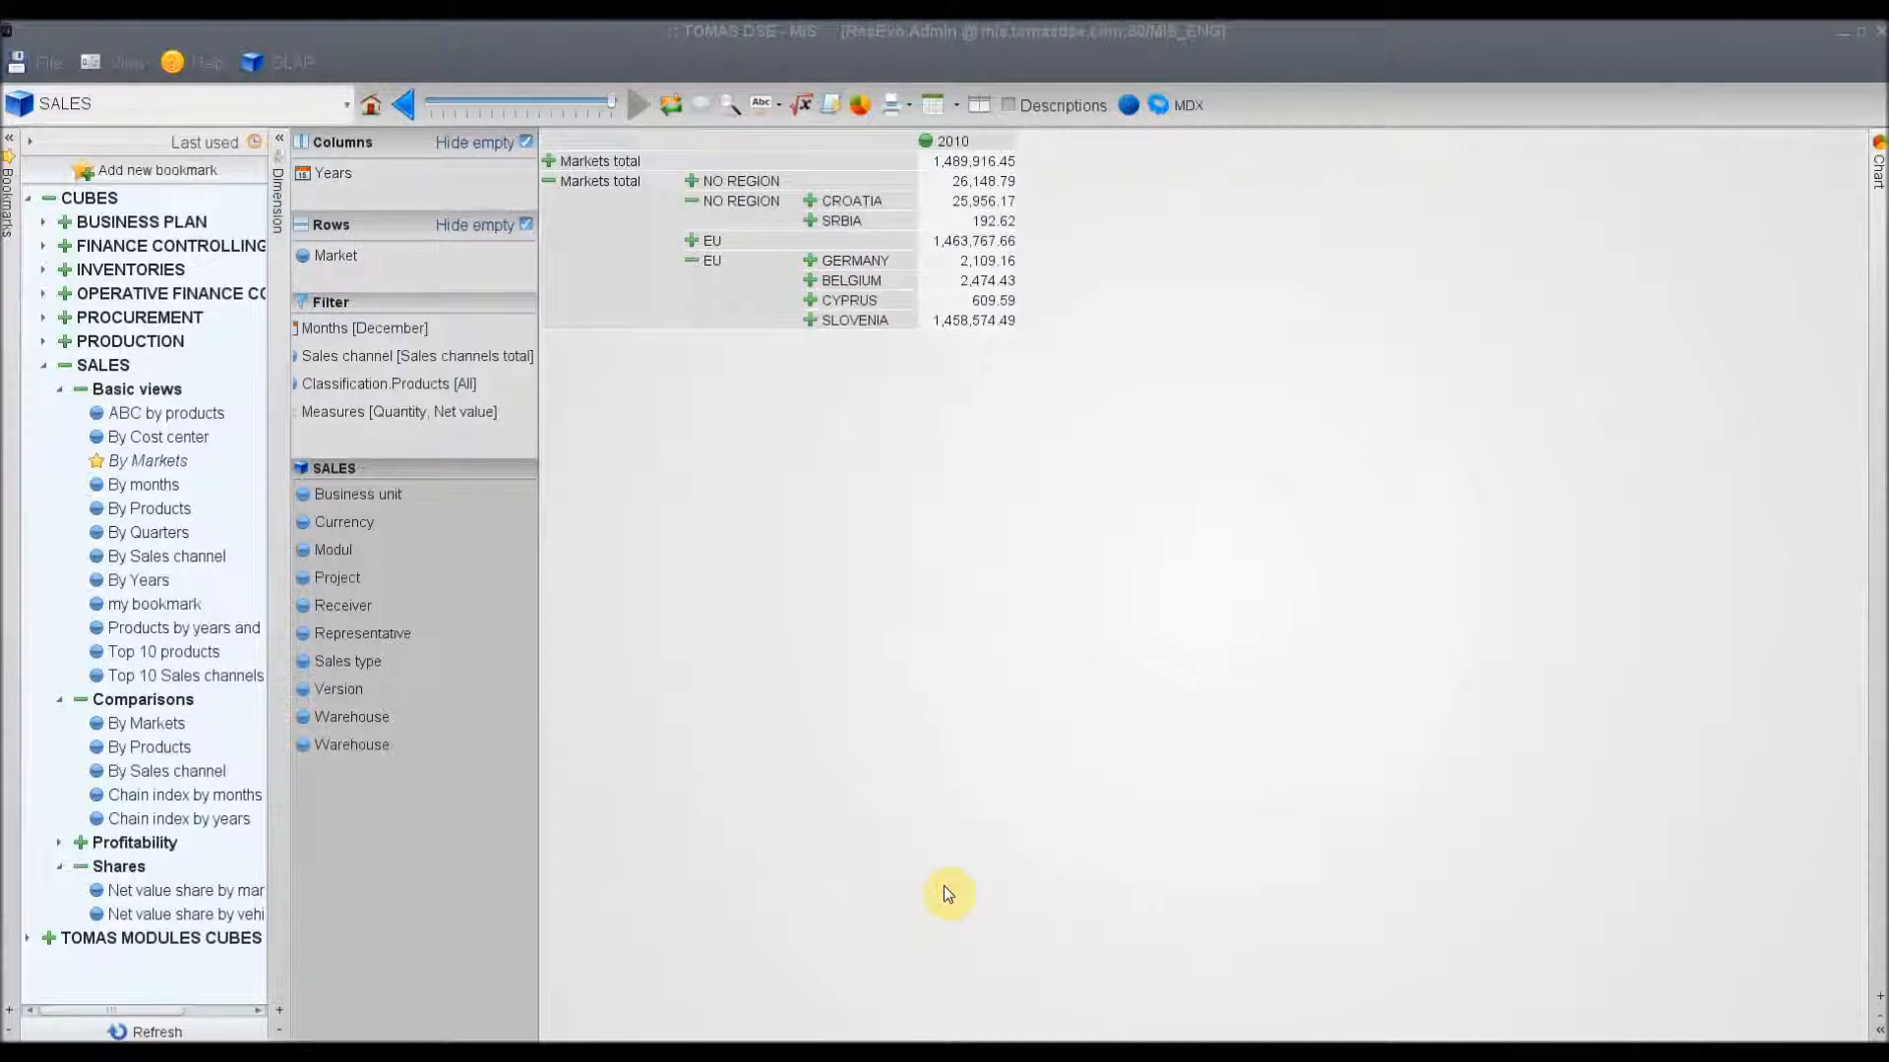
# - Clear the selected members of the Measures filter and select only Gross value
pyautogui.doubleClick(339, 413)
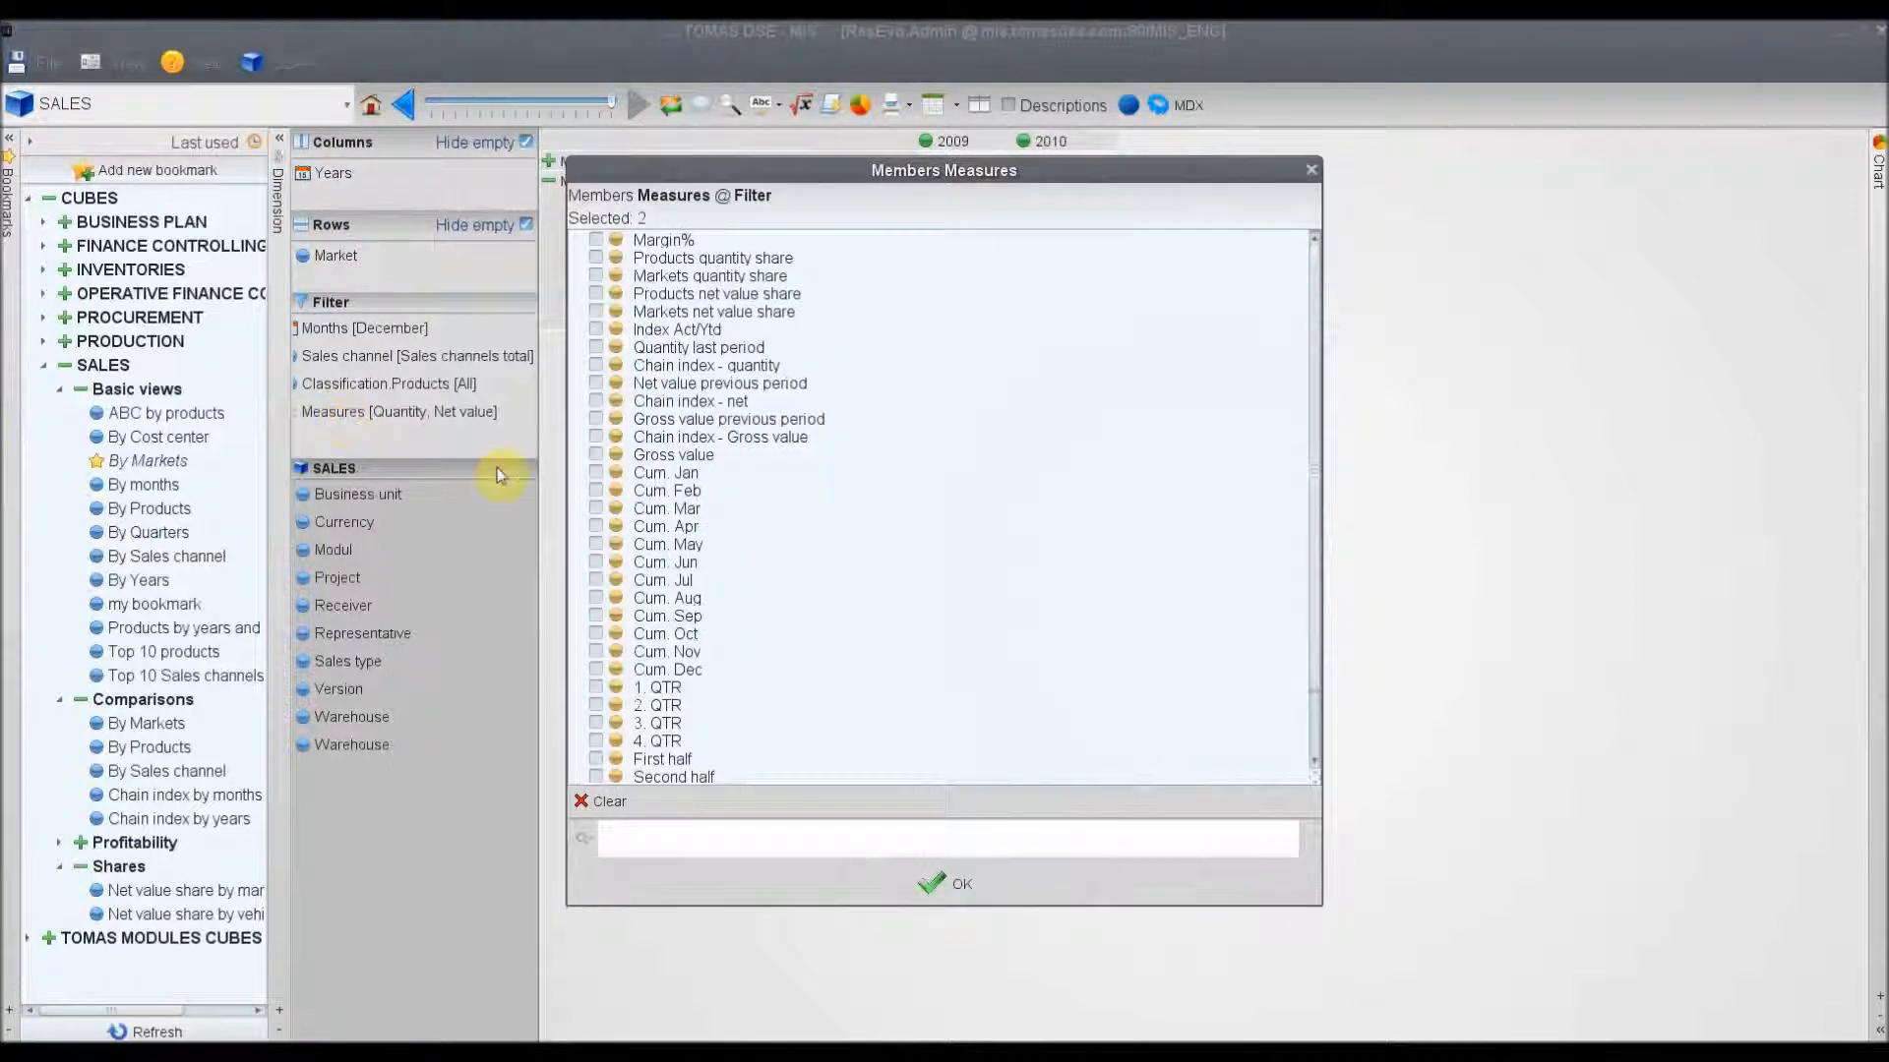
pyautogui.scroll(-2, 717, 463)
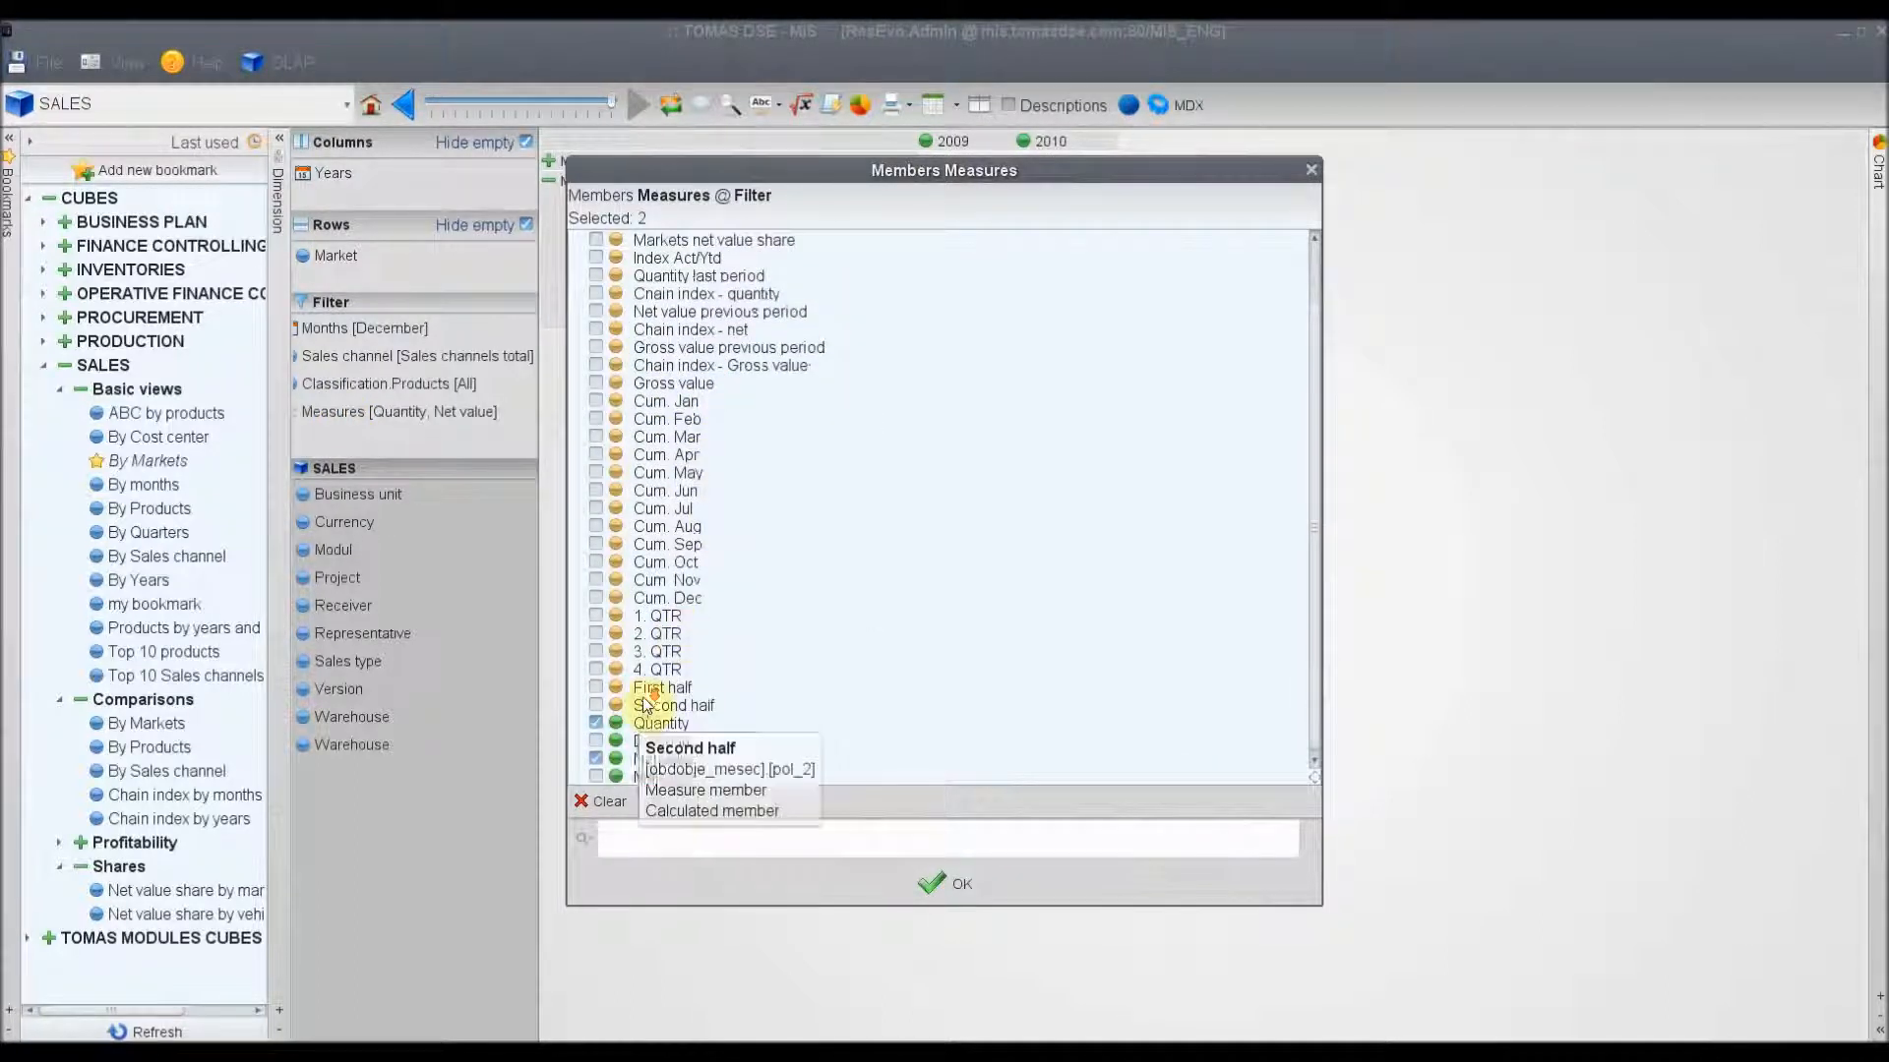
pyautogui.click(589, 803)
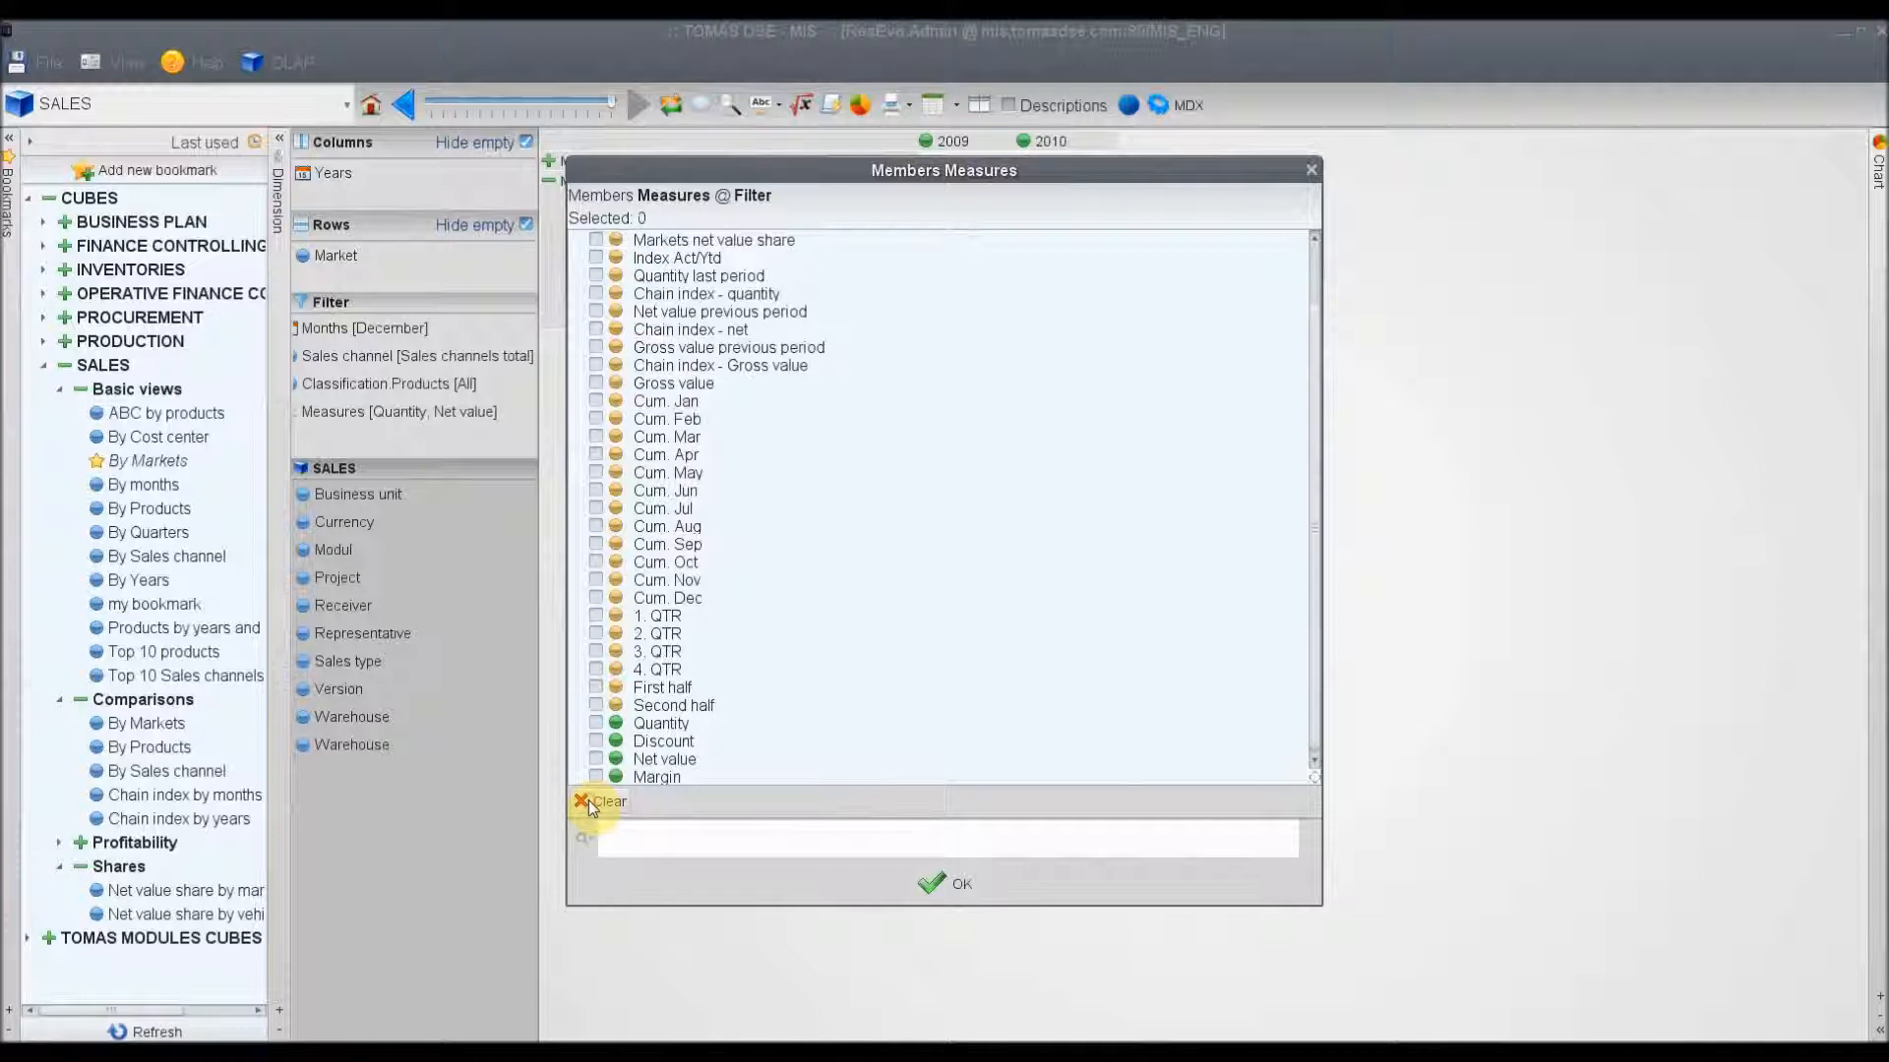
pyautogui.scroll(2, 640, 556)
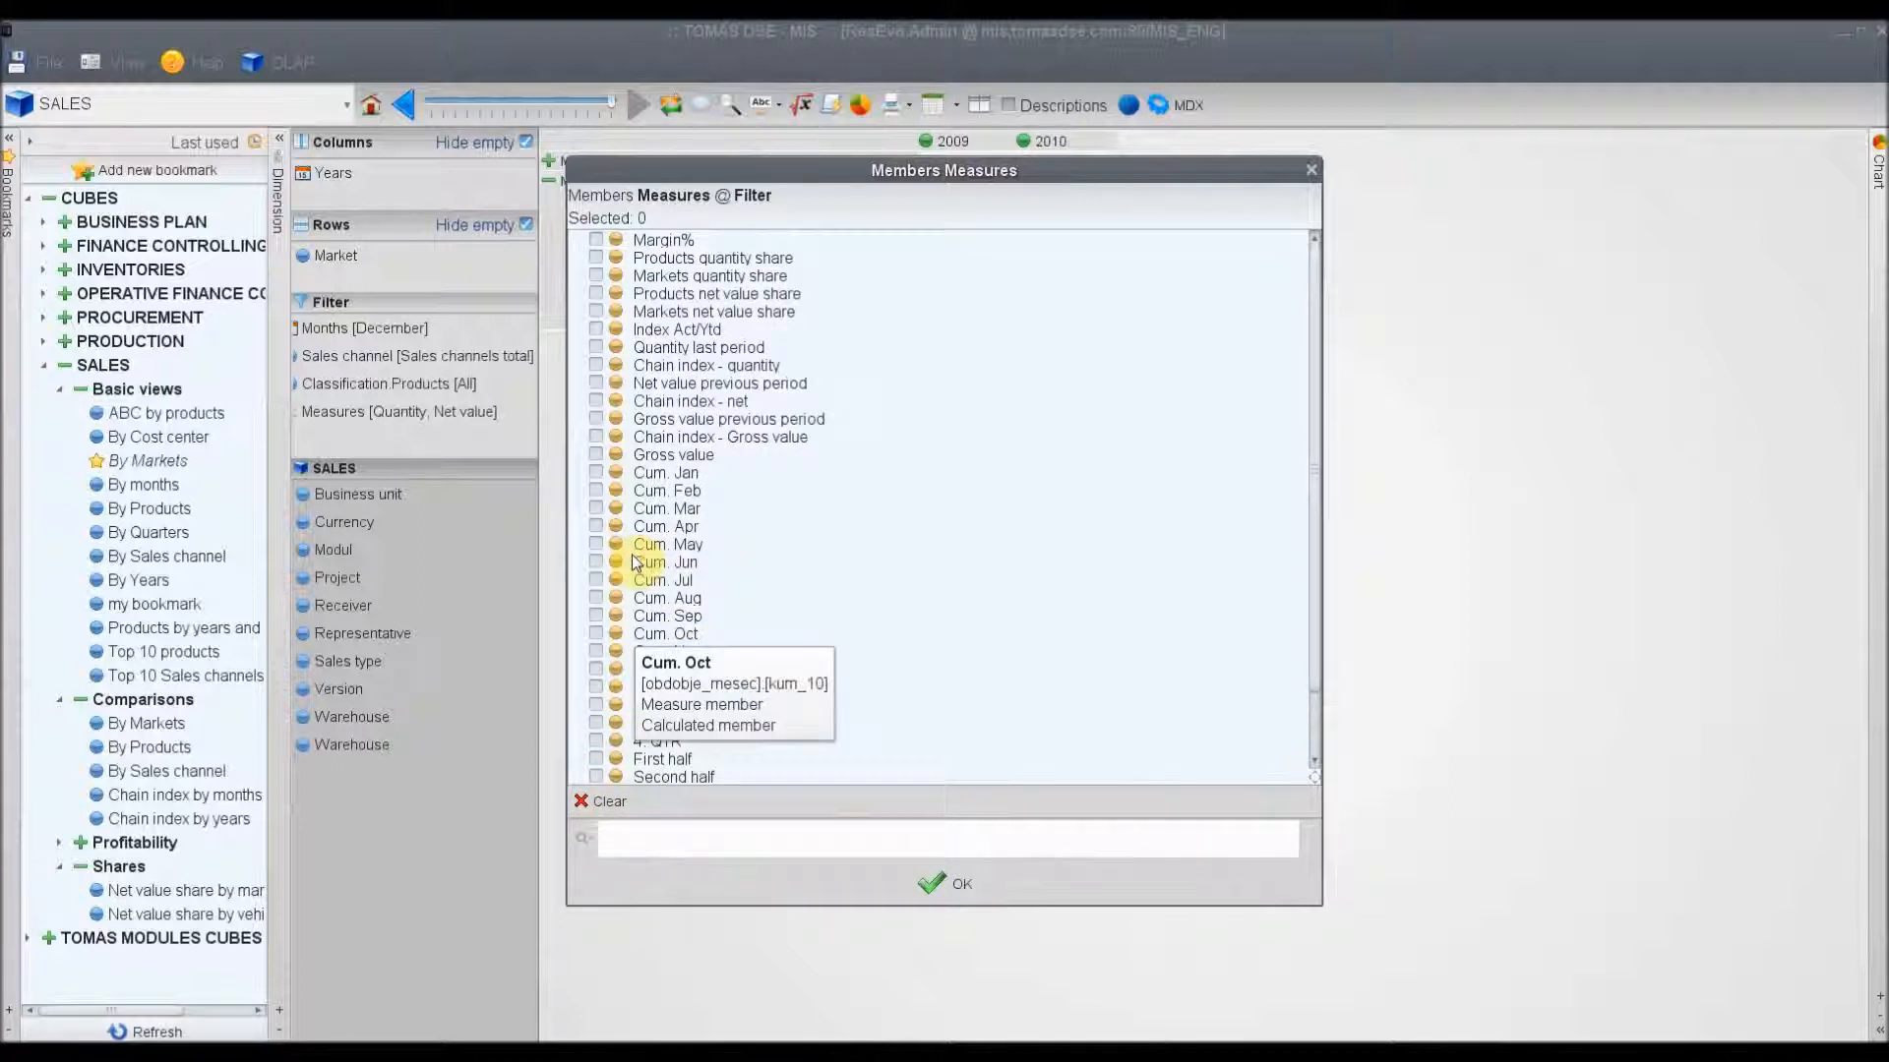
pyautogui.click(597, 456)
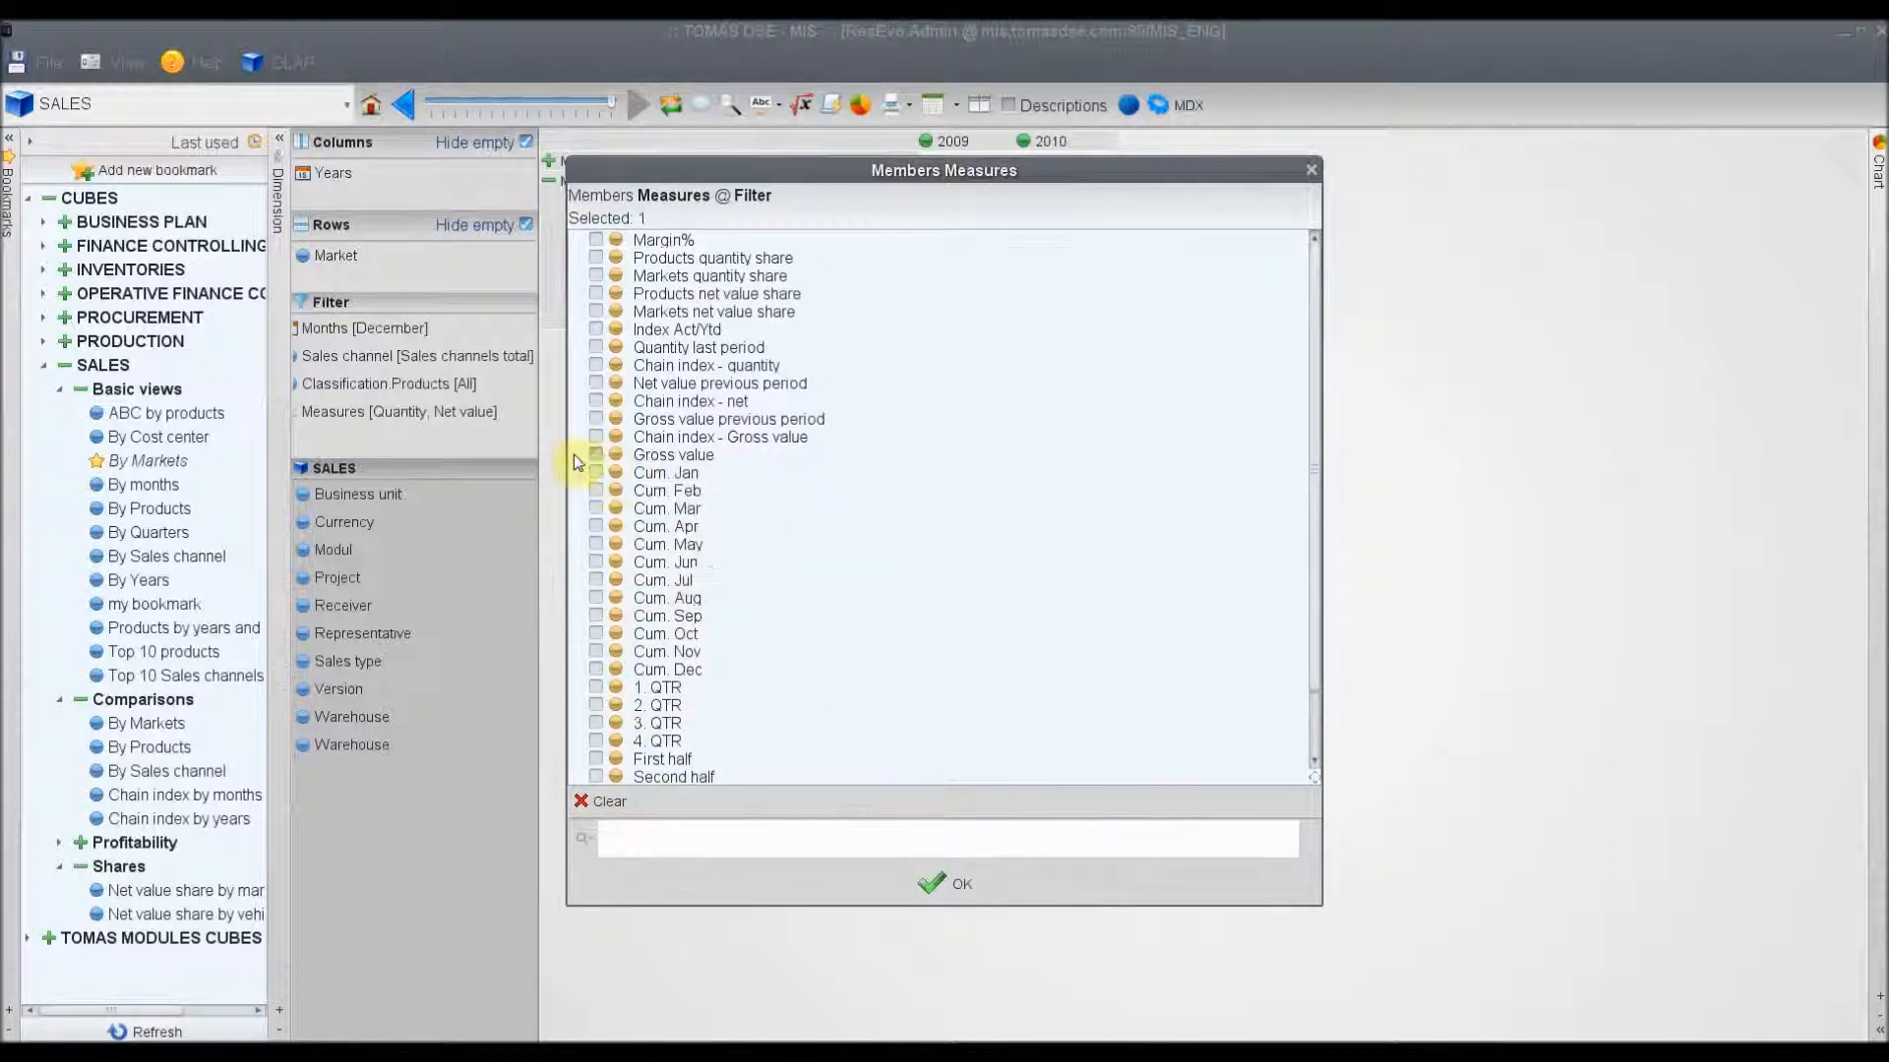
pyautogui.click(944, 890)
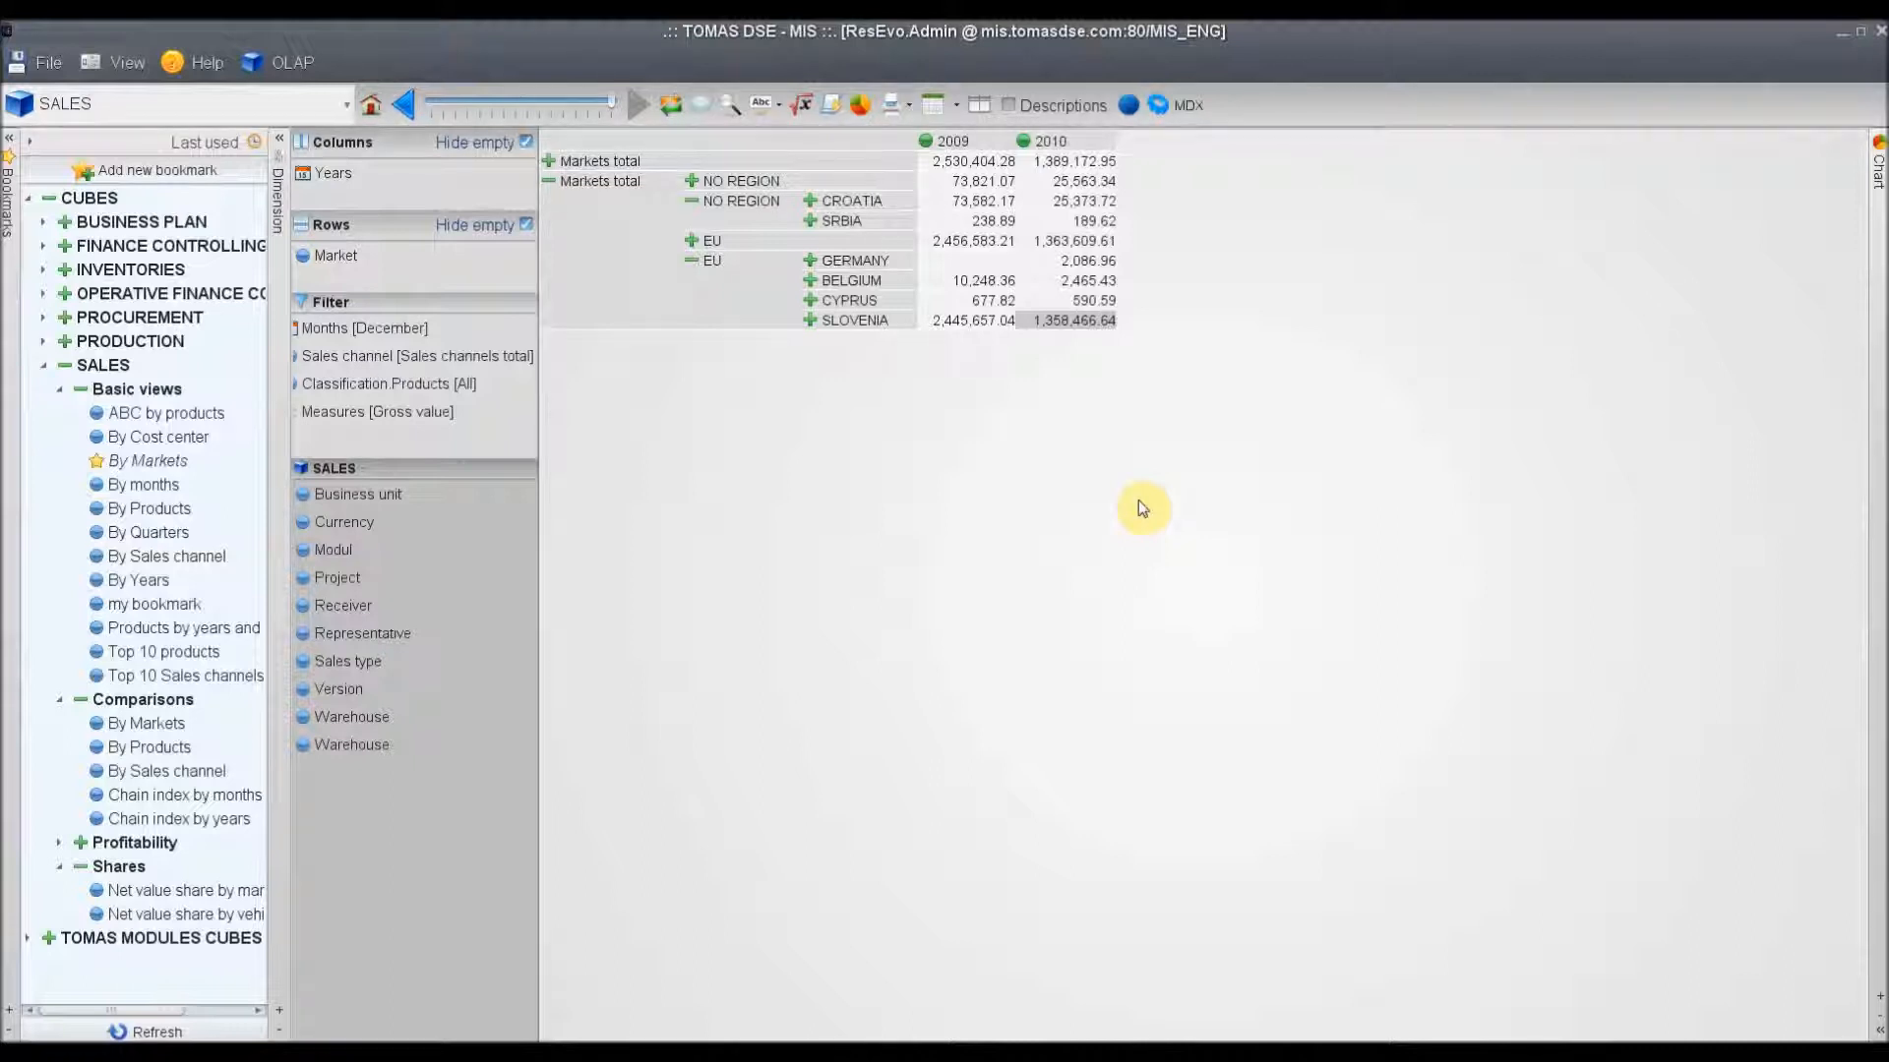
# - Save the current view as a new public bookmark named "By markets and years"
pyautogui.moveTo(979, 234)
pyautogui.click(132, 175)
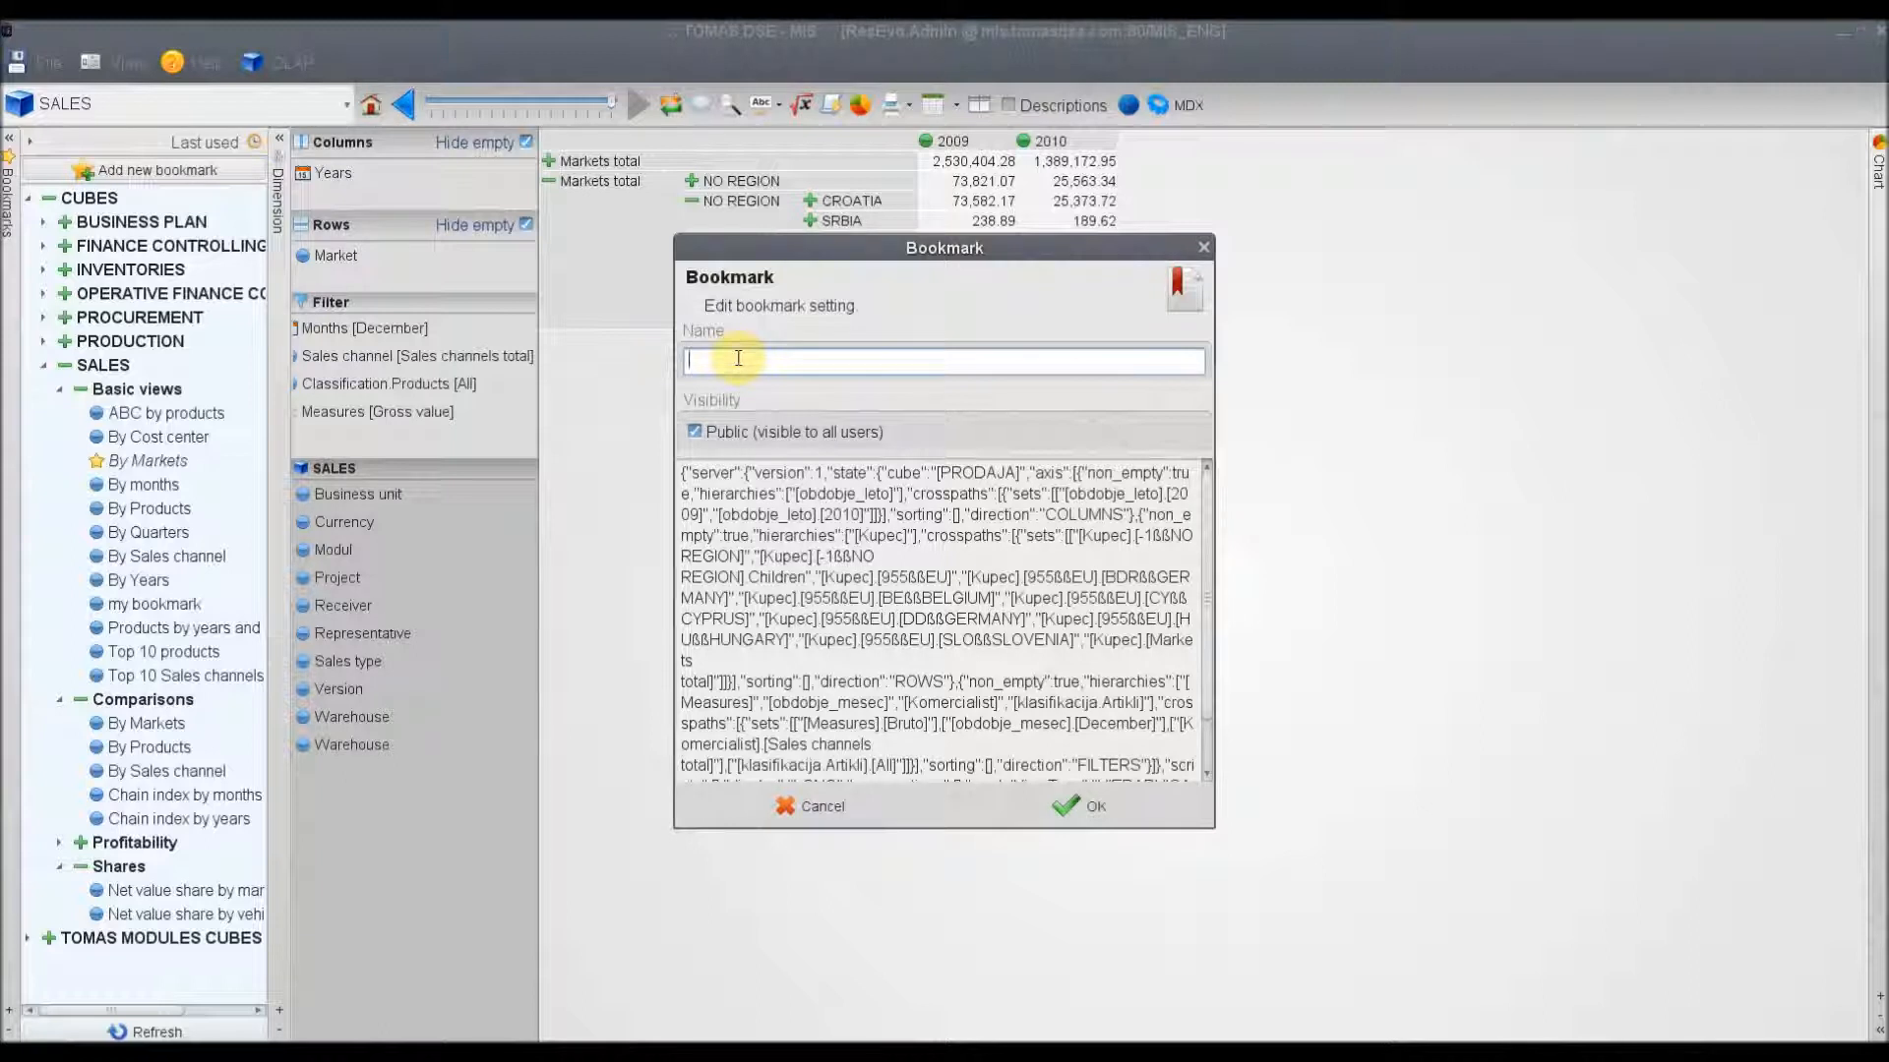
pyautogui.write('By markets and years')
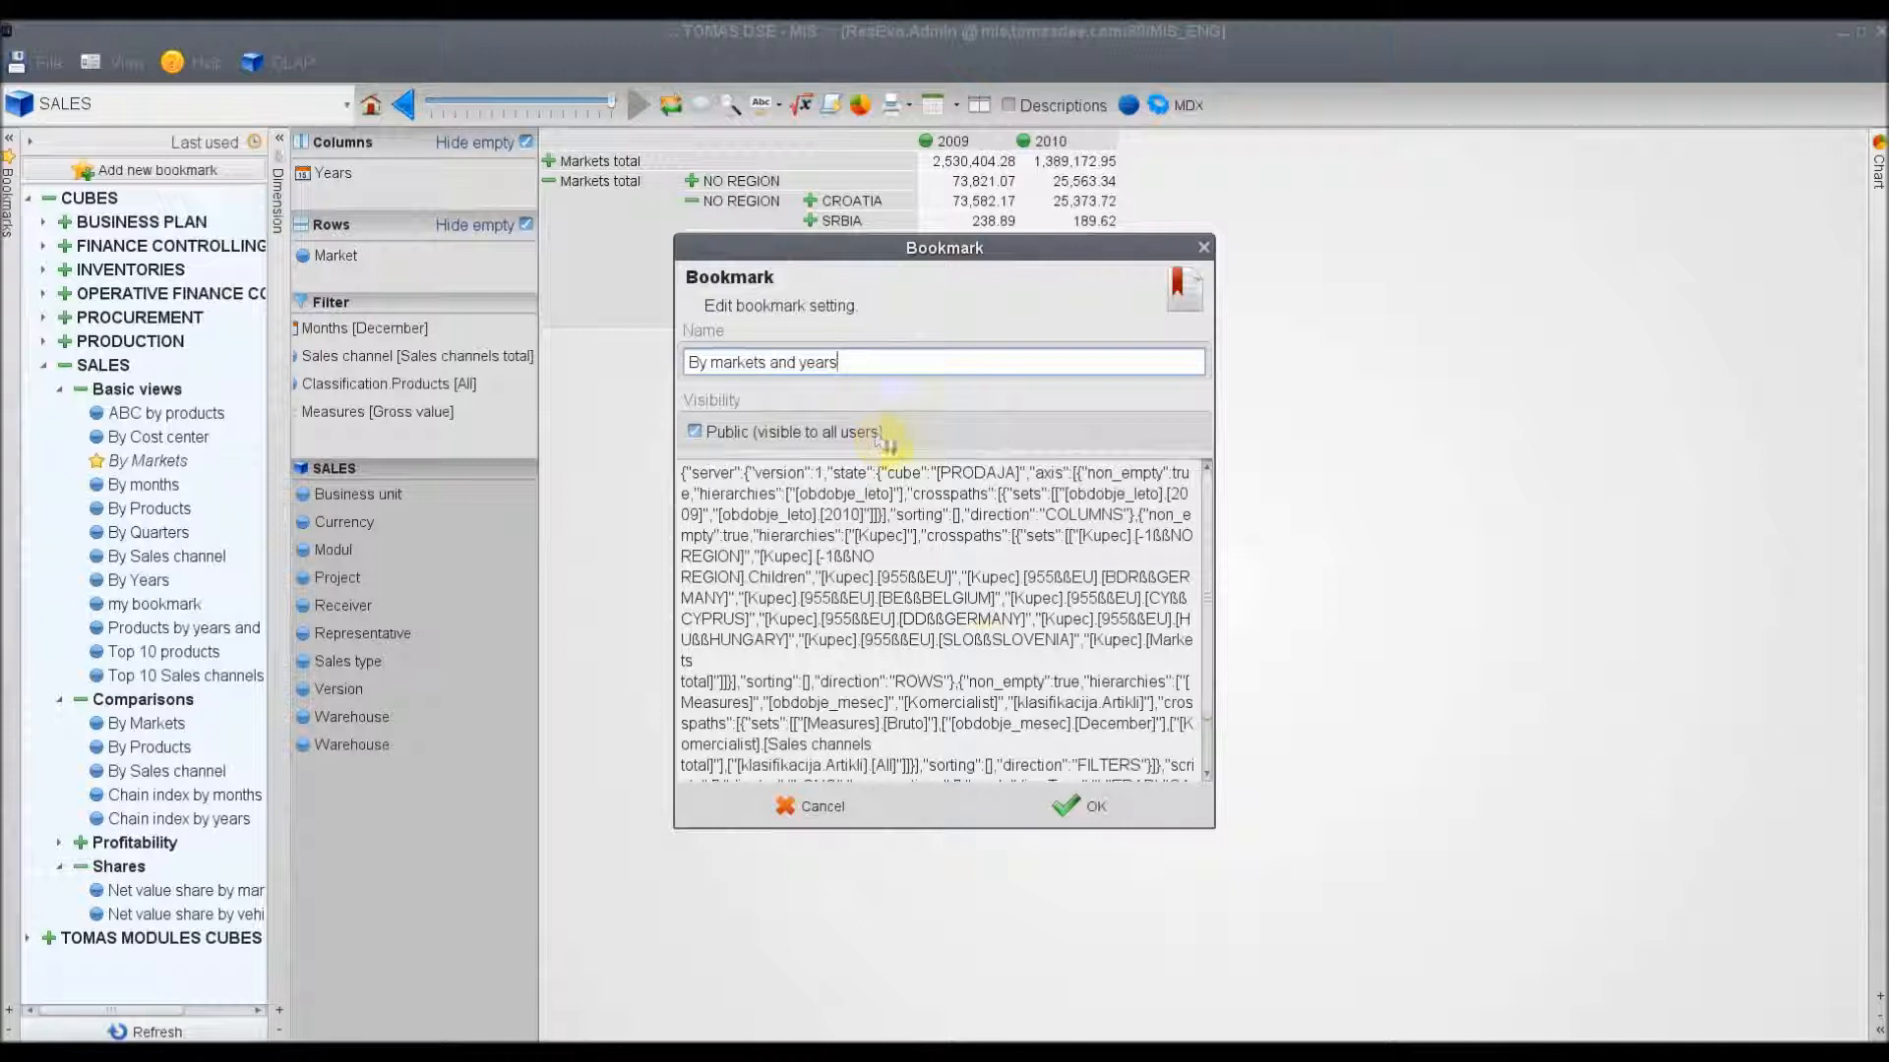
pyautogui.click(1068, 808)
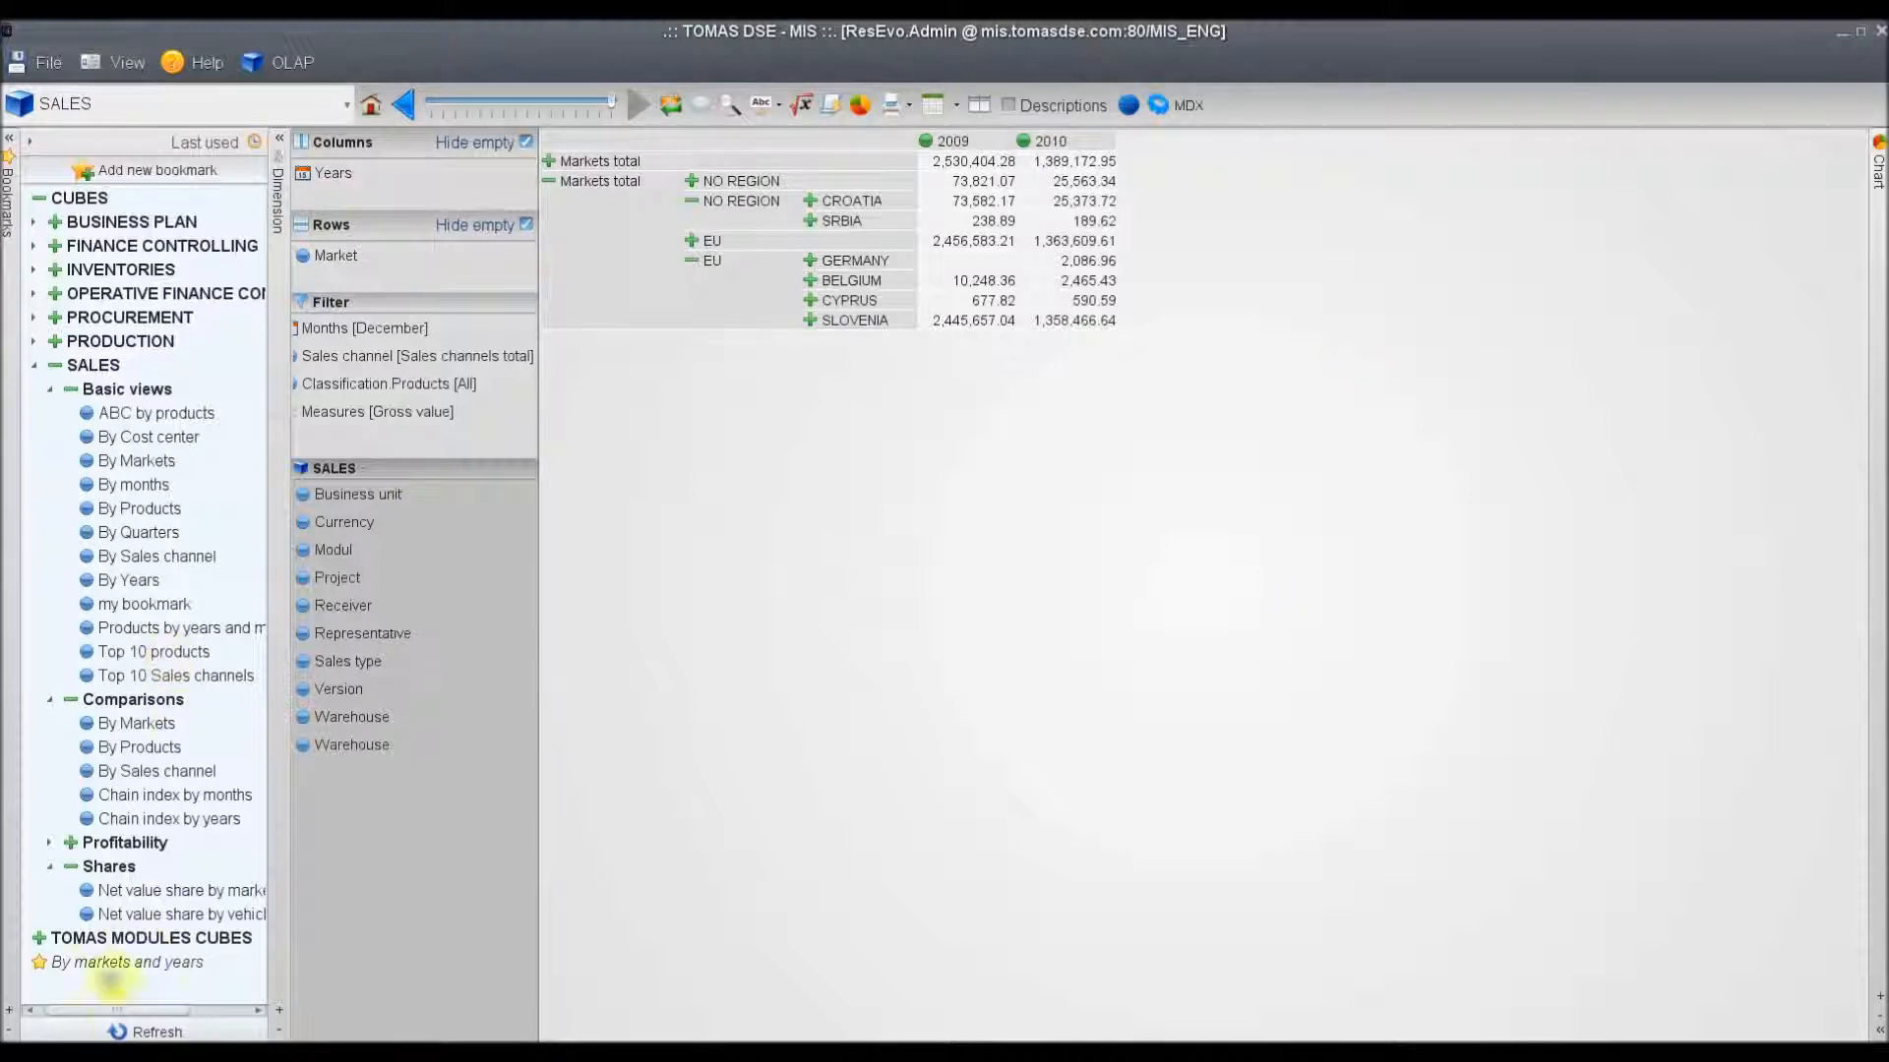
# - Load the "By markets and years" bookmark and add 2008 to its Years columns
pyautogui.click(158, 963)
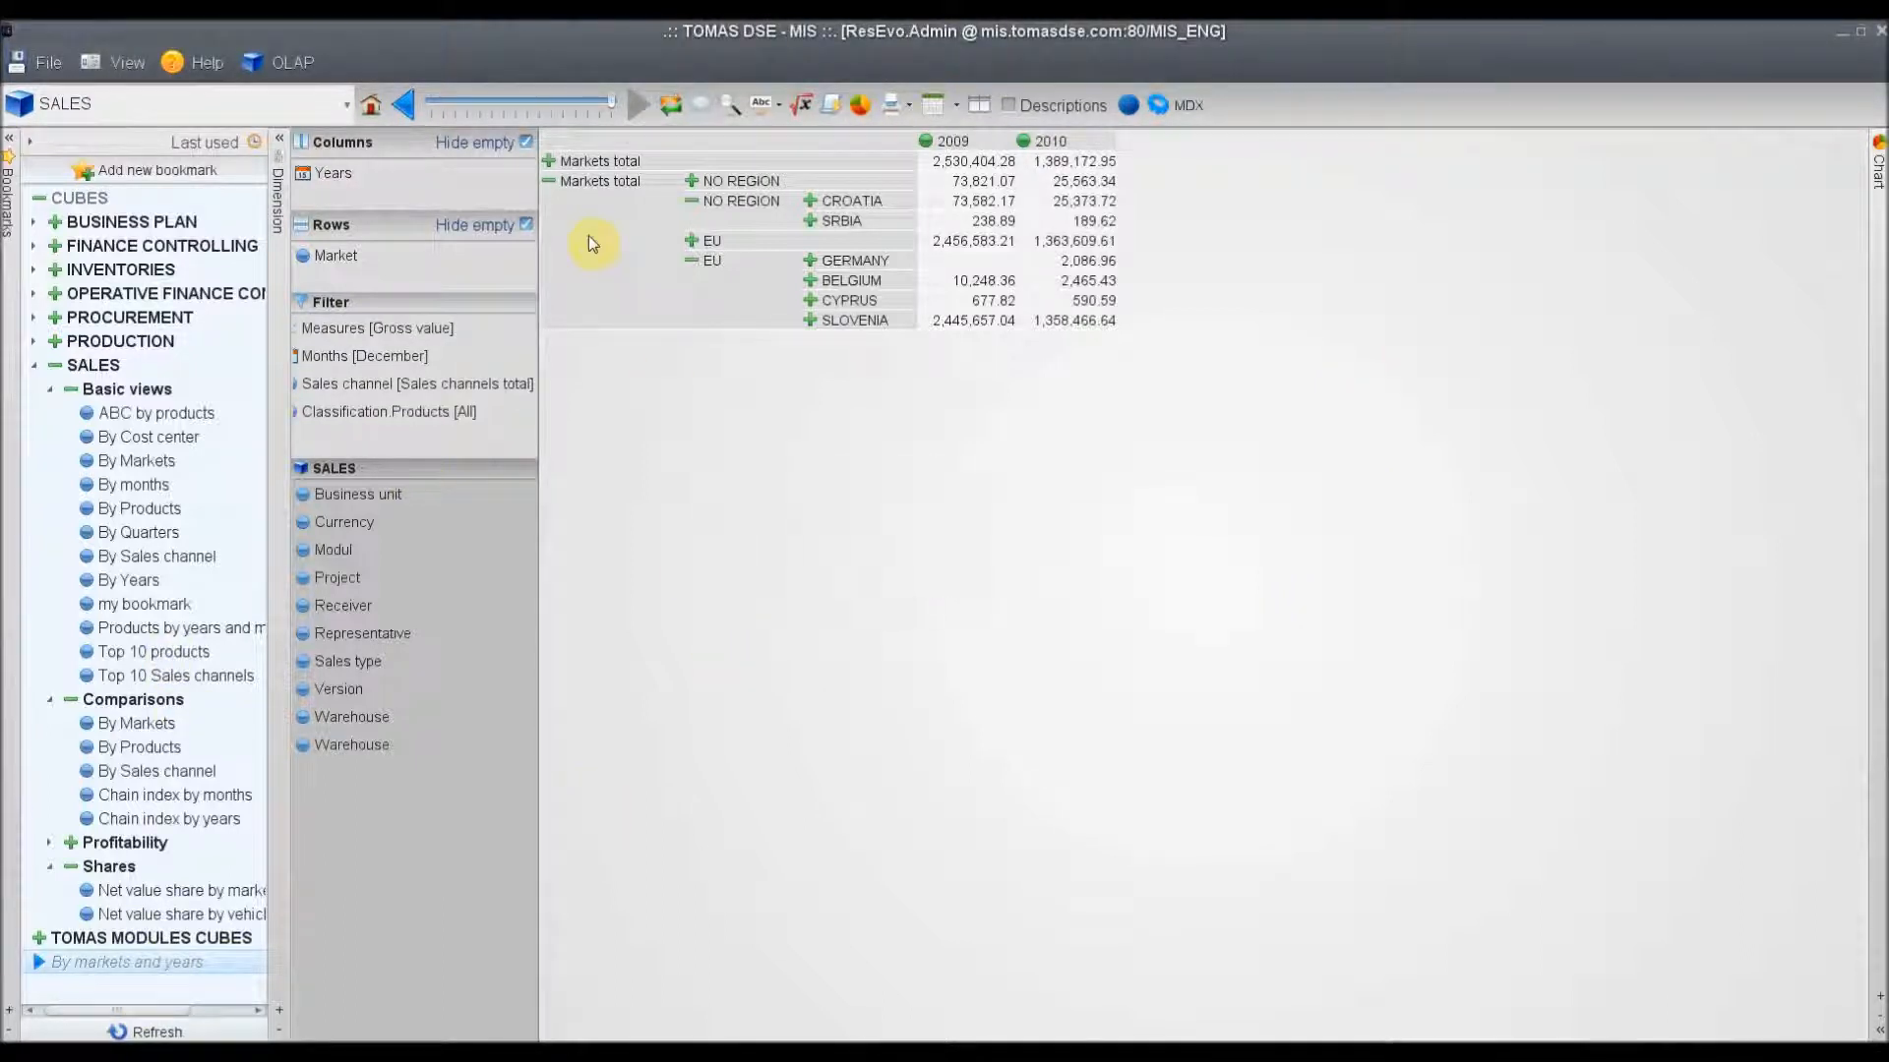
pyautogui.doubleClick(334, 175)
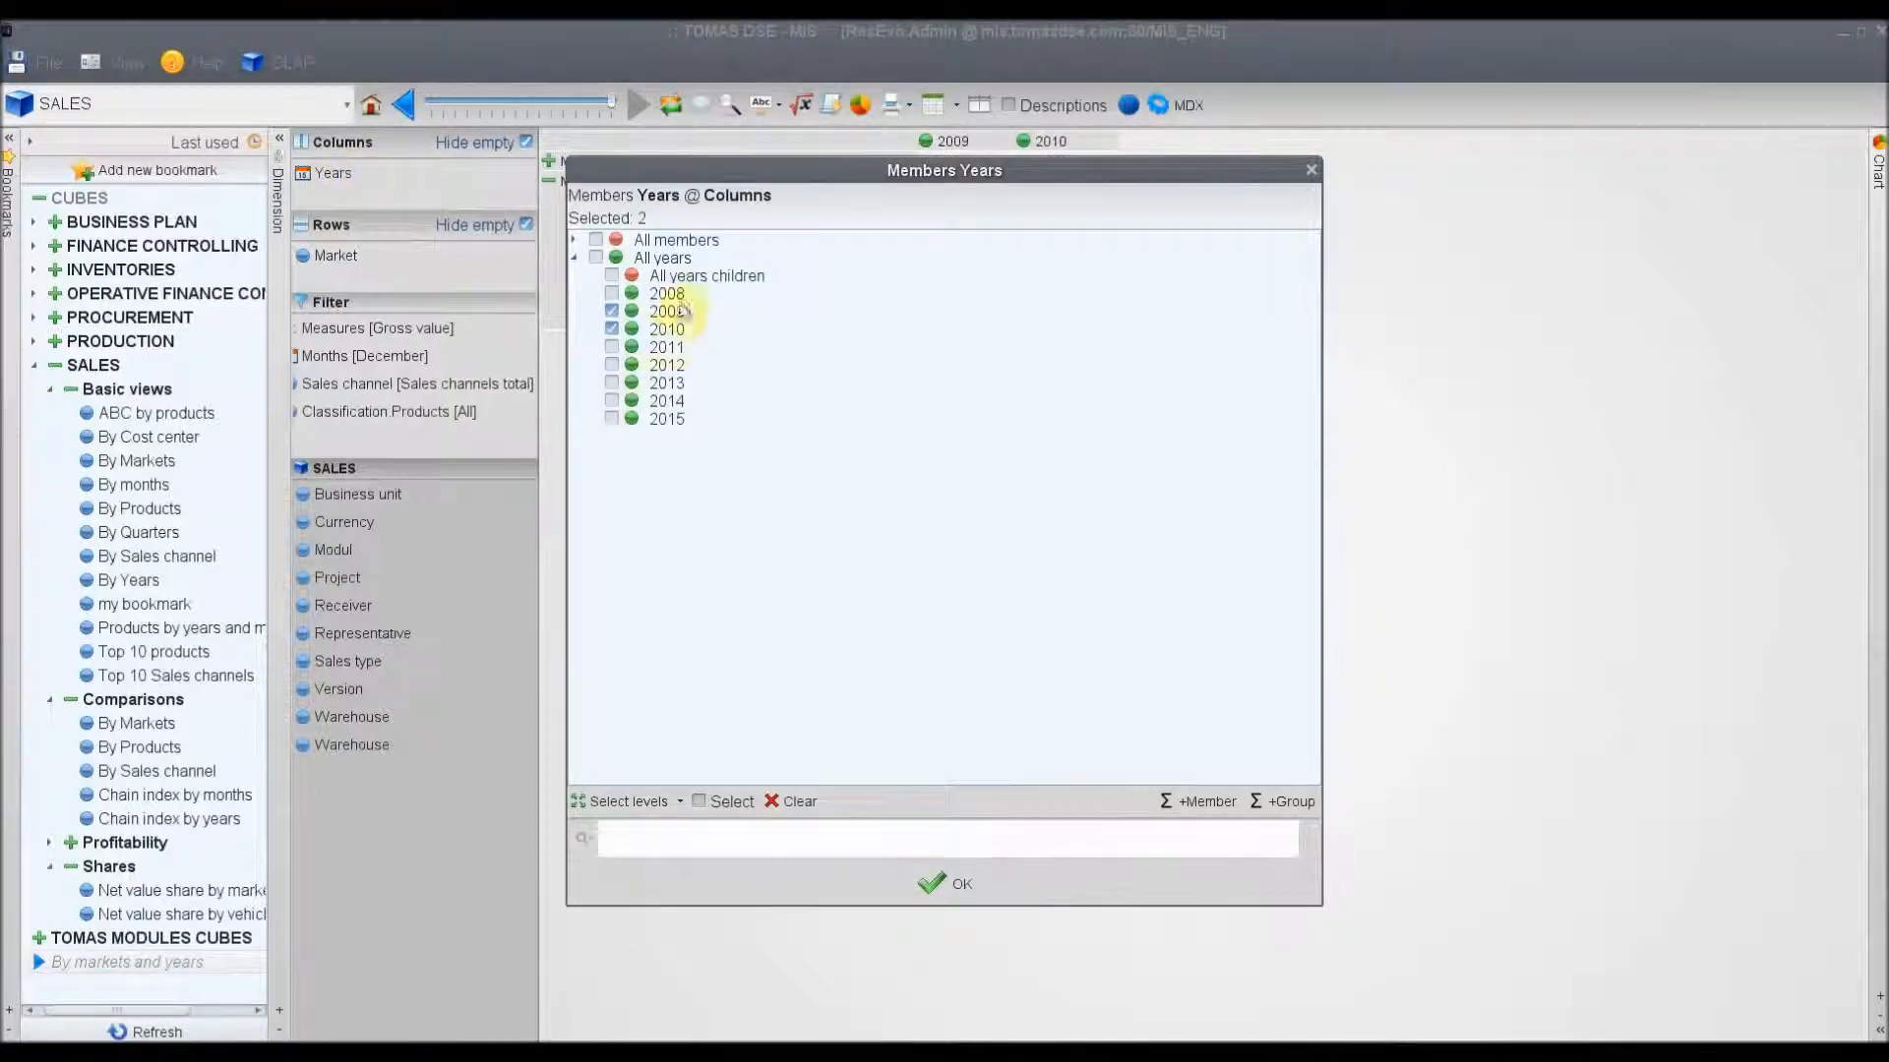
pyautogui.click(612, 294)
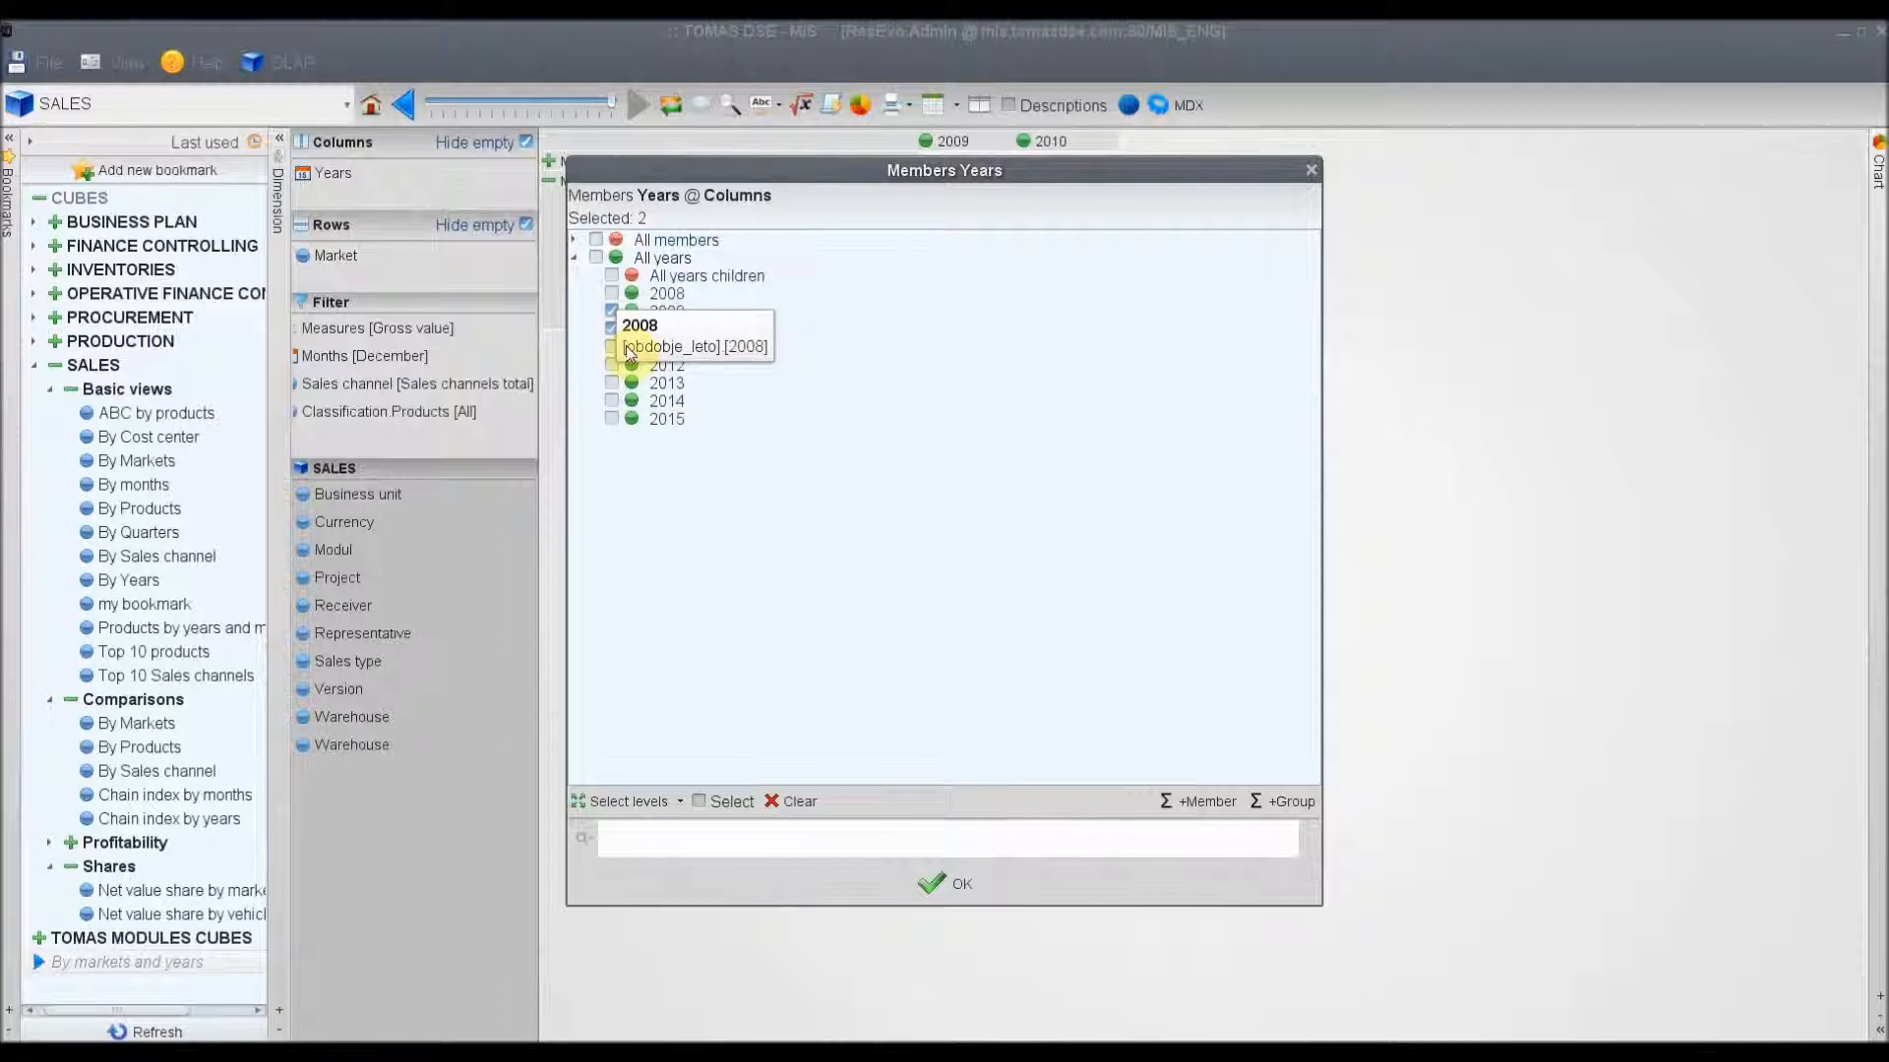
pyautogui.click(925, 885)
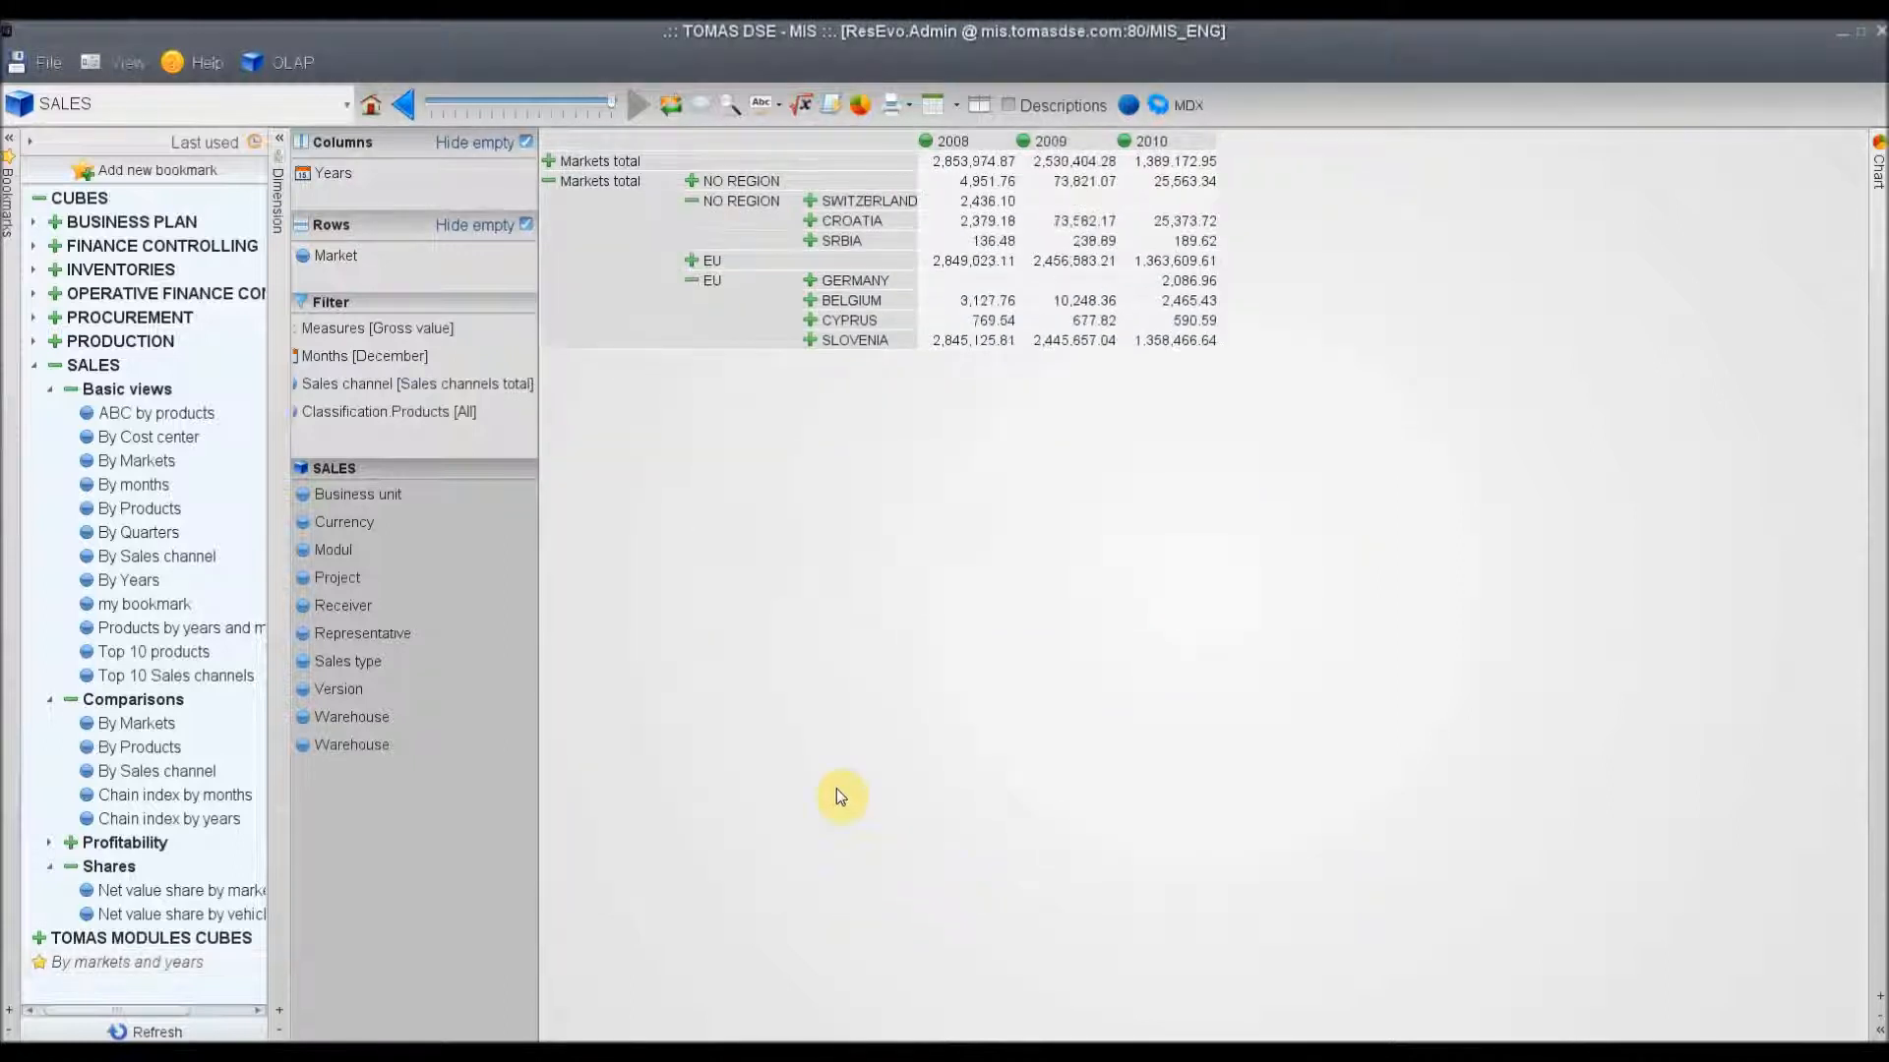
# - Update the "By markets and years" bookmark with the current view
pyautogui.rightClick(140, 970)
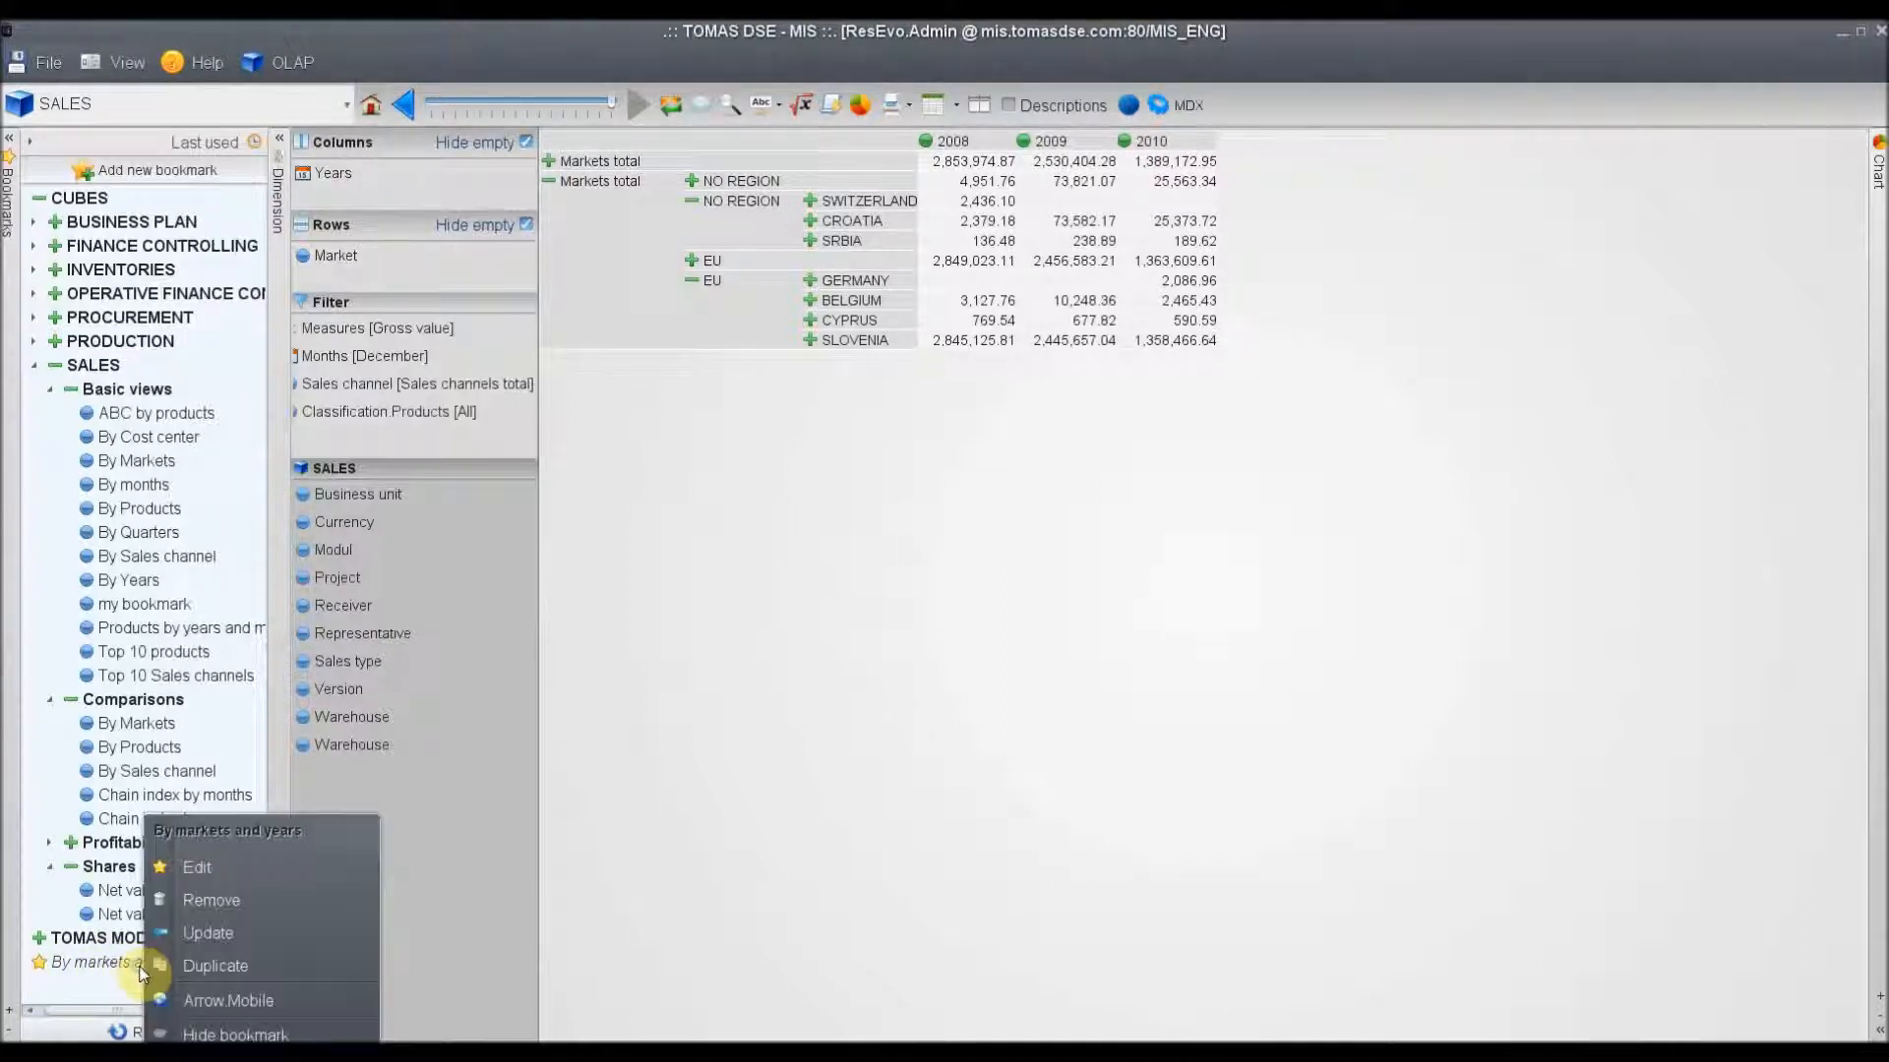
pyautogui.click(183, 945)
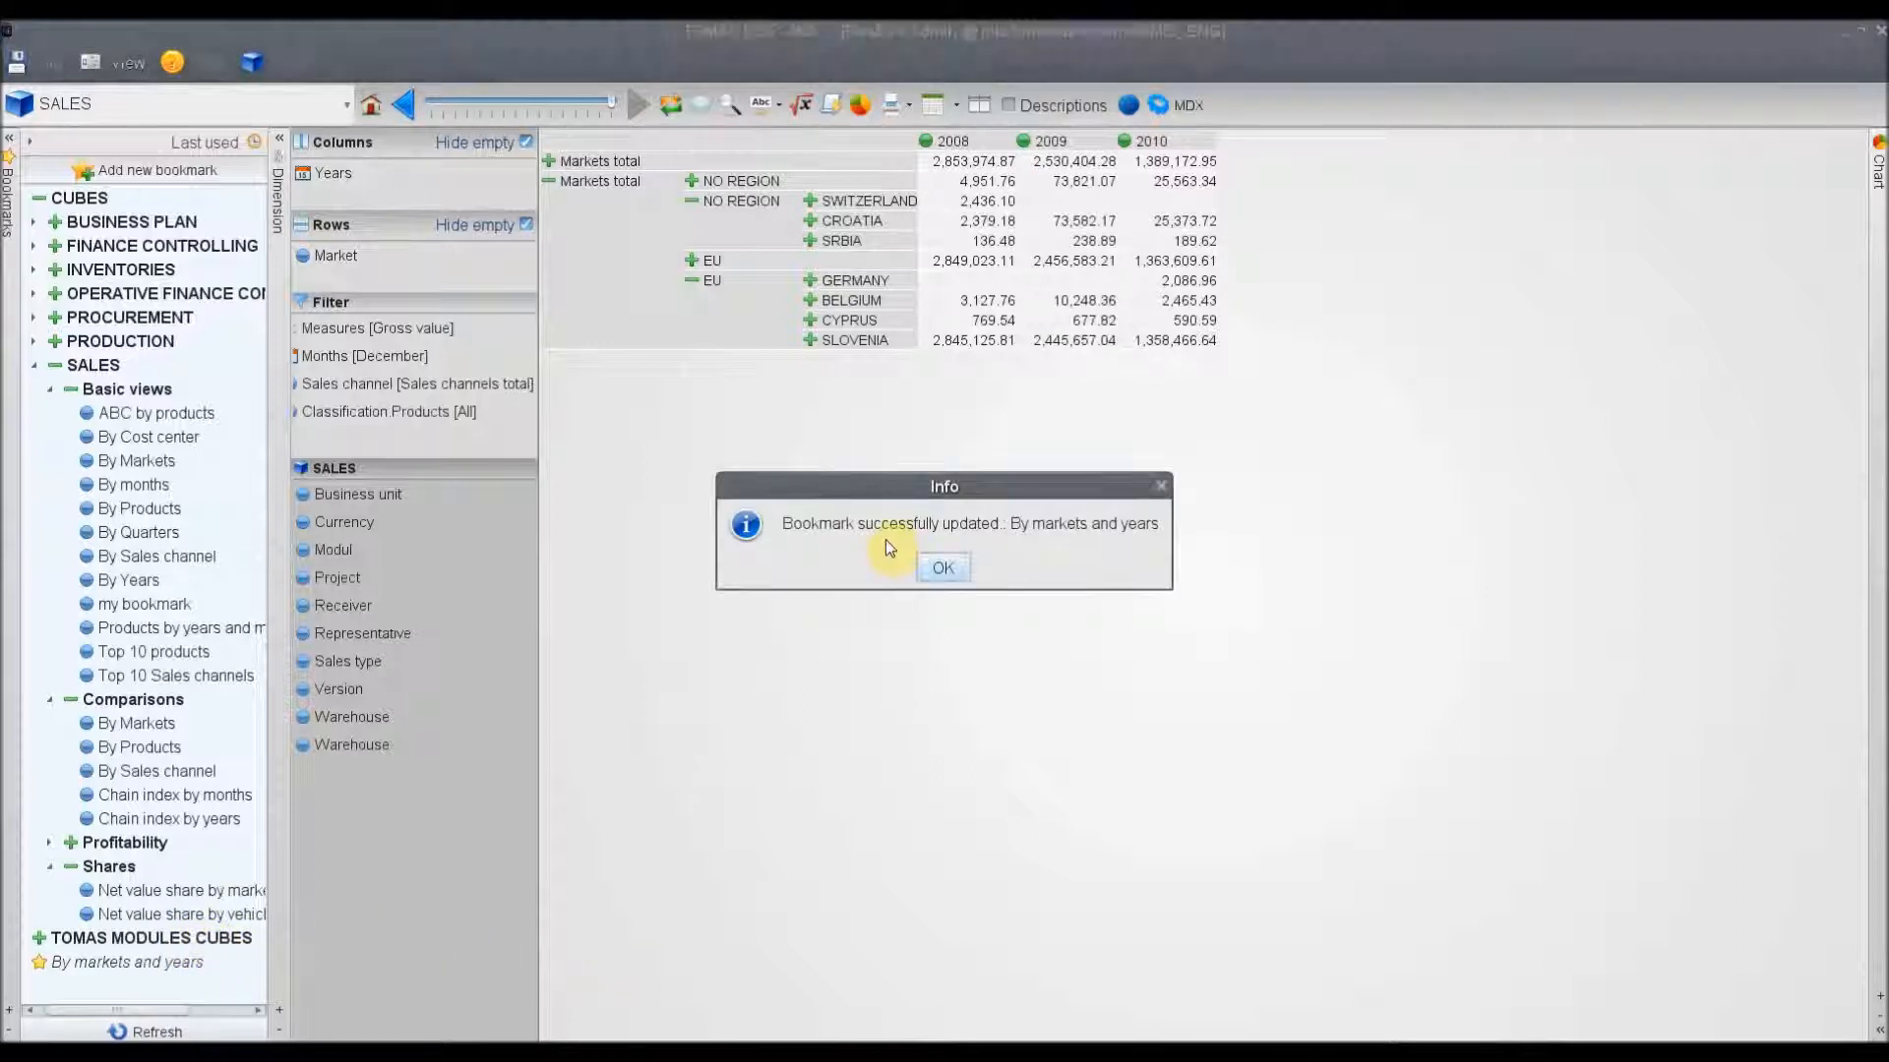
pyautogui.click(956, 571)
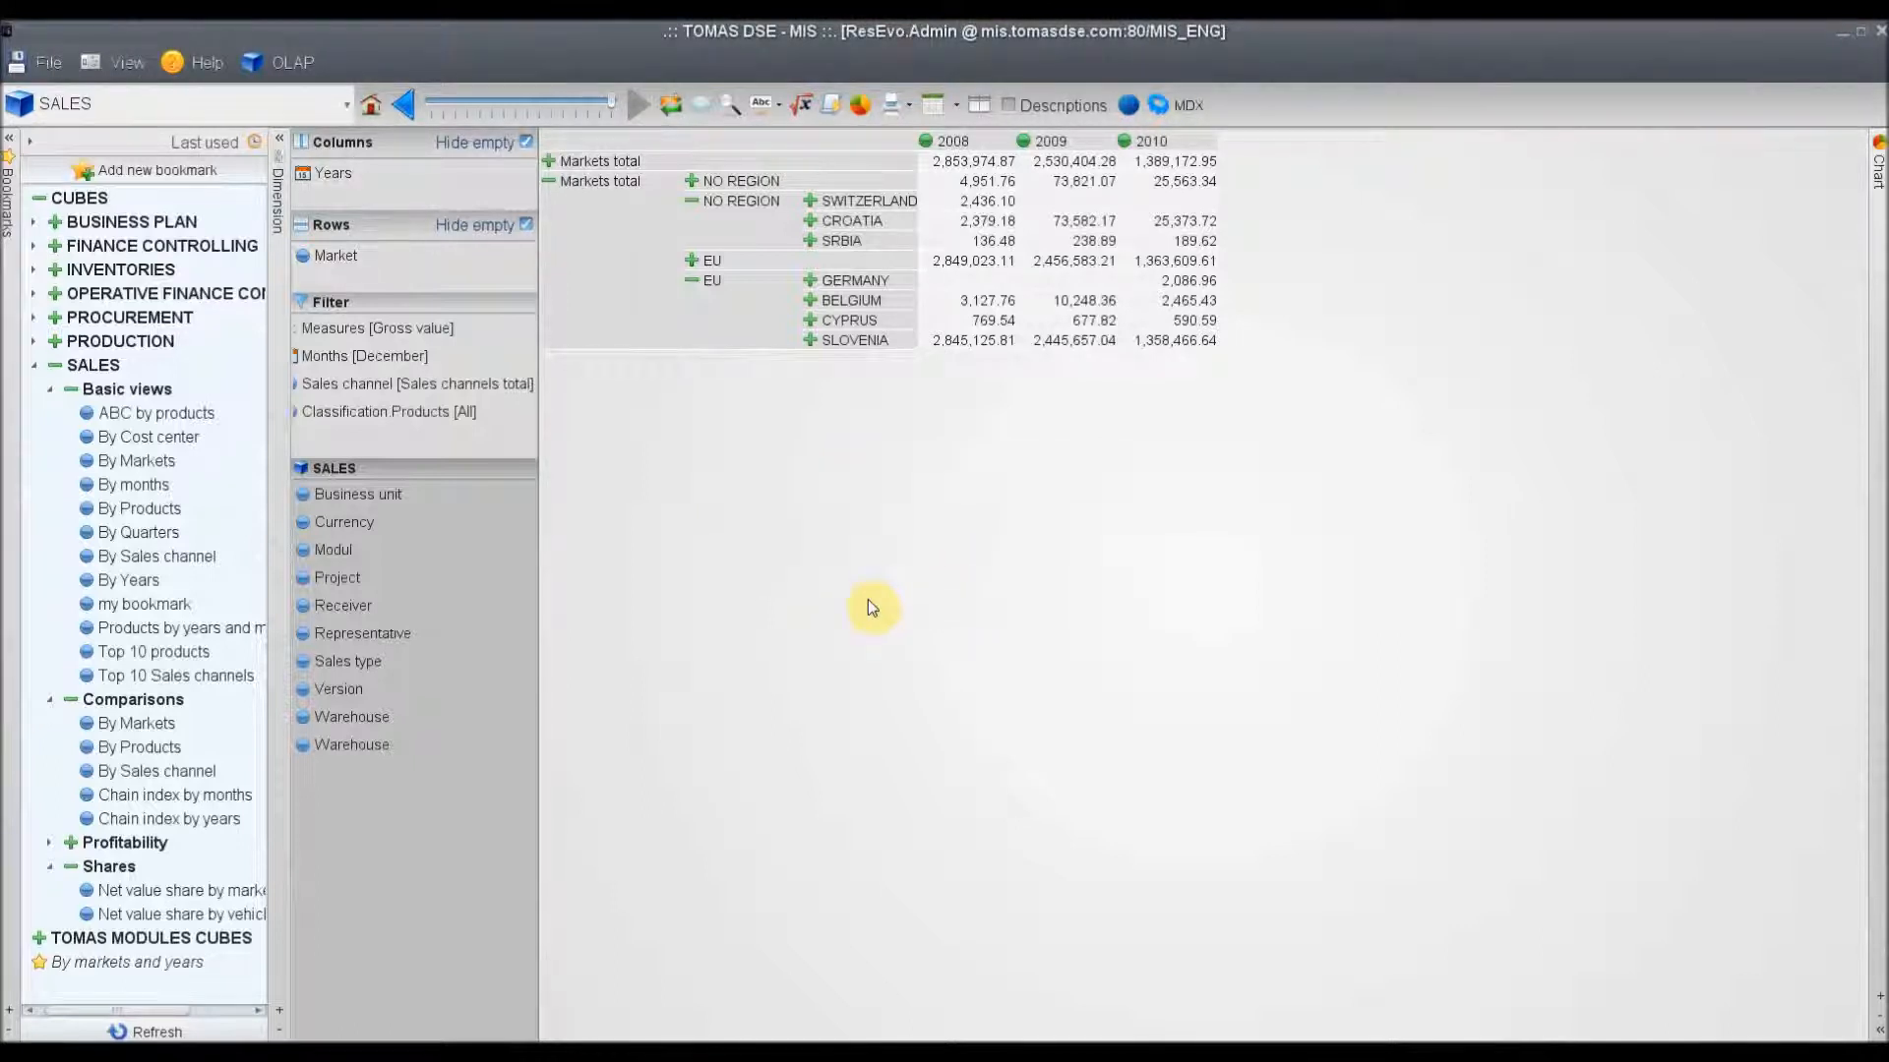
# - Rename the "By markets and years" bookmark to "By markets and years 2008-2010"
pyautogui.rightClick(69, 966)
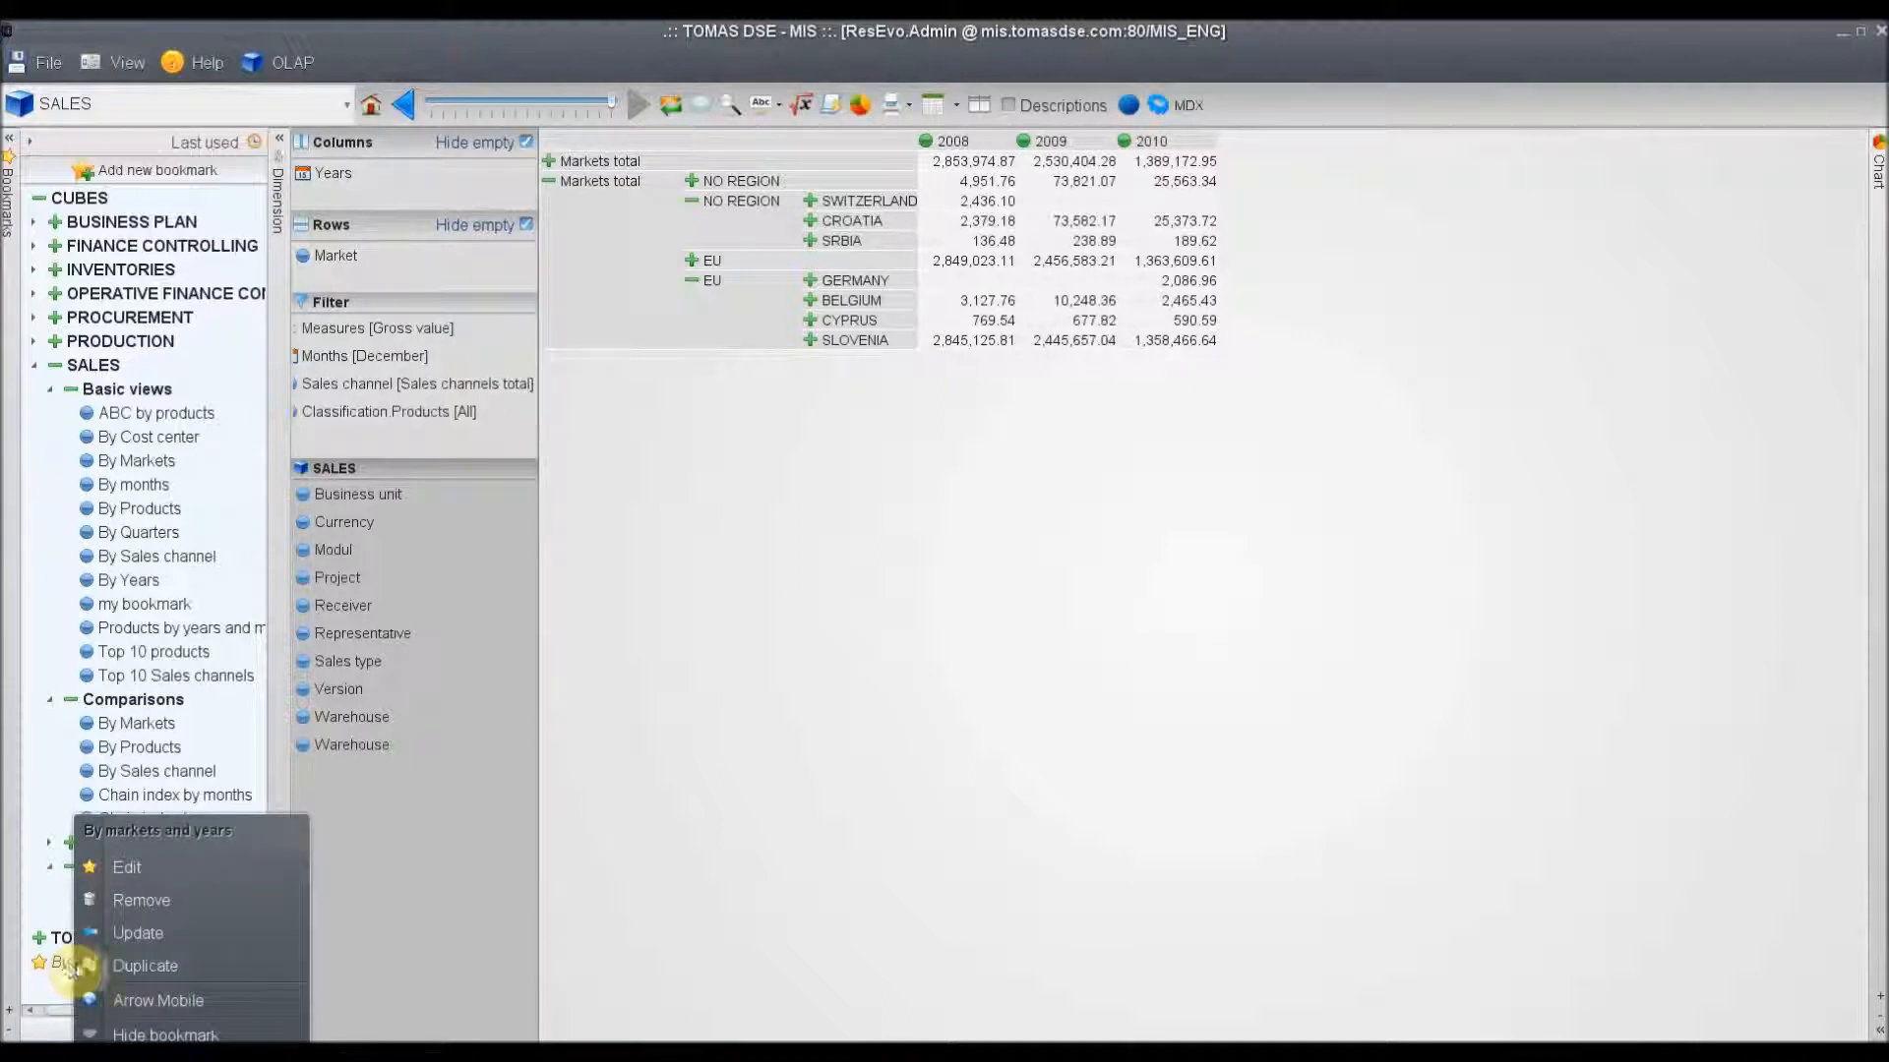
pyautogui.click(143, 880)
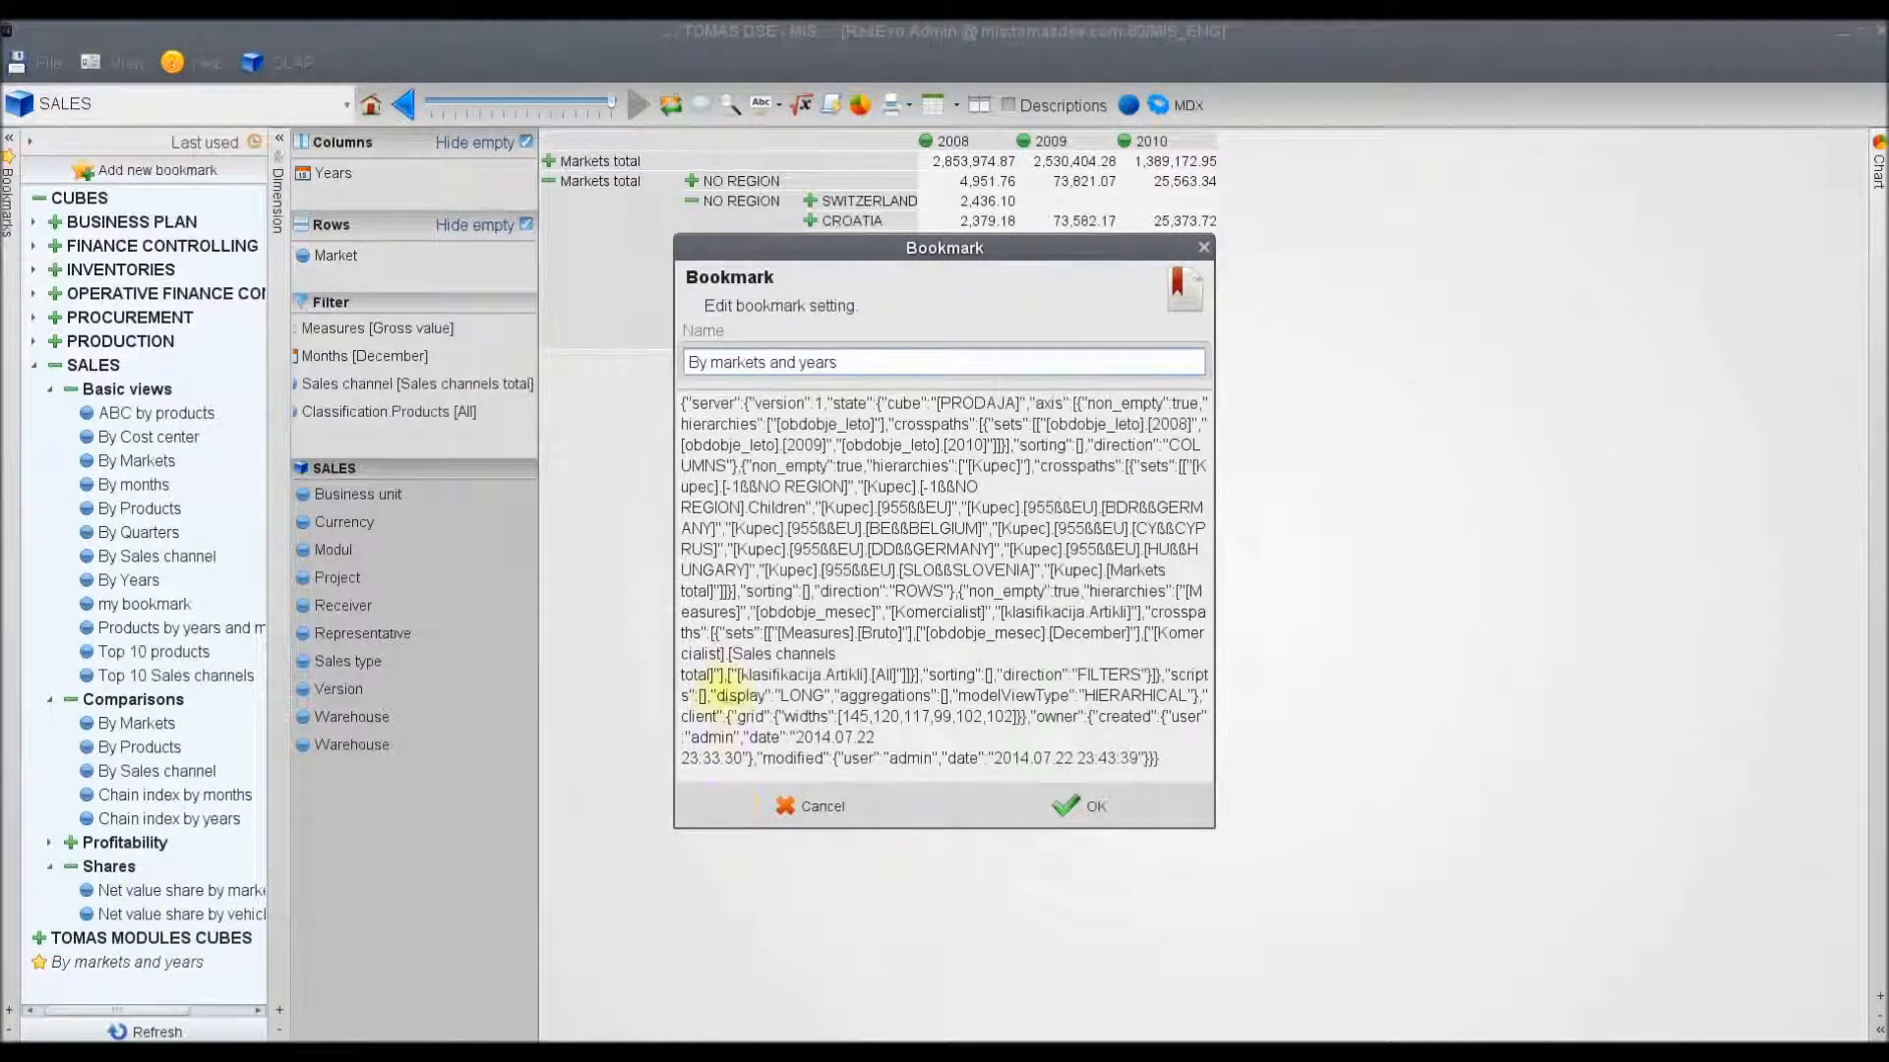
pyautogui.write('2008-2010')
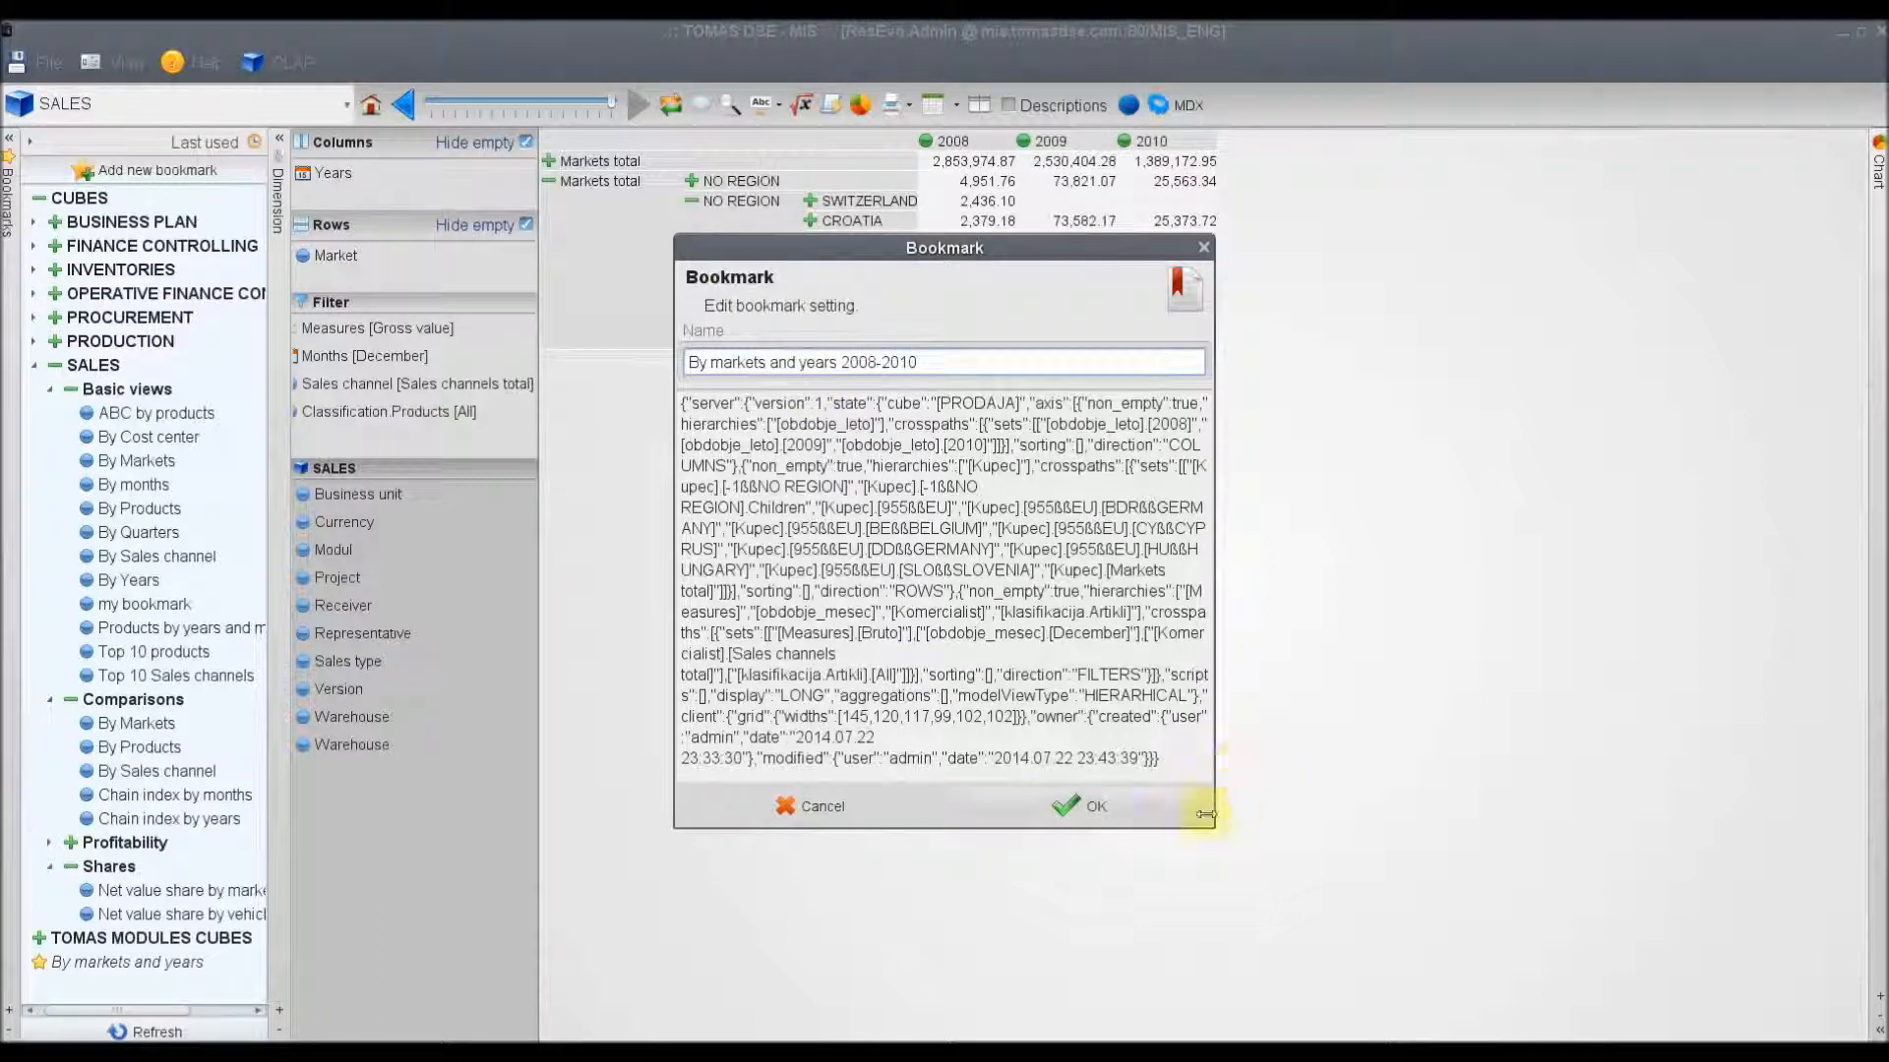
pyautogui.click(1108, 820)
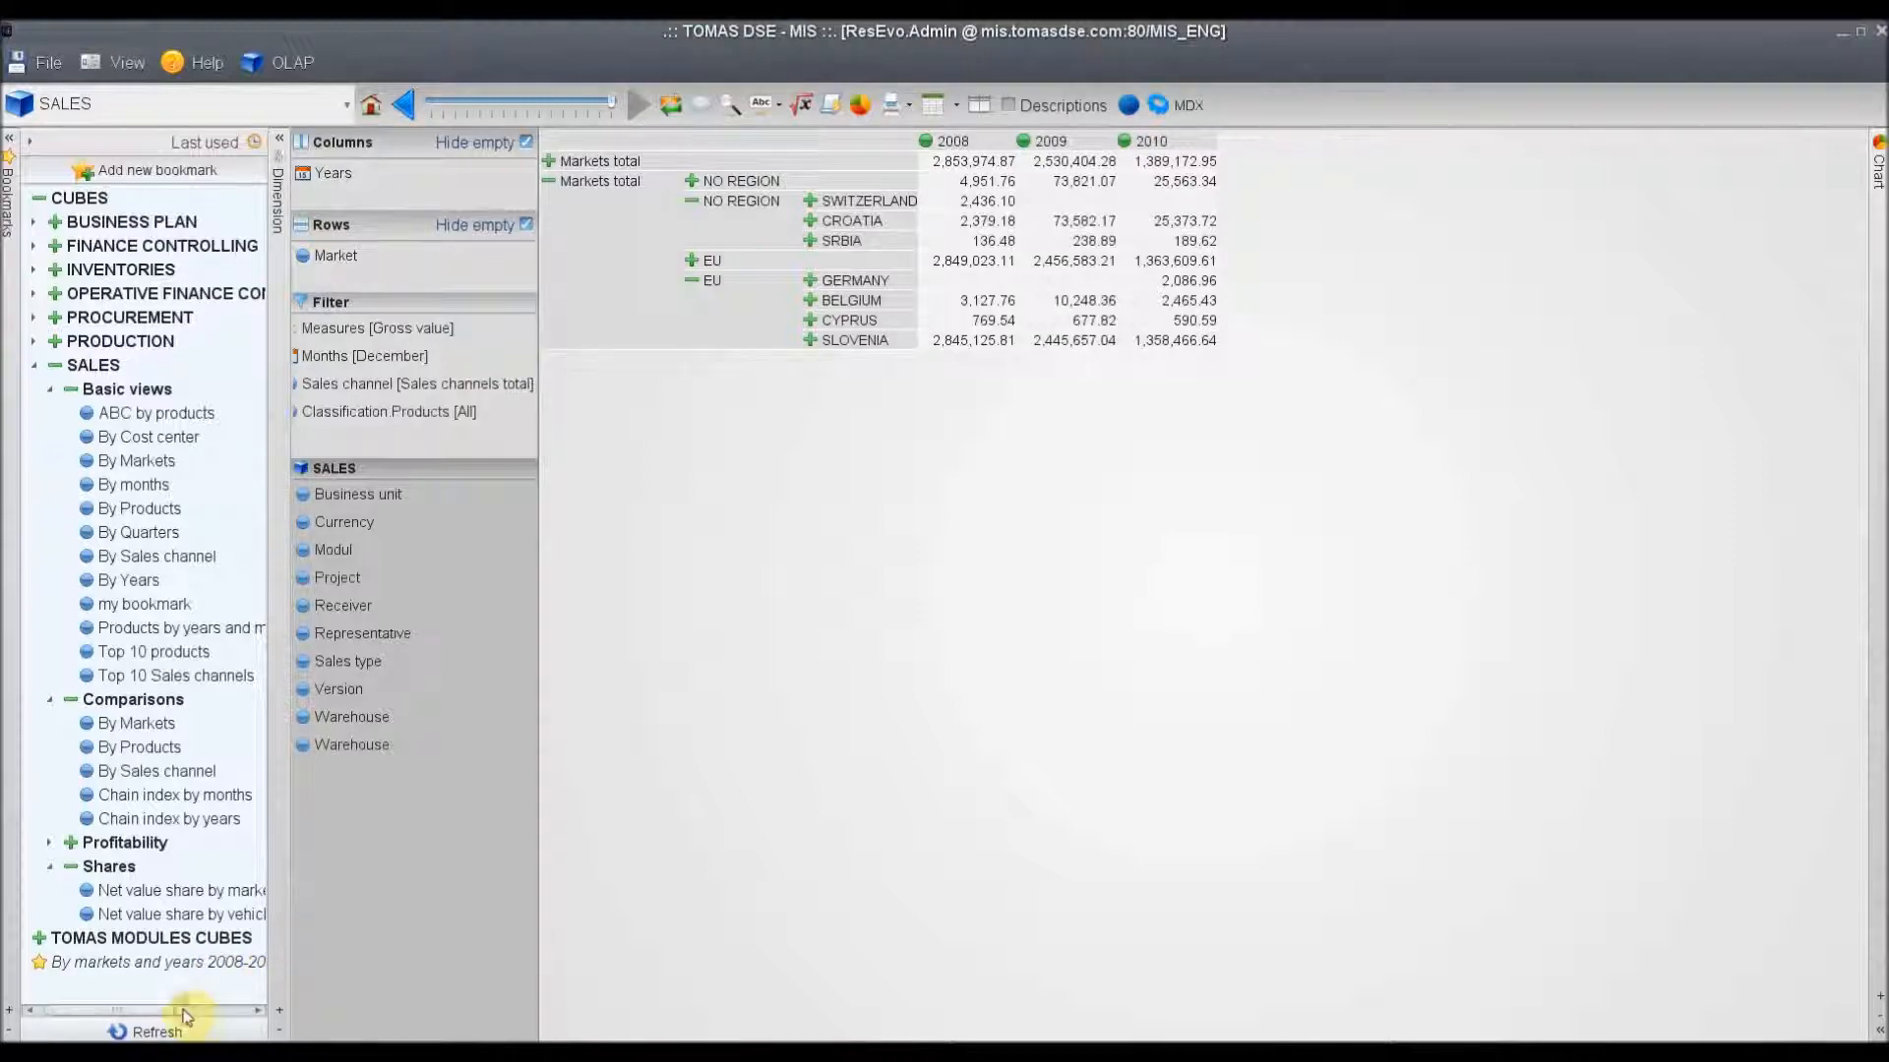
pyautogui.moveTo(184, 1010); pyautogui.dragTo(210, 1010)
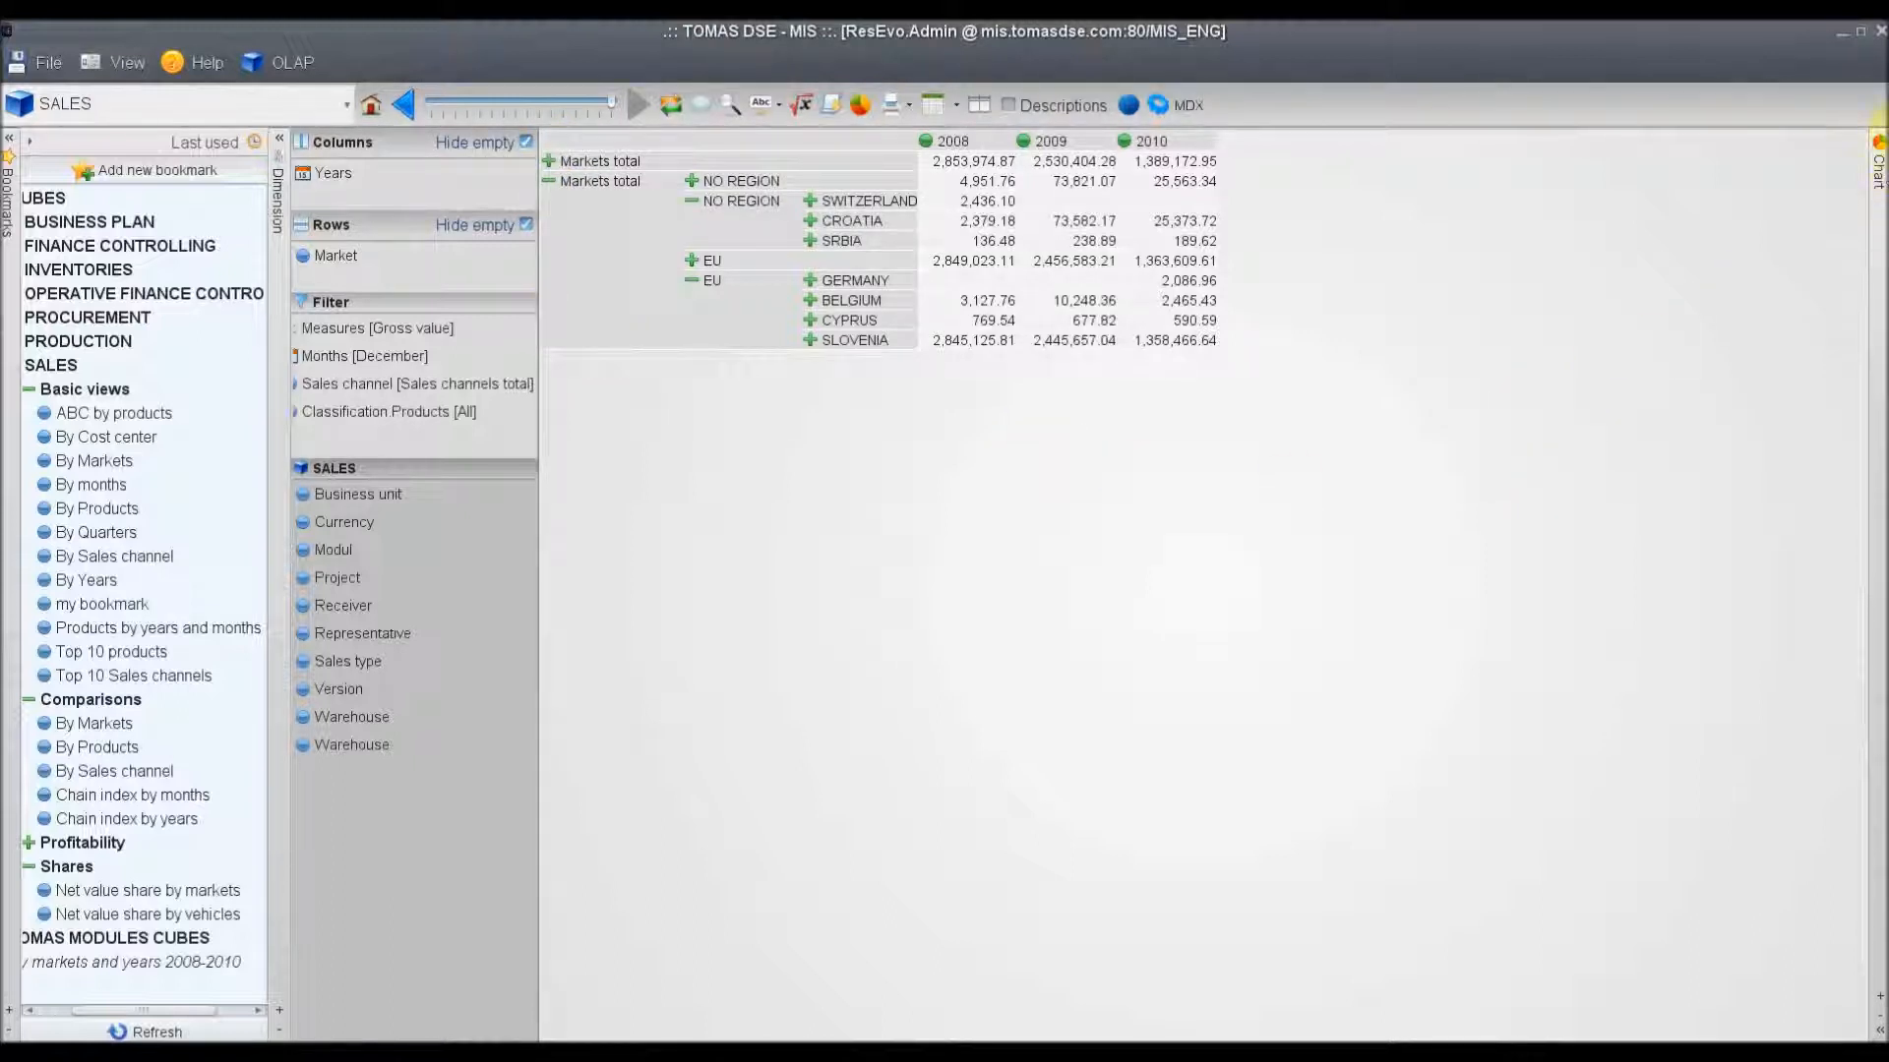
# - View the sales data in the chart beside the table as Pie and Vertical Group, and hide the chart
pyautogui.click(1880, 187)
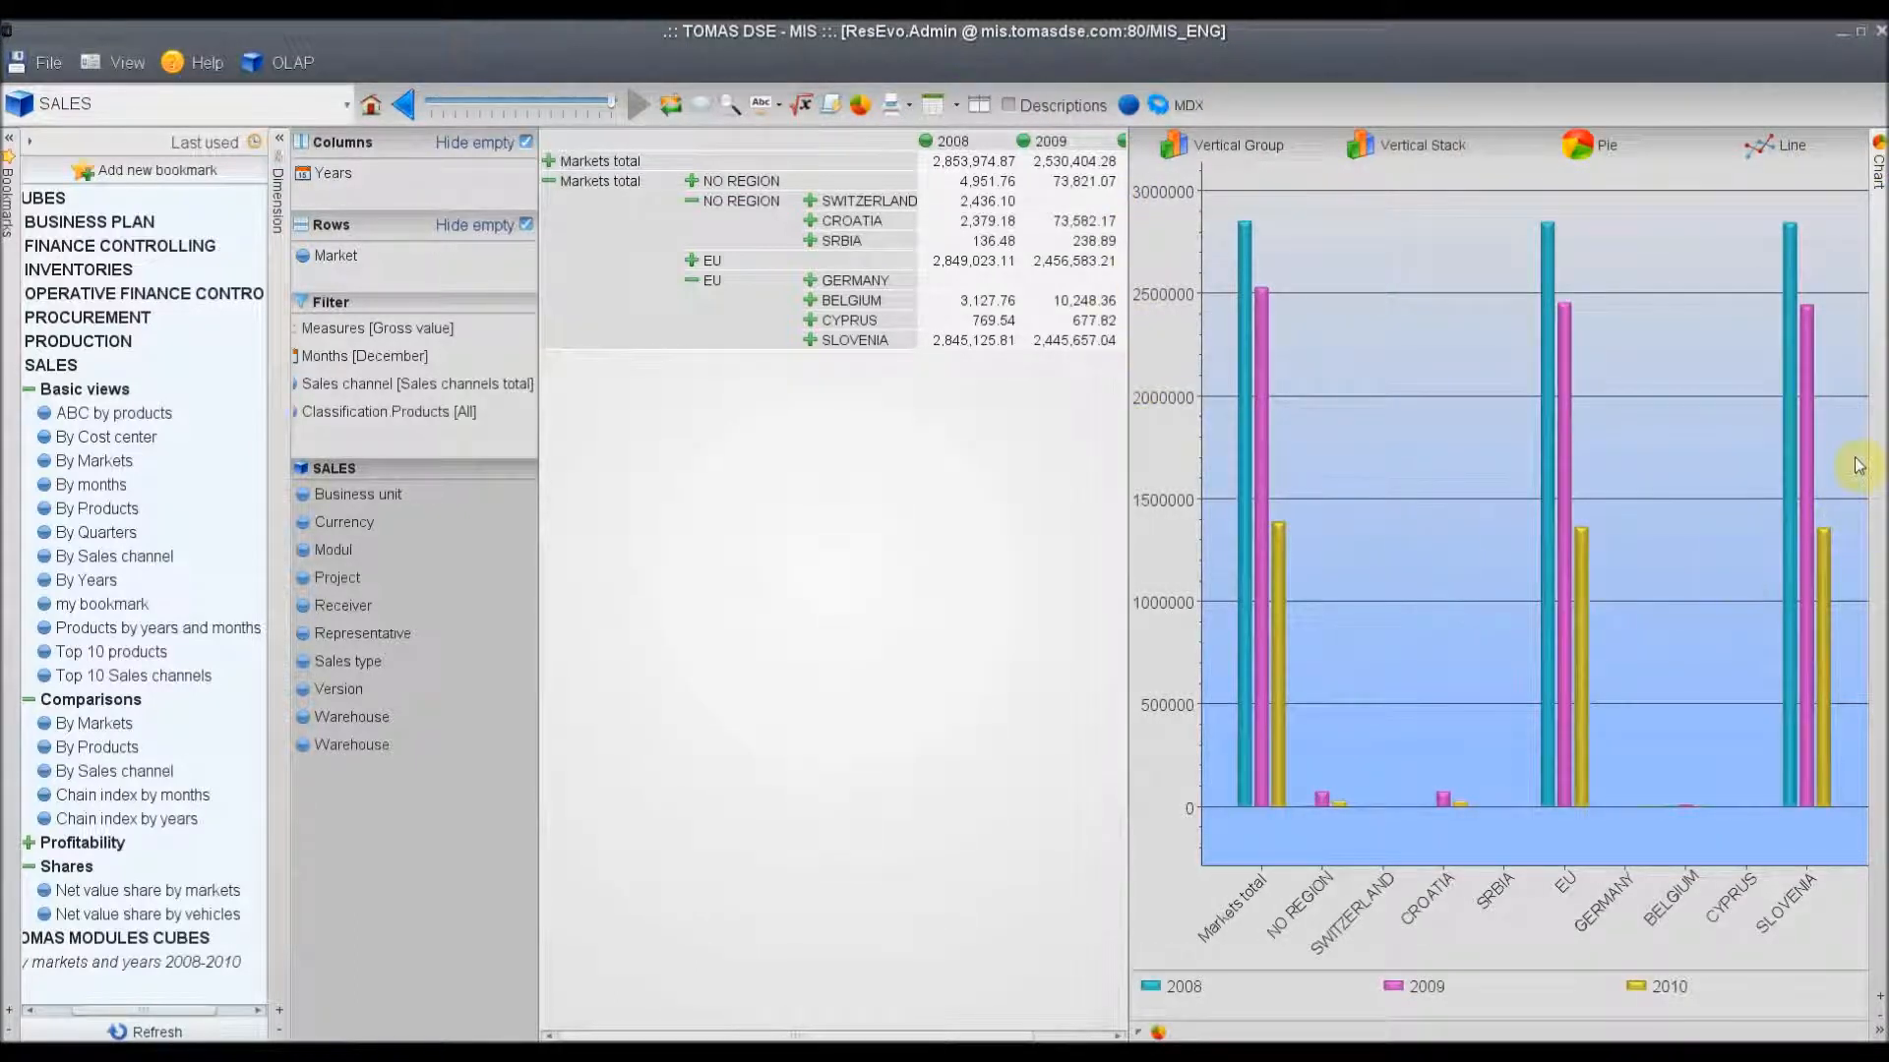
pyautogui.click(1881, 1019)
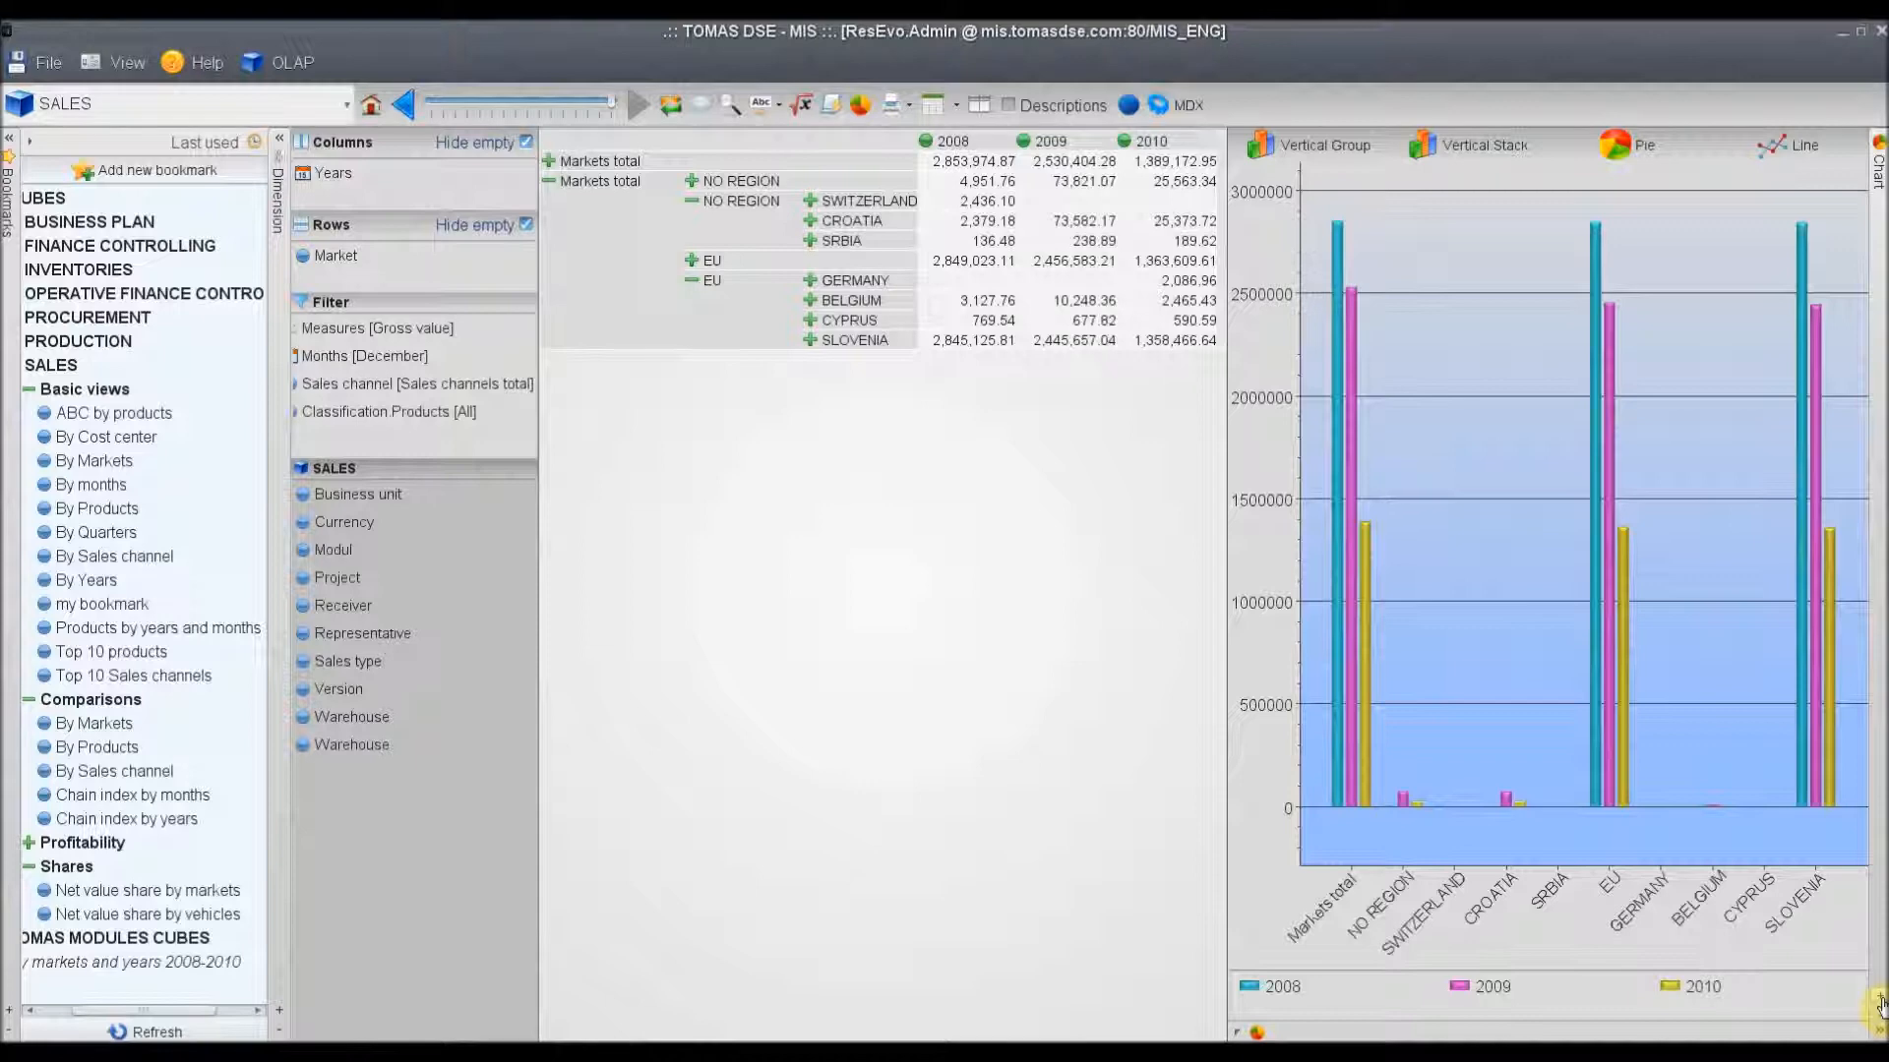
pyautogui.click(1880, 998)
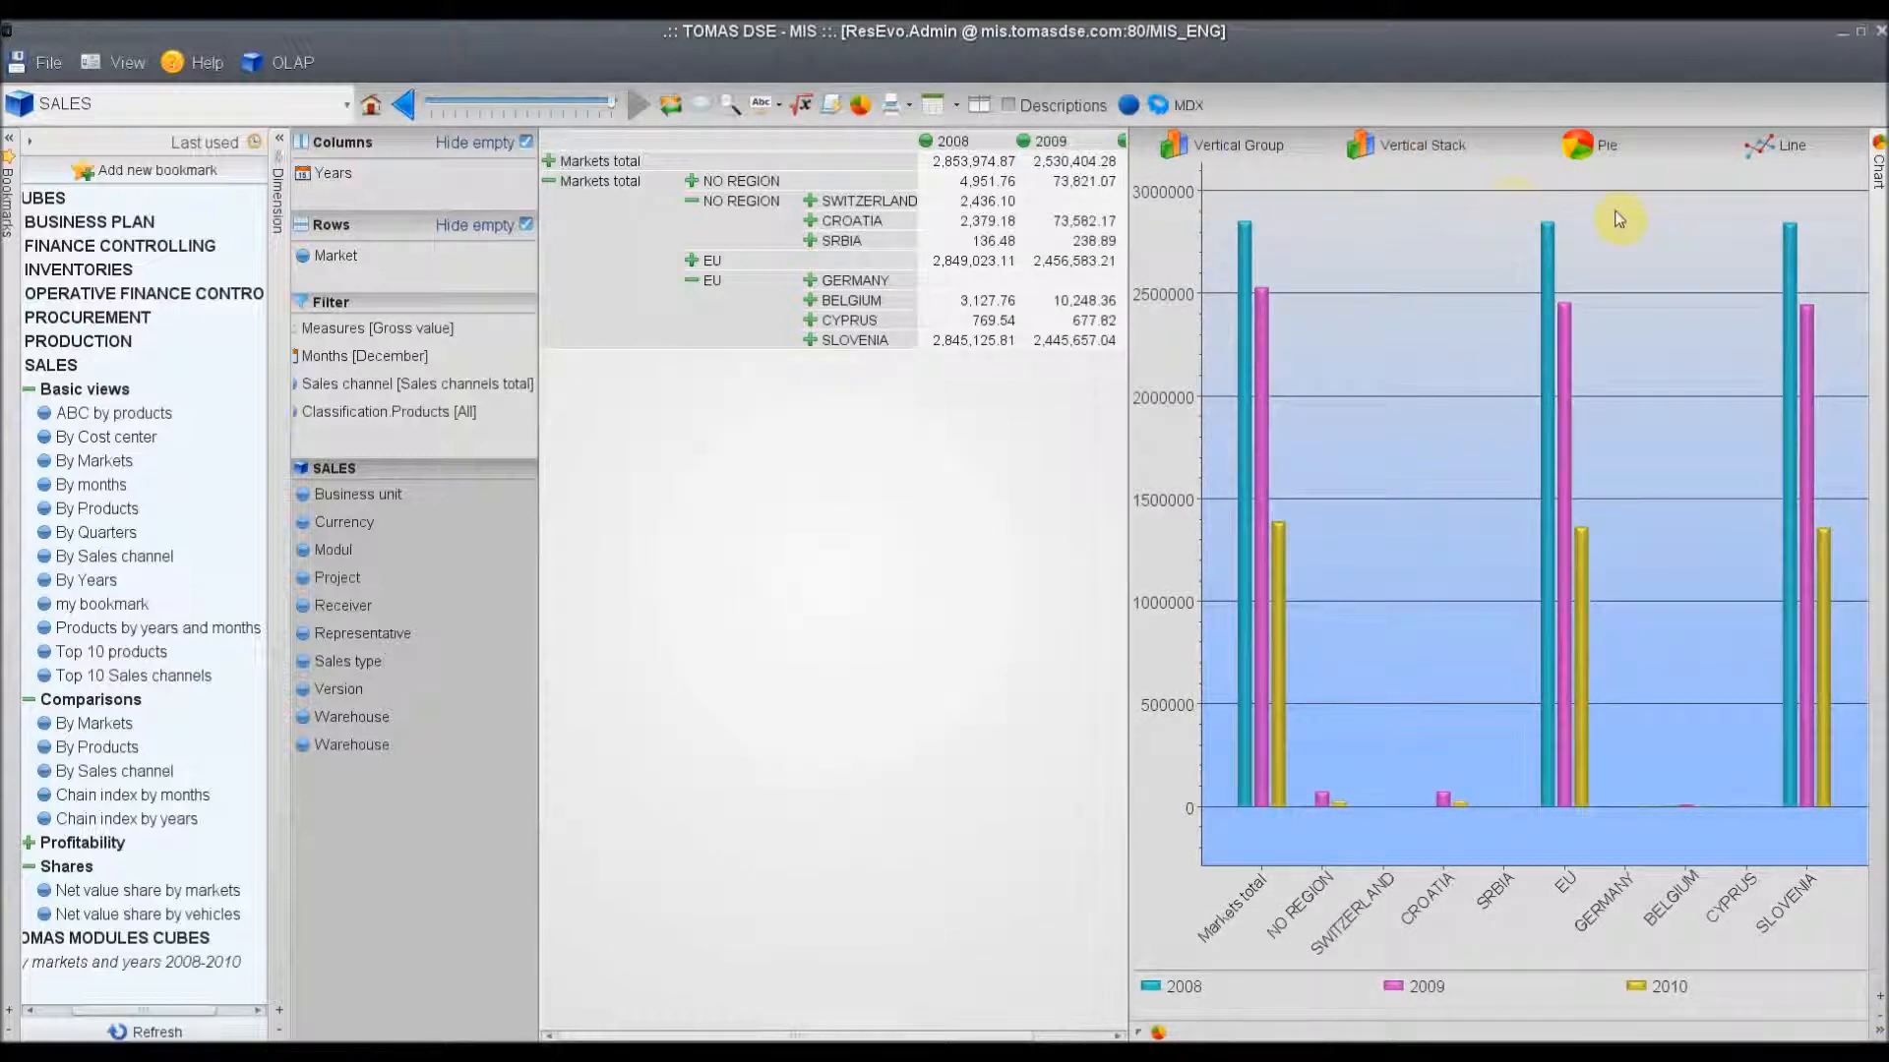
pyautogui.click(1571, 145)
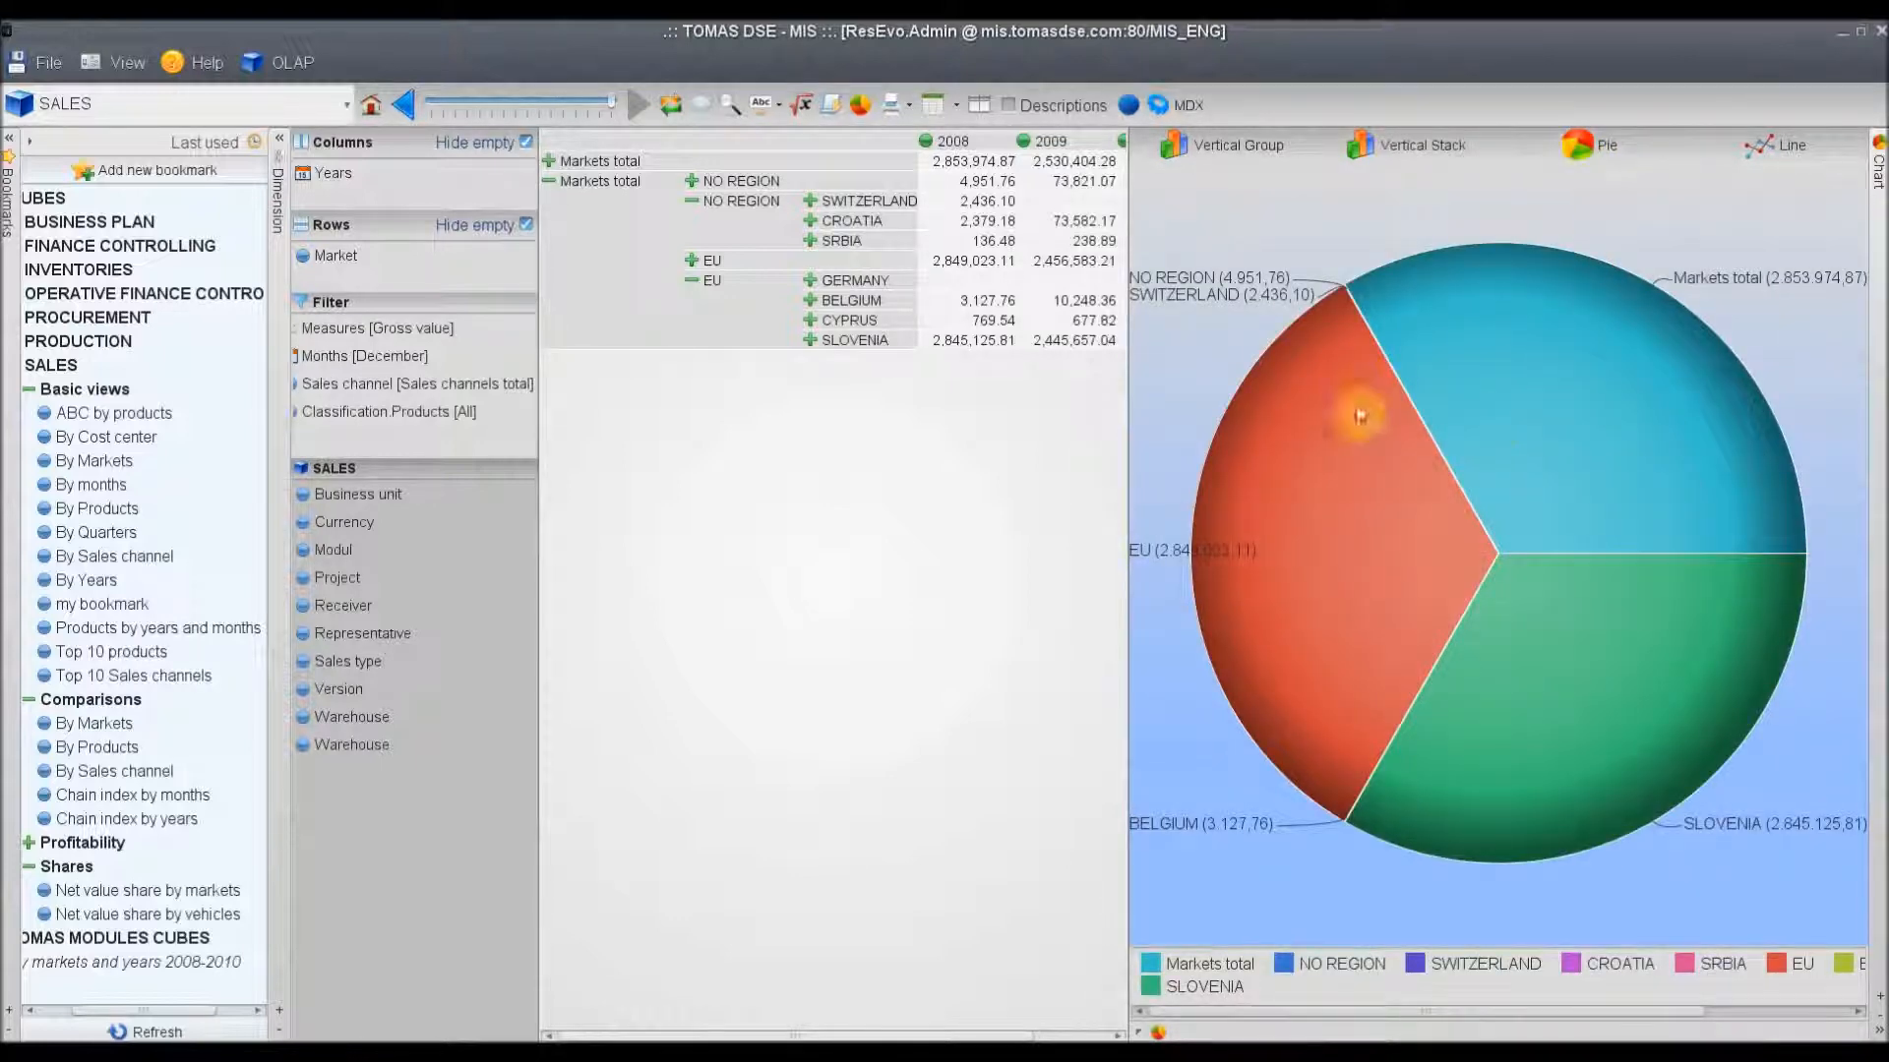
pyautogui.click(1243, 149)
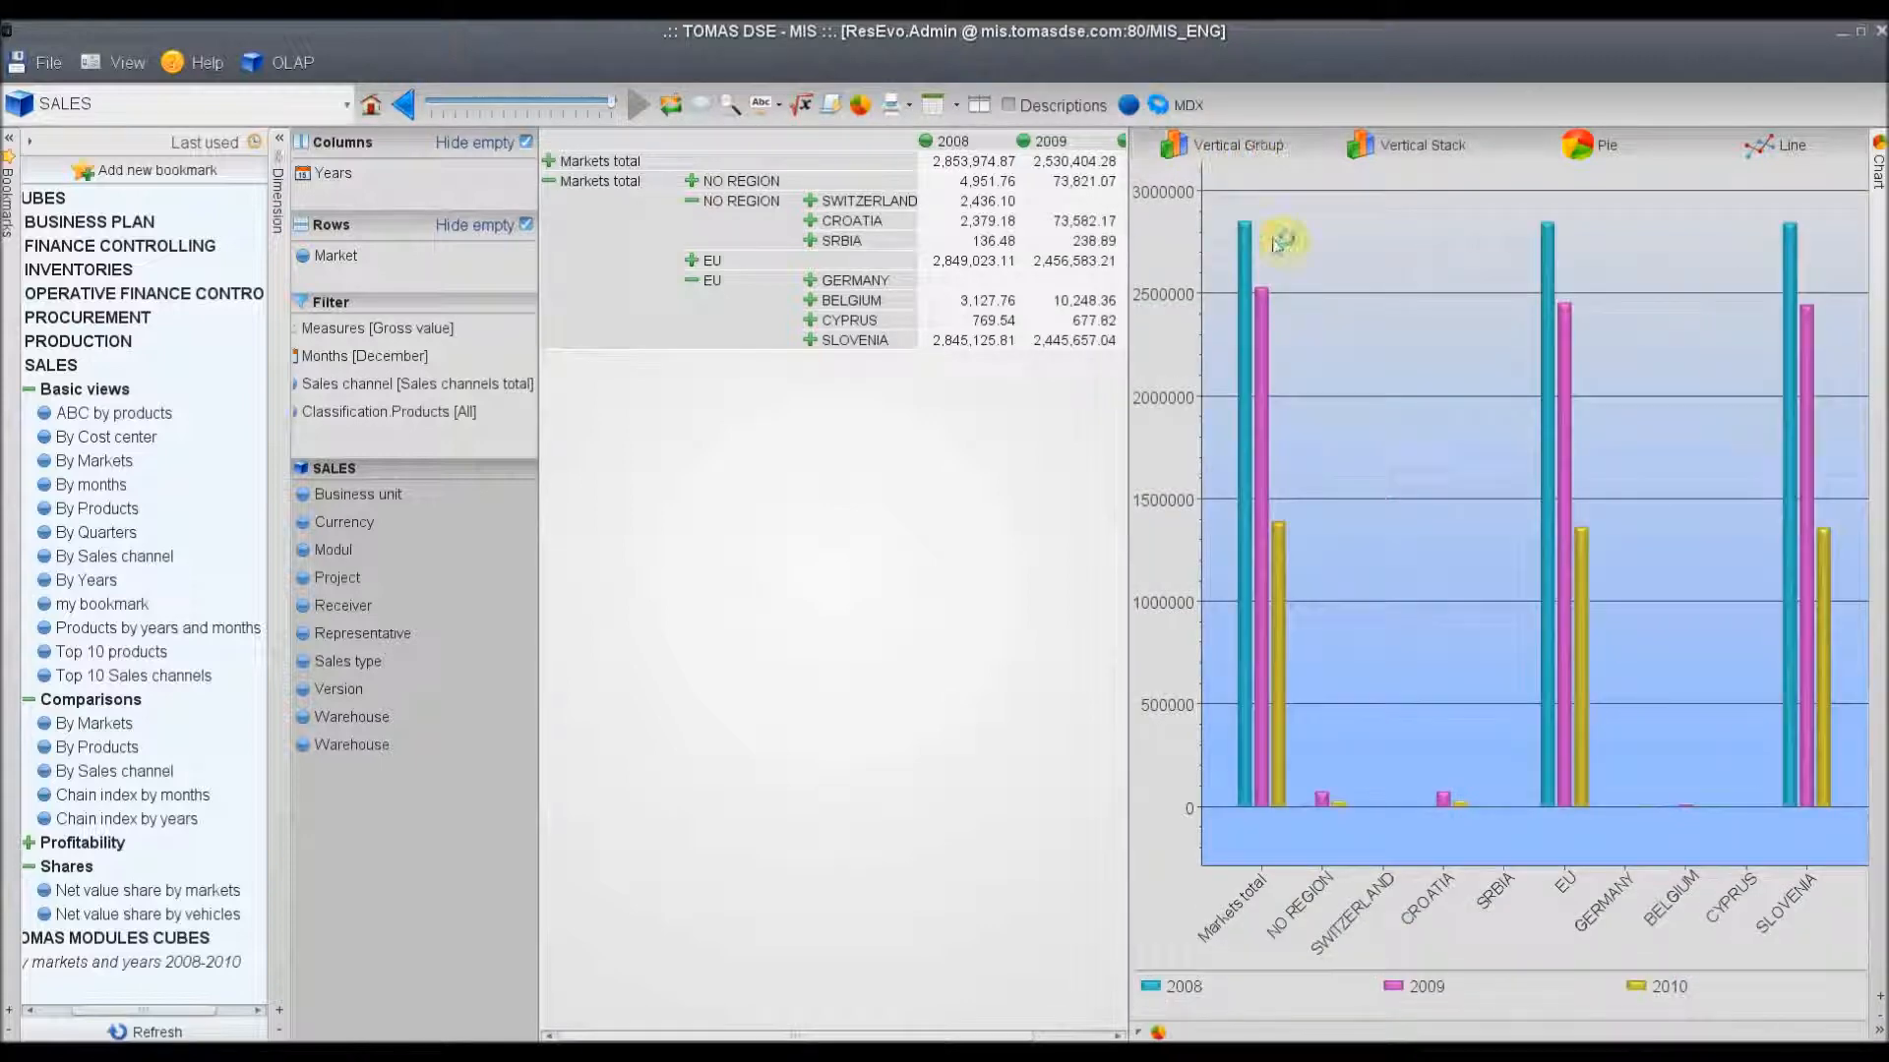
pyautogui.click(1878, 182)
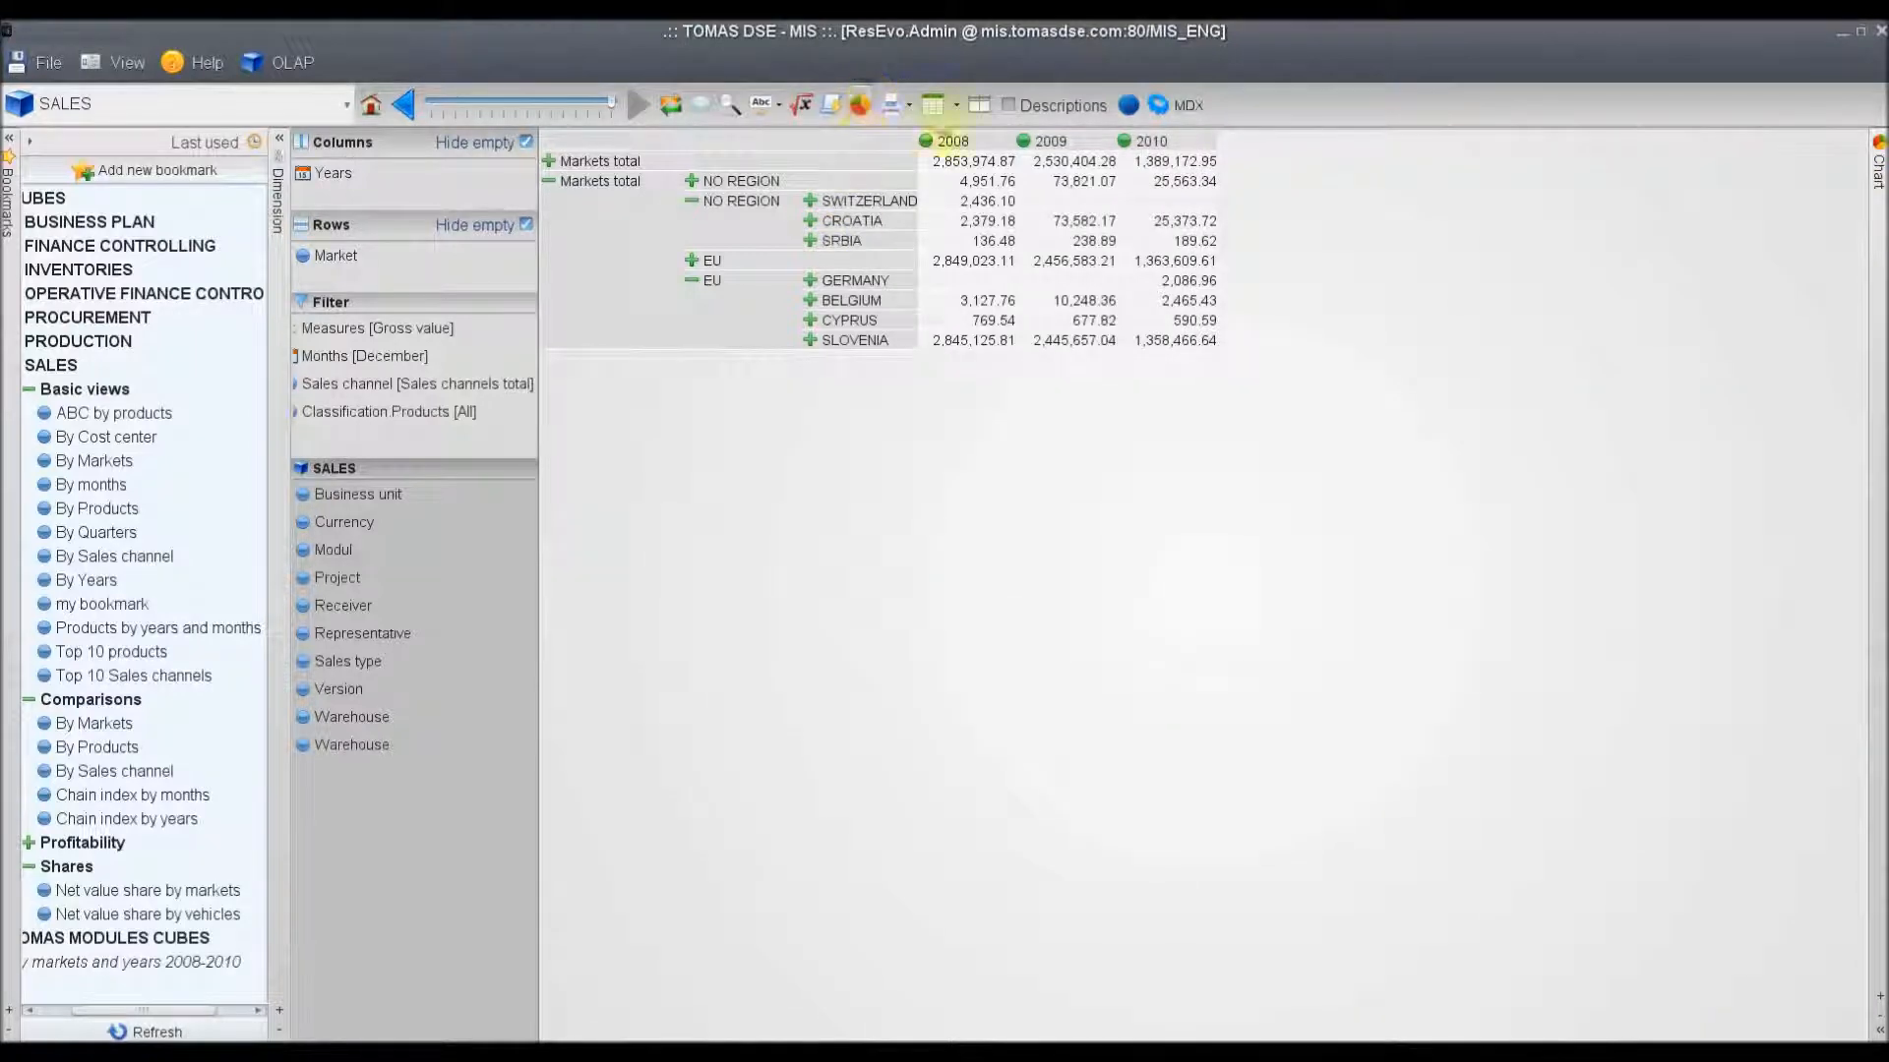
# - View the chart of the current data in a separate OLAP window and close it
pyautogui.click(861, 108)
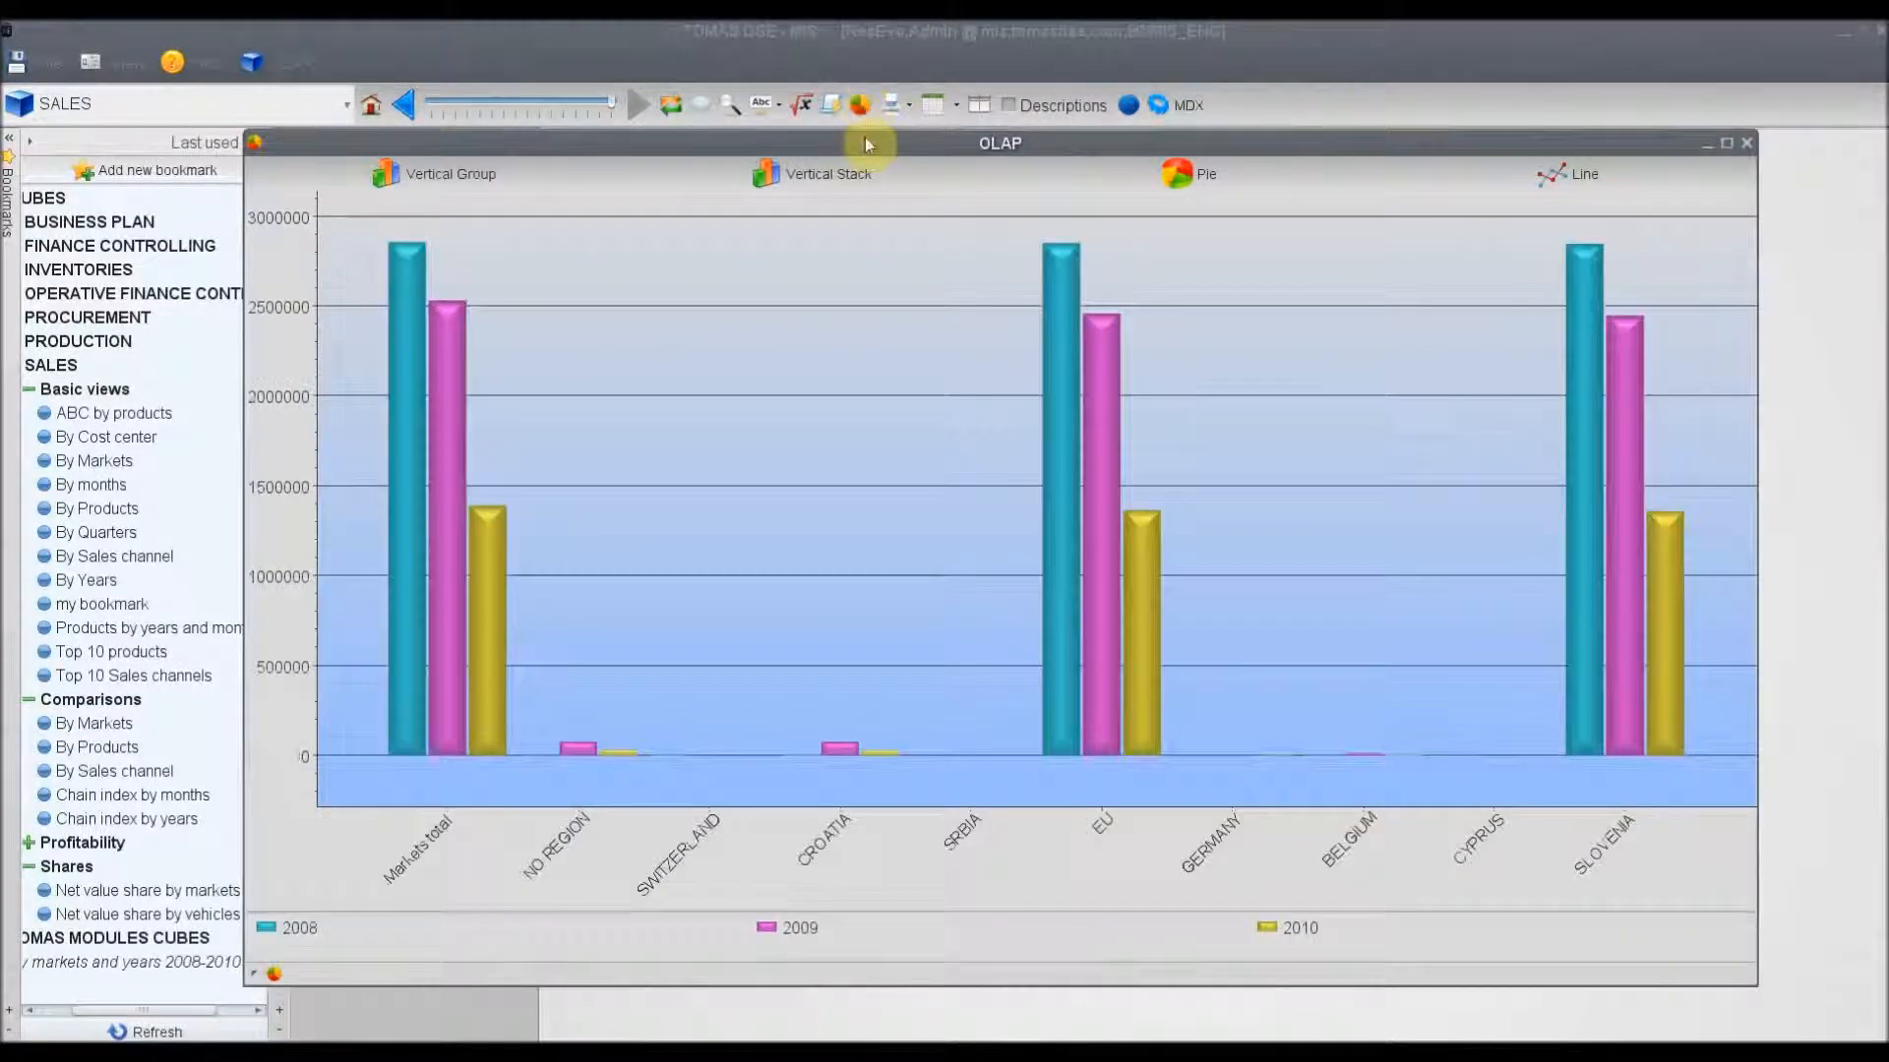
pyautogui.moveTo(864, 147)
pyautogui.mouseDown()
pyautogui.moveTo(934, 143)
pyautogui.moveTo(877, 129)
pyautogui.mouseUp()
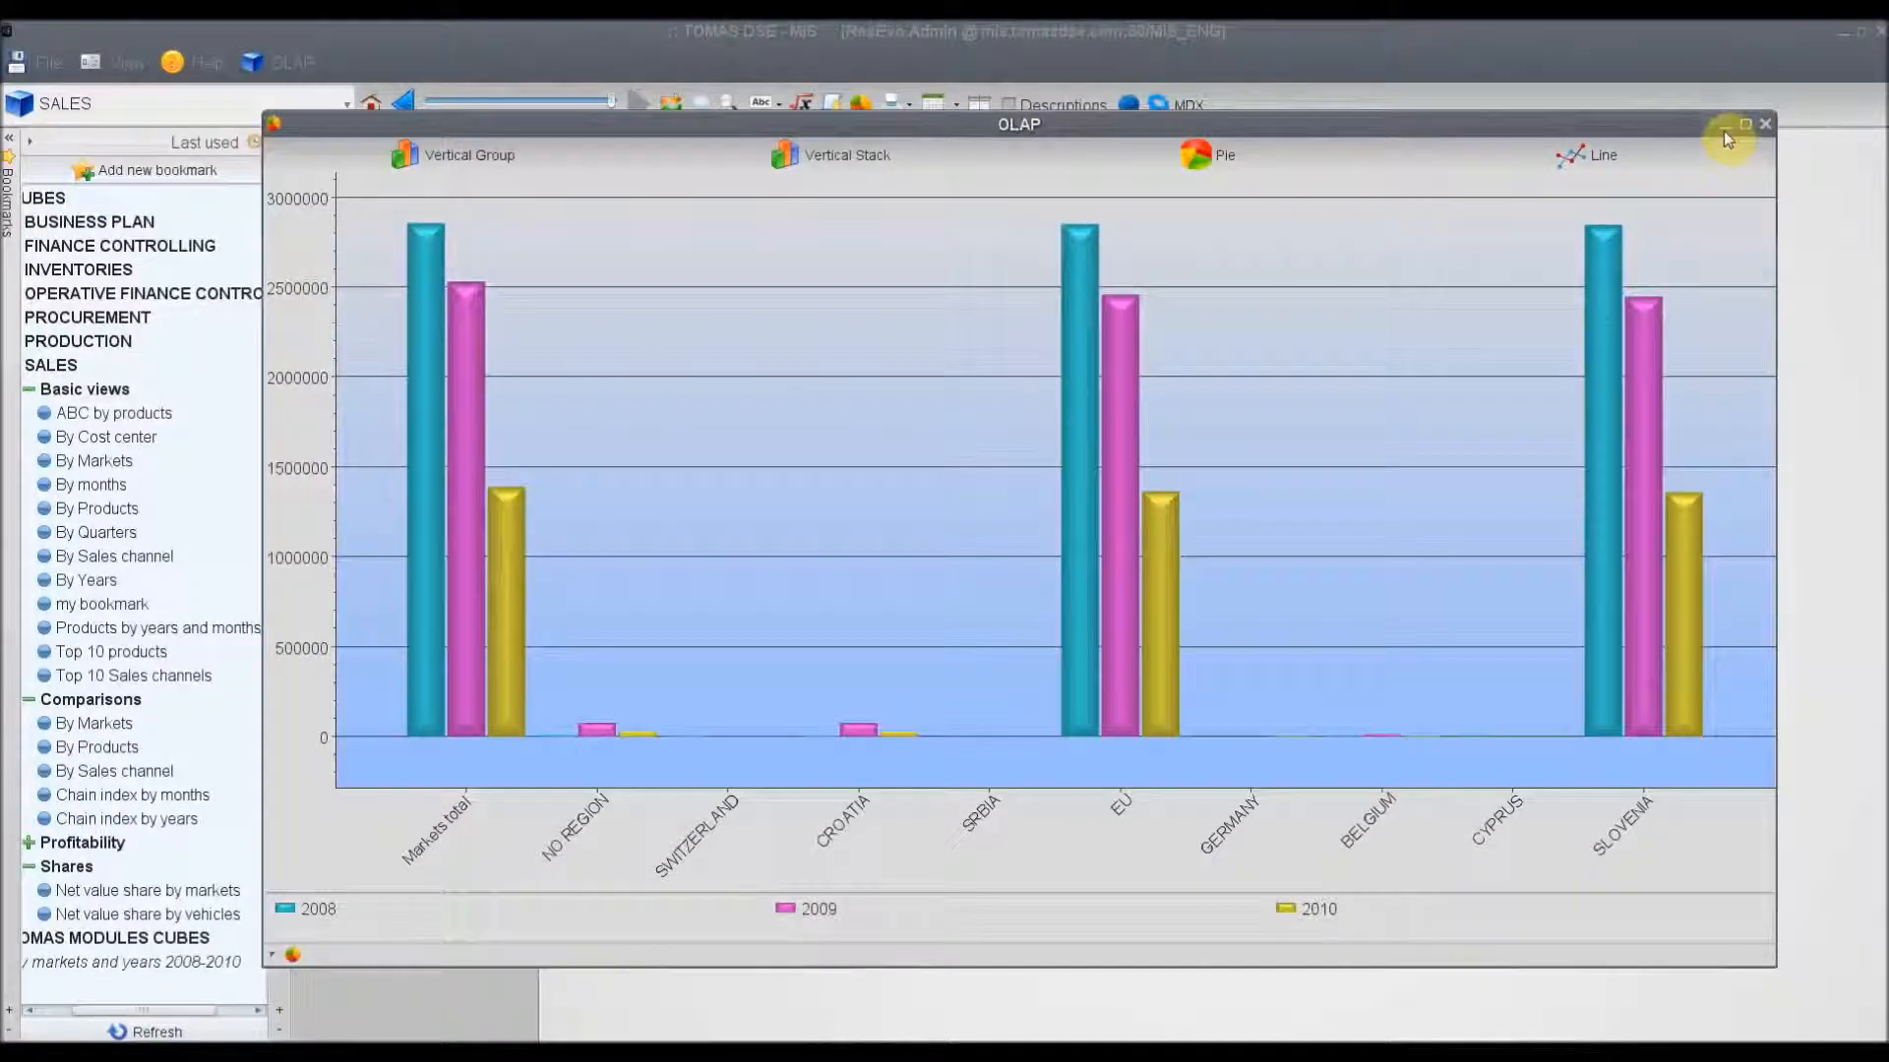
pyautogui.moveTo(1591, 126); pyautogui.dragTo(1574, 148)
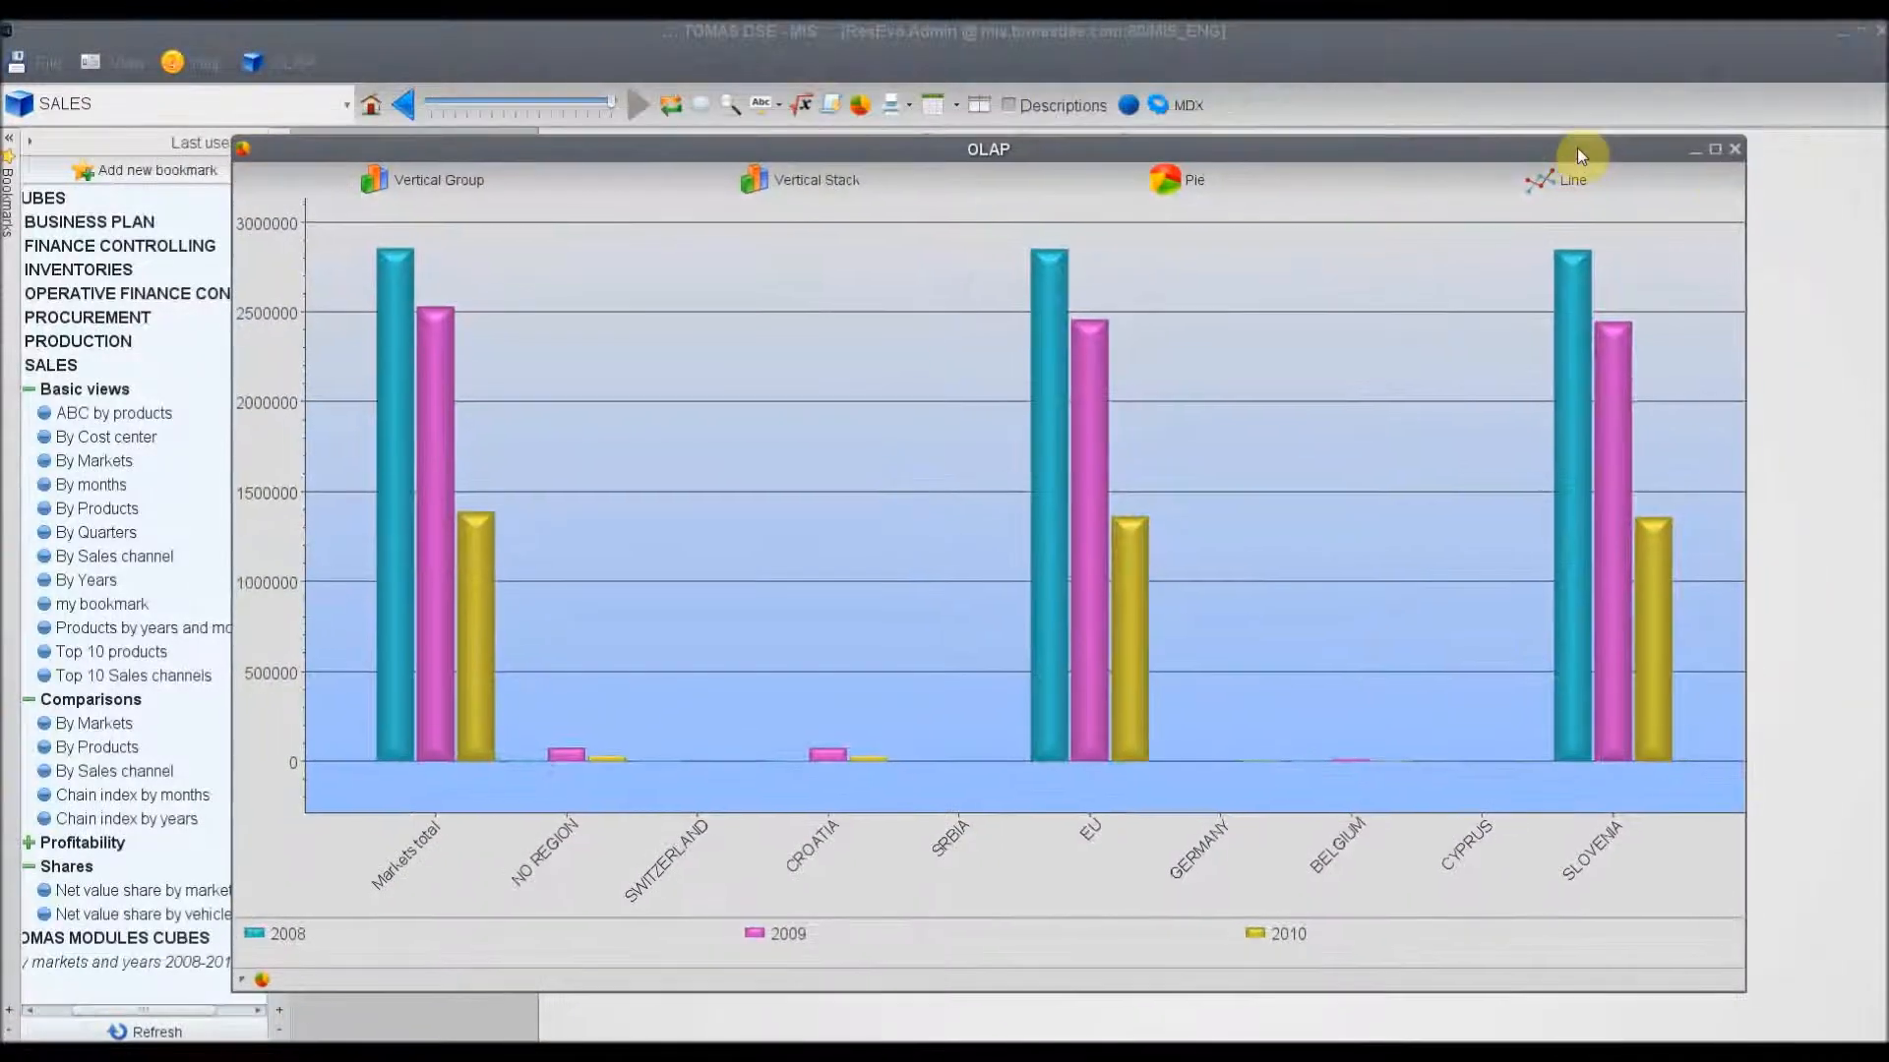
pyautogui.click(1734, 150)
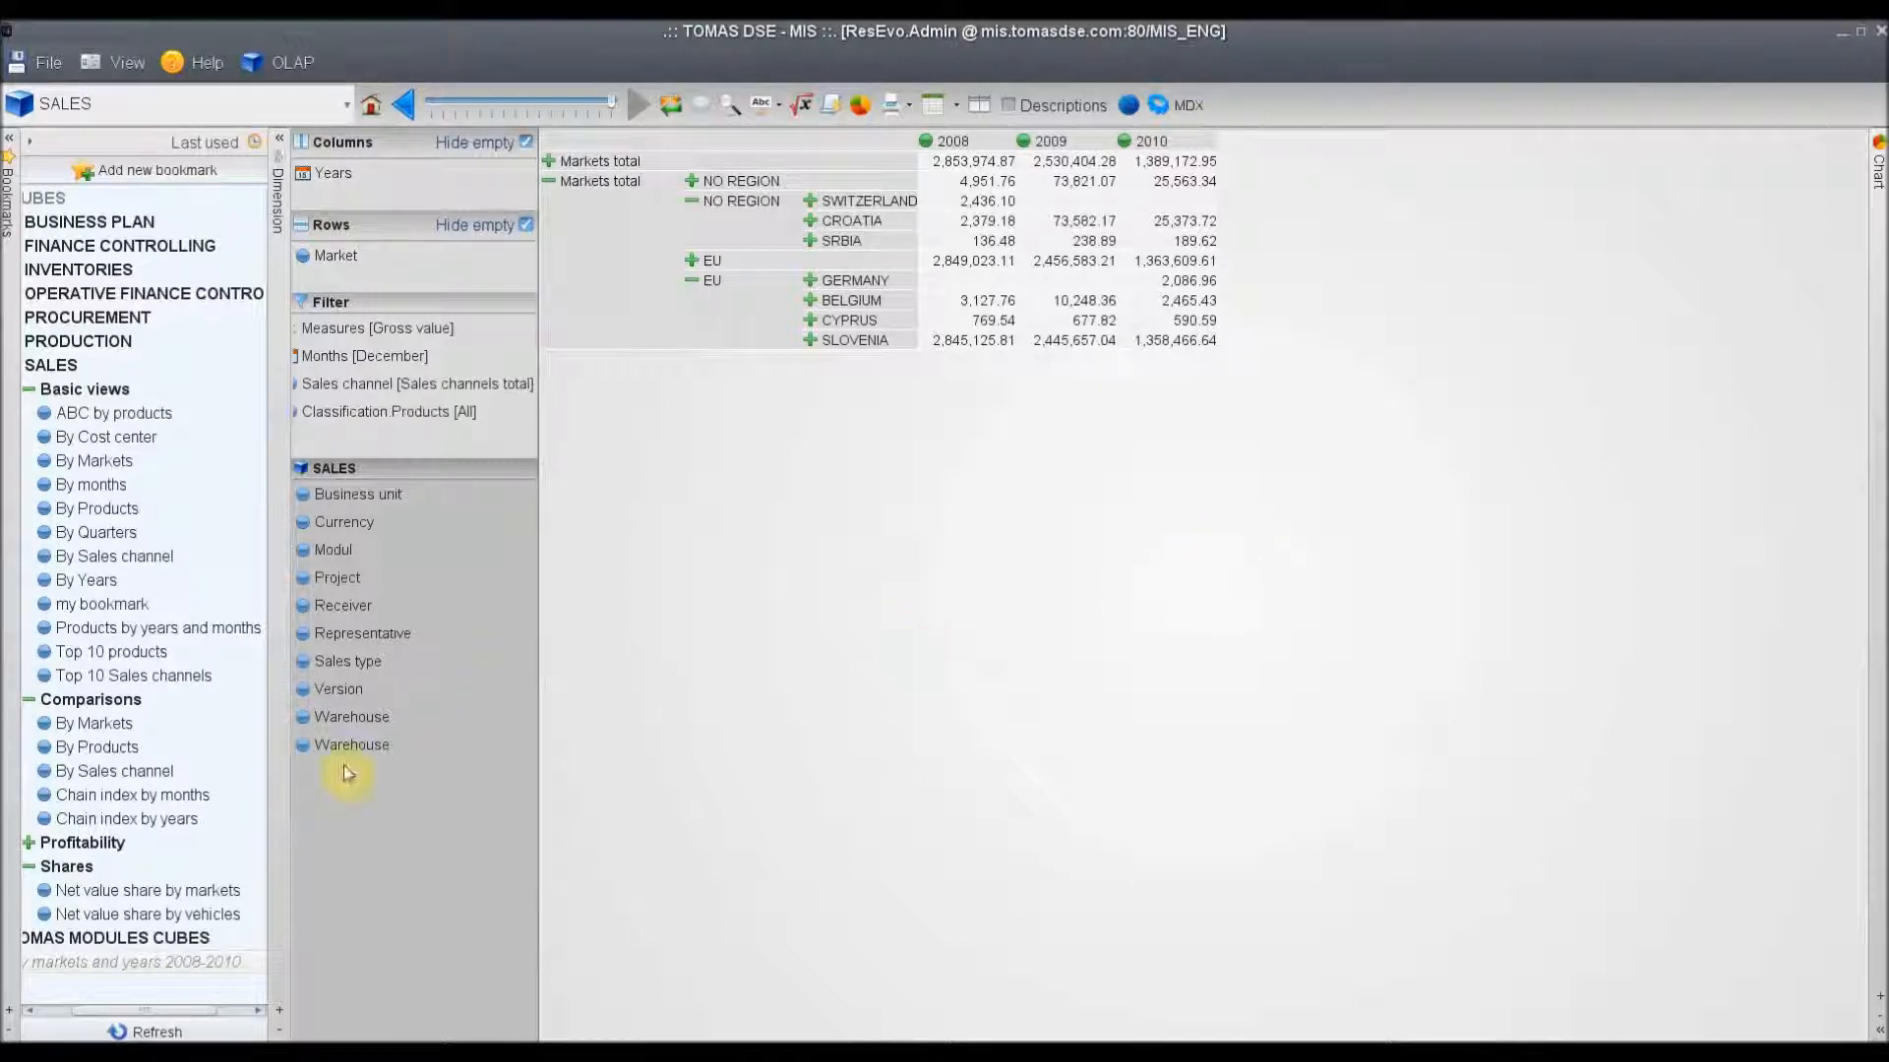
# - Toggle the Hide empty option for the rows
pyautogui.moveTo(183, 1011); pyautogui.dragTo(147, 1011)
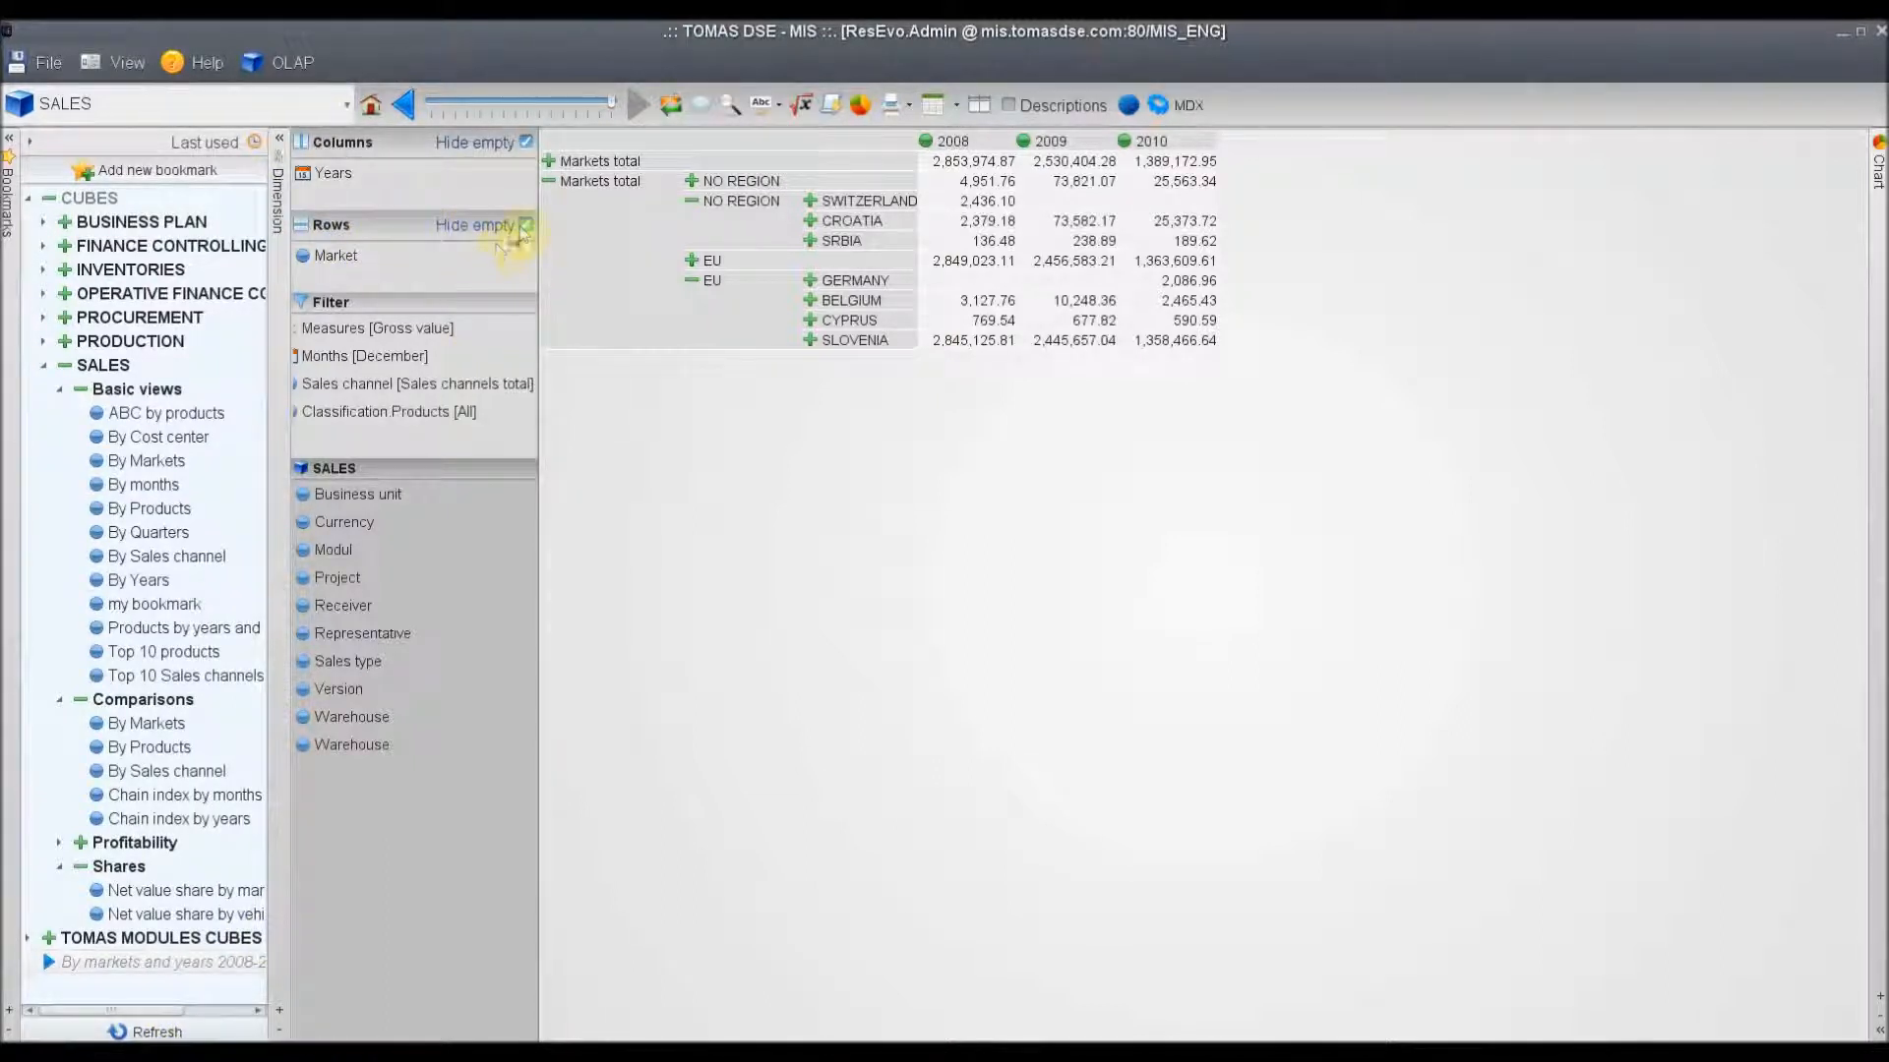
pyautogui.click(525, 225)
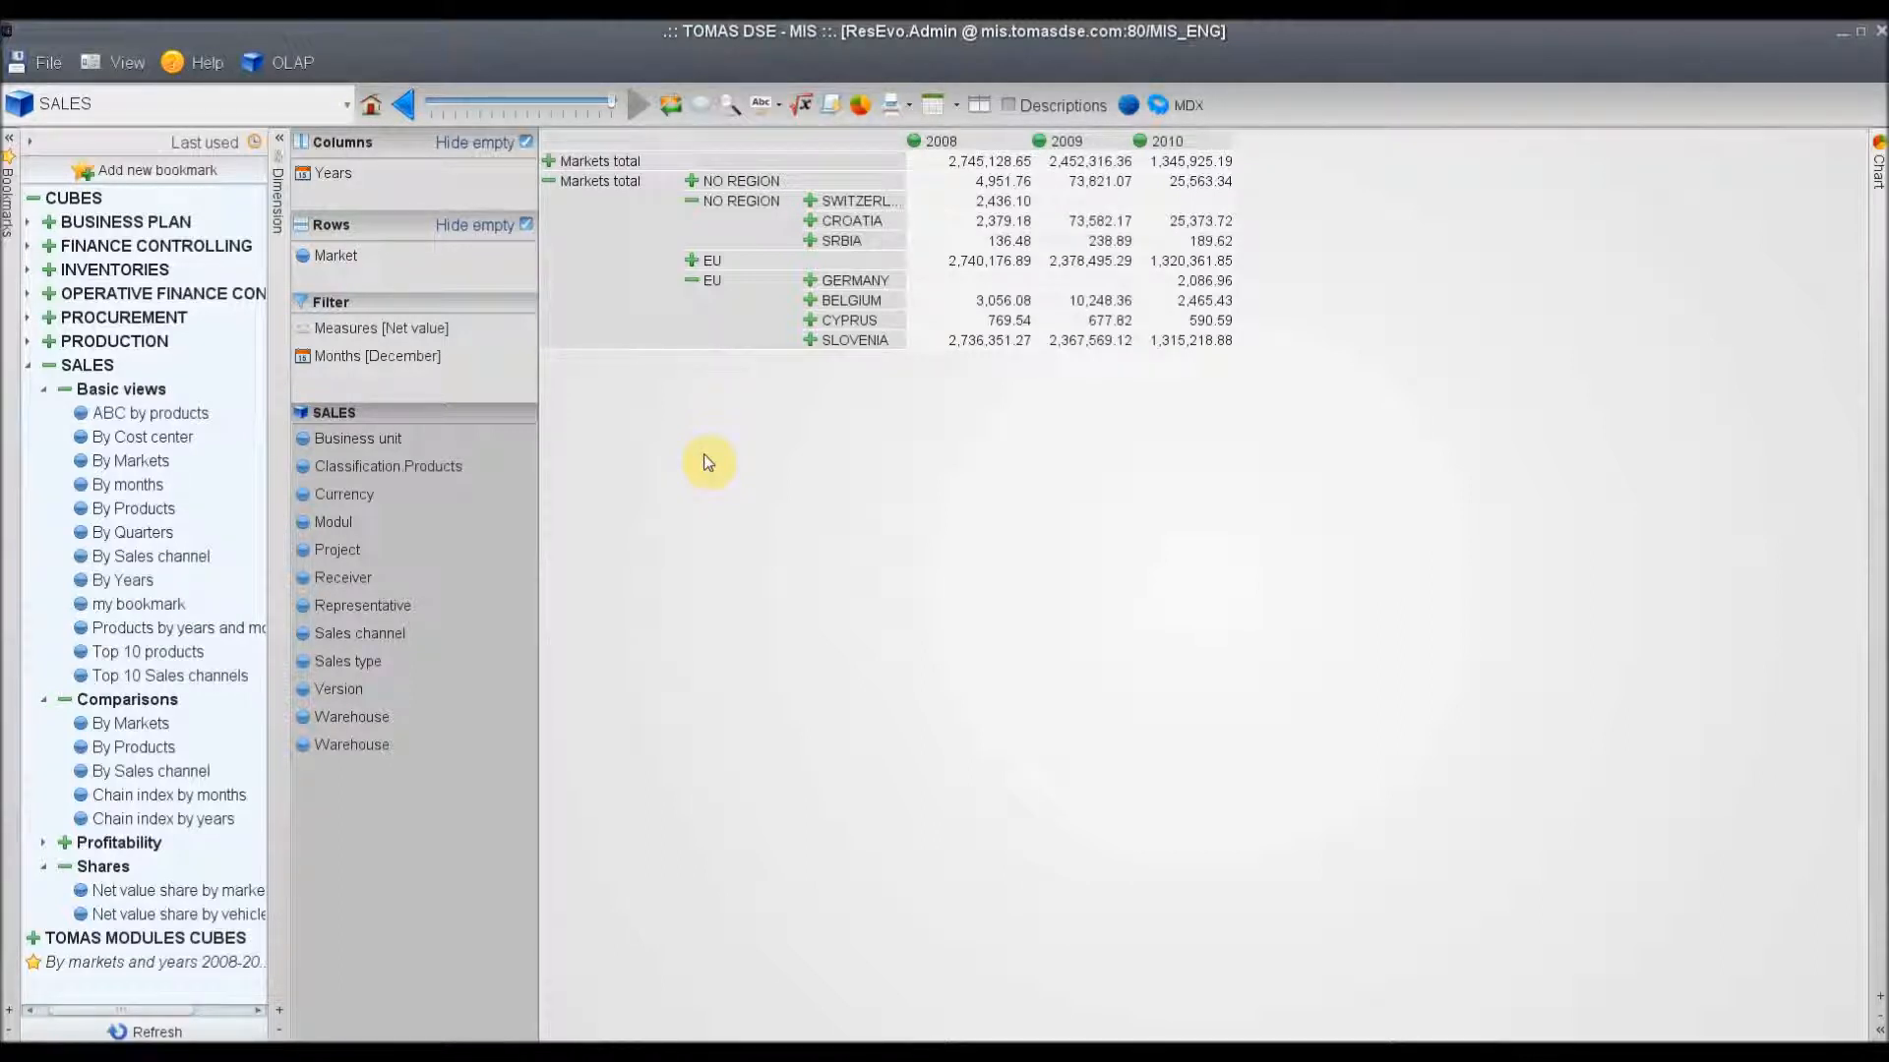
# - Try sorting the rows by the 2008 column in linear decreasing and linear increasing order, clearing each sort
pyautogui.click(947, 139)
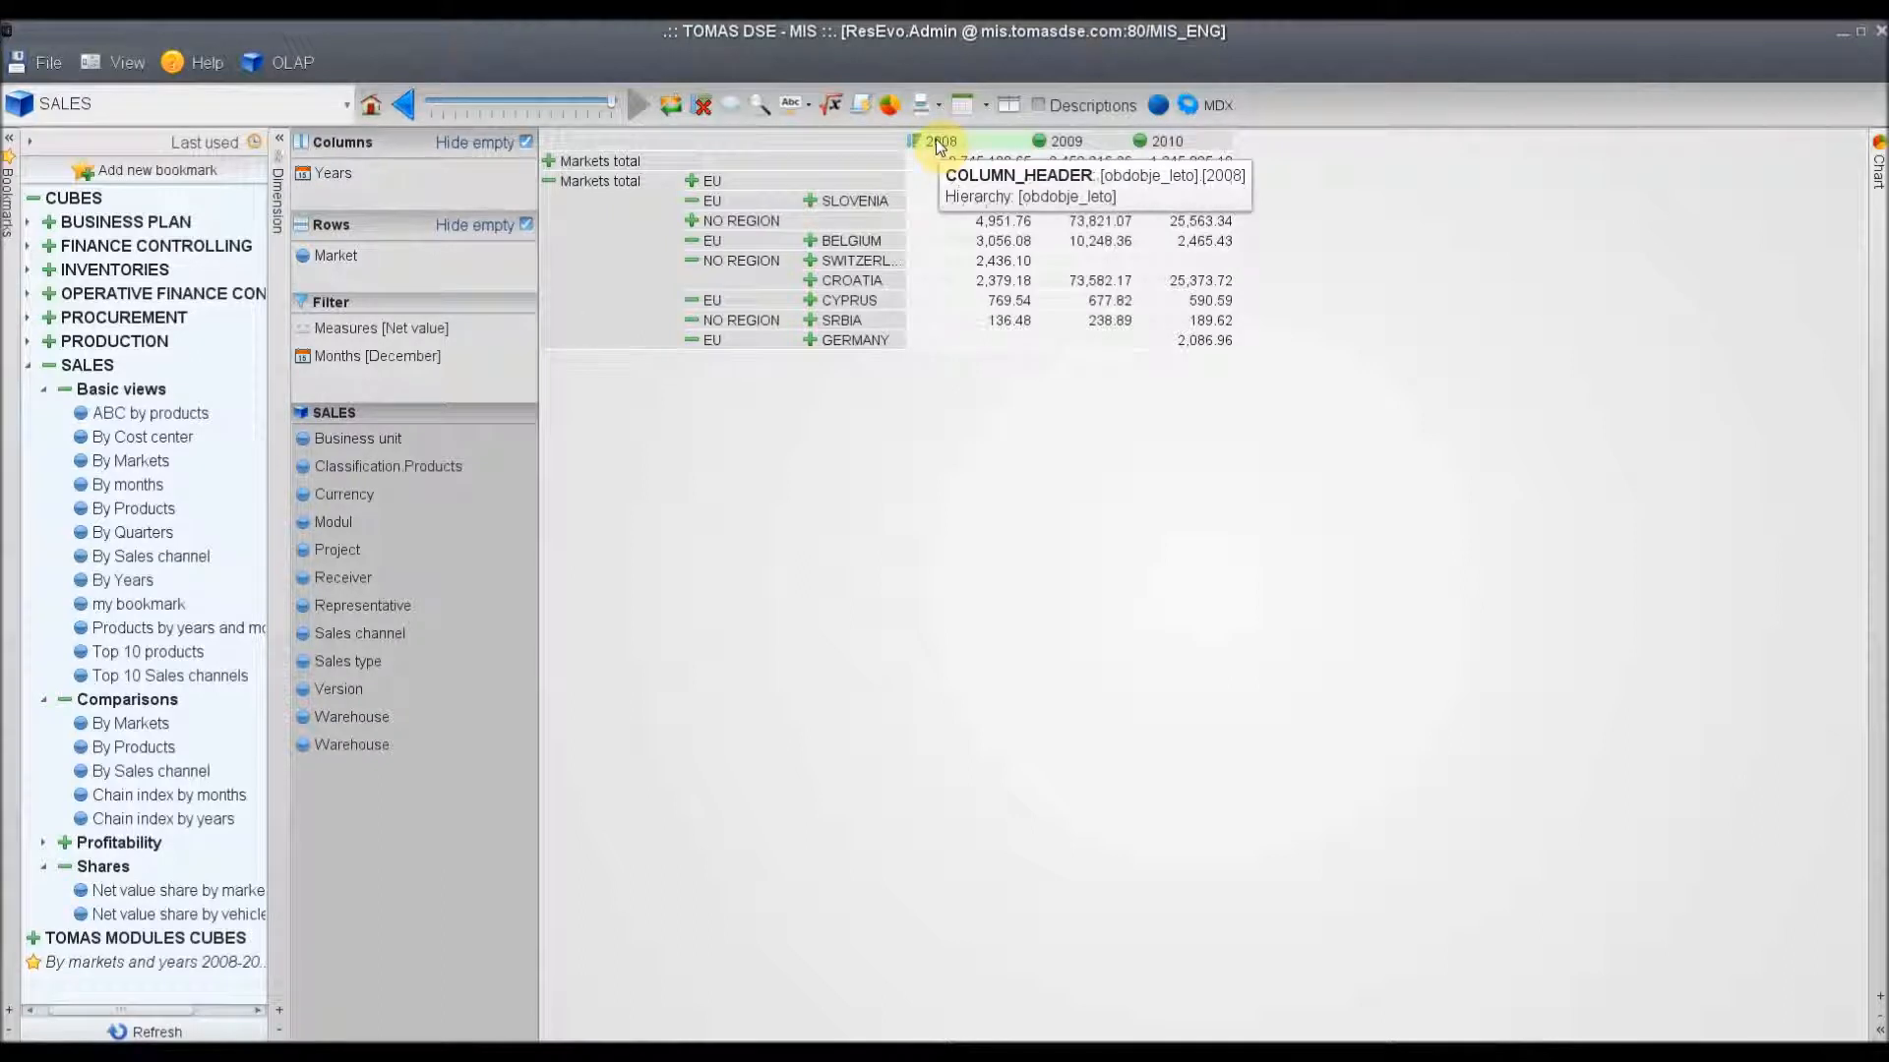
pyautogui.click(936, 139)
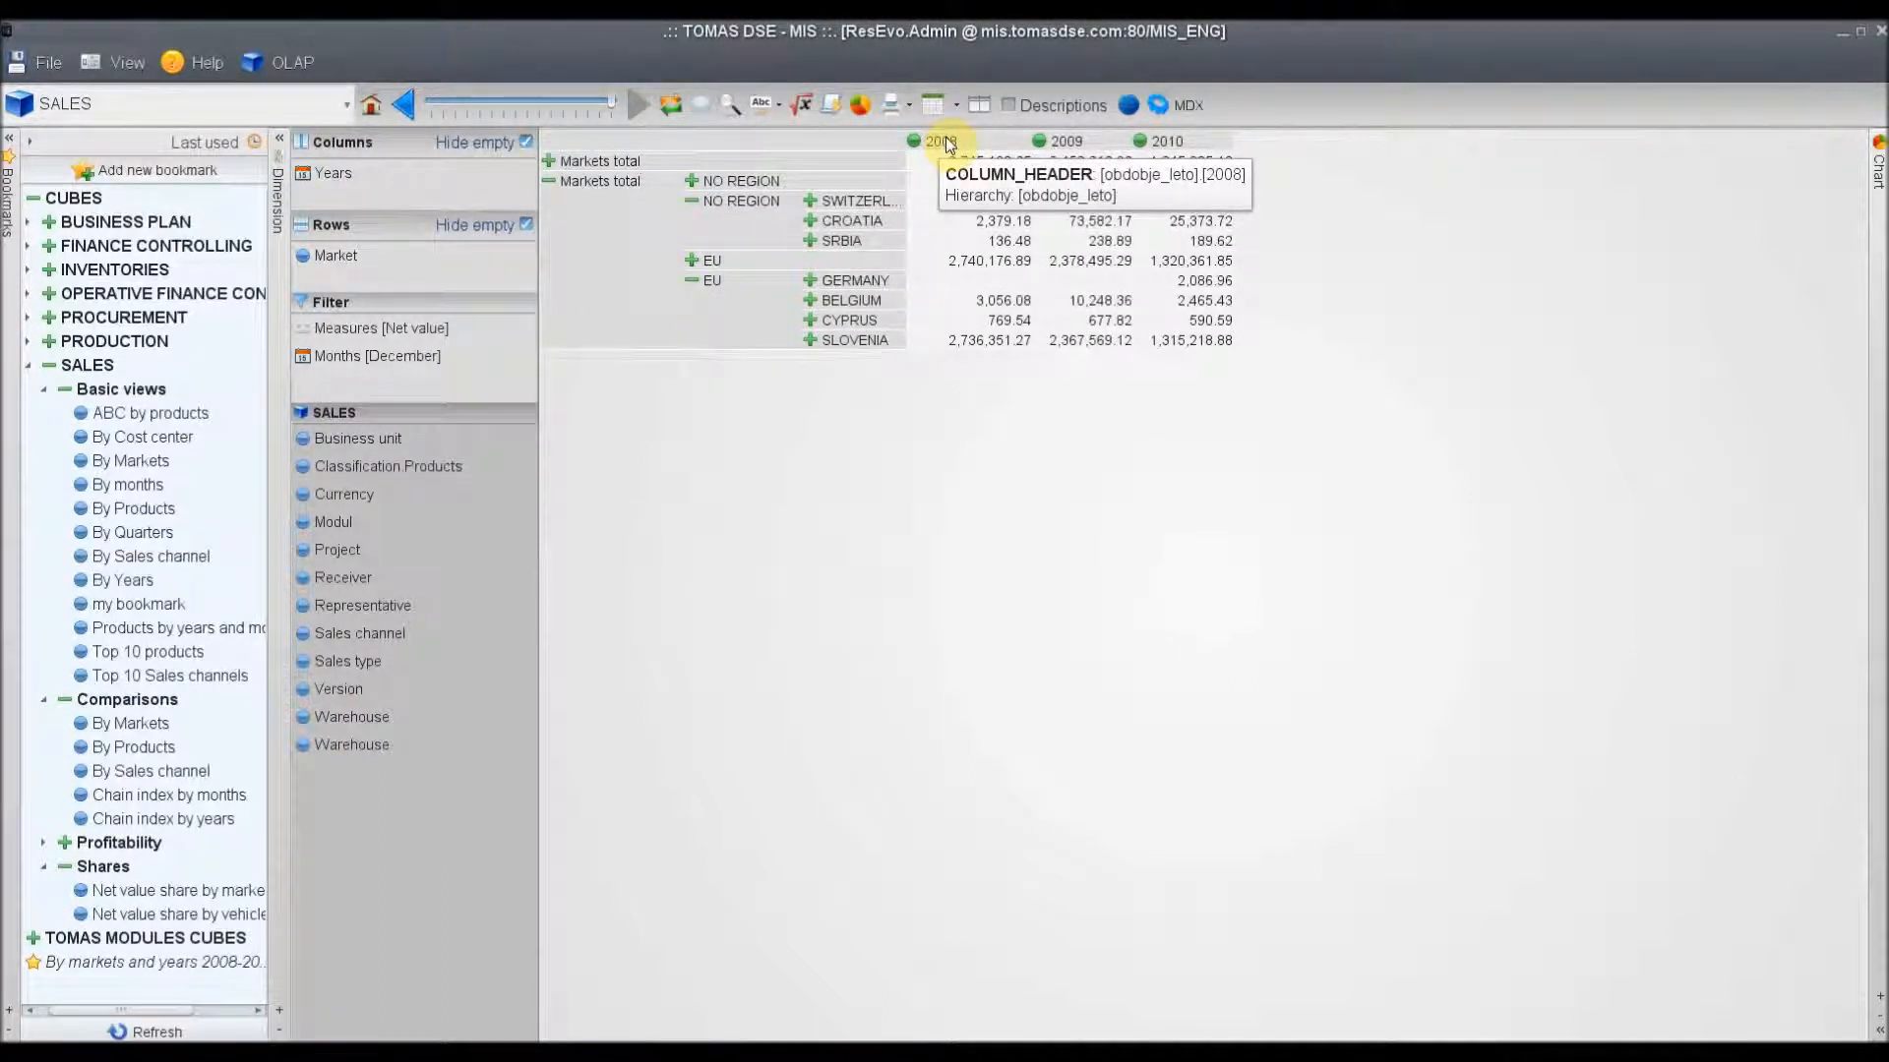
pyautogui.rightClick(946, 141)
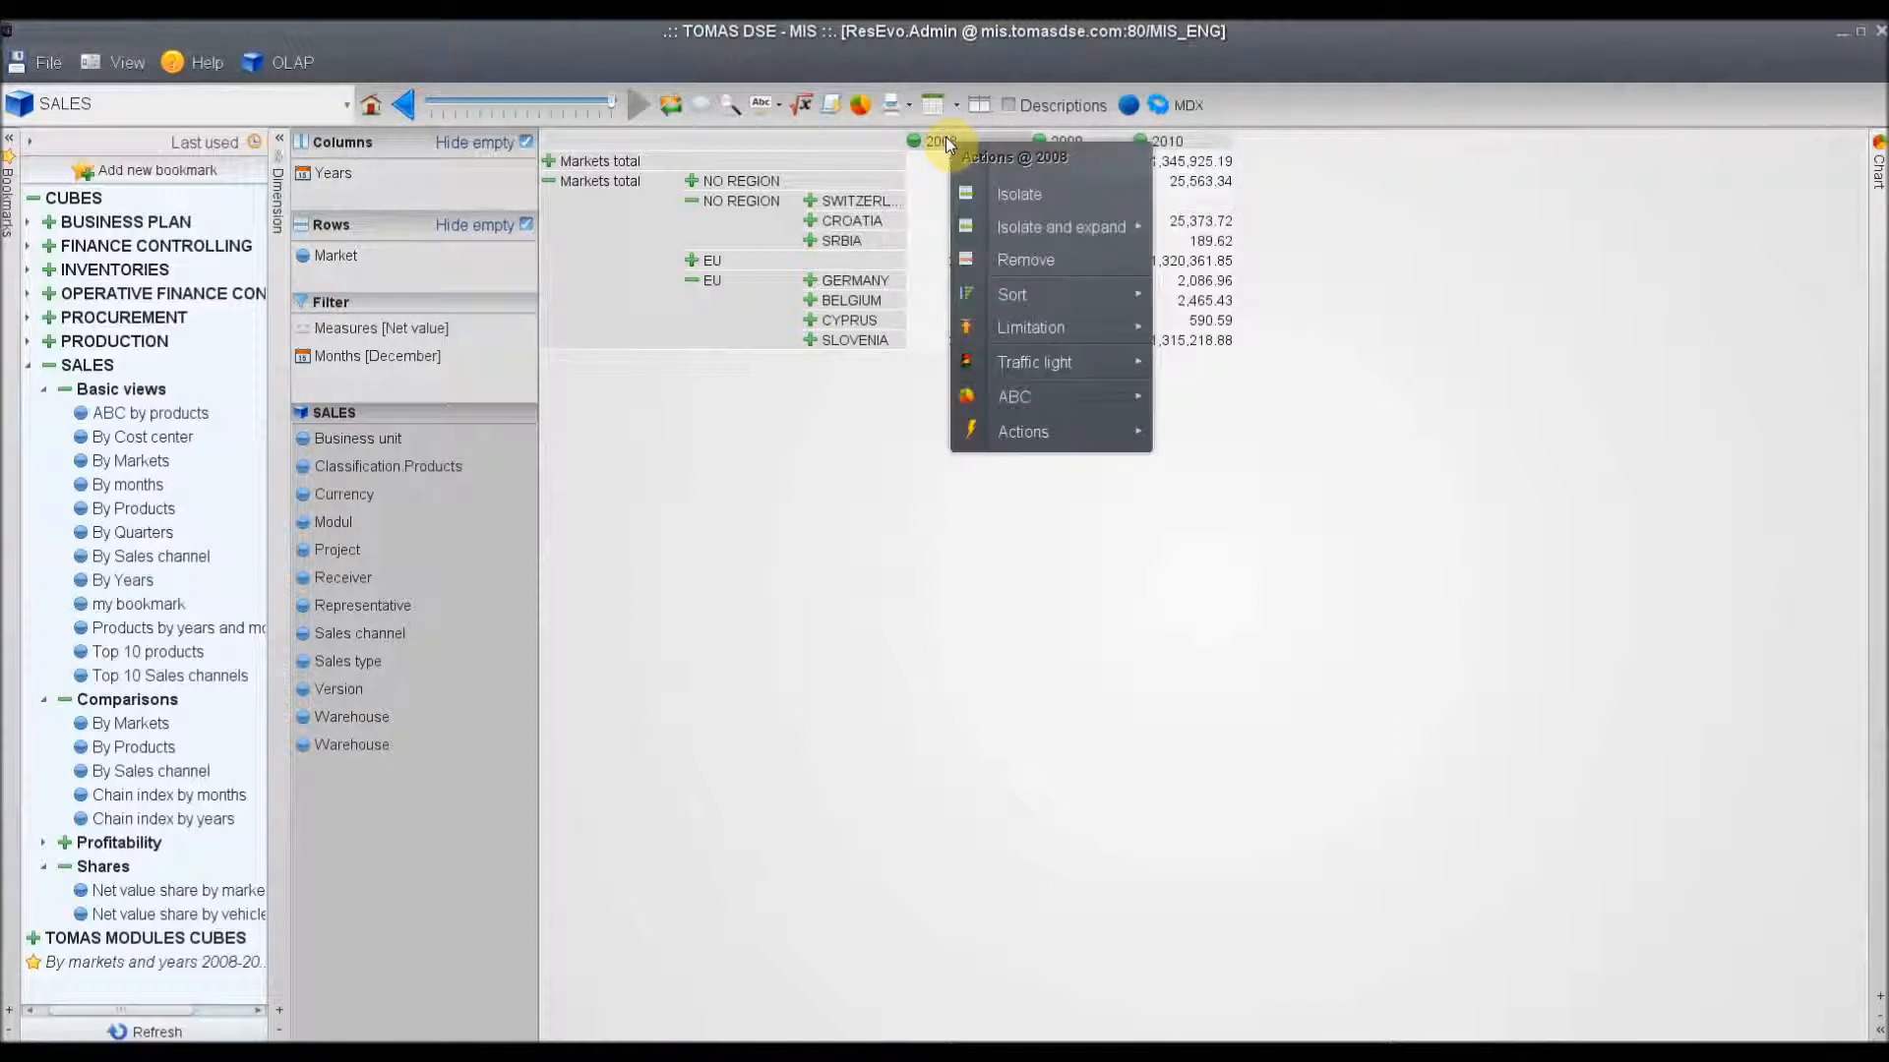
pyautogui.moveTo(999, 293)
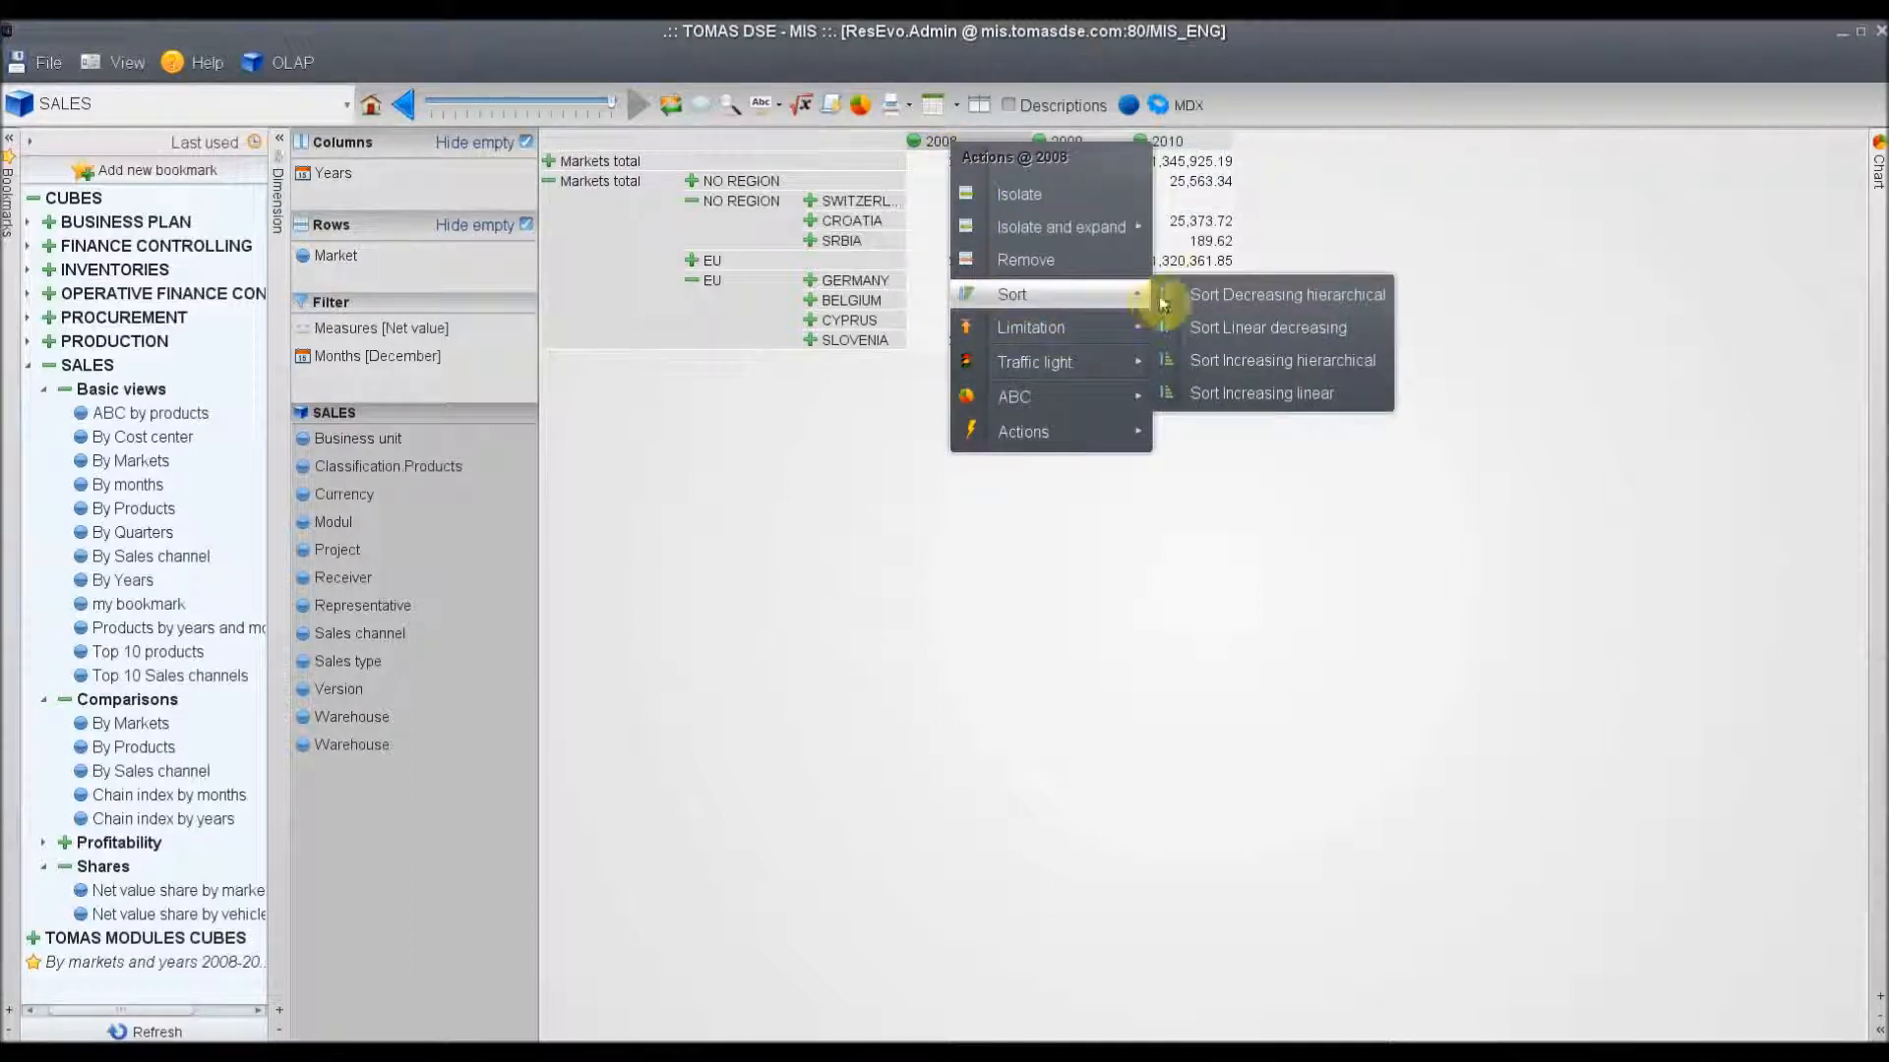
pyautogui.click(1267, 396)
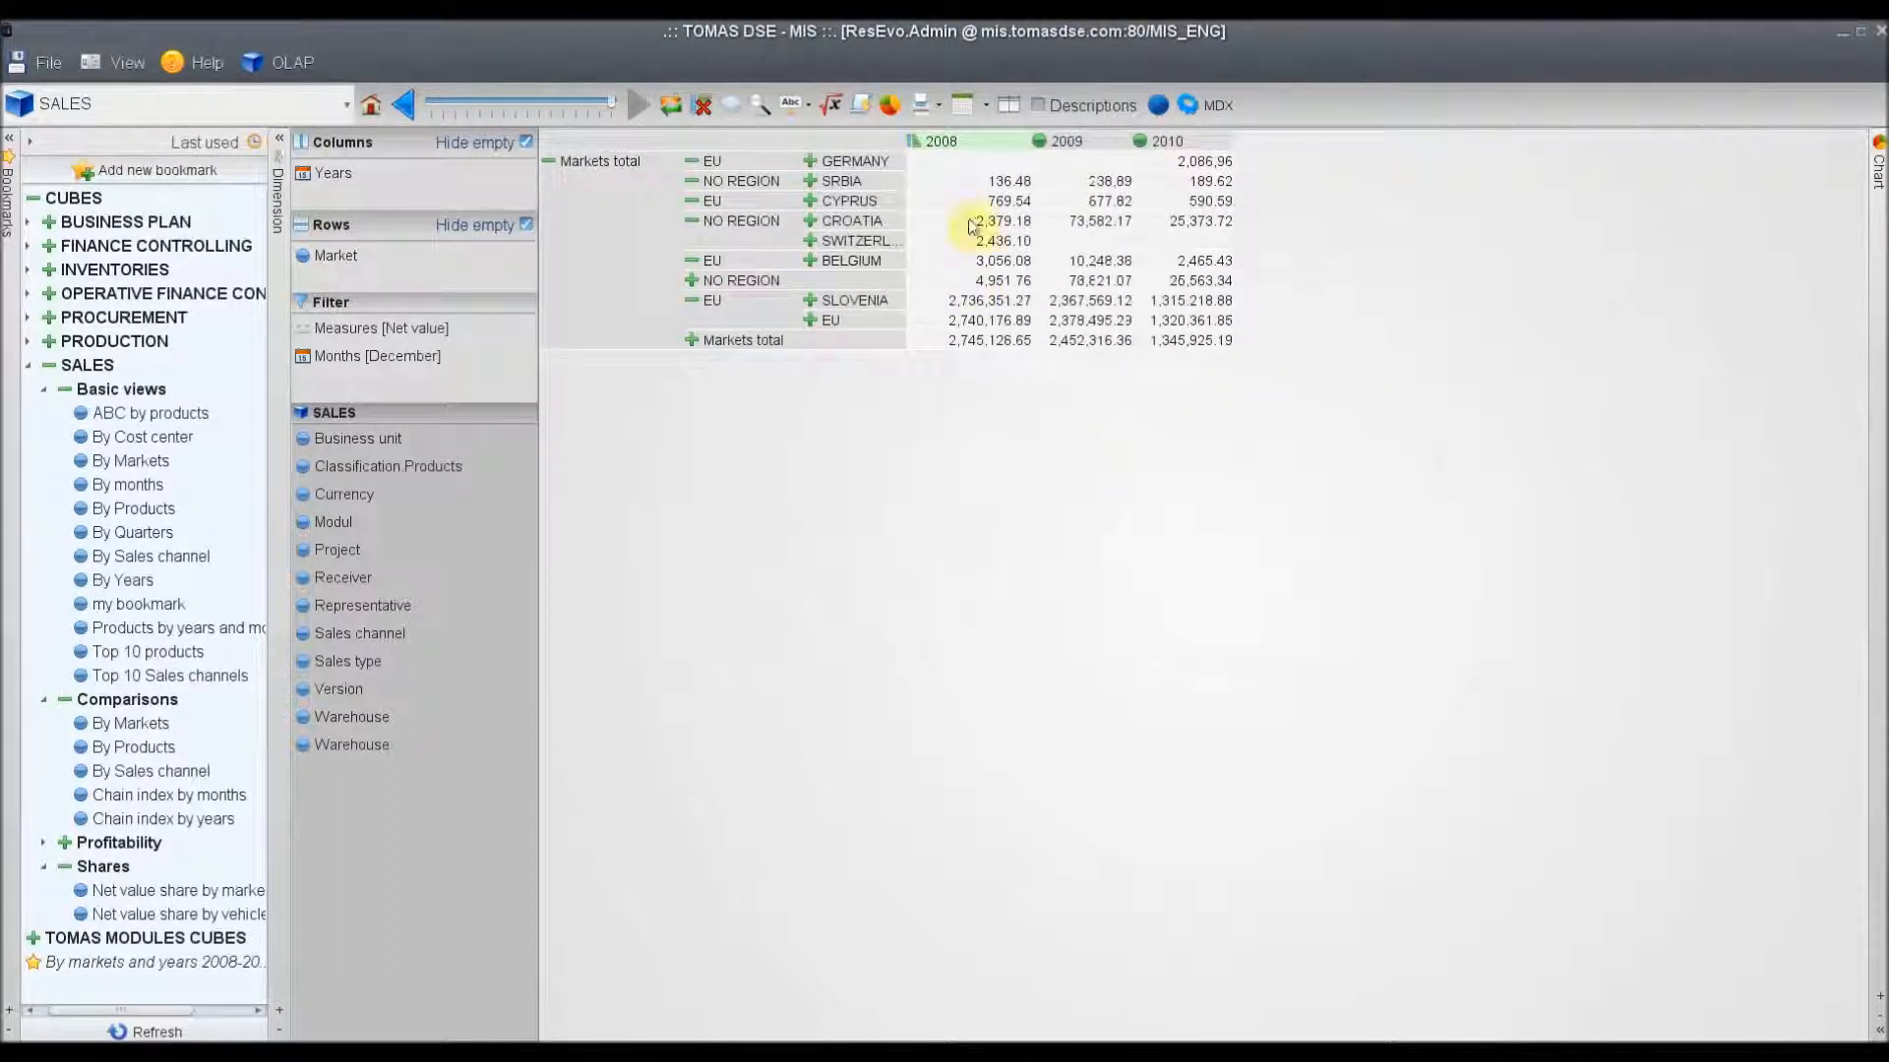
pyautogui.click(943, 143)
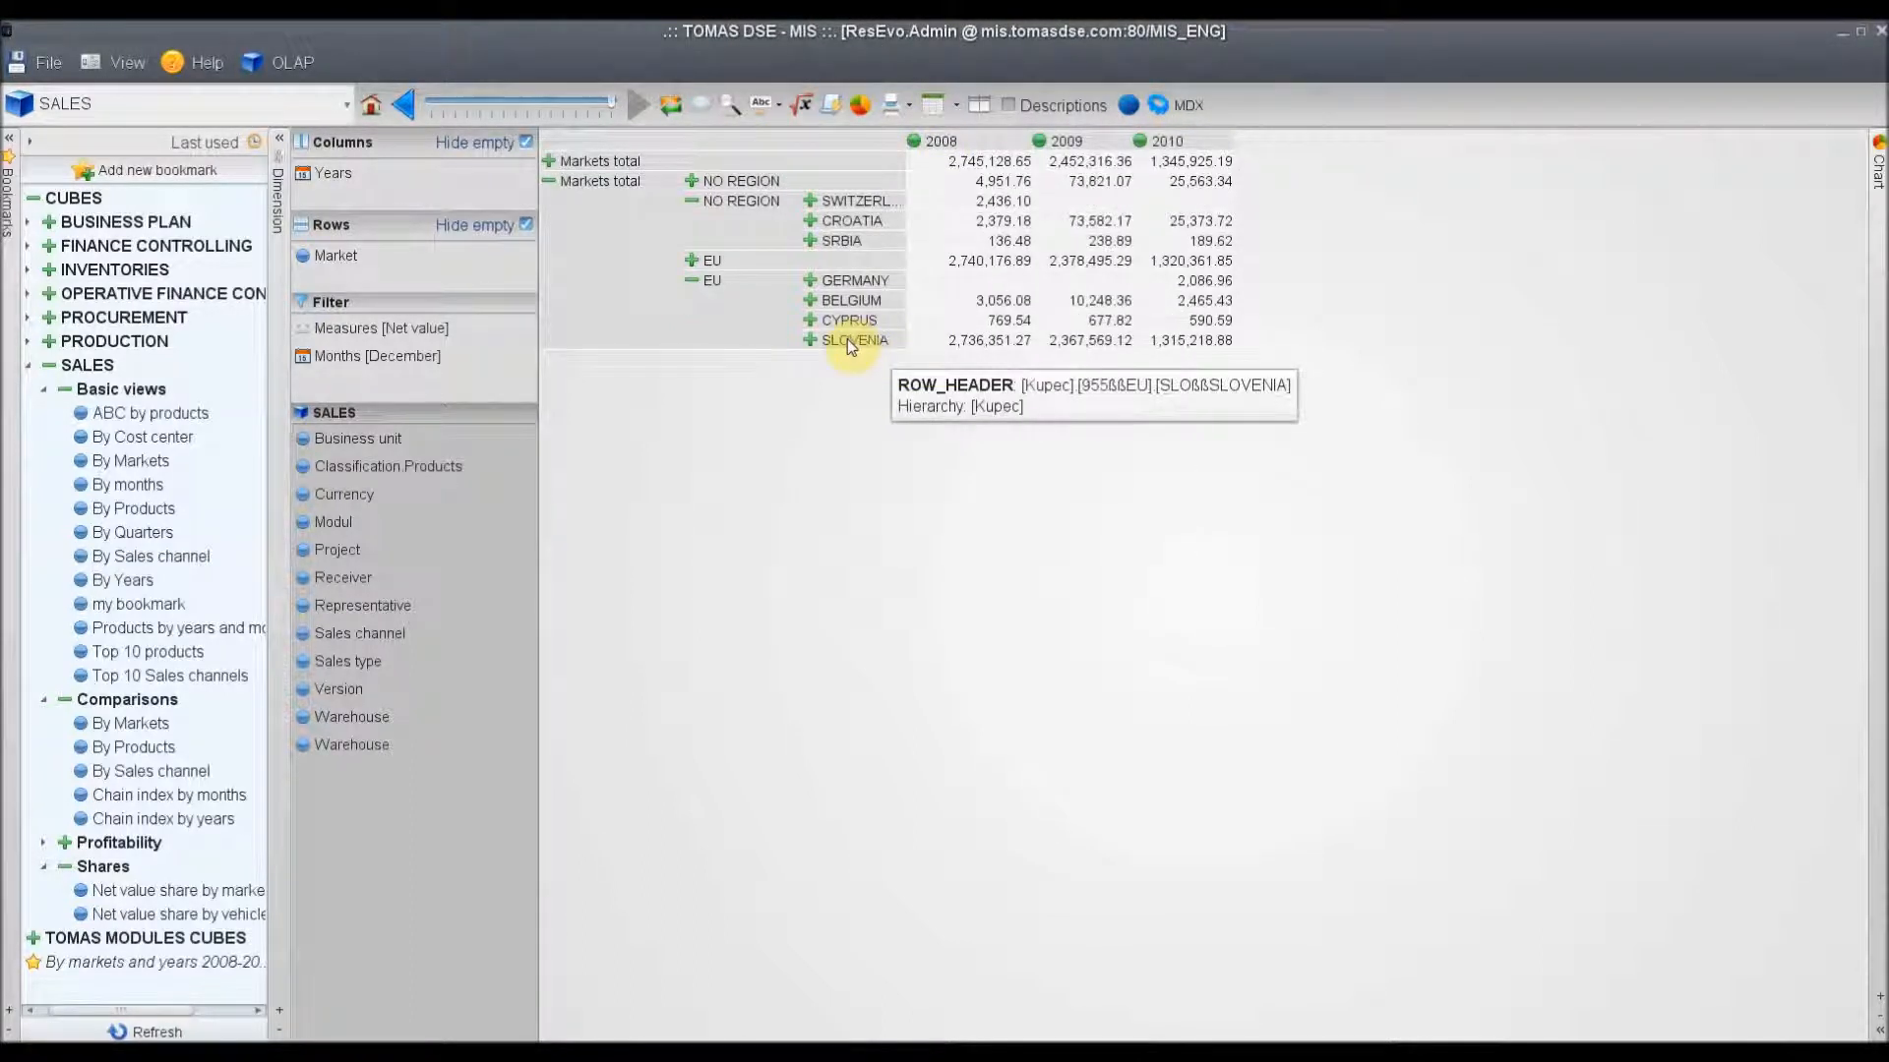
# - Expand the SLOVENIA row to list its individual partners
pyautogui.click(847, 339)
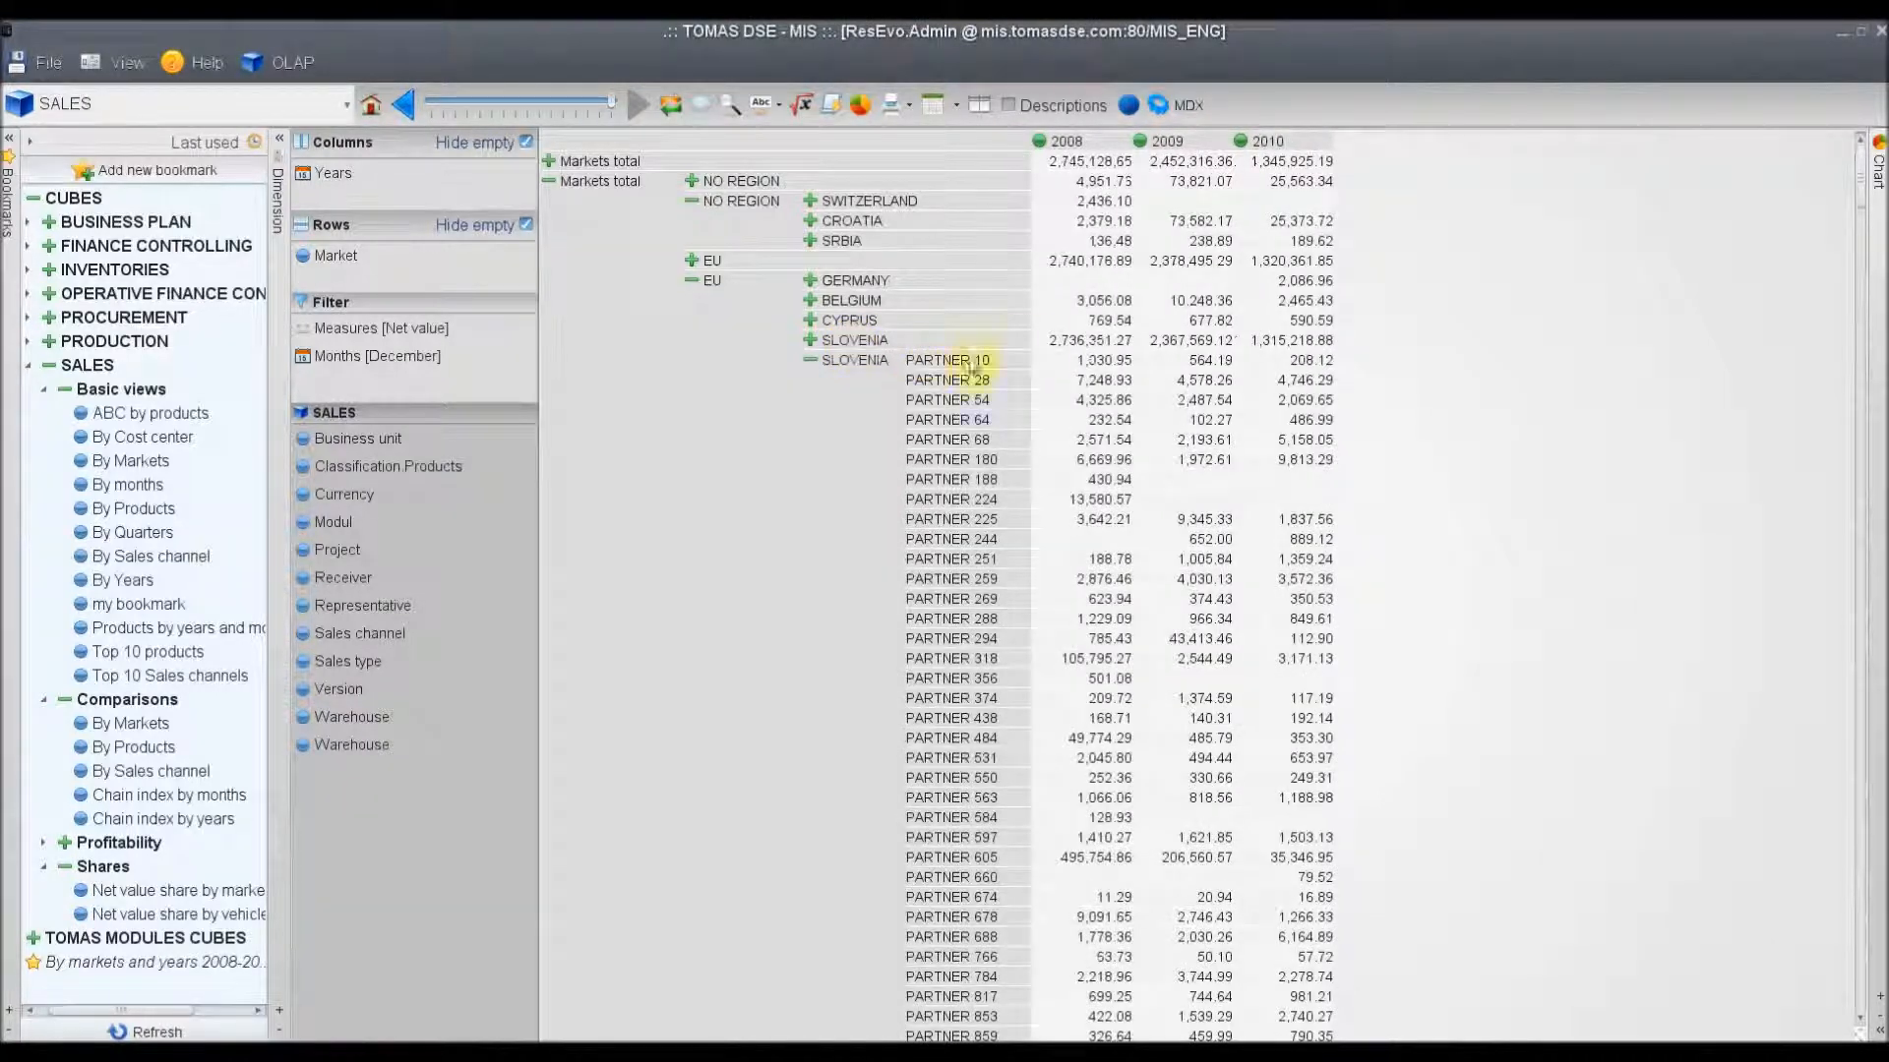
# - Add a traffic light to the 2008 column with a top bound of 20,000 and a bottom bound of 5,000
pyautogui.rightClick(1062, 146)
pyautogui.moveTo(1141, 365)
pyautogui.click(1313, 368)
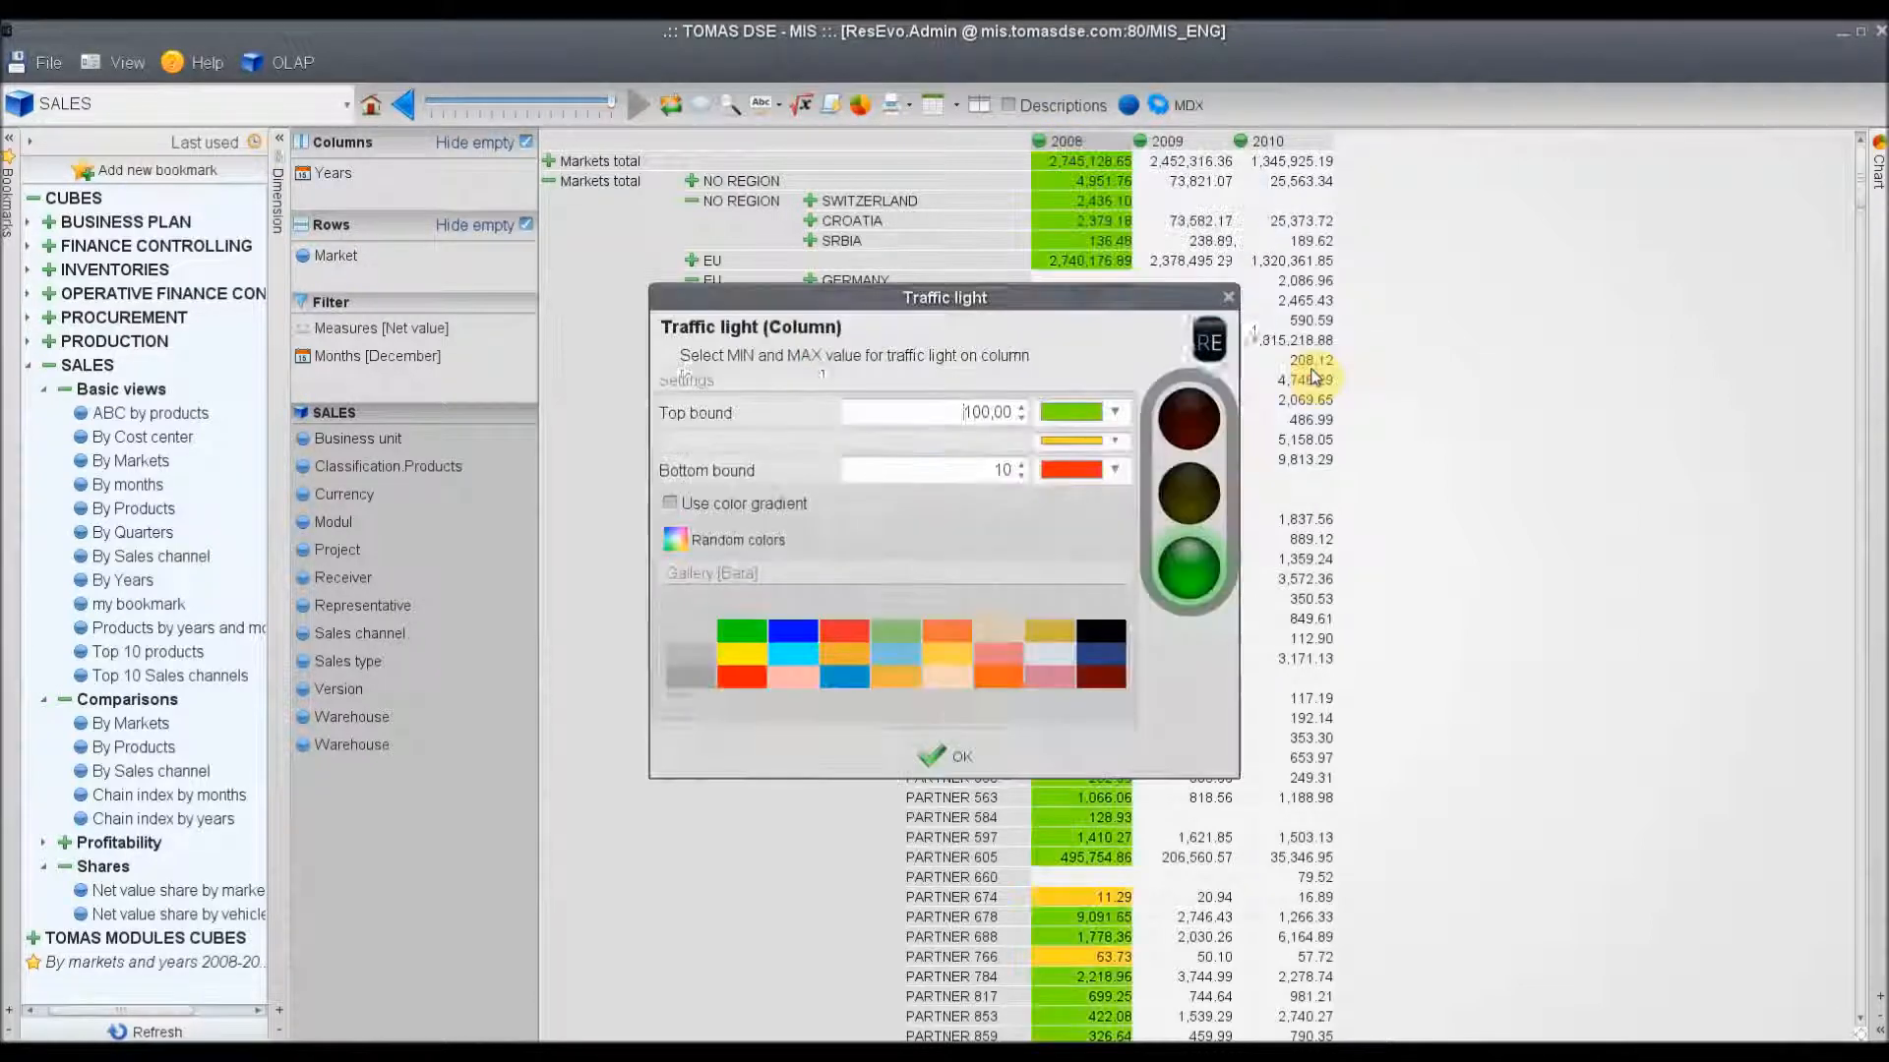
pyautogui.doubleClick(987, 431)
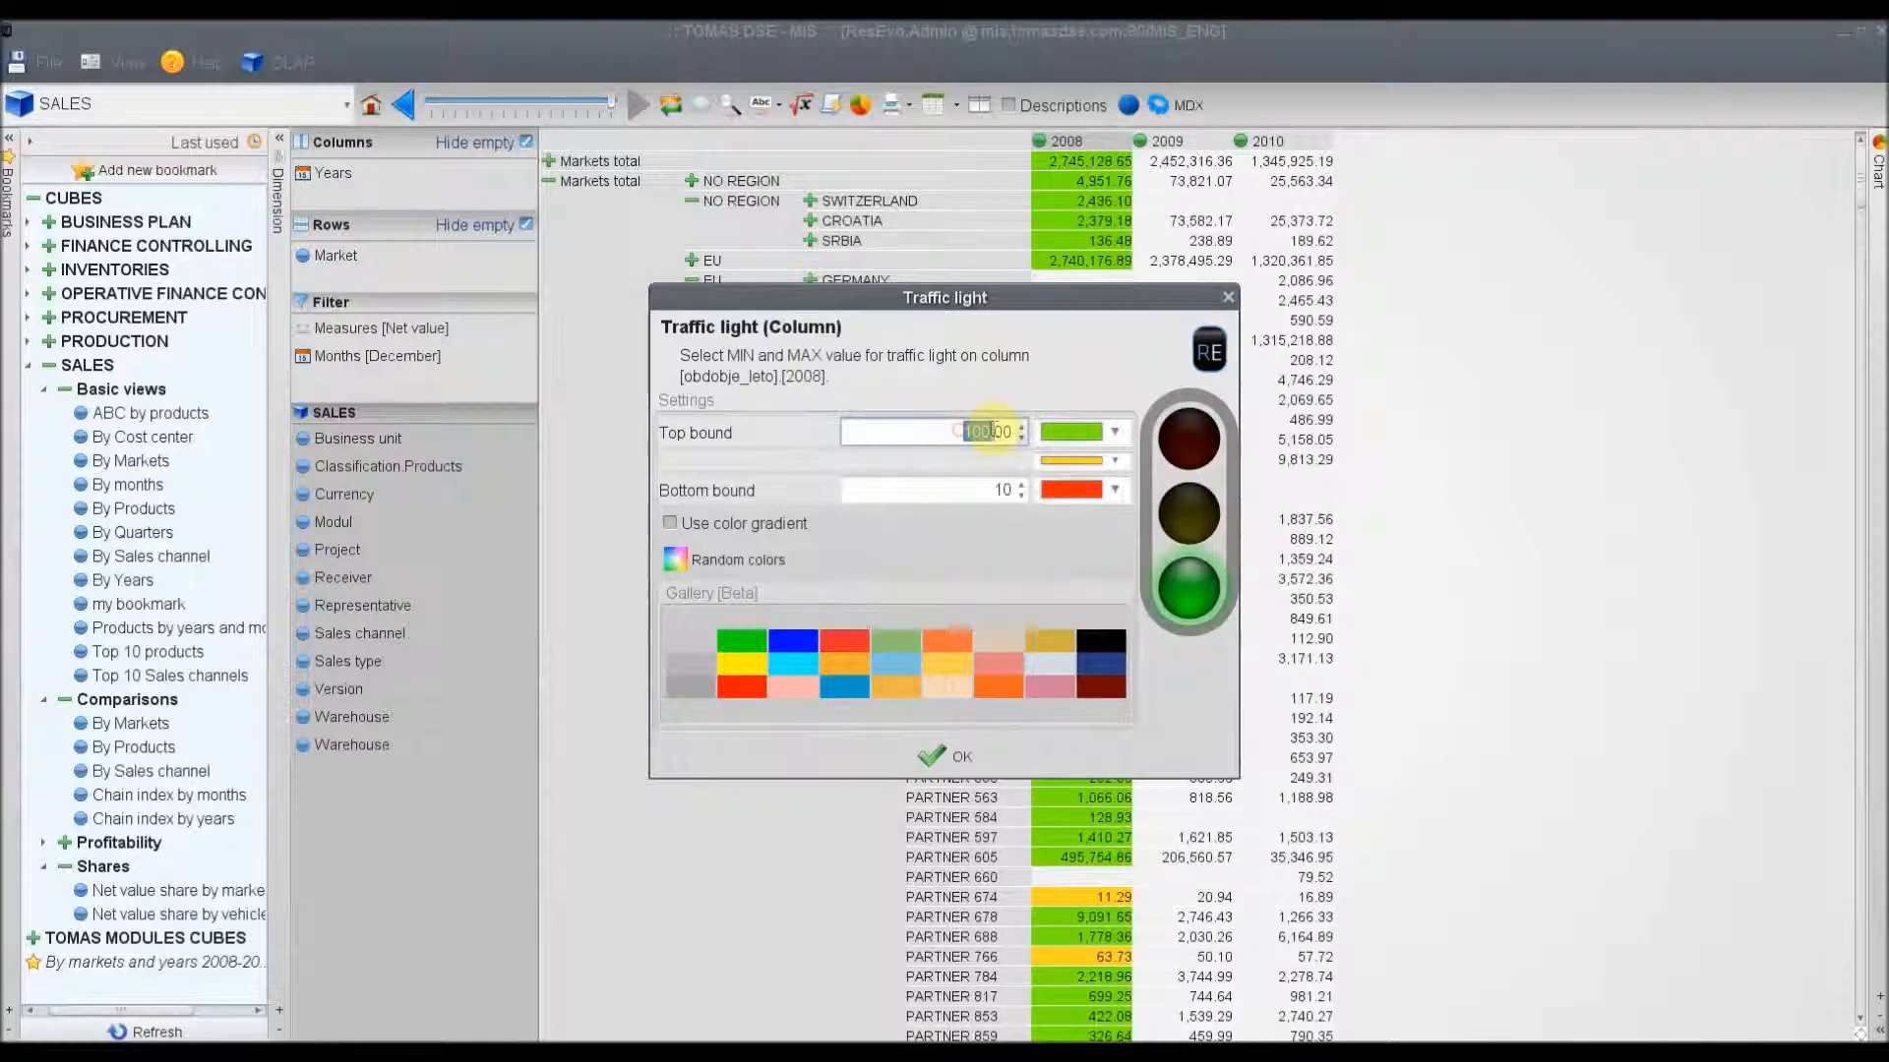
pyautogui.write('2000')
pyautogui.moveTo(991, 490); pyautogui.dragTo(1020, 497)
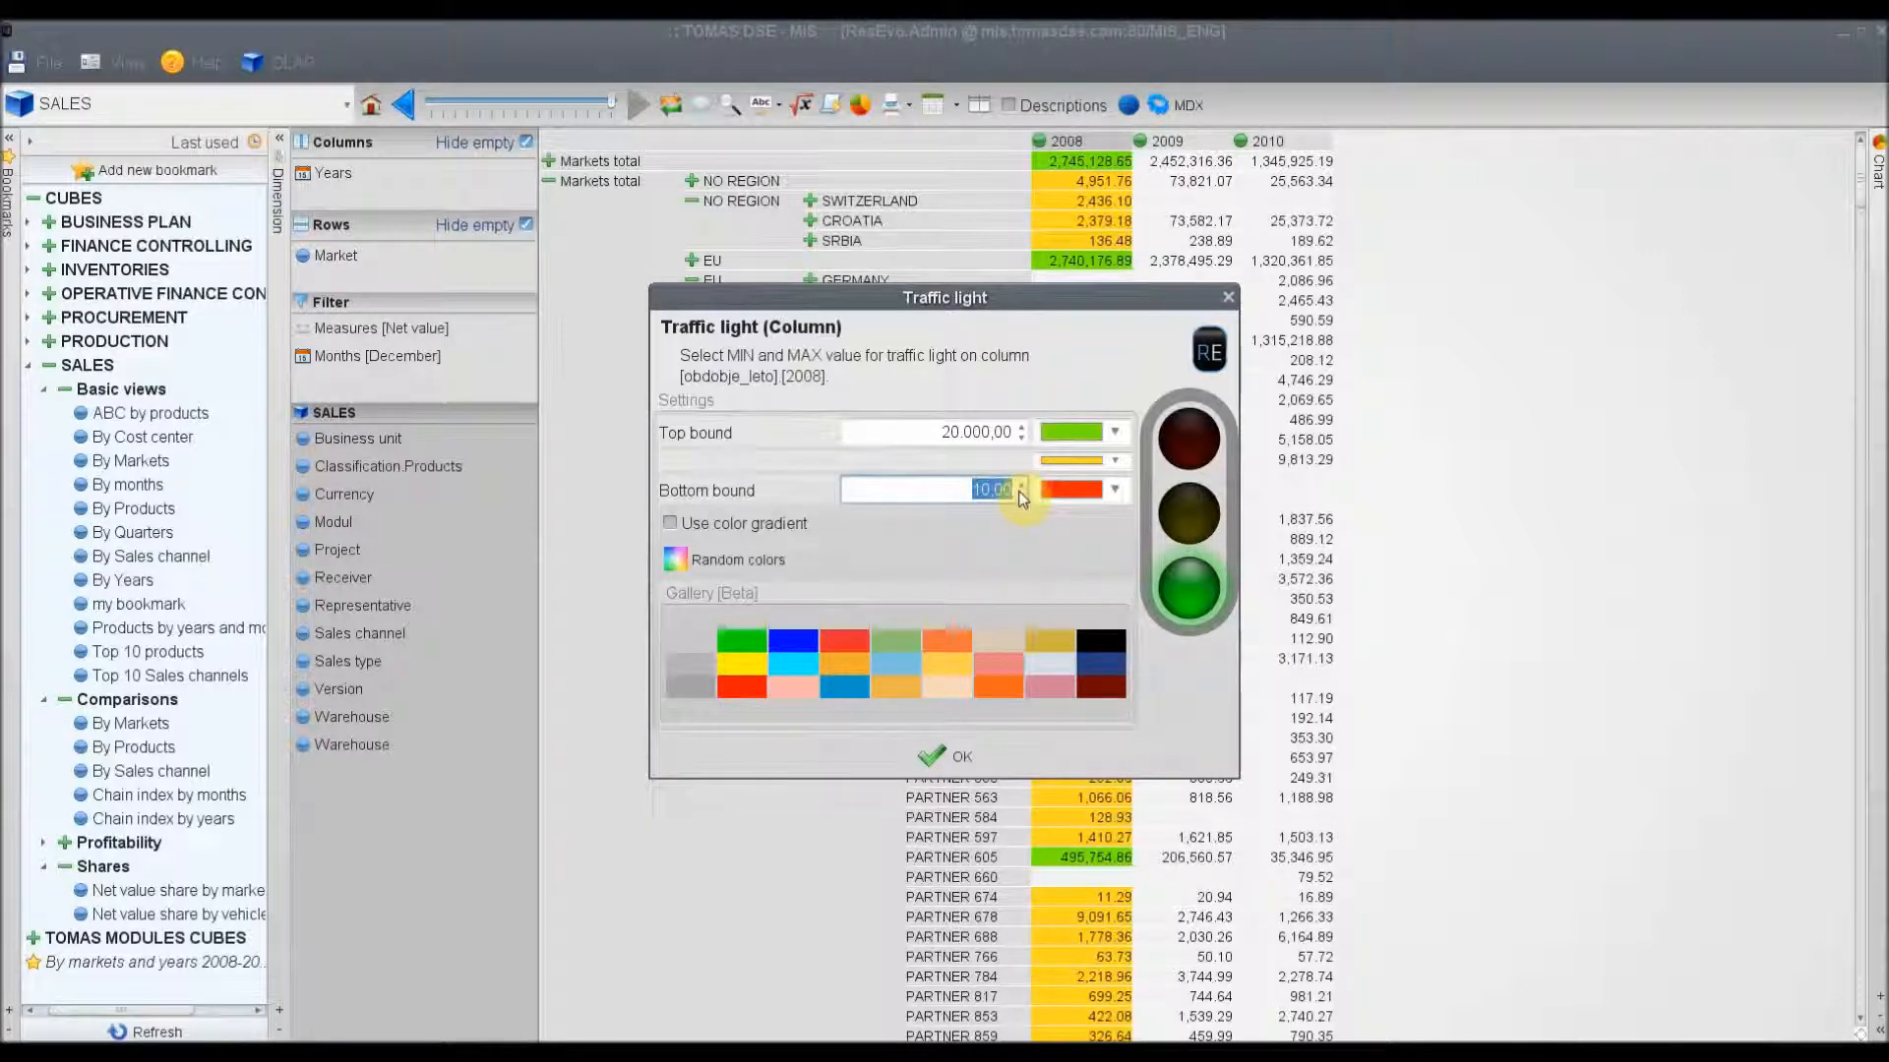
pyautogui.write('5000')
pyautogui.click(949, 755)
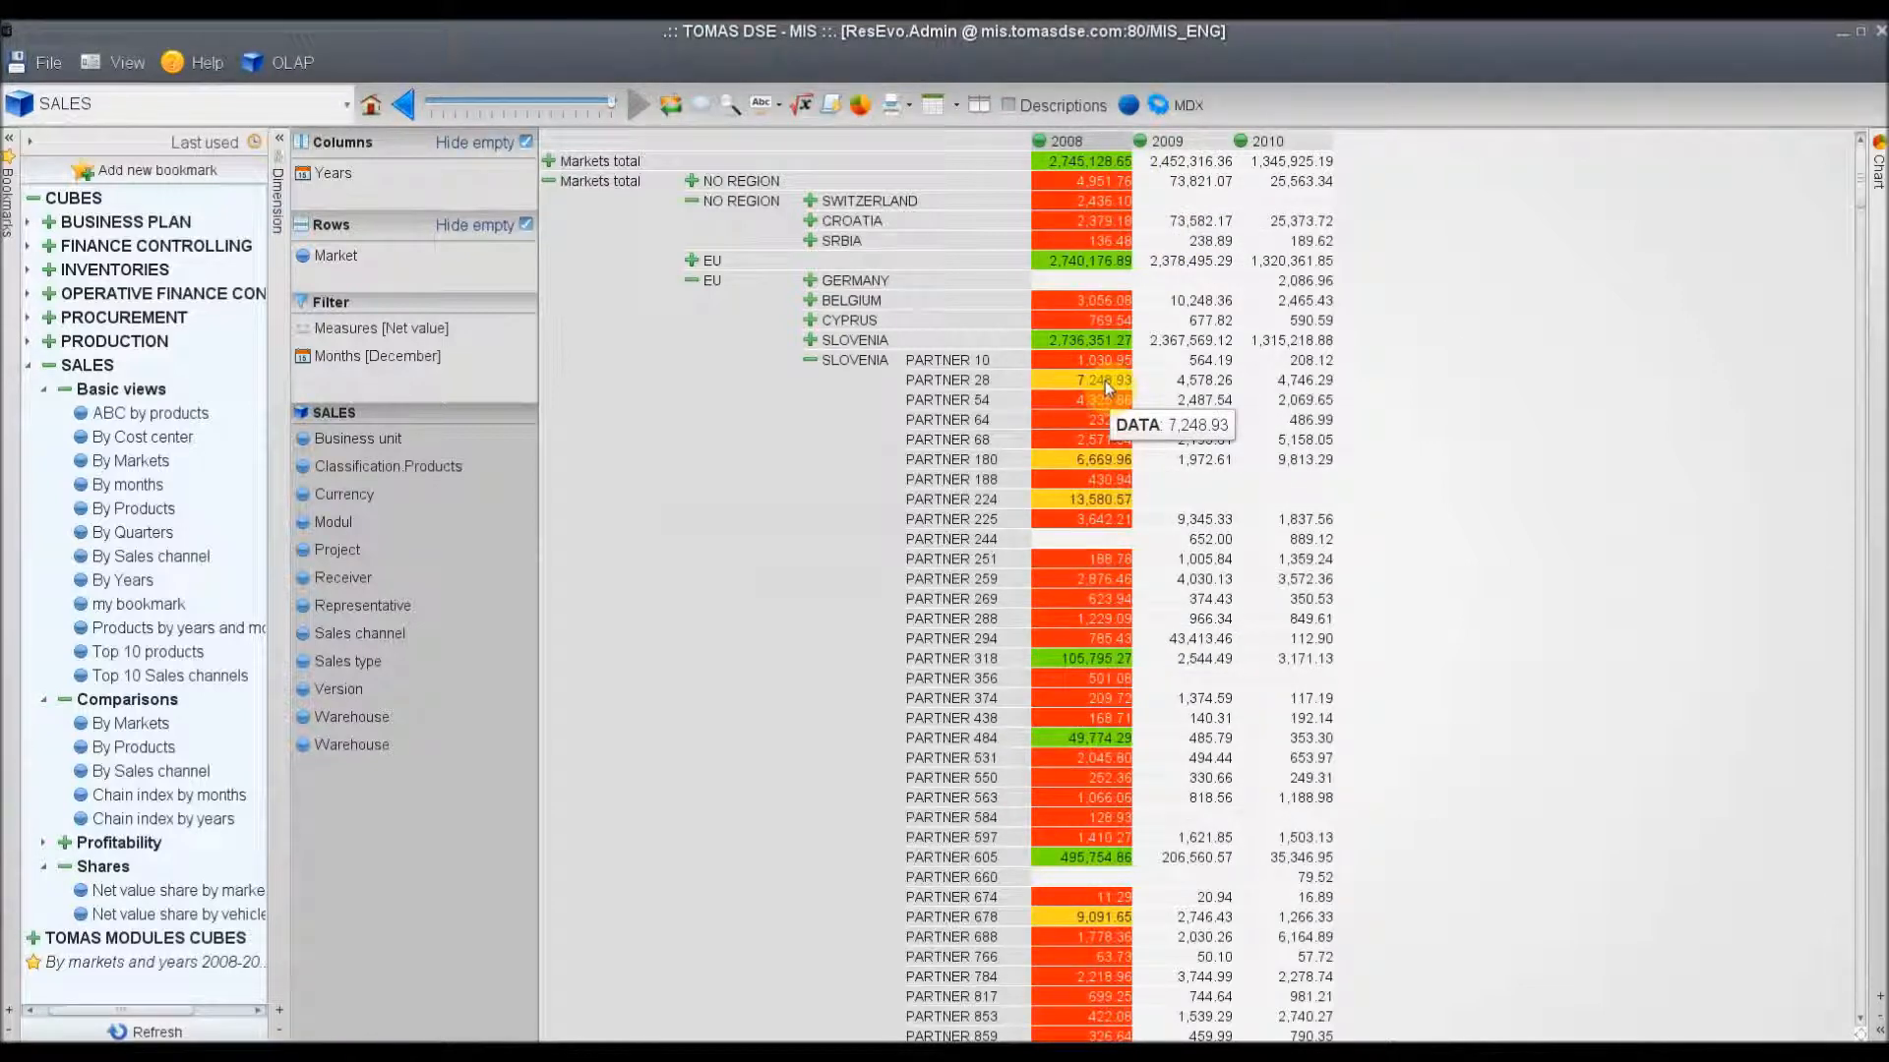
# - Remove the current traffic light from the 2008 column
pyautogui.click(1067, 144)
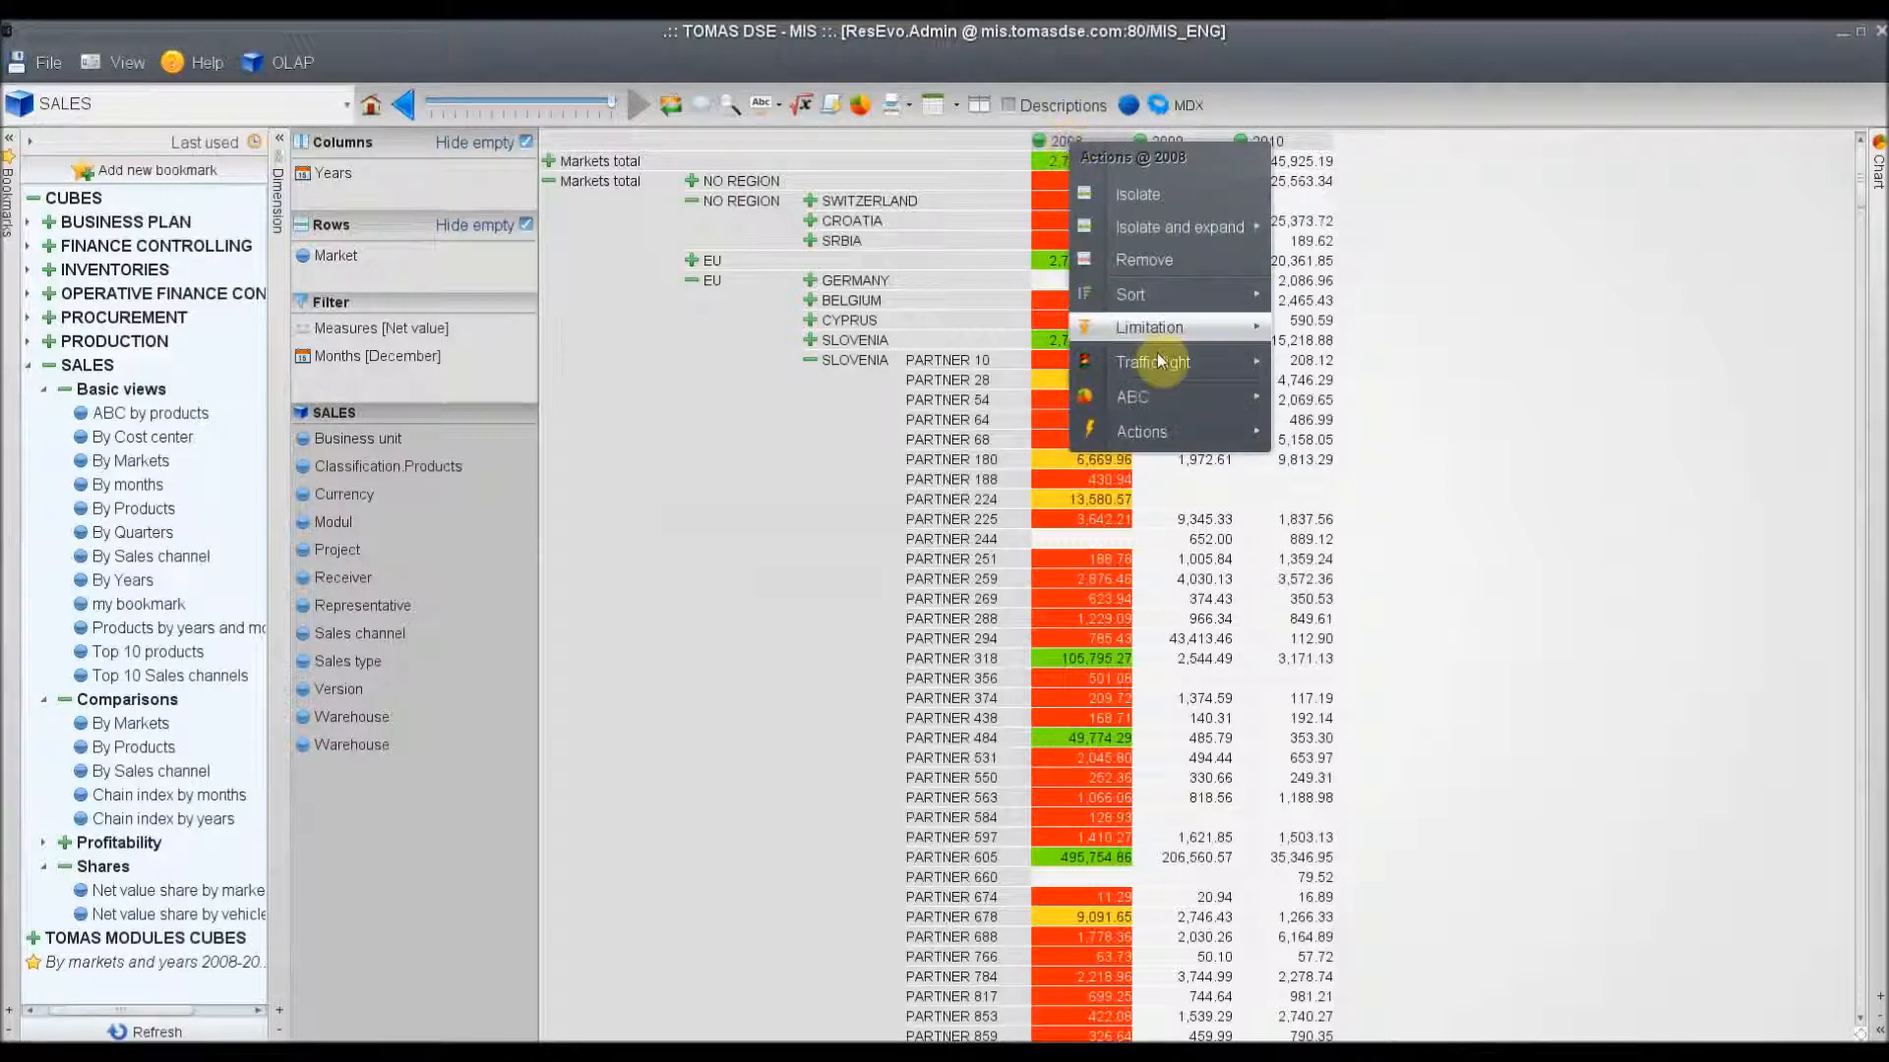
pyautogui.moveTo(1171, 372)
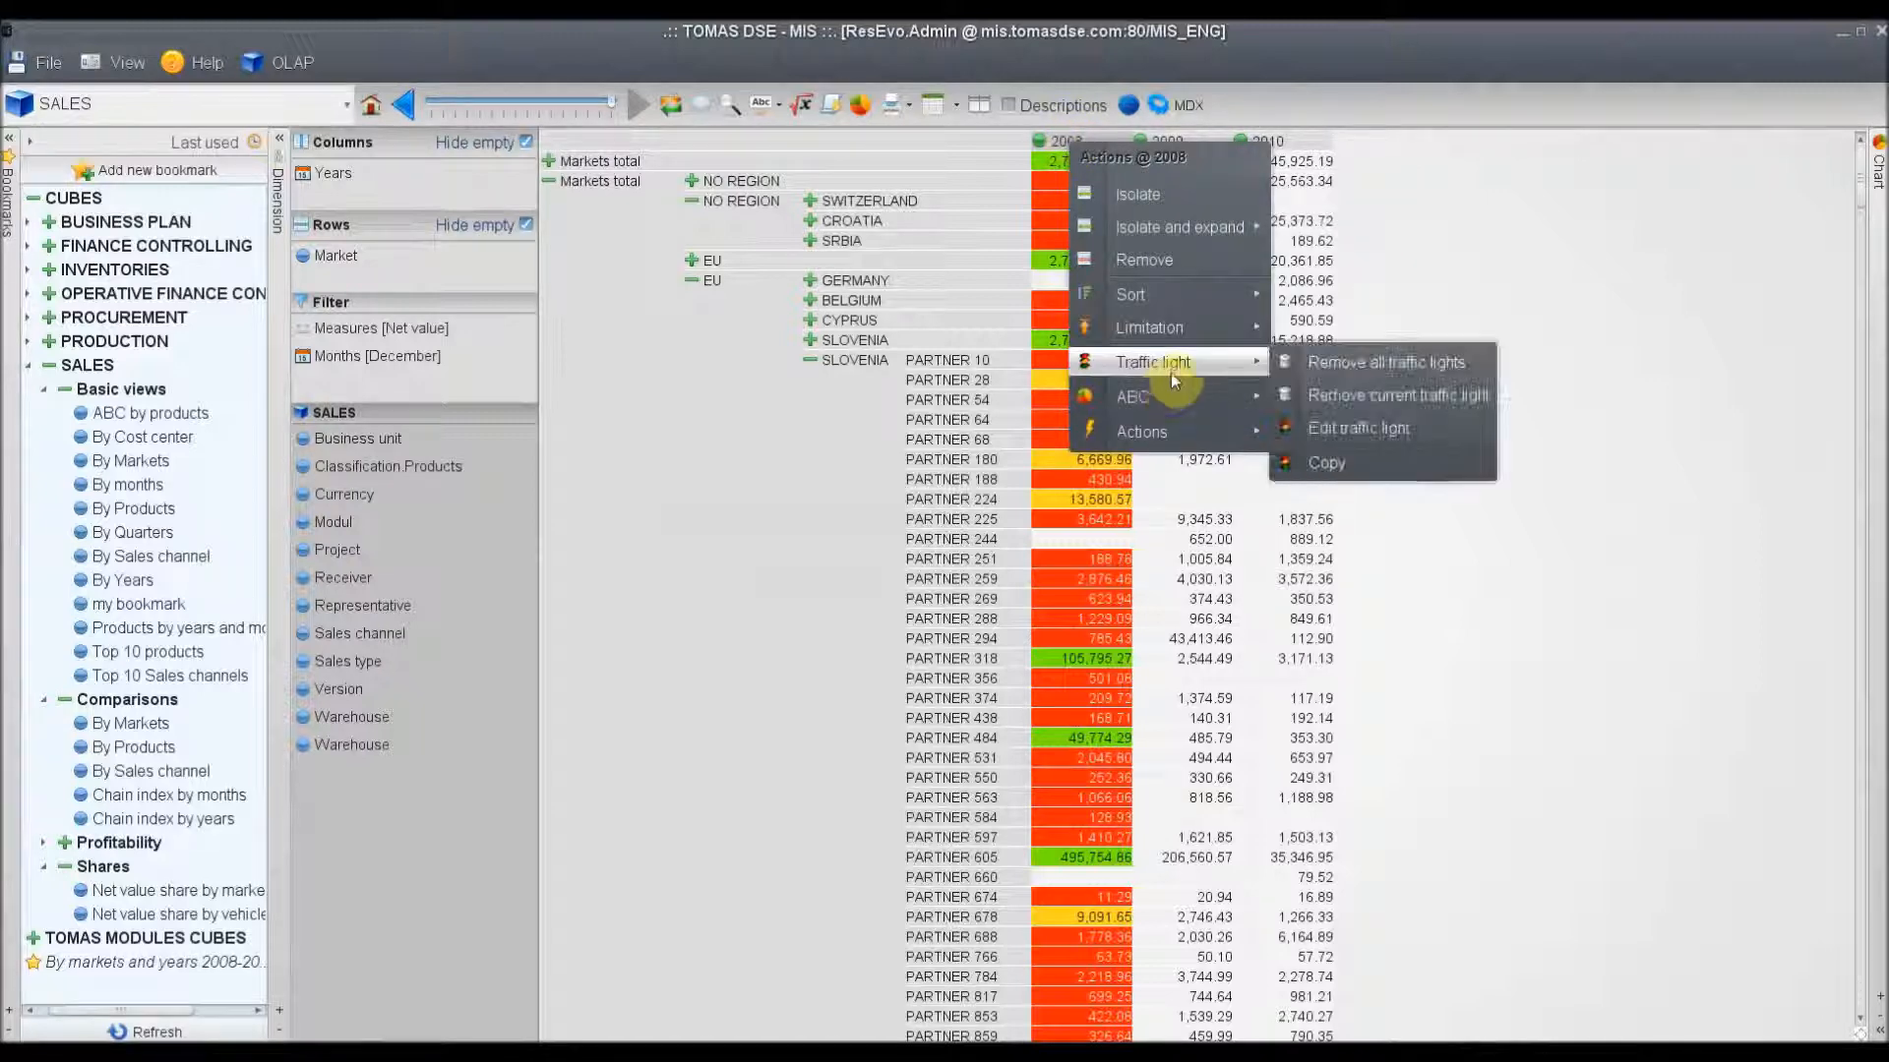
pyautogui.click(1326, 396)
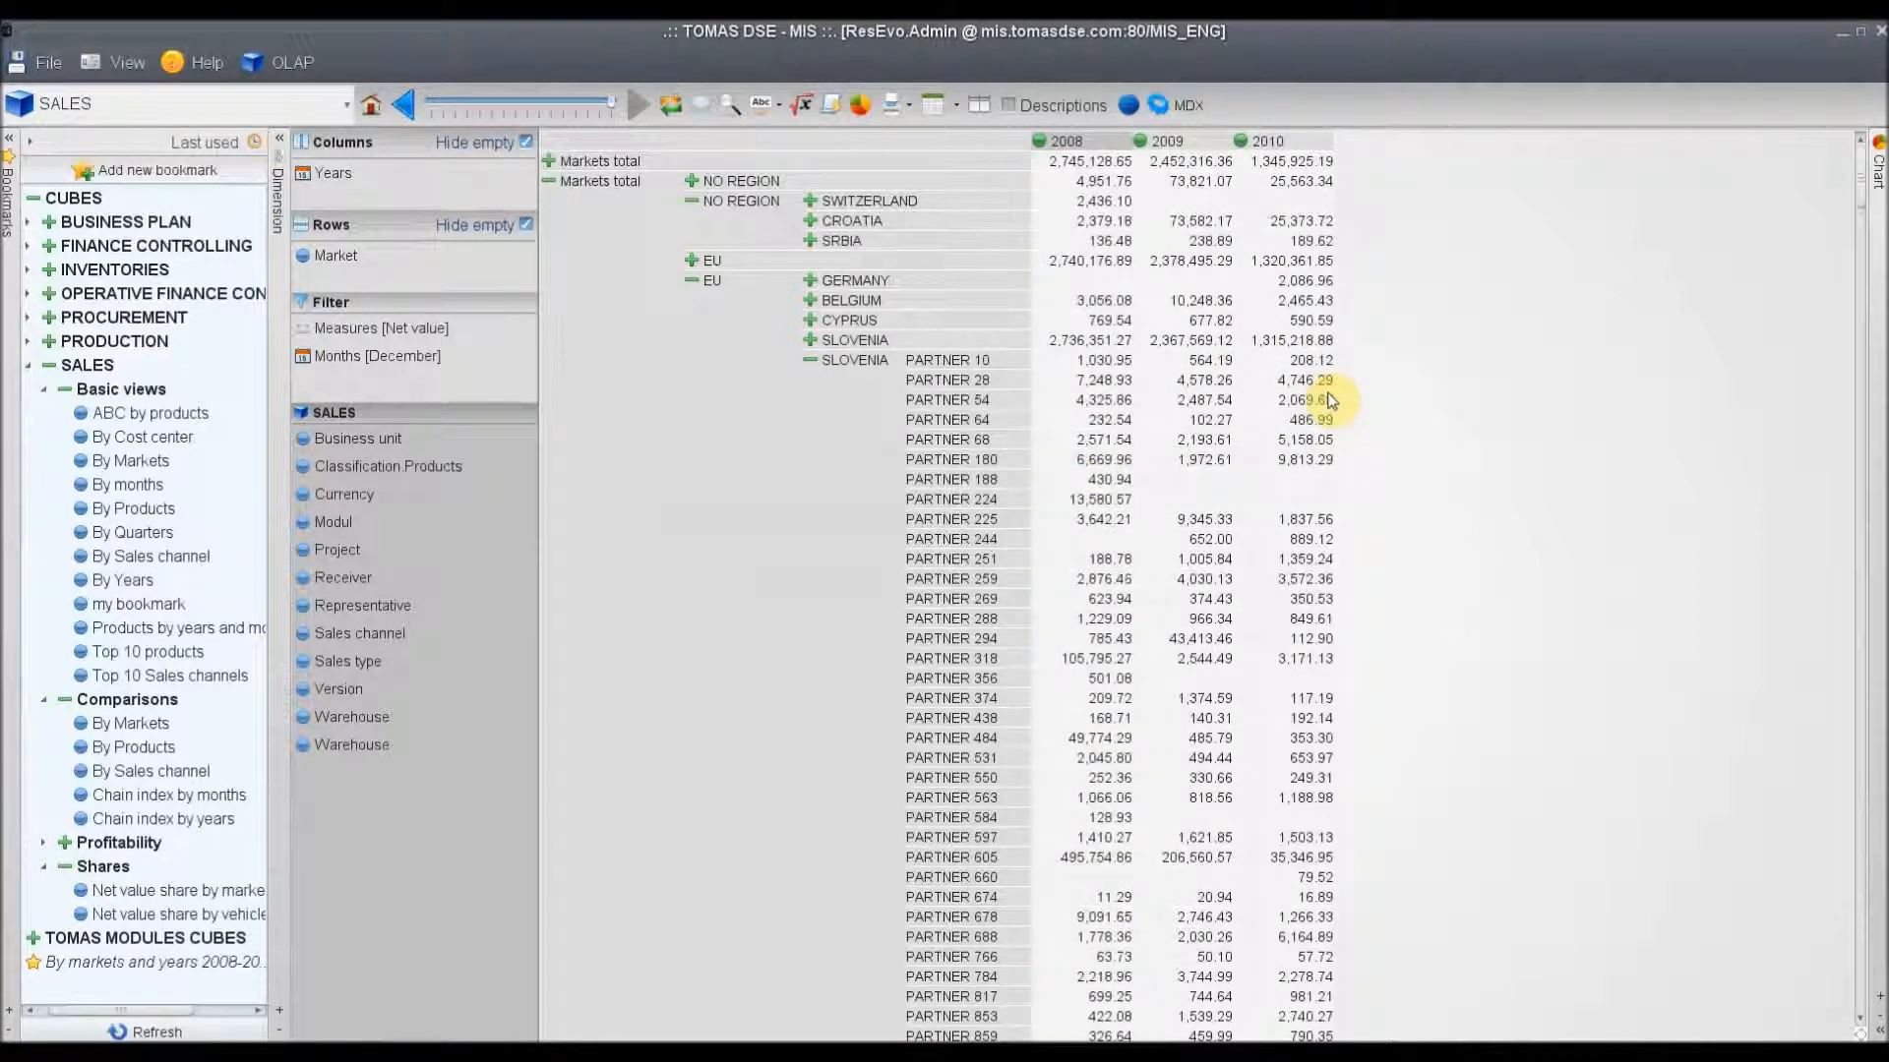
# - Try an ABC analysis on the 2008 column with bounds of 80% for group A and 10% for group C, then remove it
pyautogui.click(1078, 148)
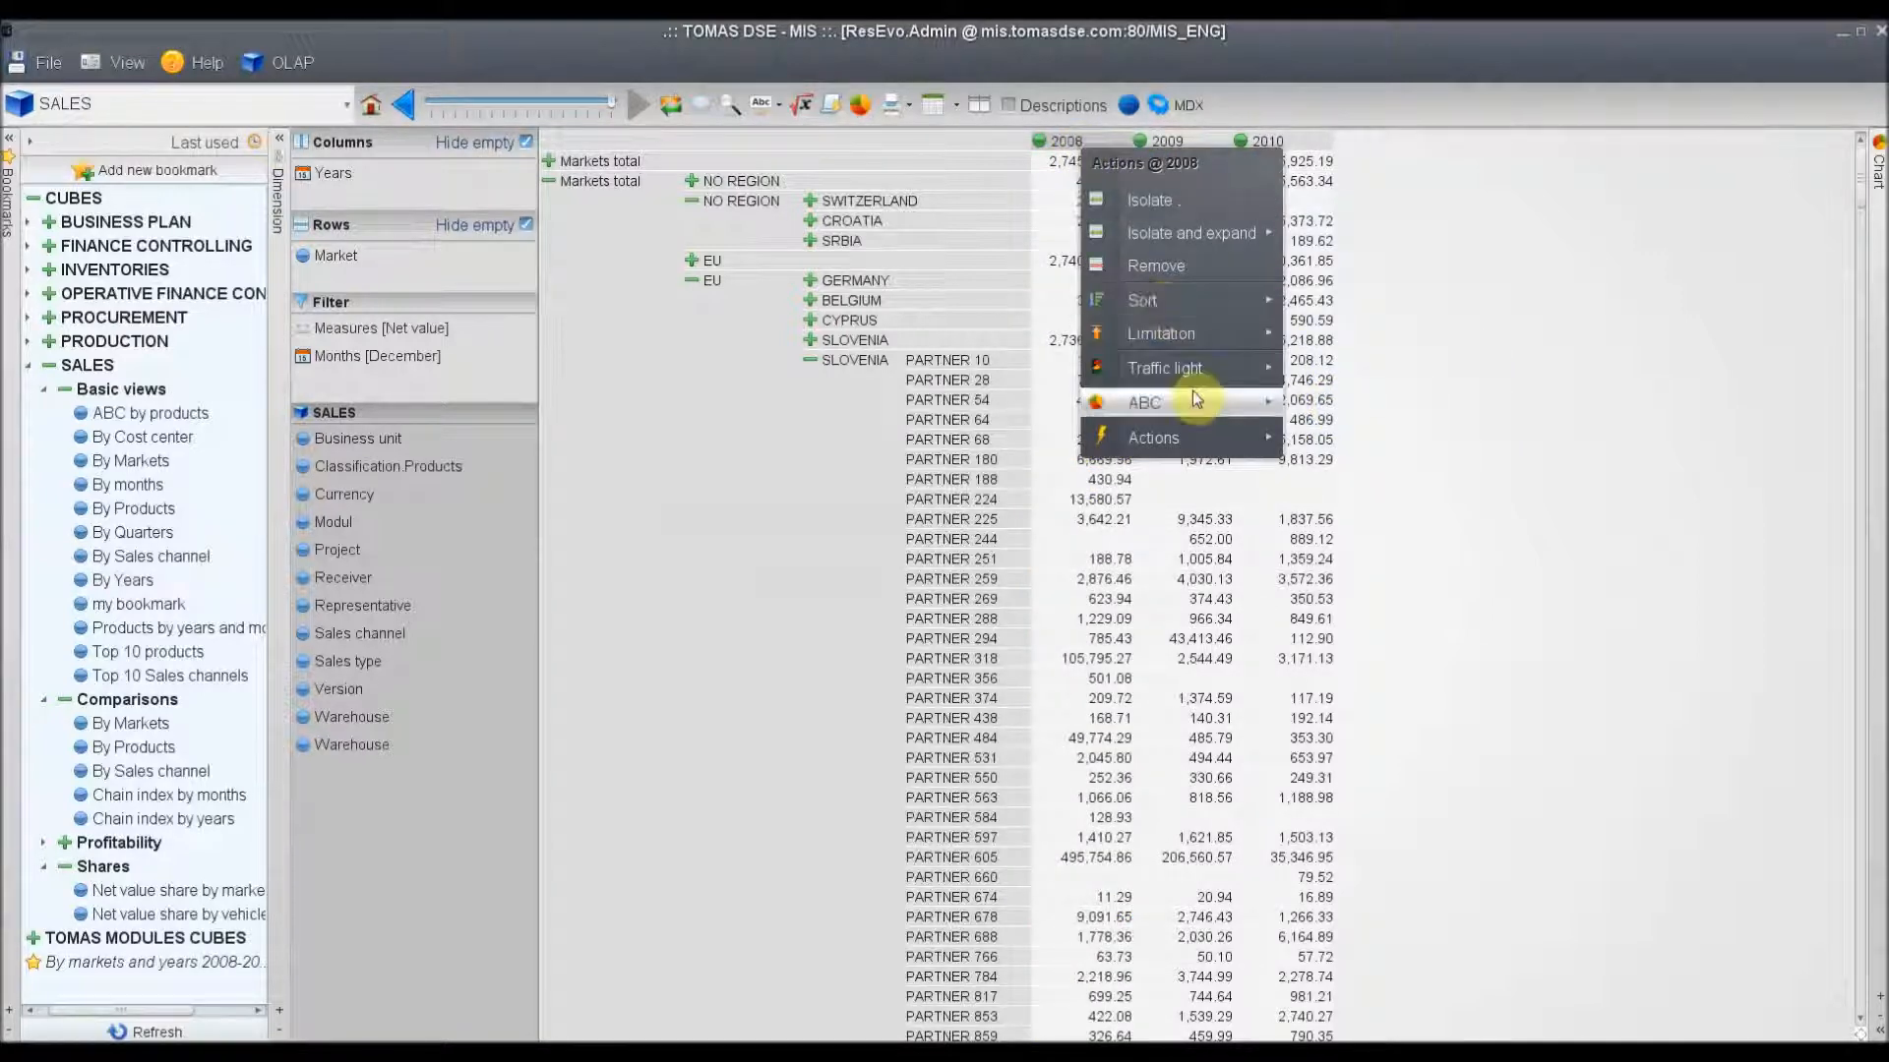
pyautogui.moveTo(1195, 396)
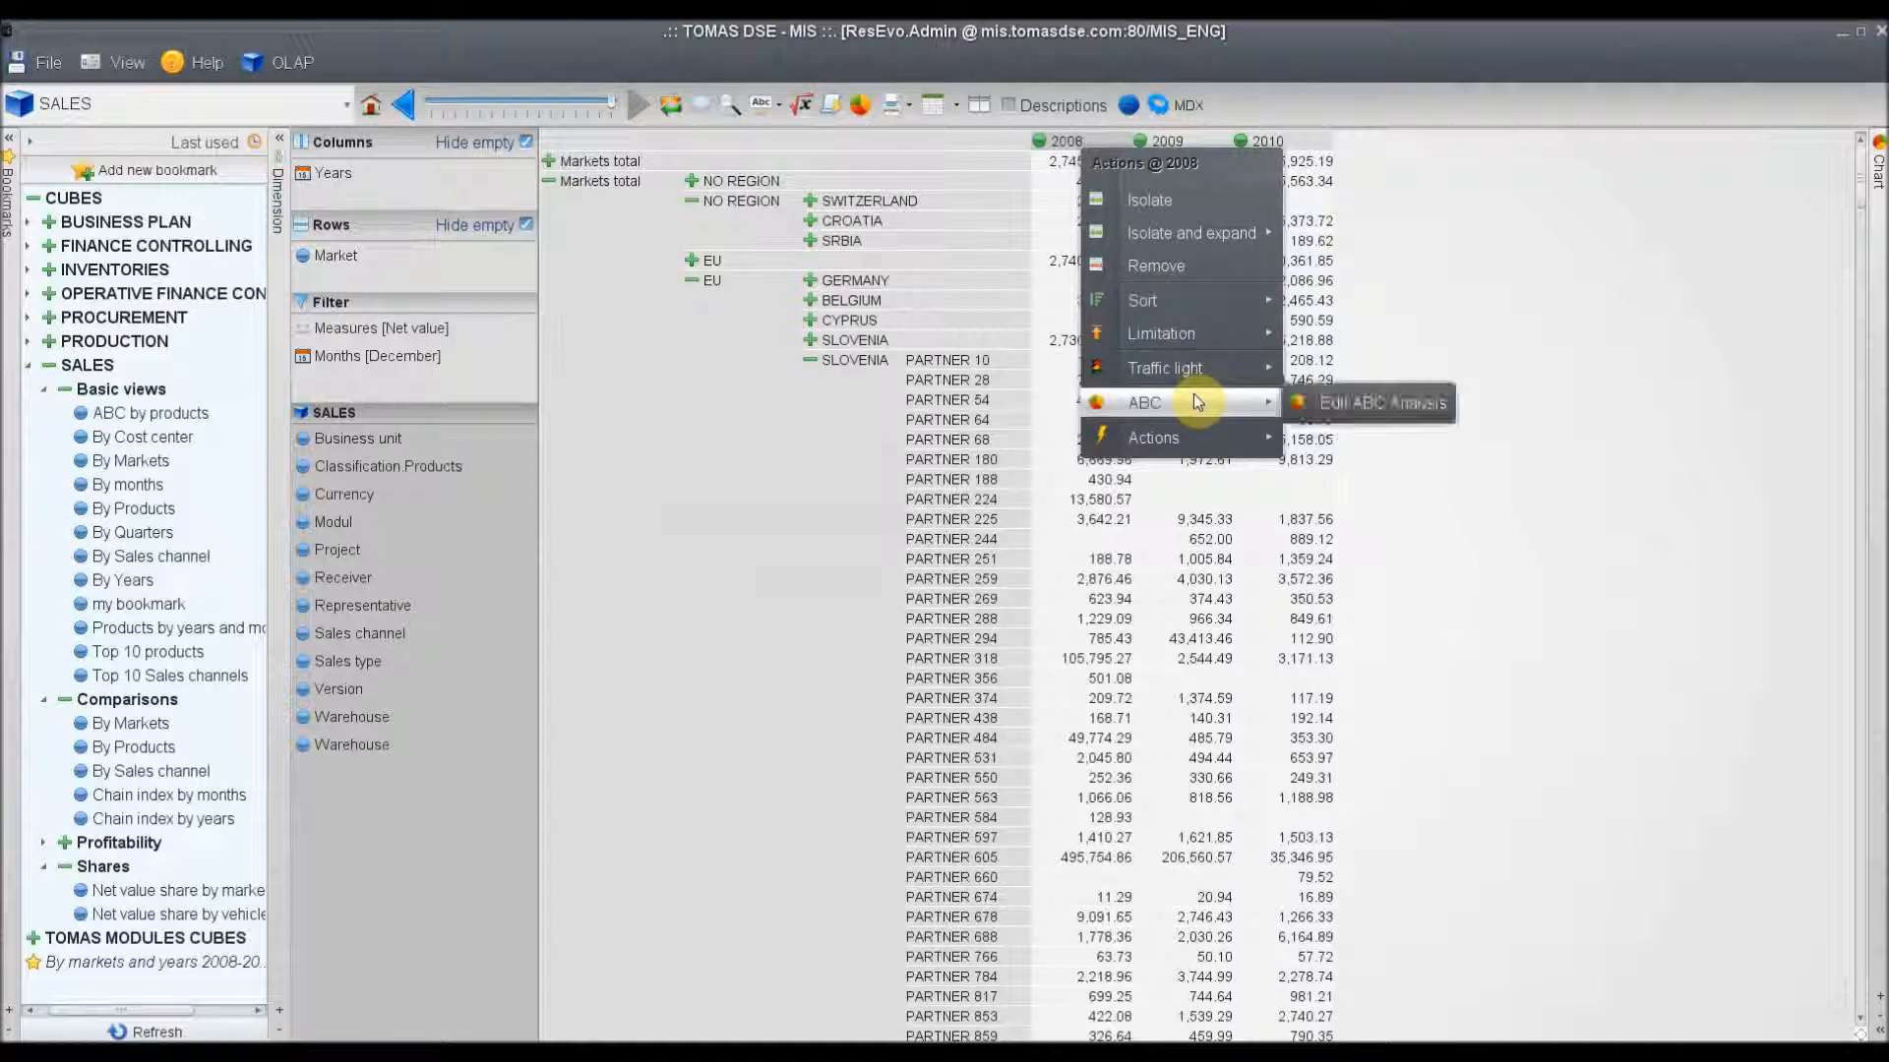
pyautogui.click(1383, 407)
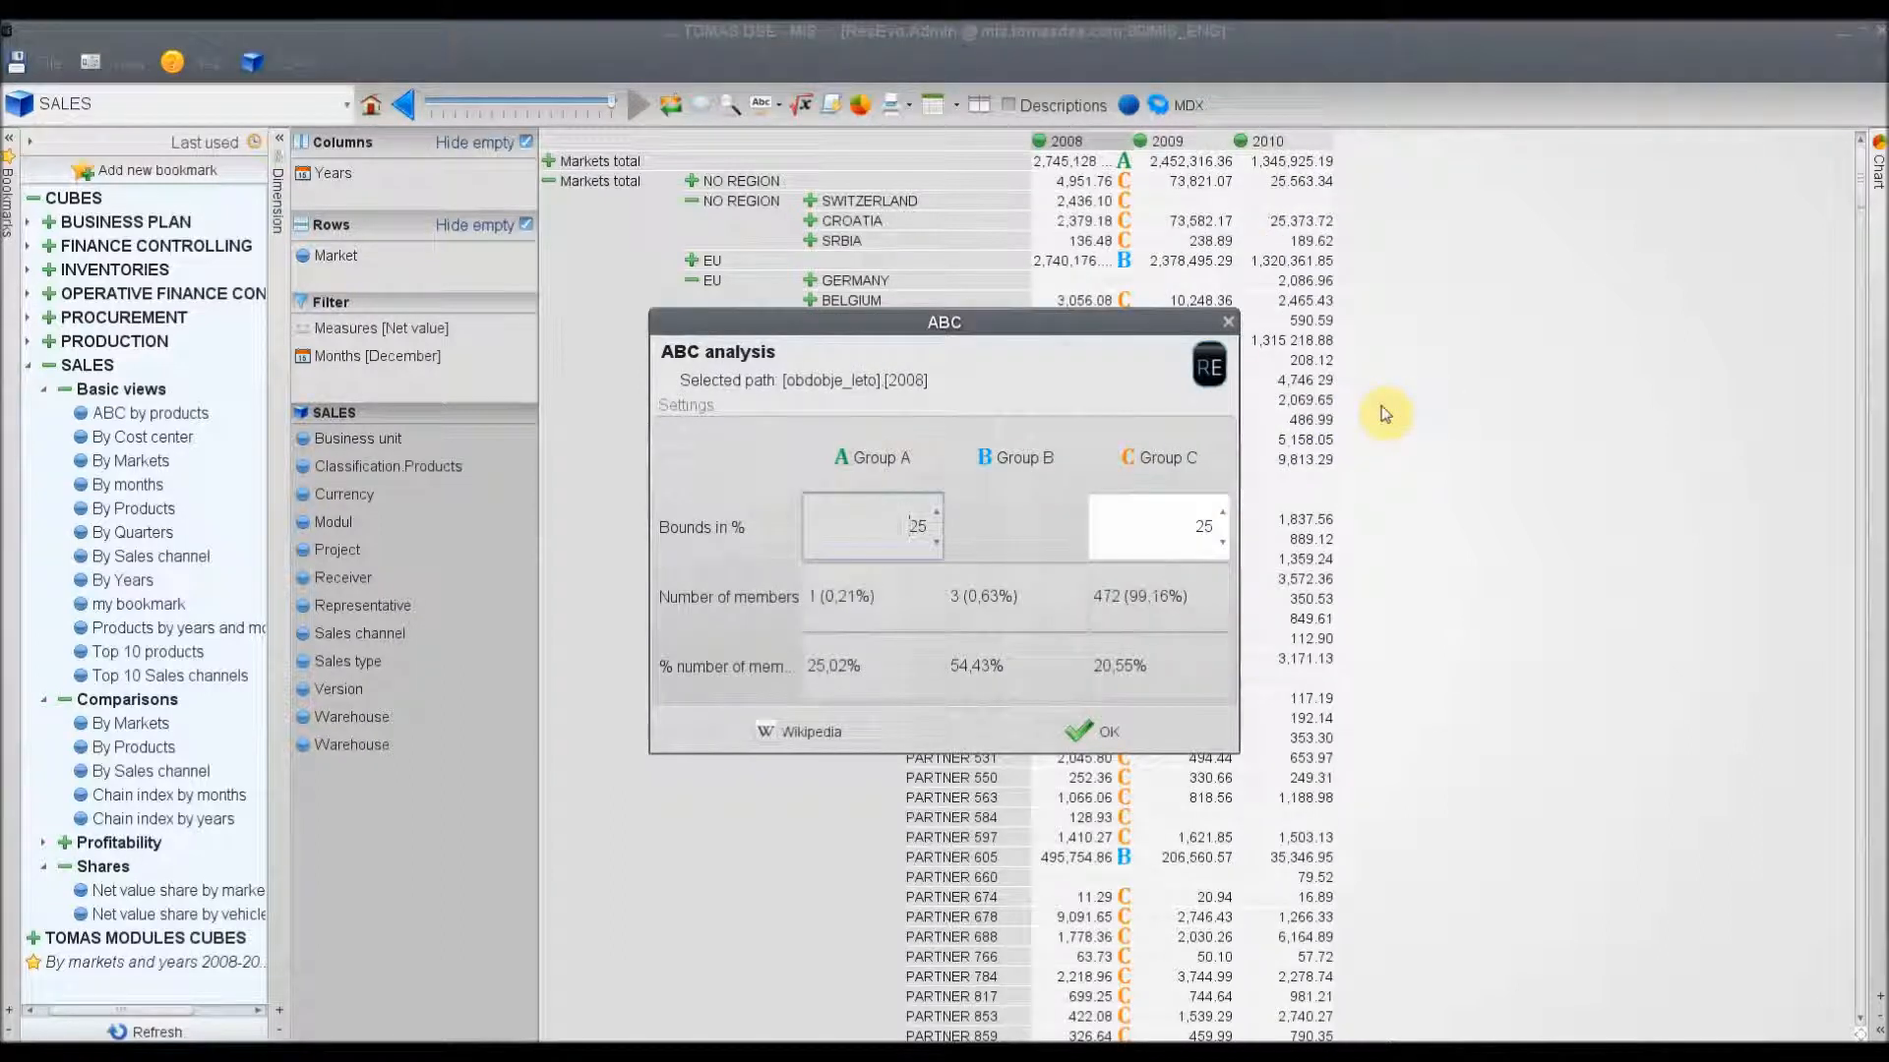
pyautogui.moveTo(903, 519); pyautogui.dragTo(944, 529)
pyautogui.write('80')
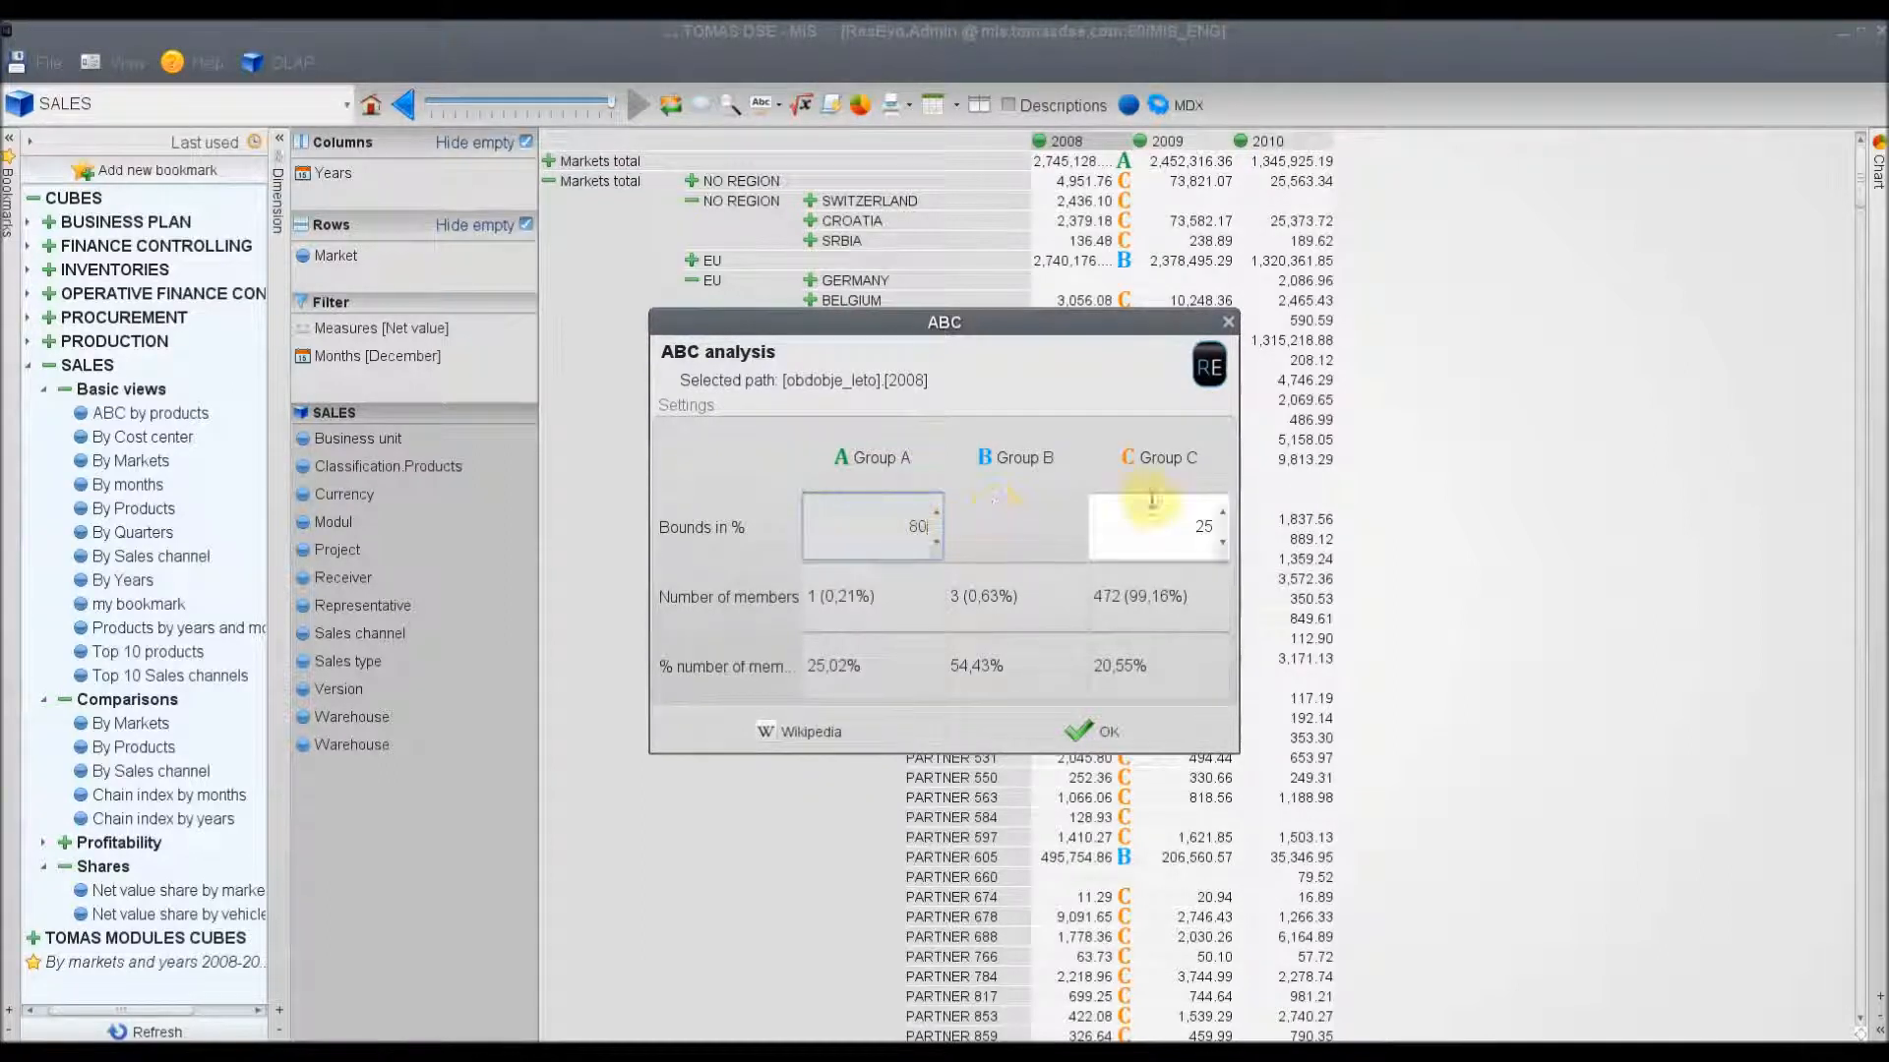
pyautogui.moveTo(1192, 524); pyautogui.dragTo(1223, 530)
pyautogui.write('10')
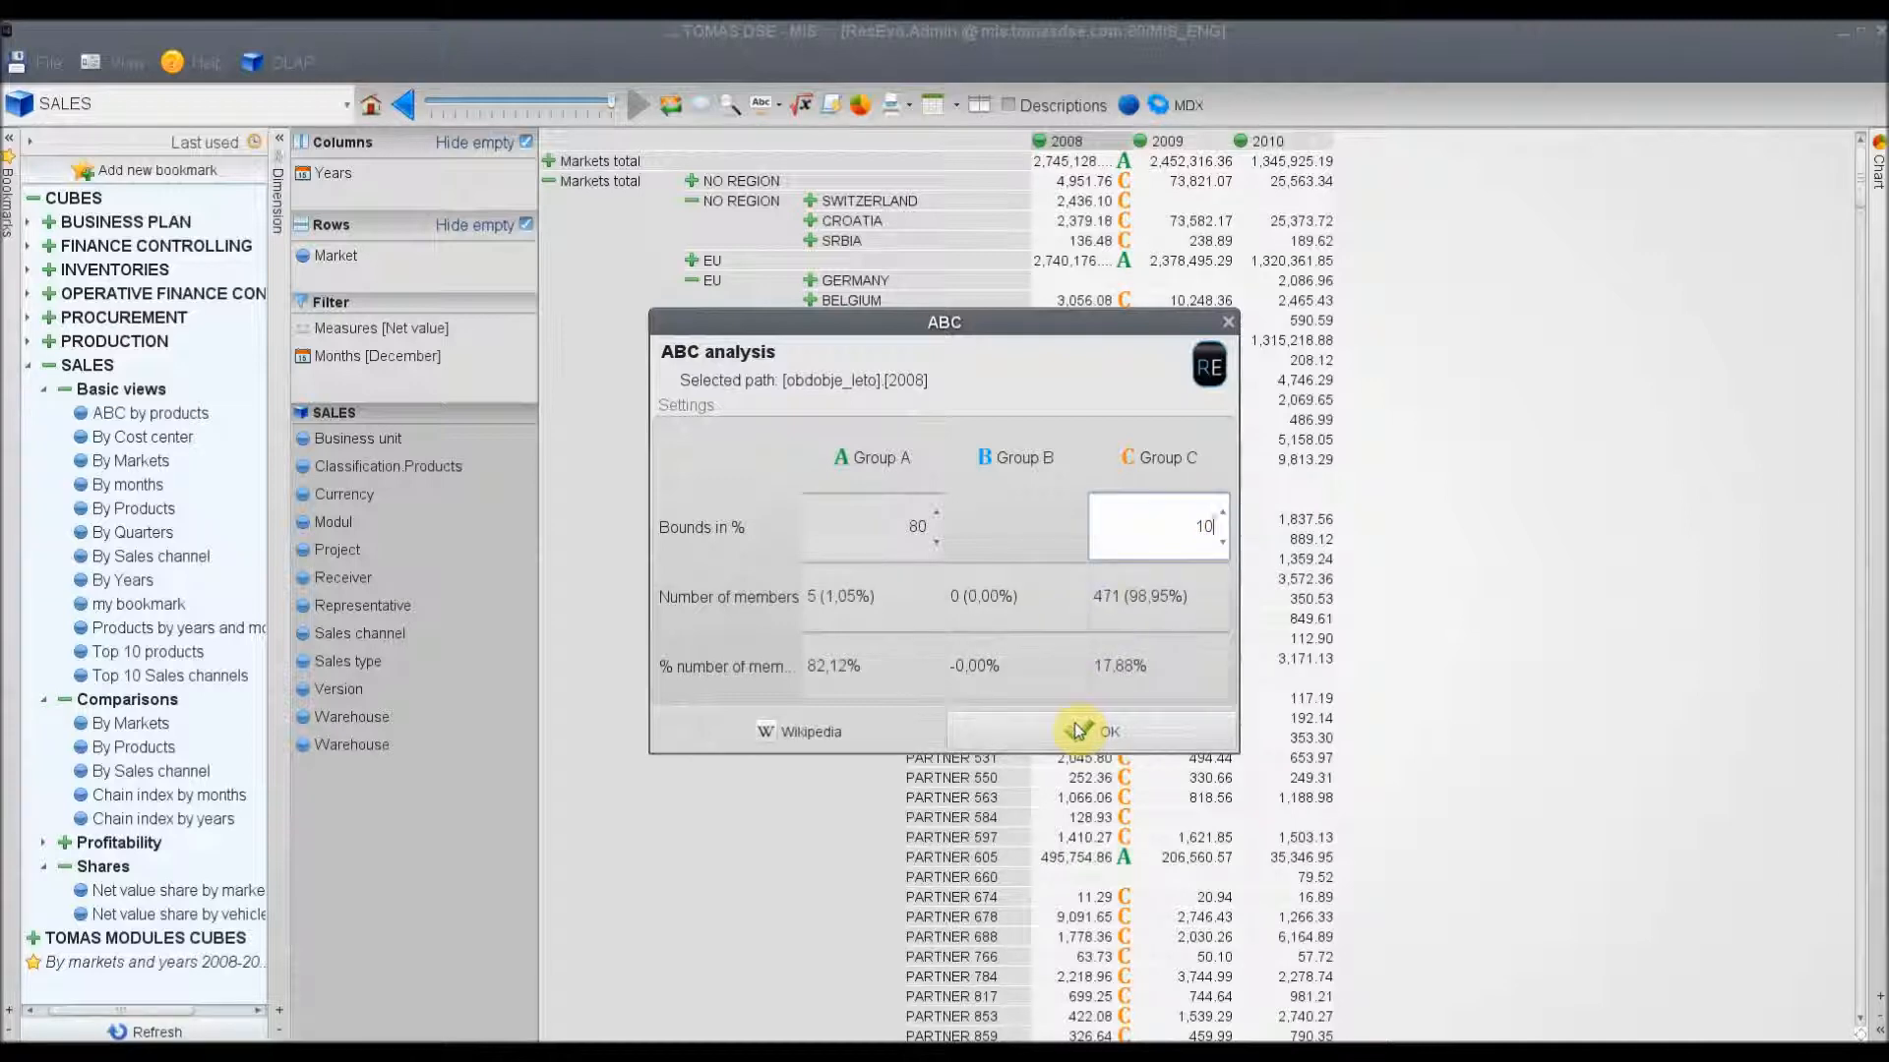
pyautogui.click(1079, 730)
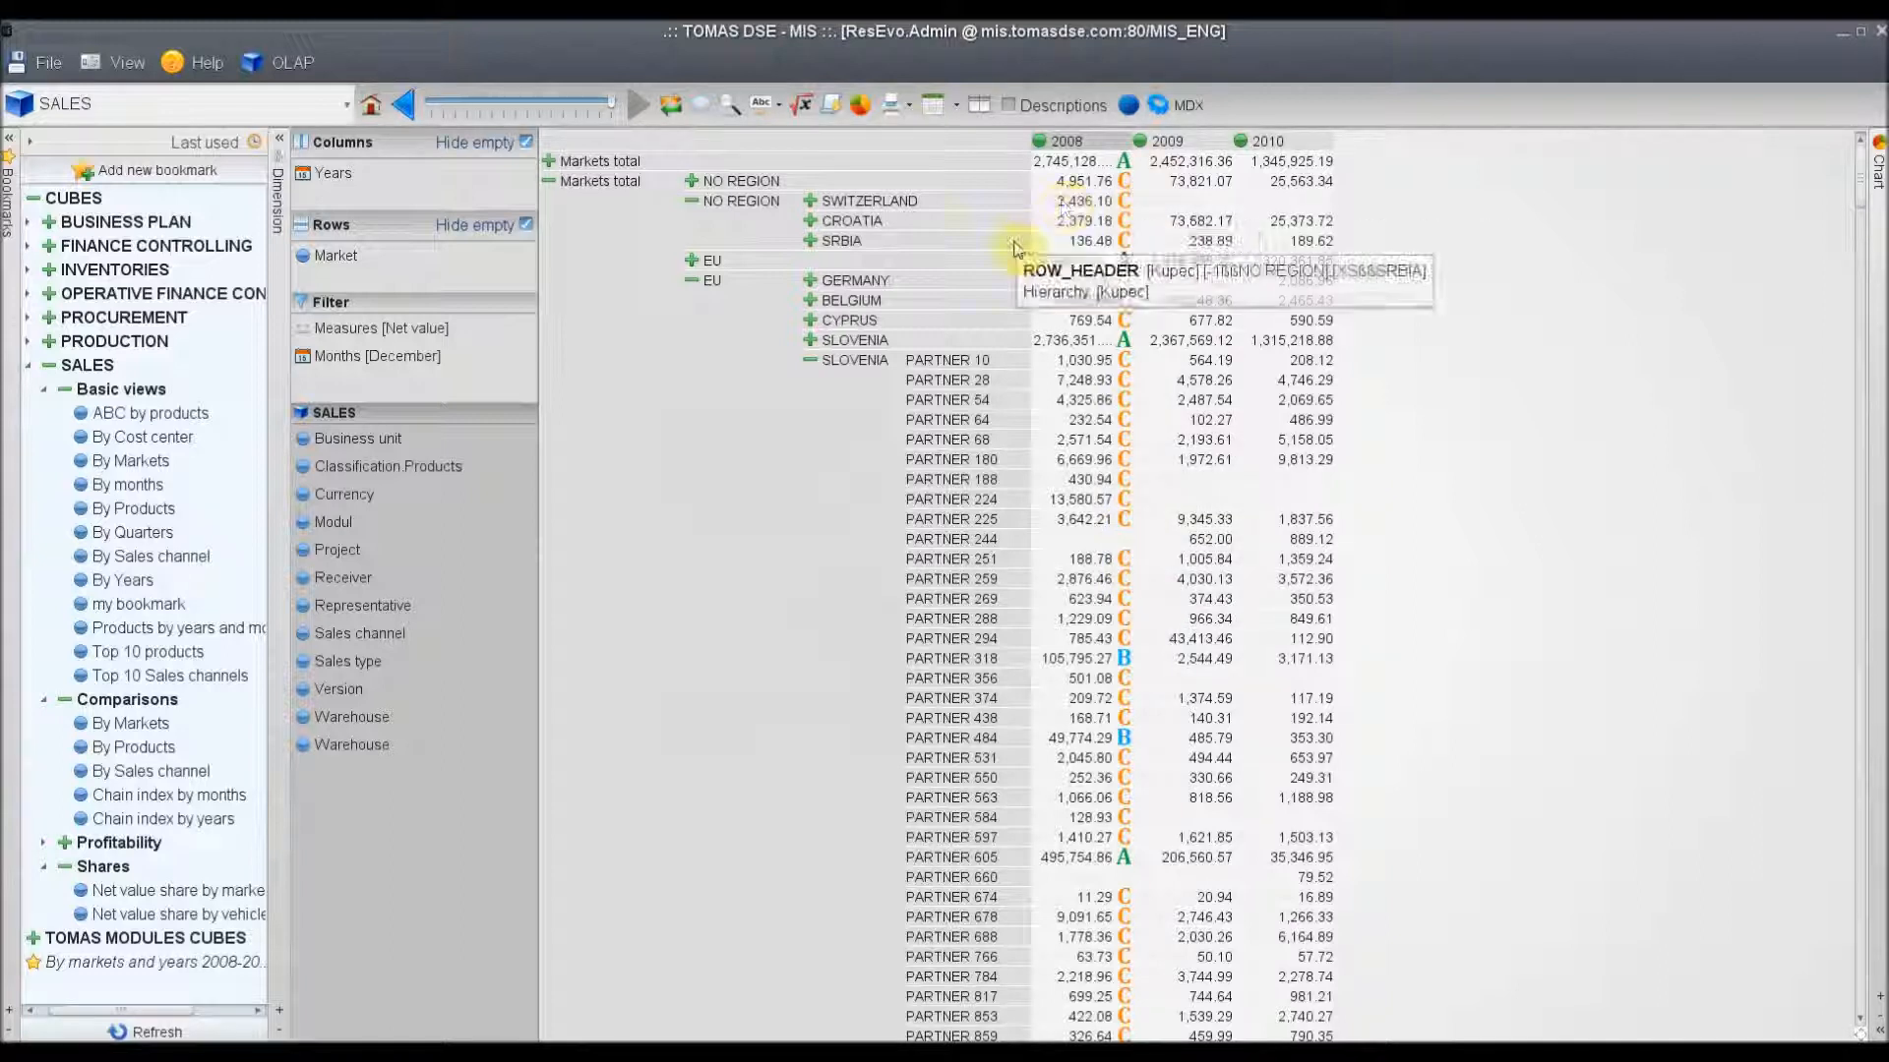
pyautogui.rightClick(1063, 147)
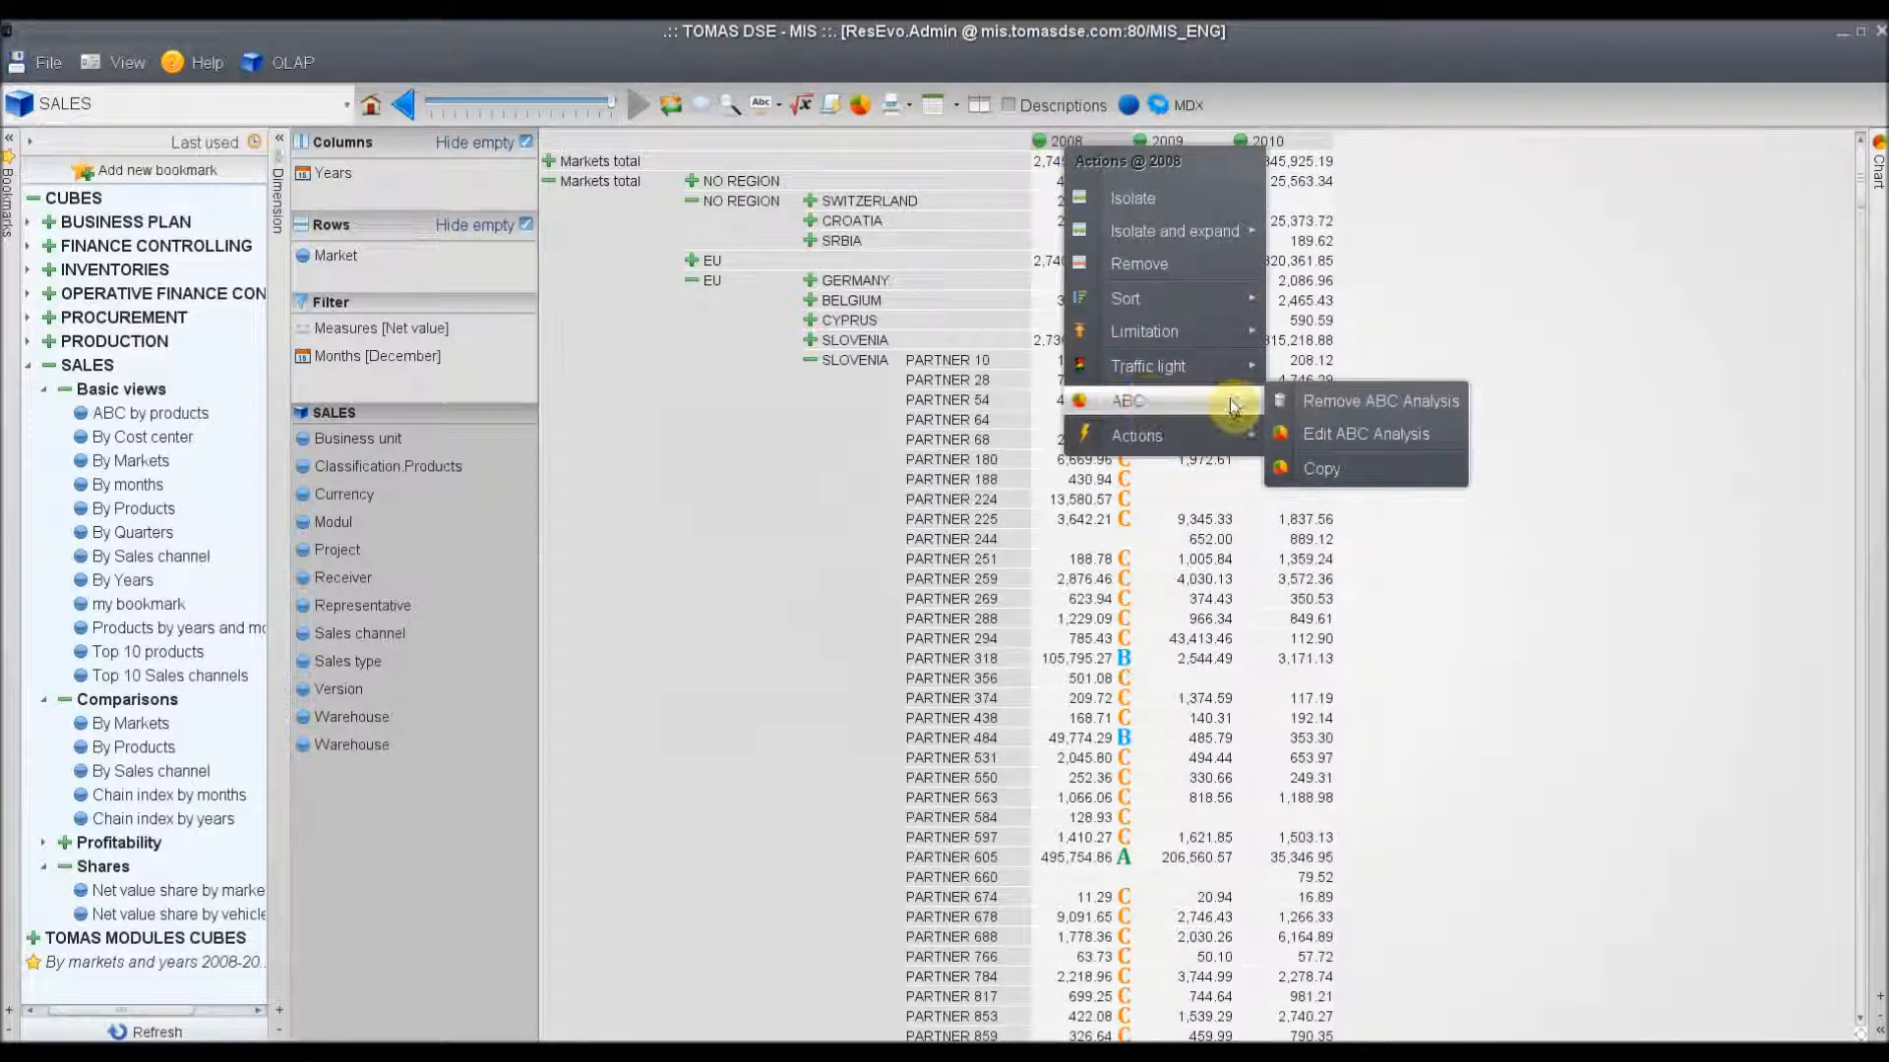
pyautogui.click(1340, 410)
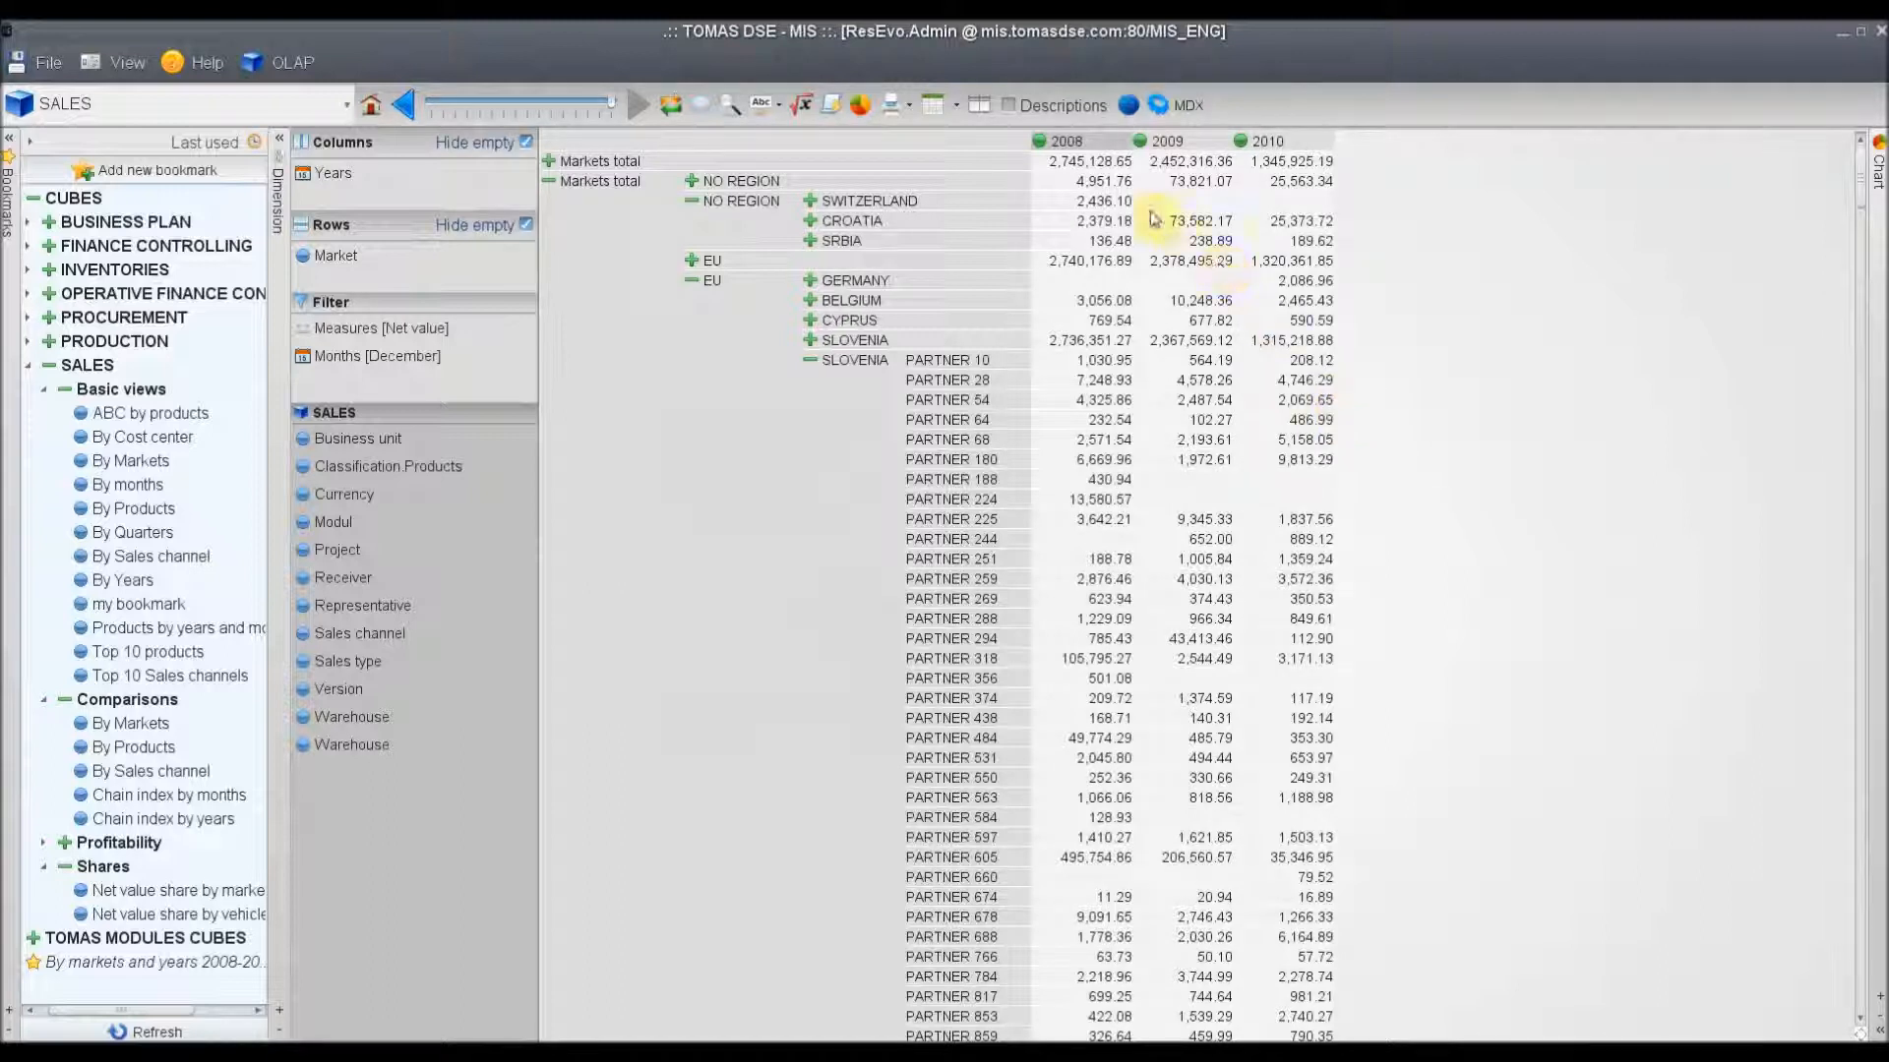
# - Try limiting the table to the top 5 rows by the 2008 column, and clear that sort again
pyautogui.click(1062, 147)
pyautogui.moveTo(1128, 340)
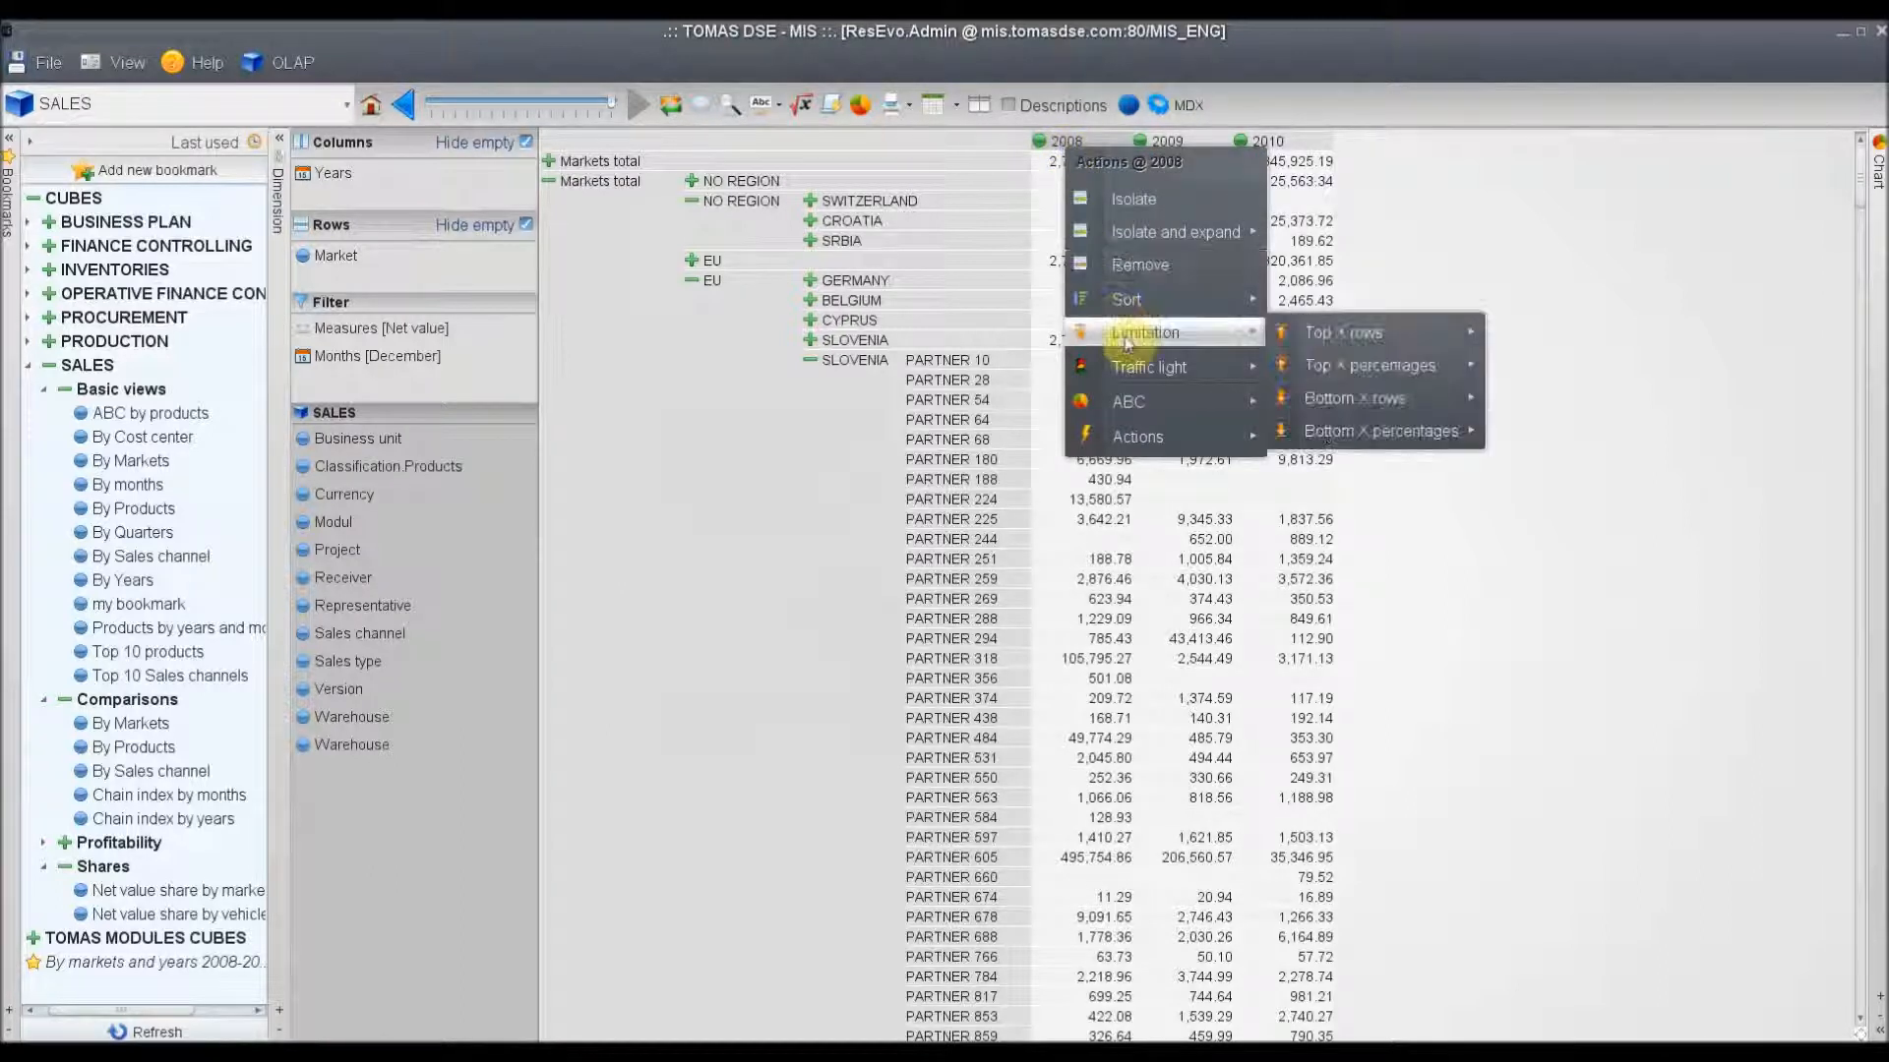
pyautogui.moveTo(1283, 334)
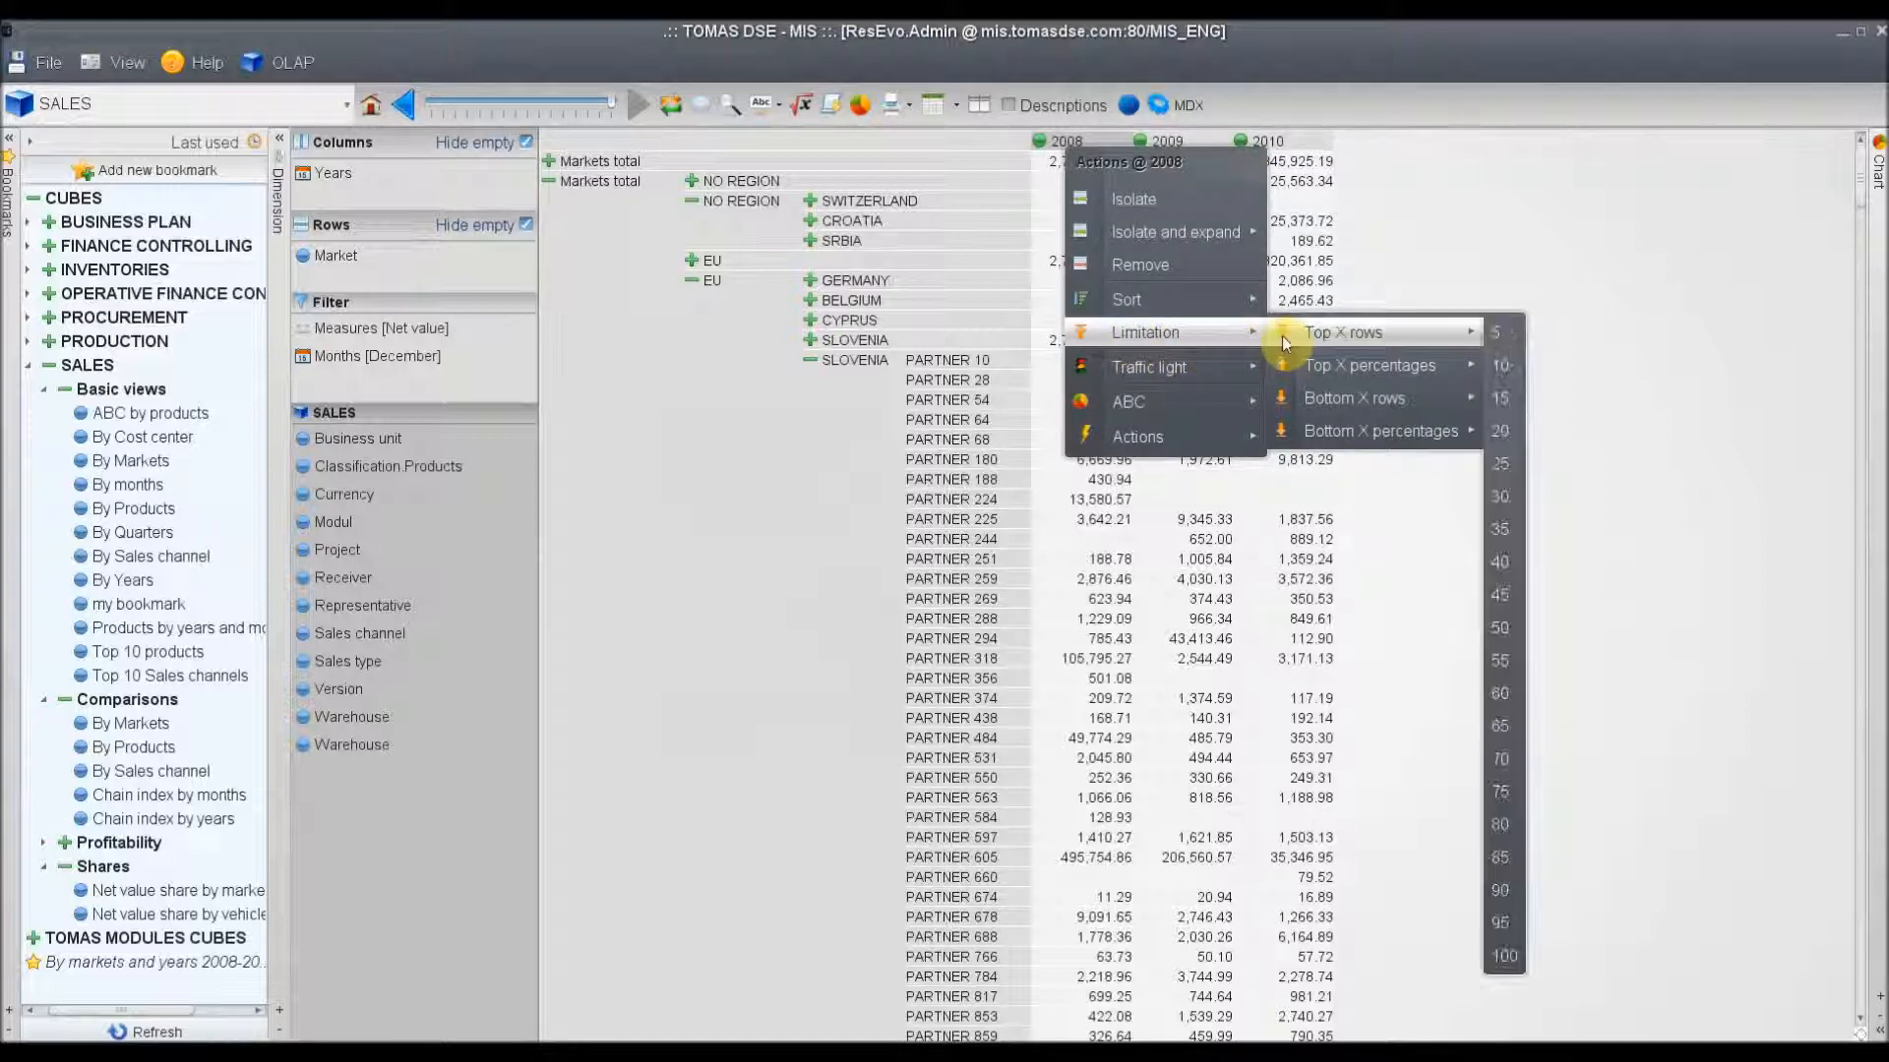
pyautogui.click(1499, 334)
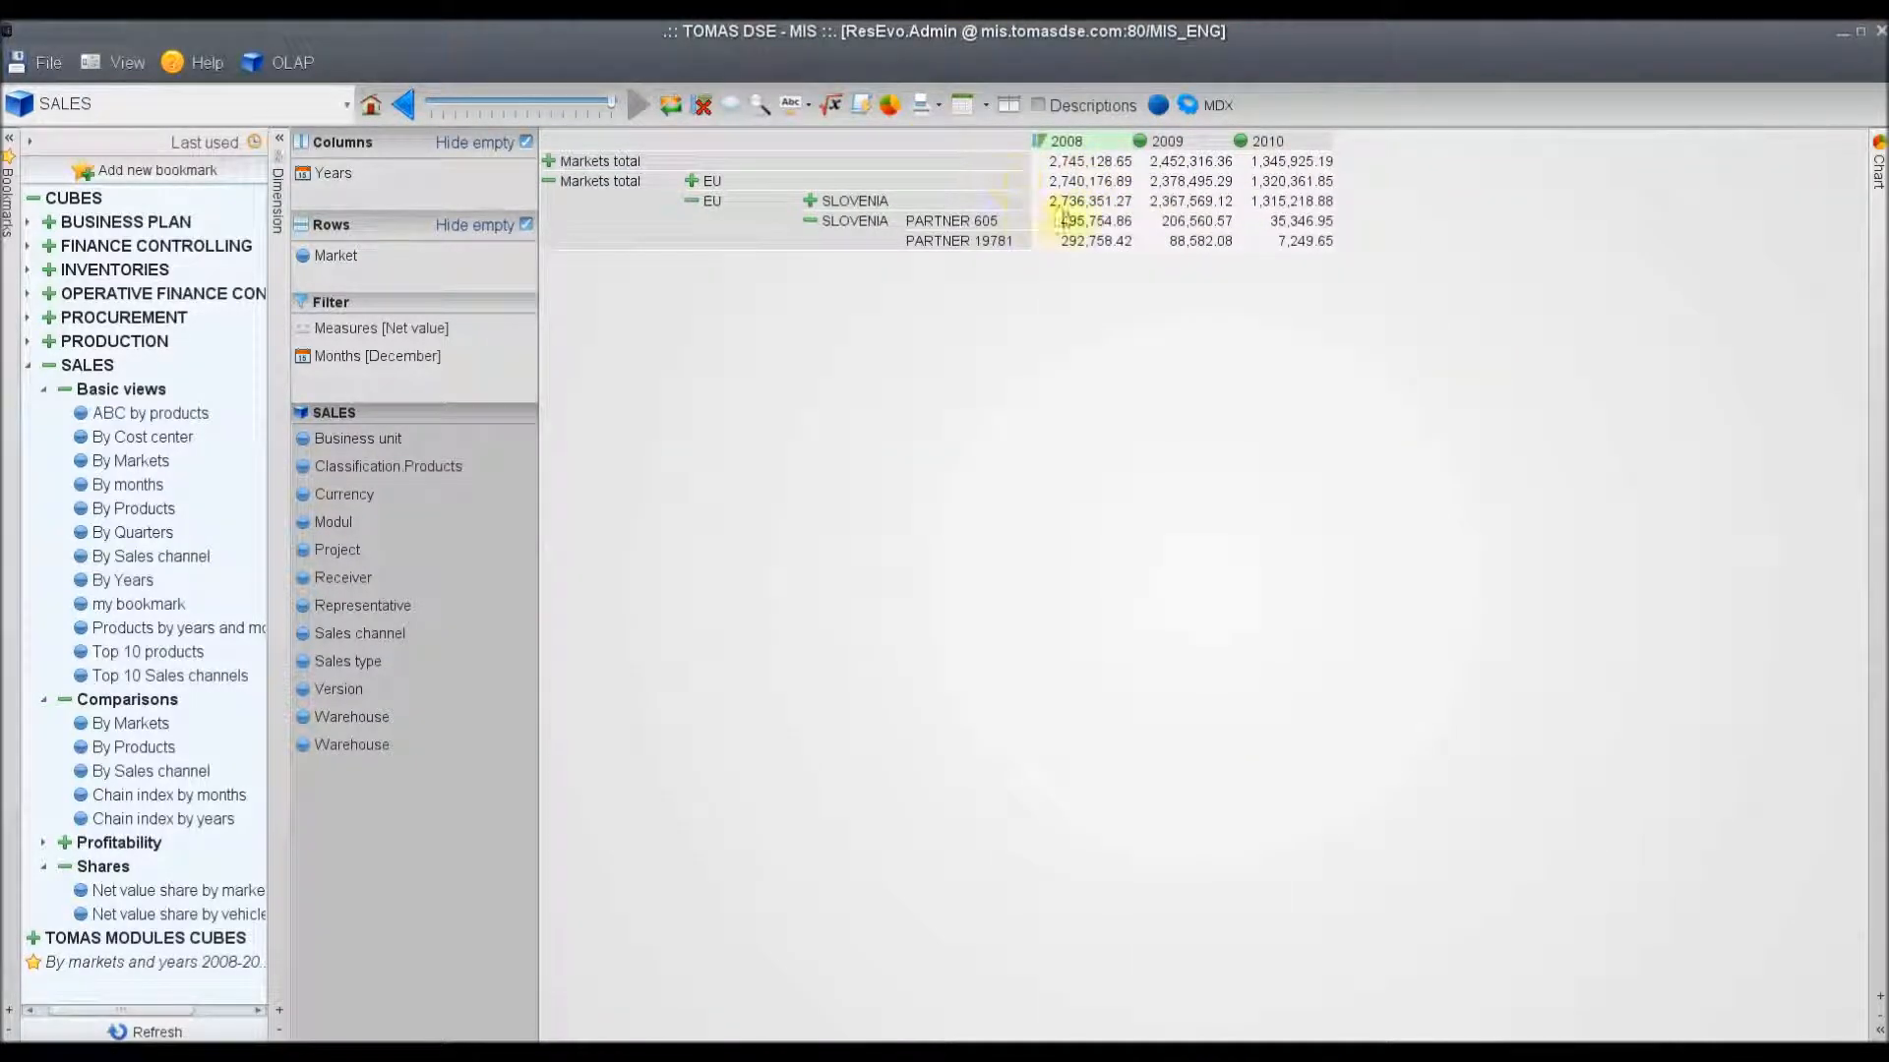
pyautogui.rightClick(1061, 148)
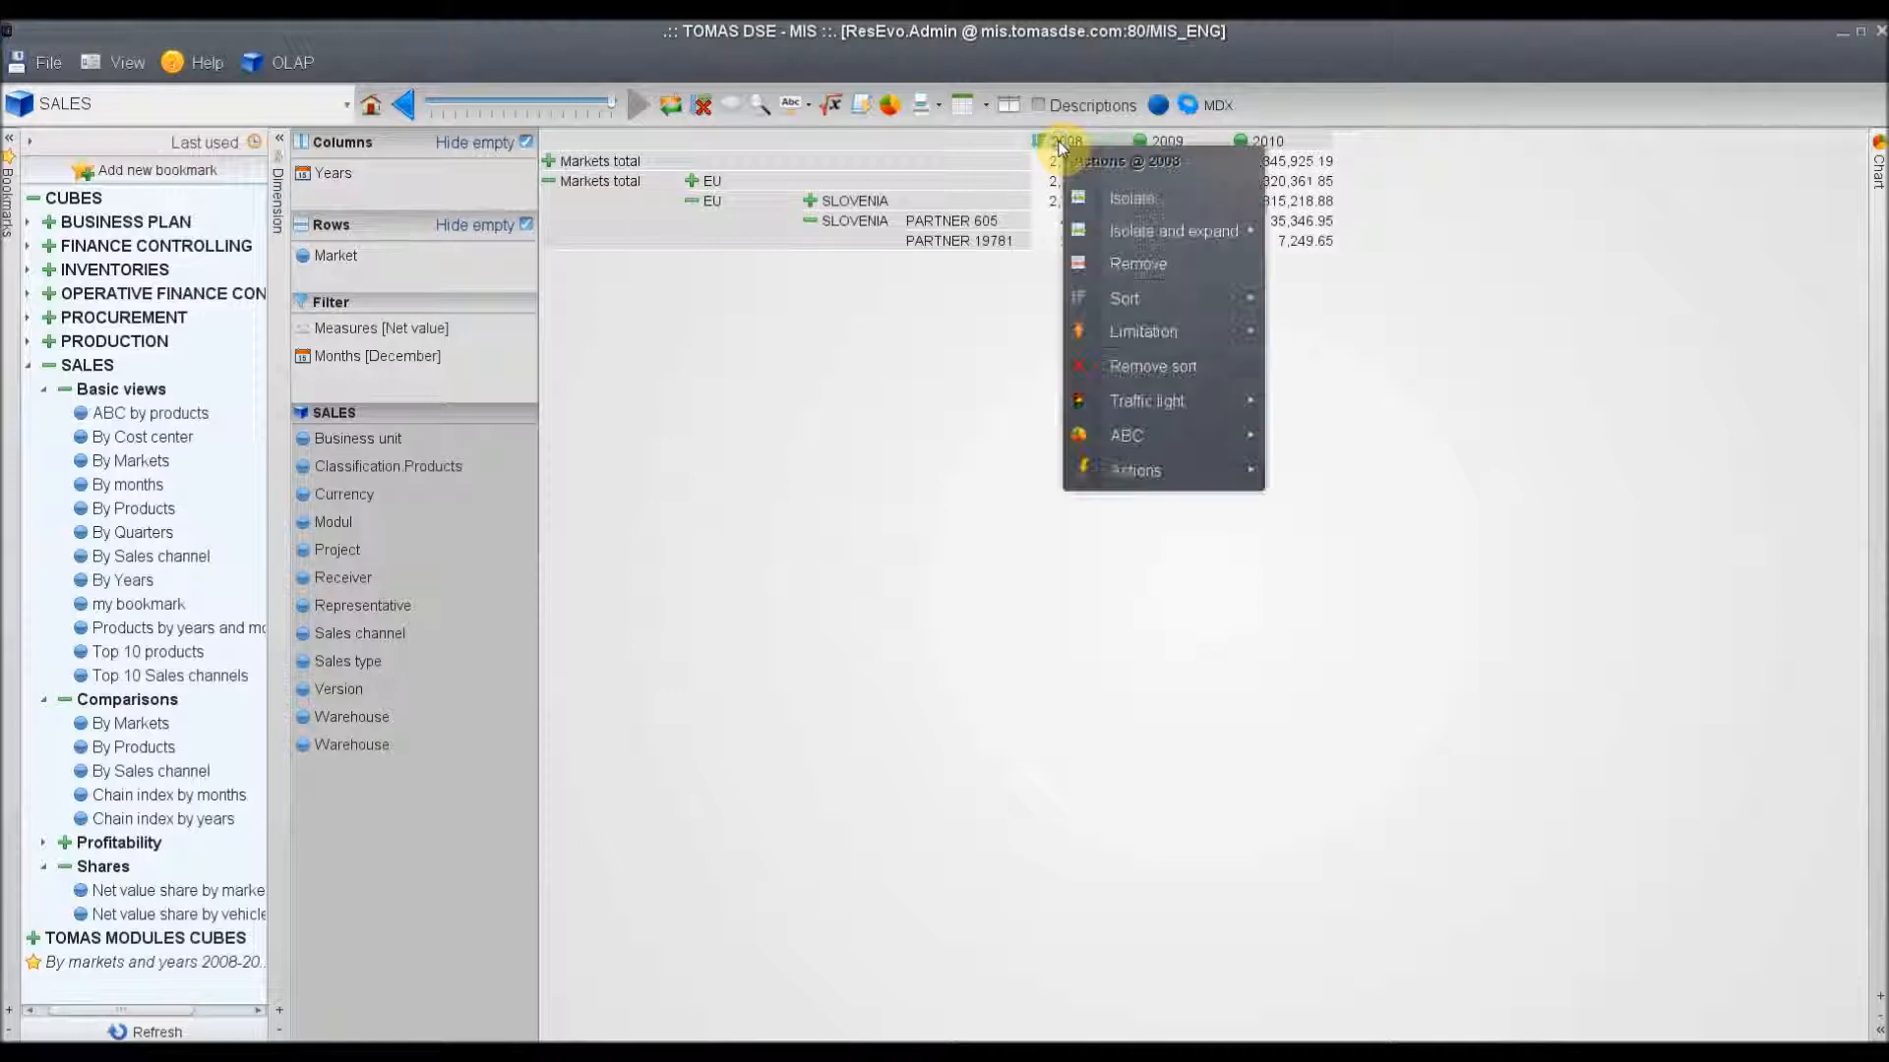
pyautogui.click(1108, 366)
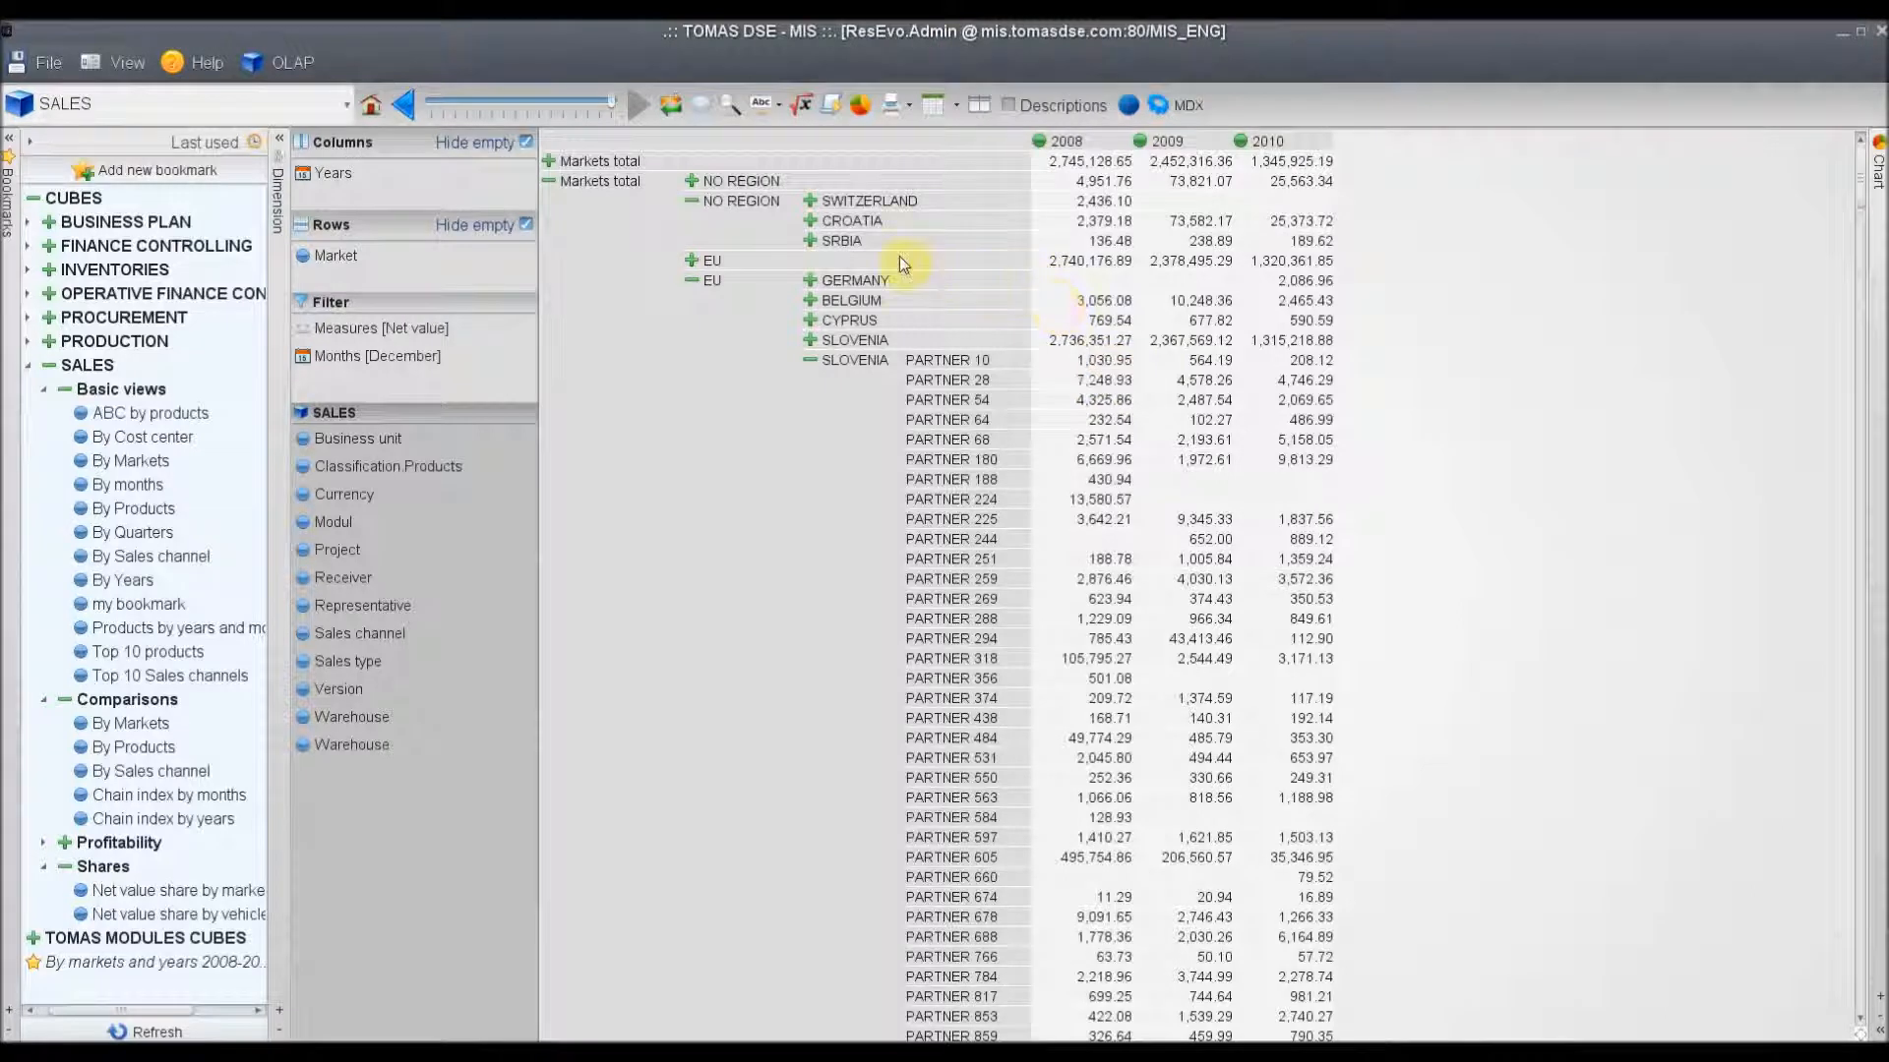
# - Try isolating the GERMANY row, and return to the previous view with all markets
pyautogui.rightClick(858, 288)
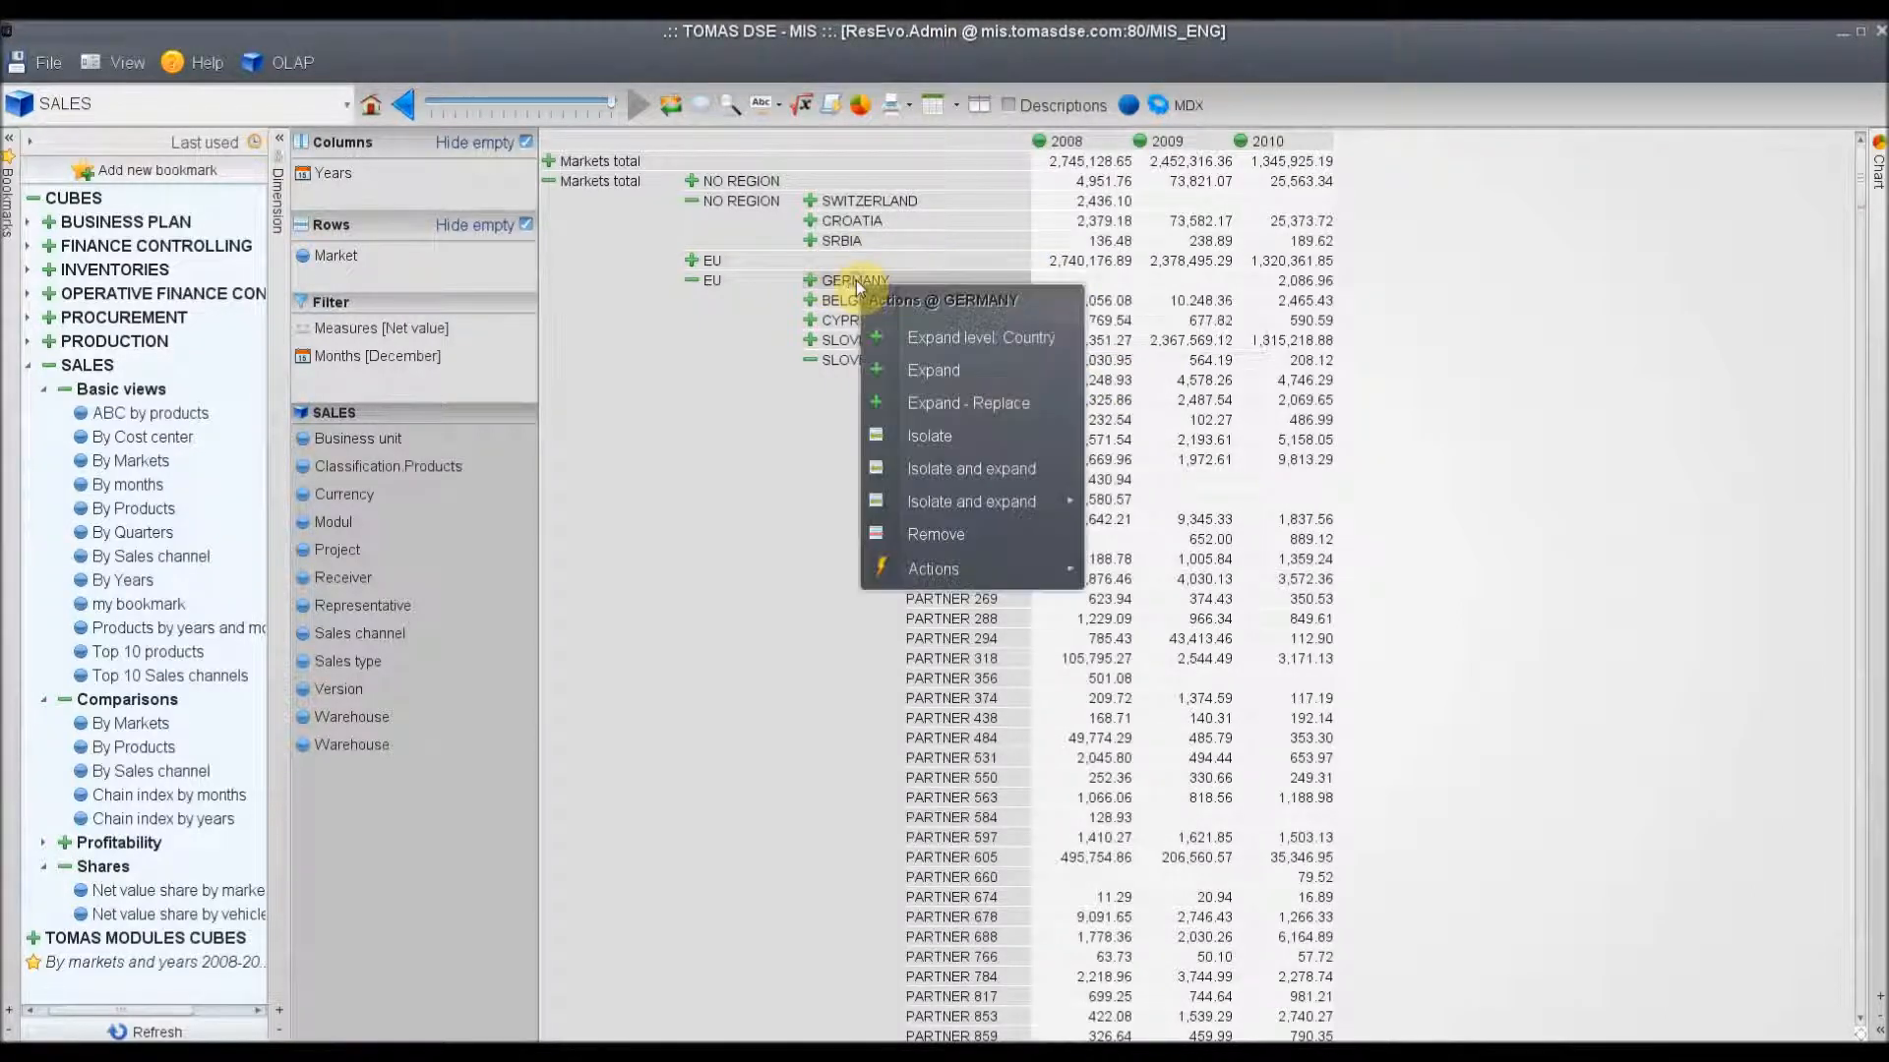
pyautogui.click(917, 437)
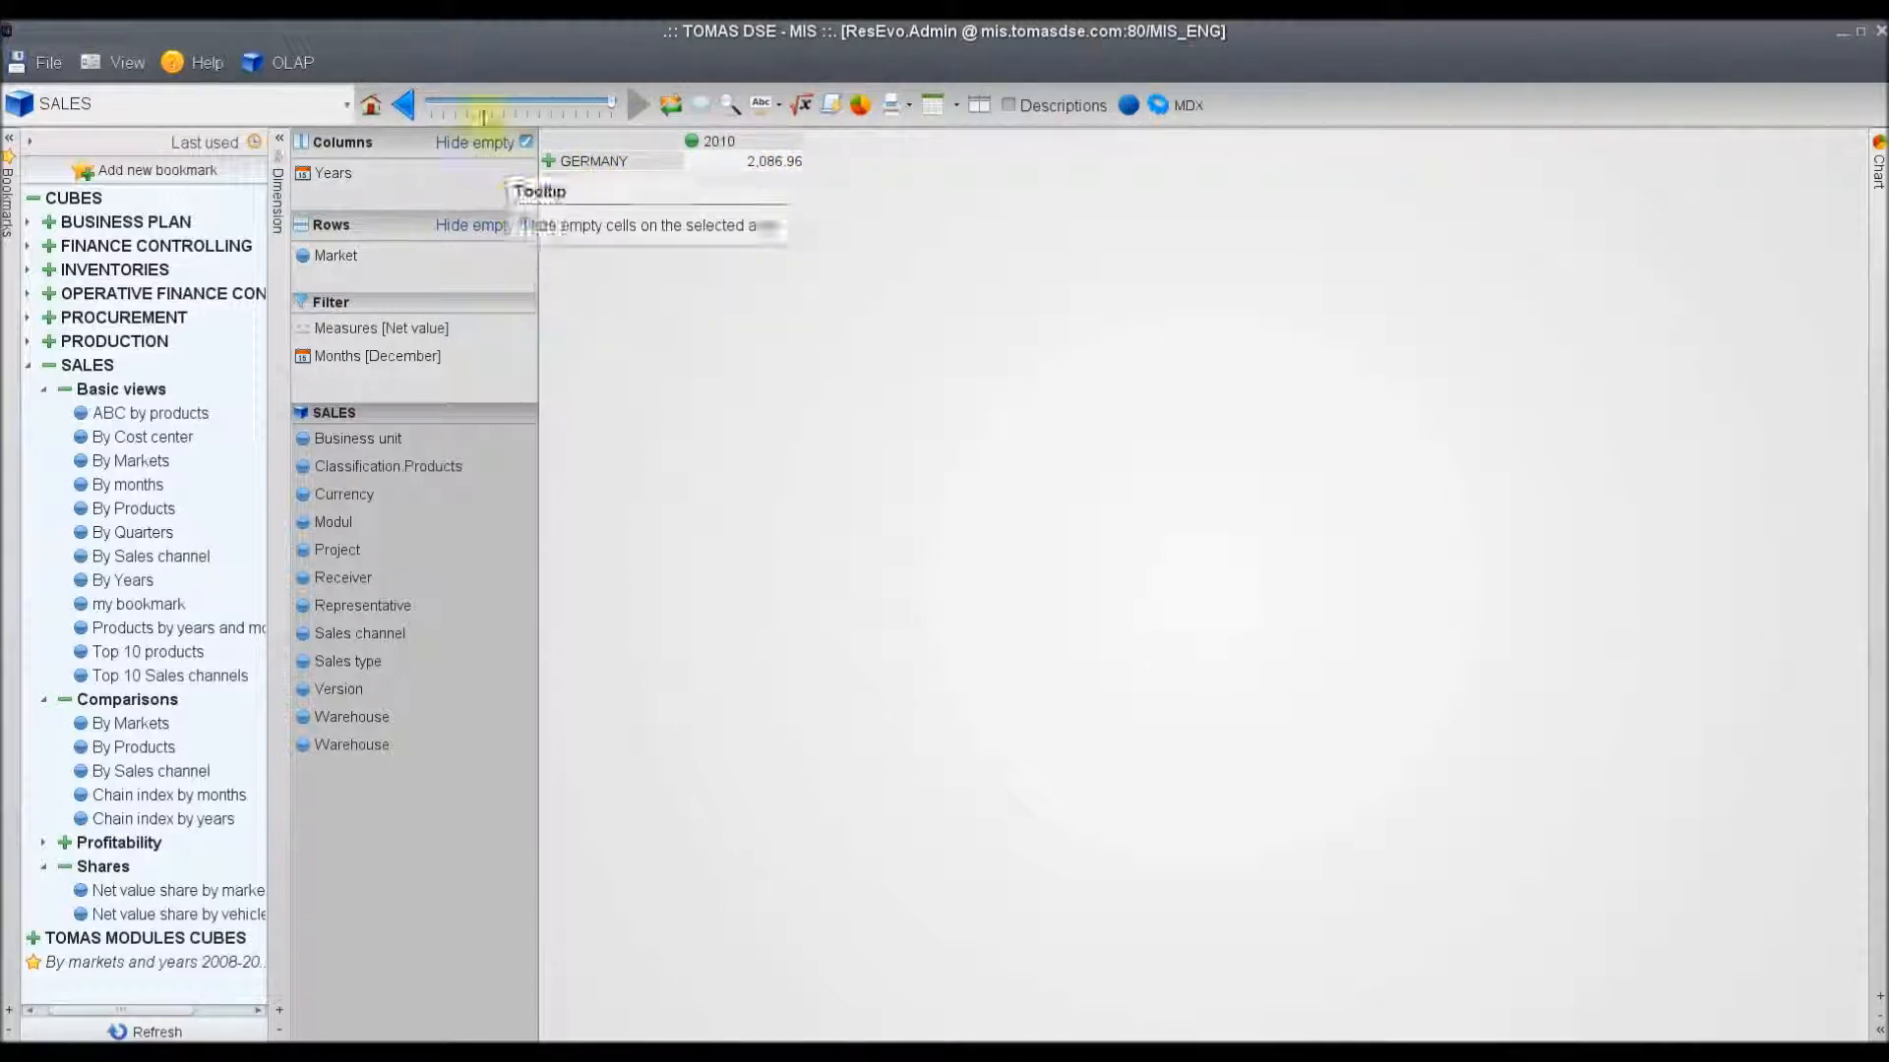
pyautogui.click(406, 104)
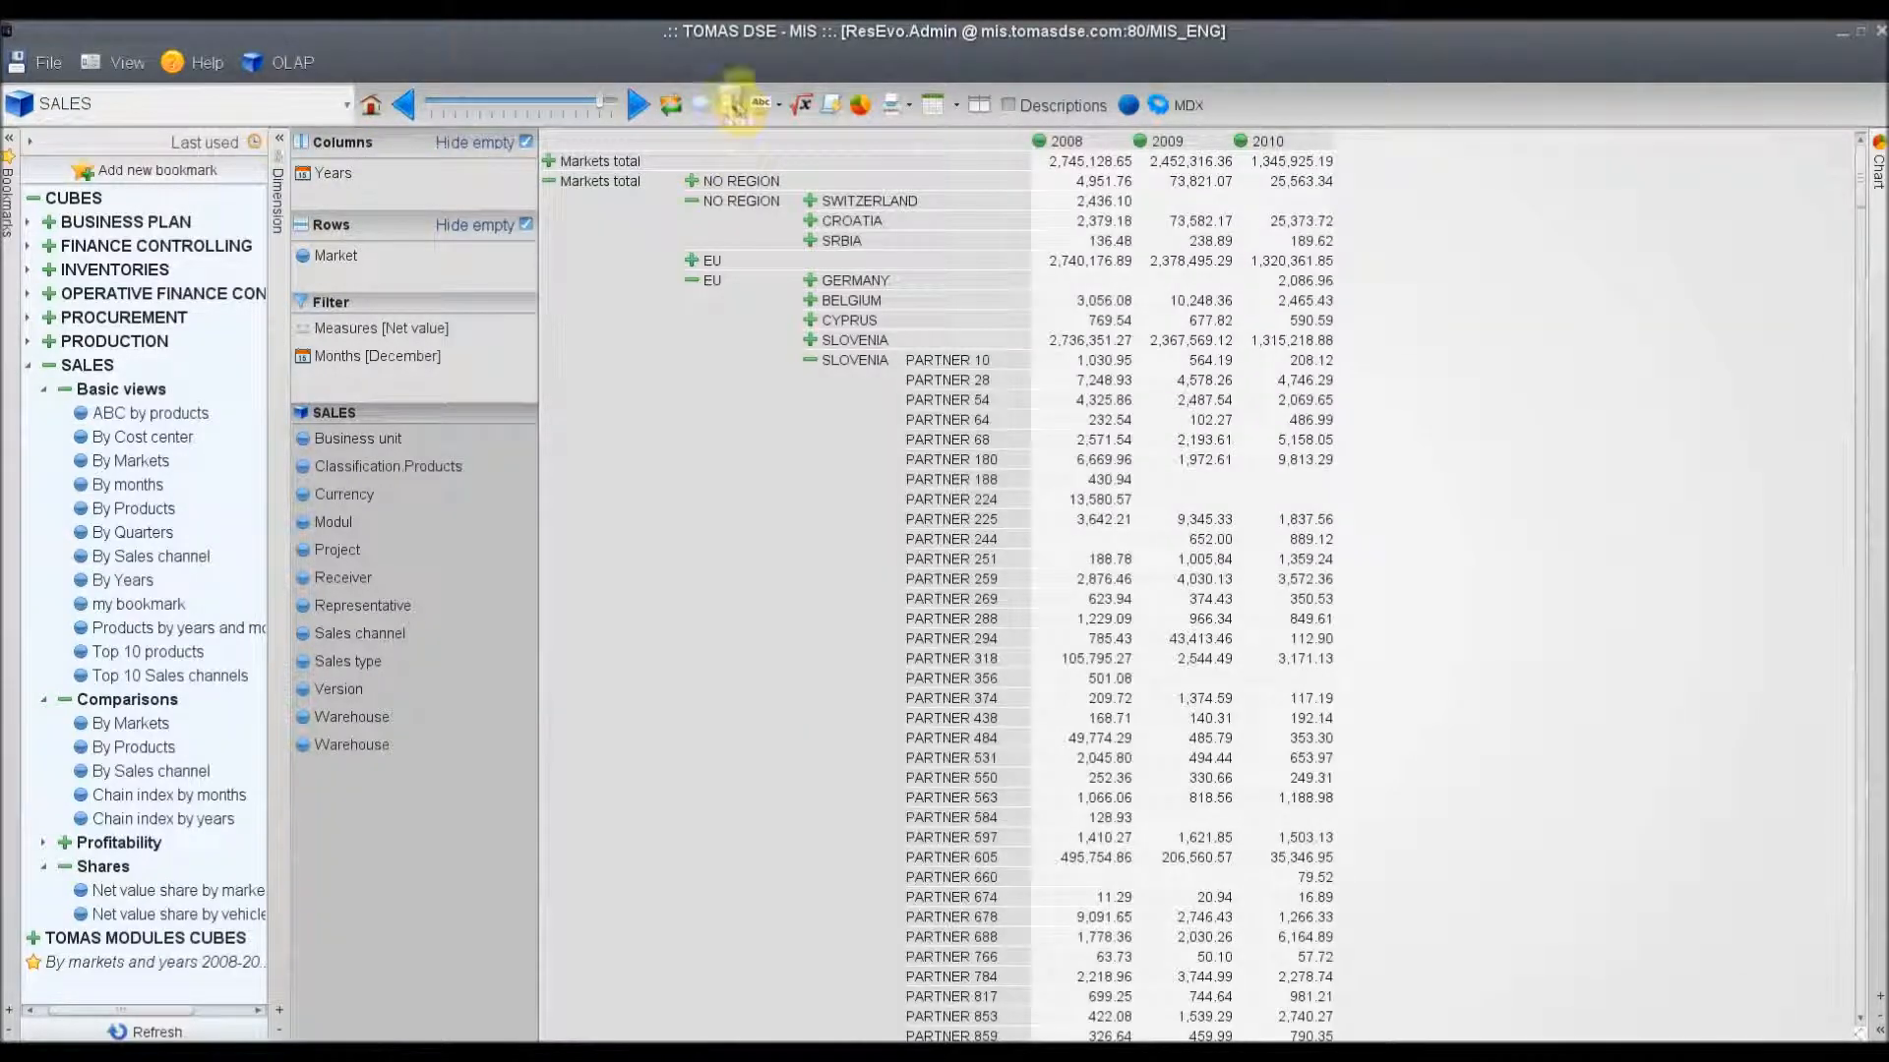
# - Mark all table values matching >20000, and close the marking bar after viewing them
pyautogui.click(731, 107)
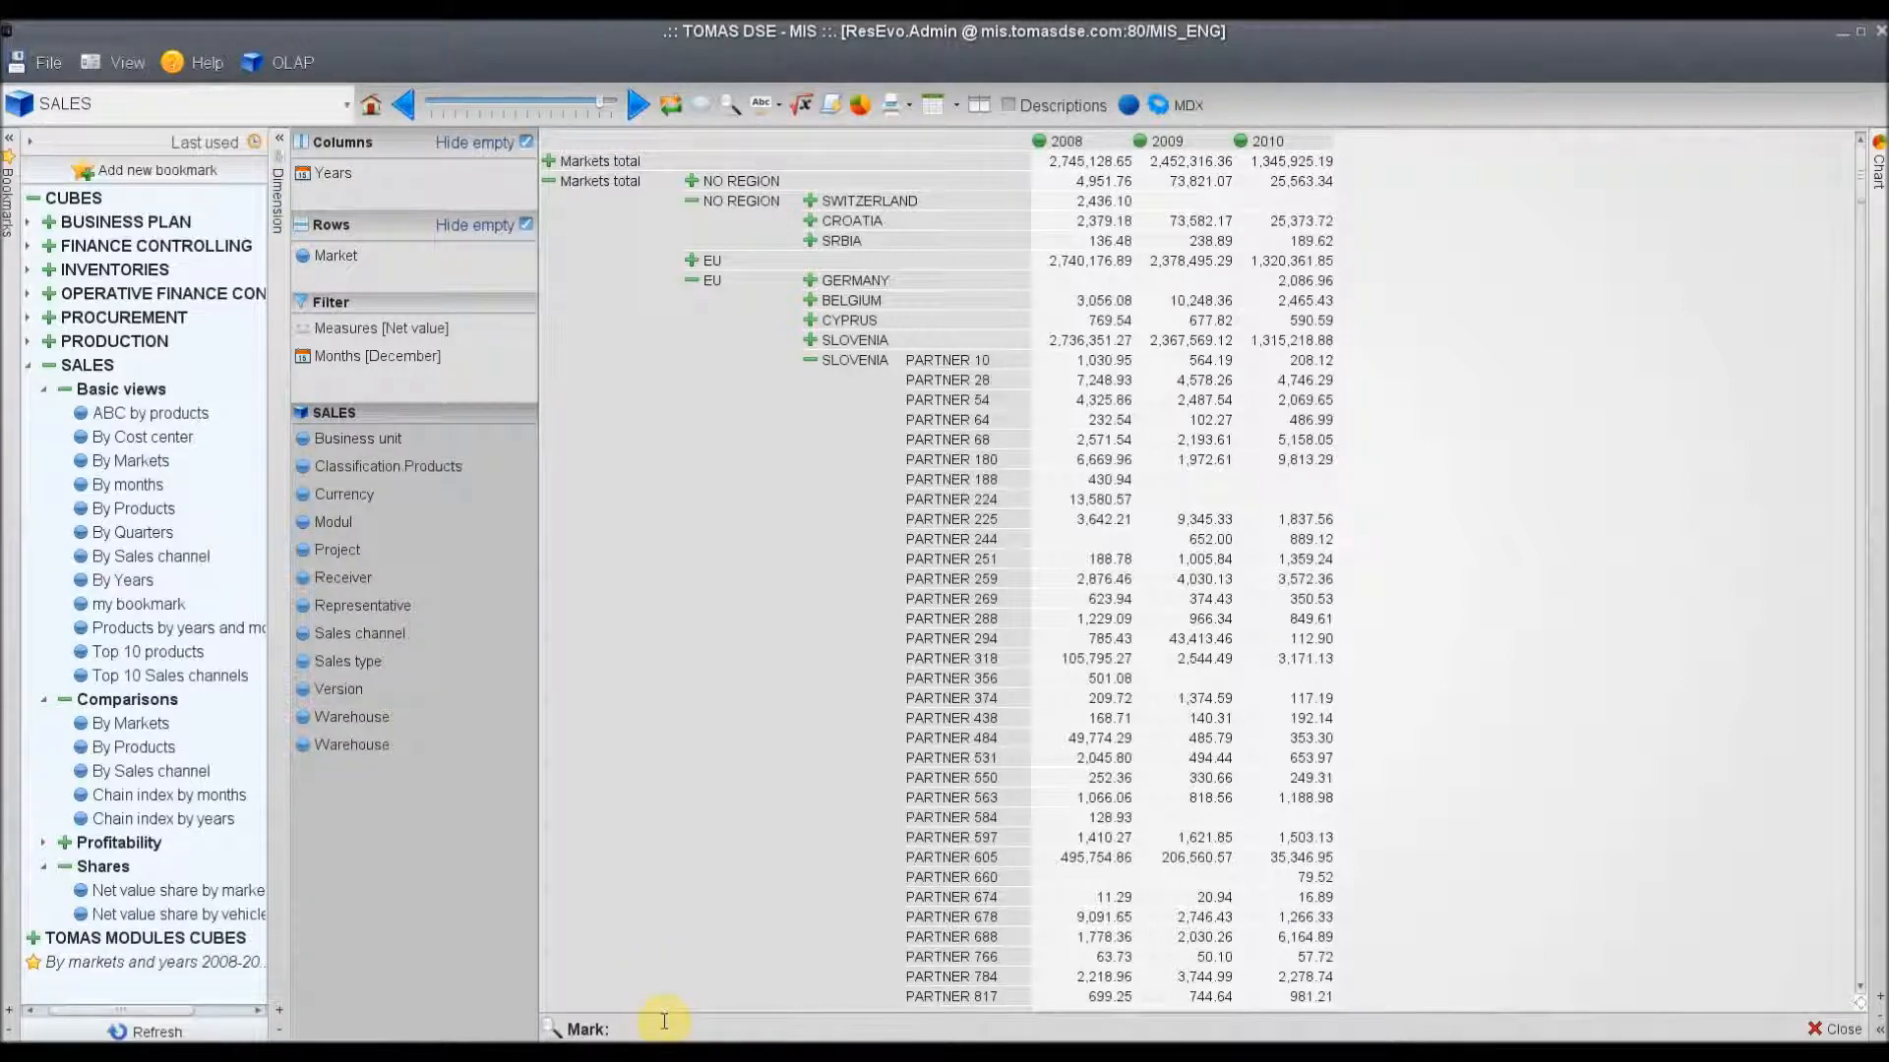
pyautogui.write('>20000')
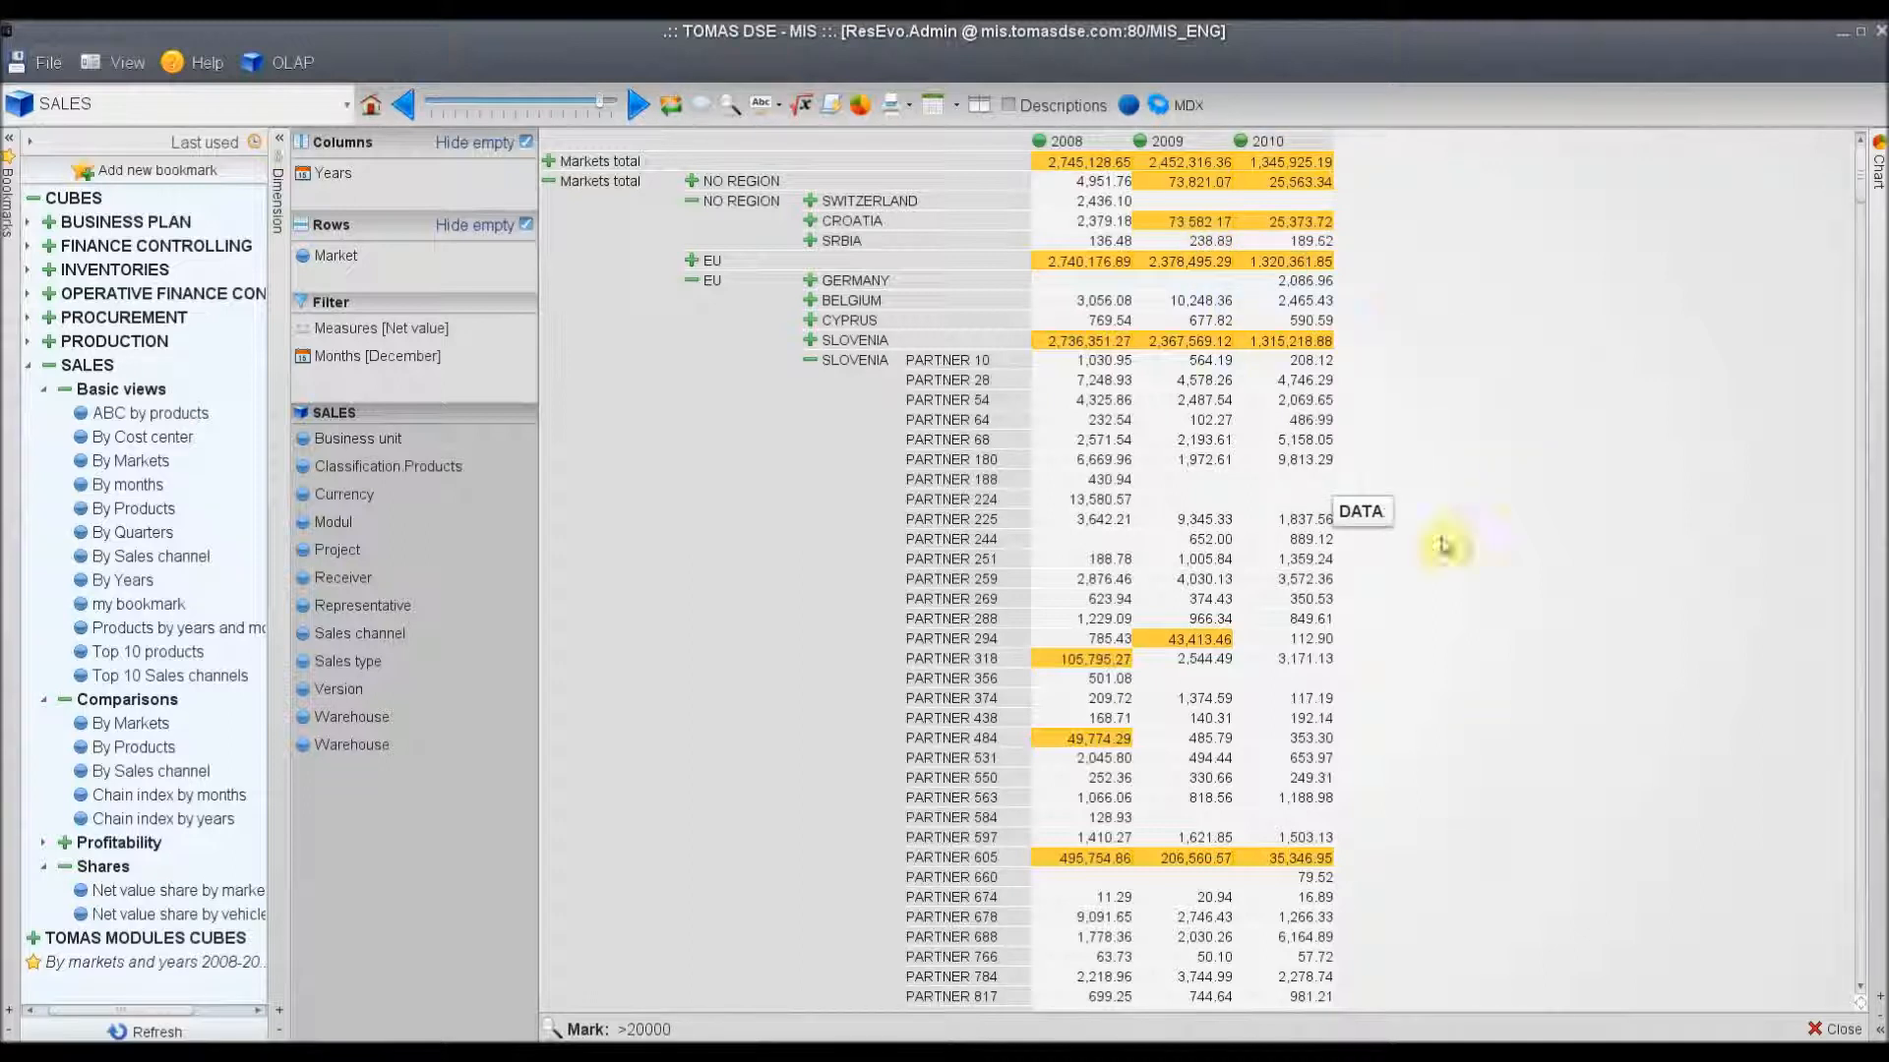
pyautogui.click(1841, 1028)
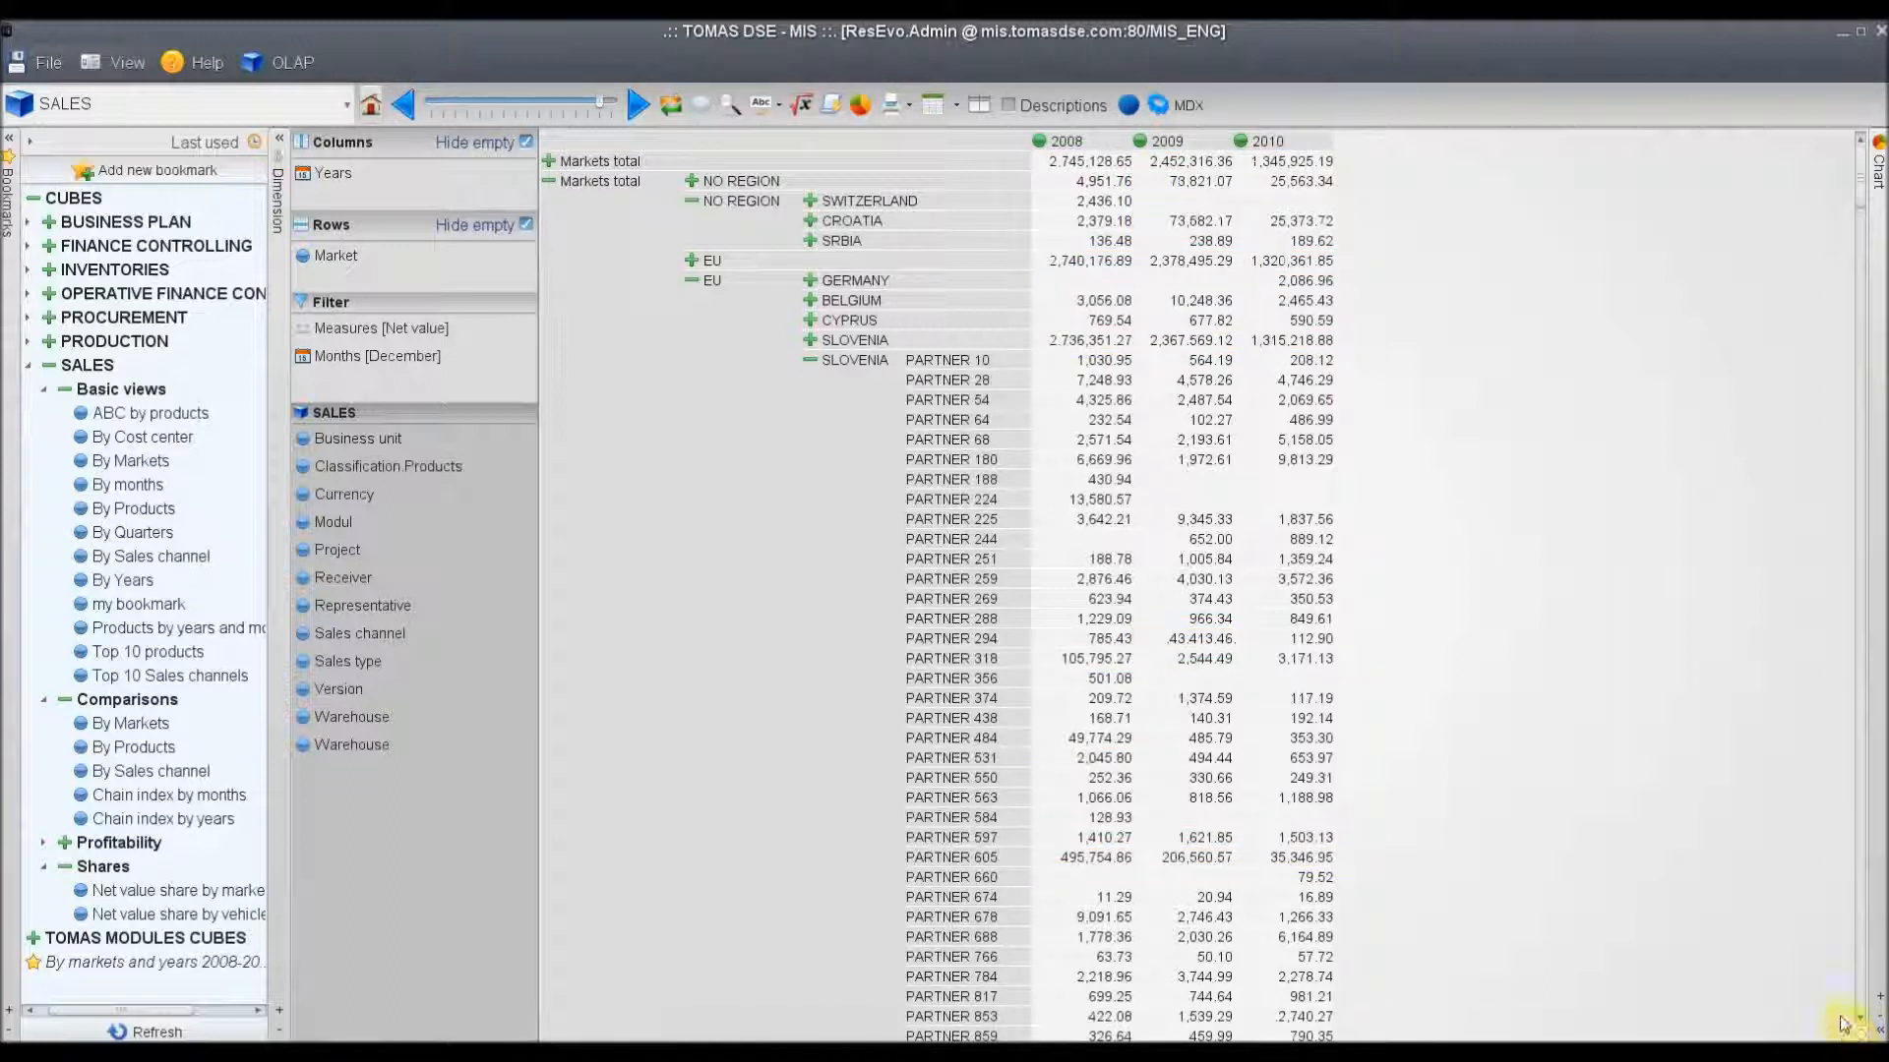
# - Open the decomposition tree for the EU value in 2008 and drill down its net value by Sales channel
pyautogui.rightClick(1065, 259)
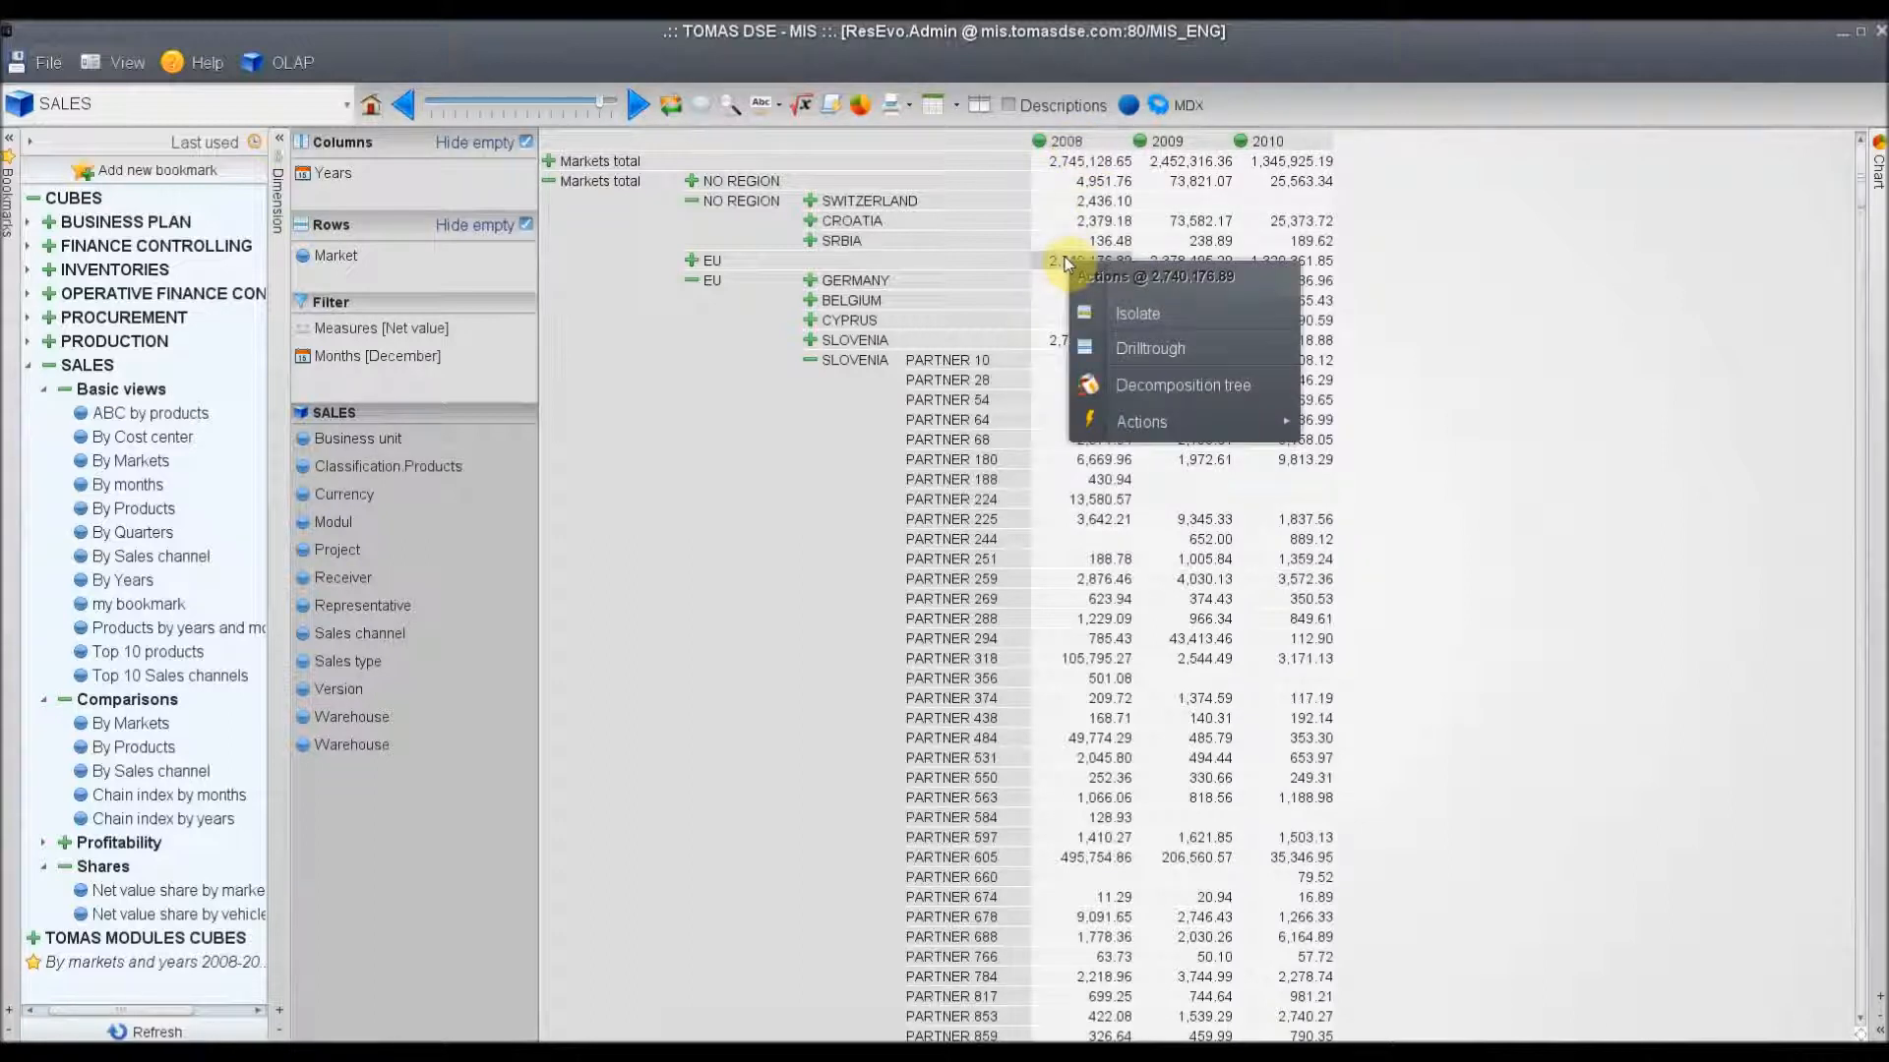
pyautogui.click(1125, 387)
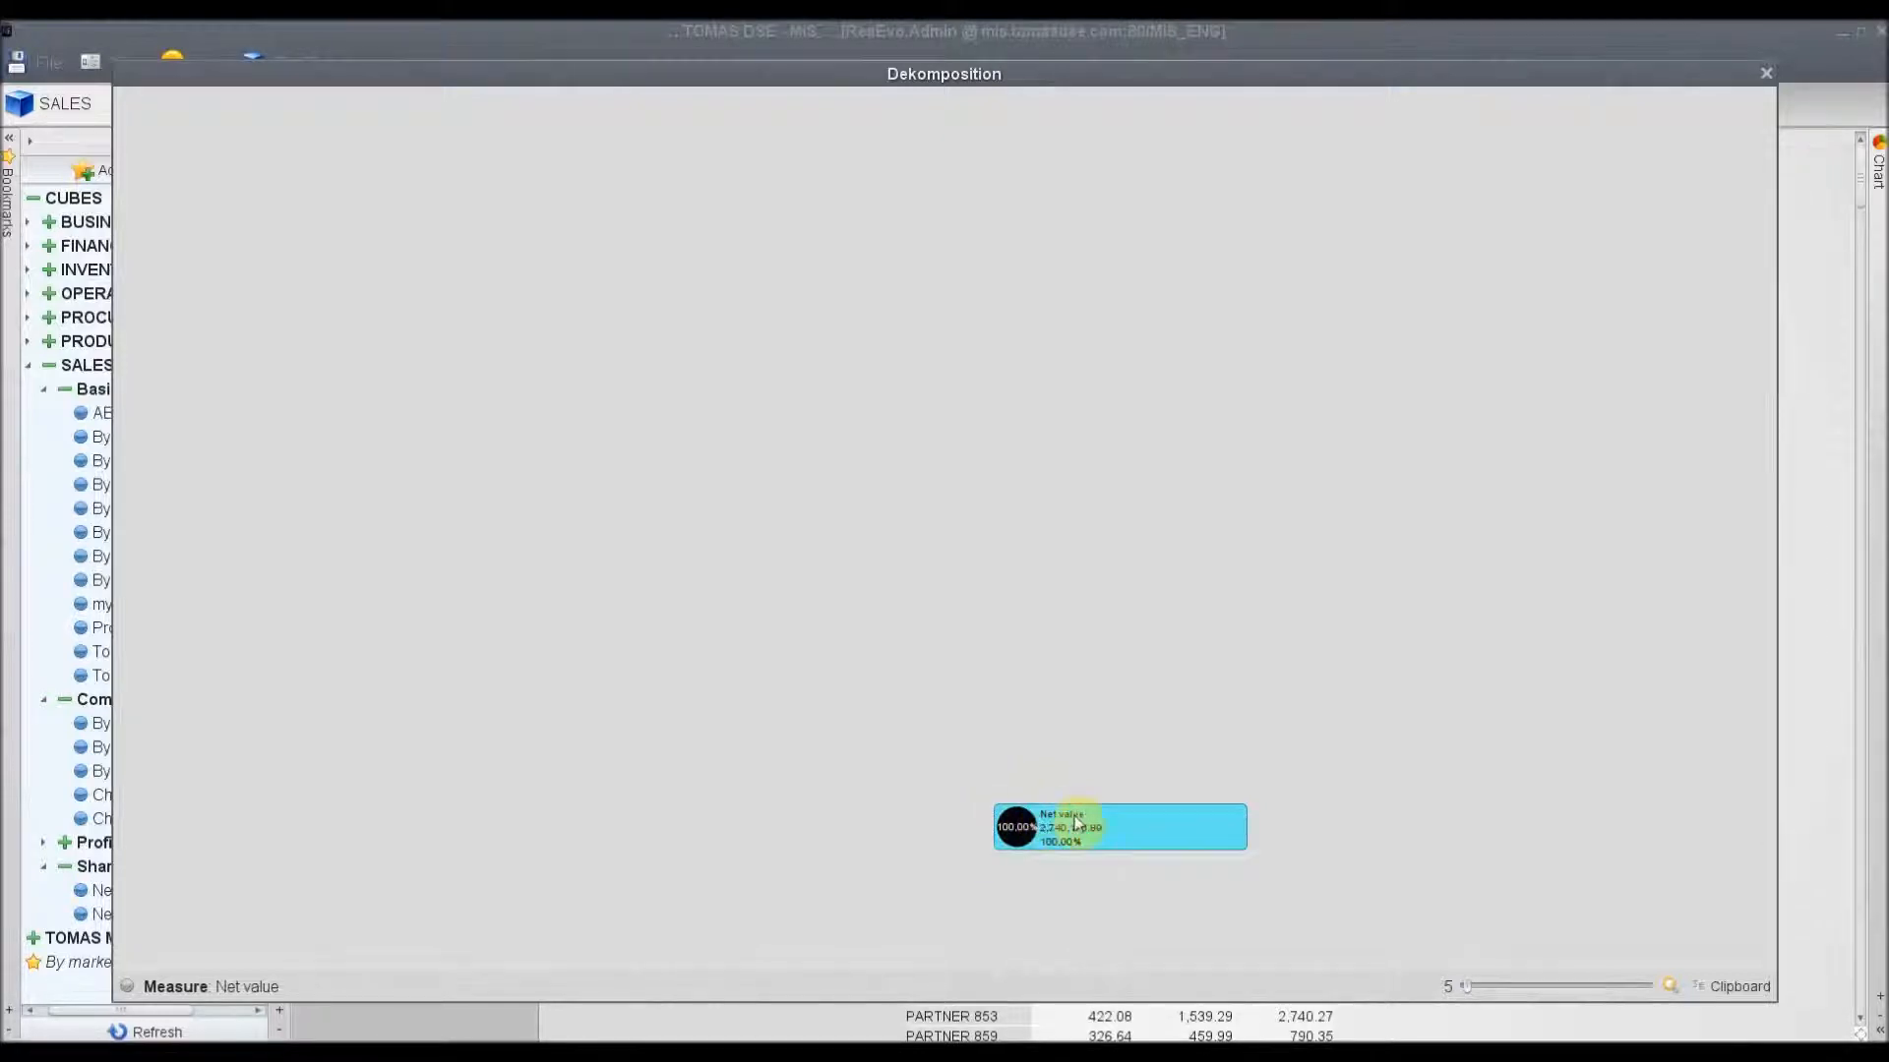
pyautogui.rightClick(1047, 827)
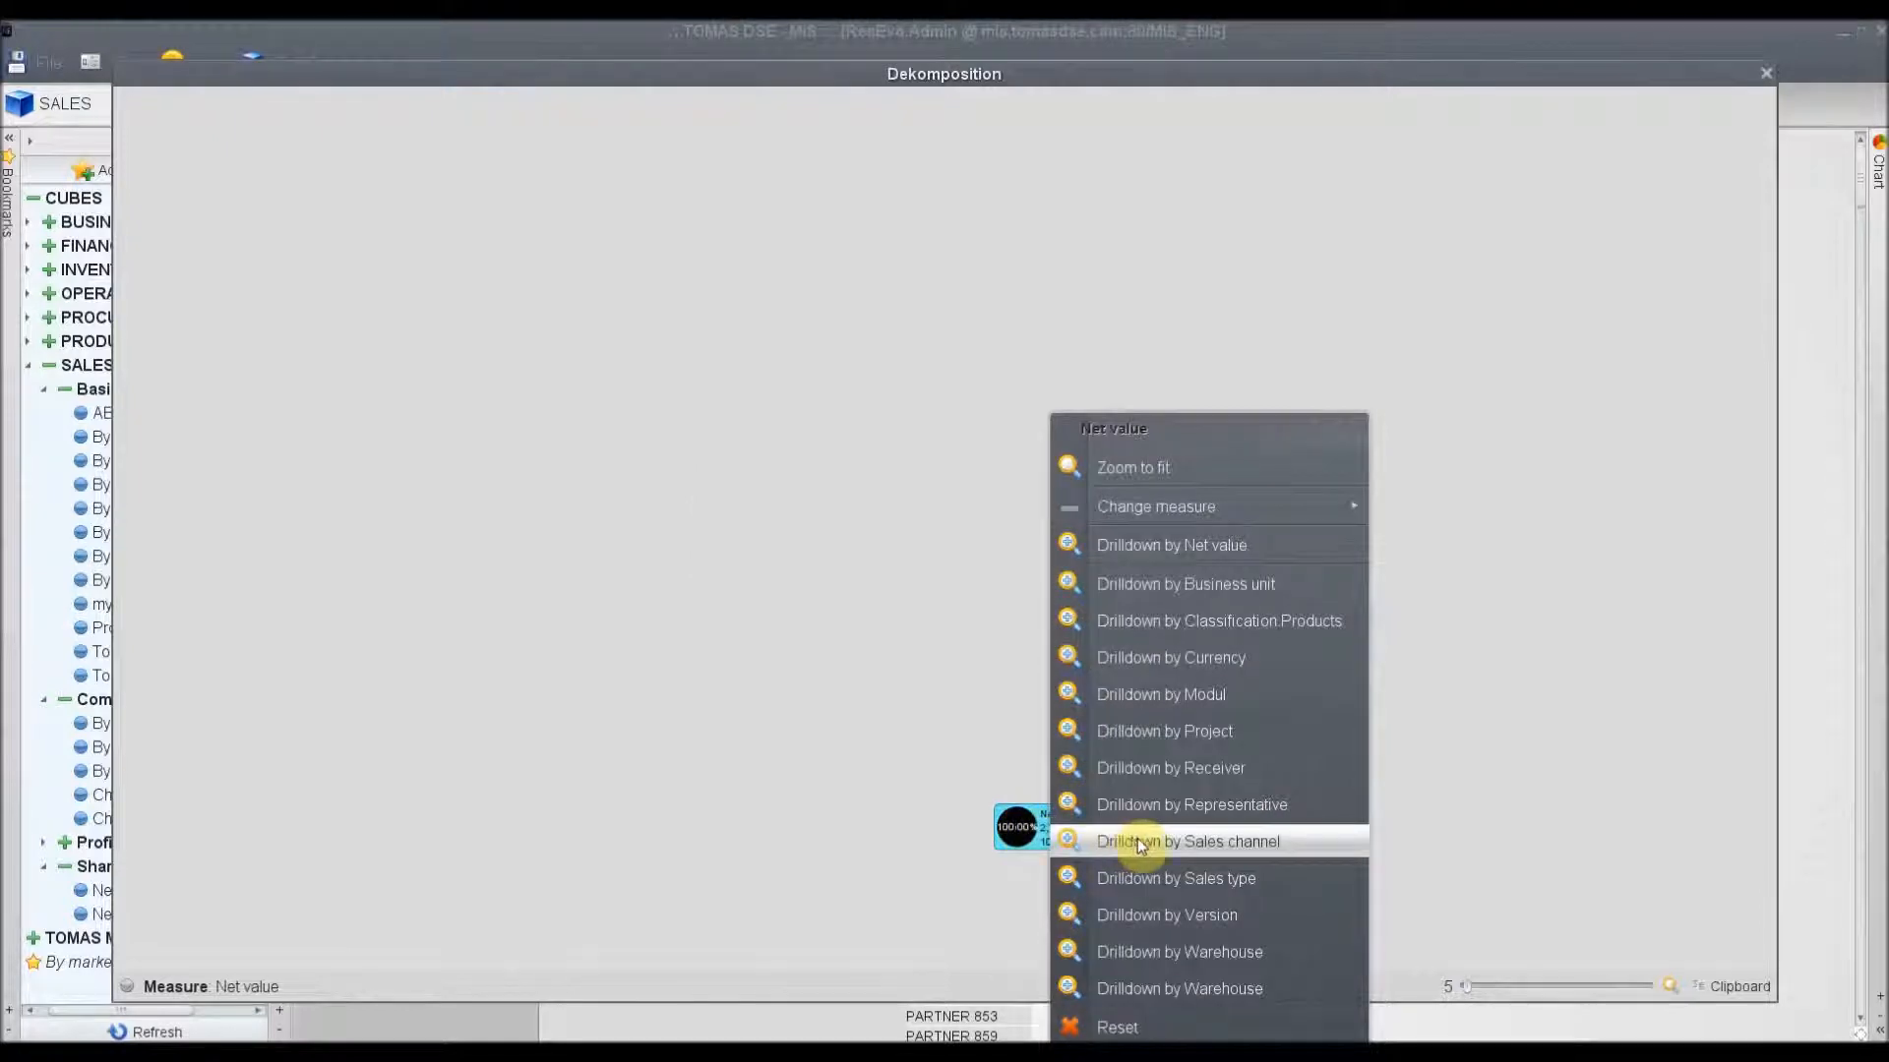
pyautogui.click(1225, 842)
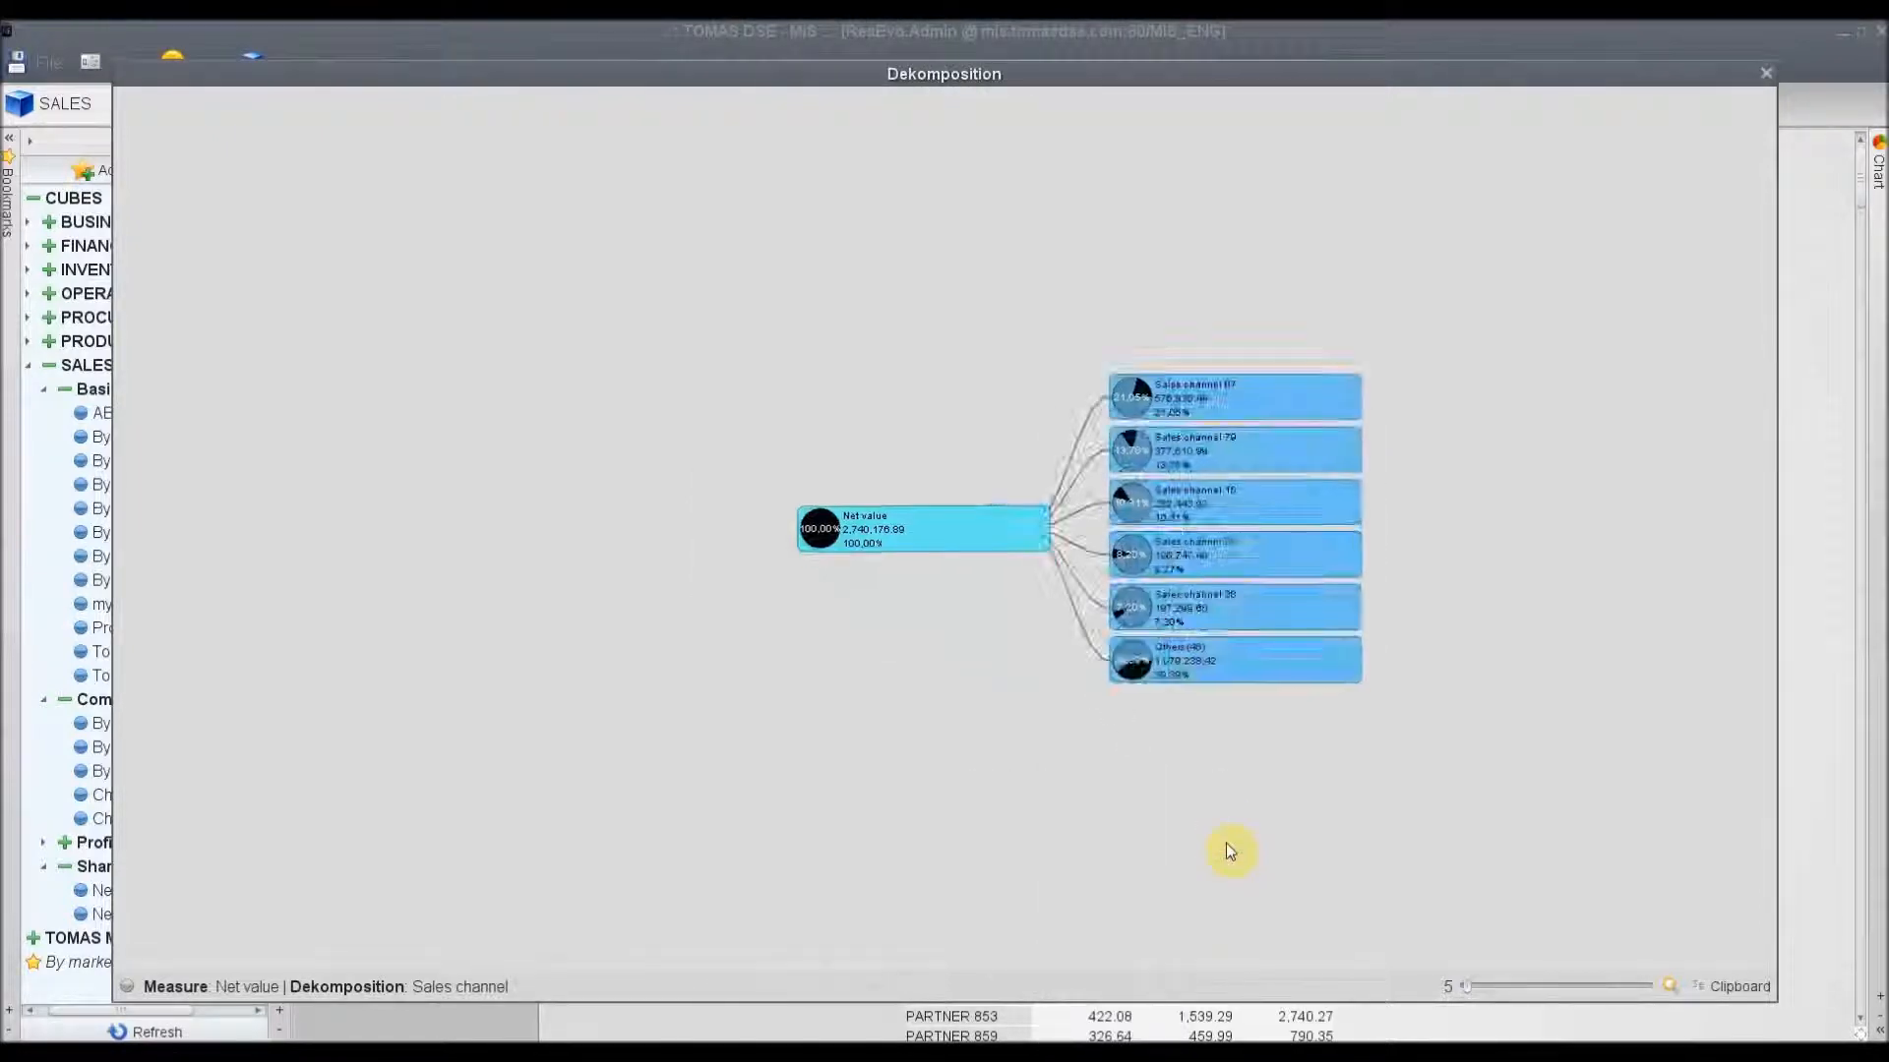
# - Drill down Sales channel 67 by Classification Products and CL L1 21 by Warehouse, view the whole tree, and close the decomposition
pyautogui.rightClick(1141, 397)
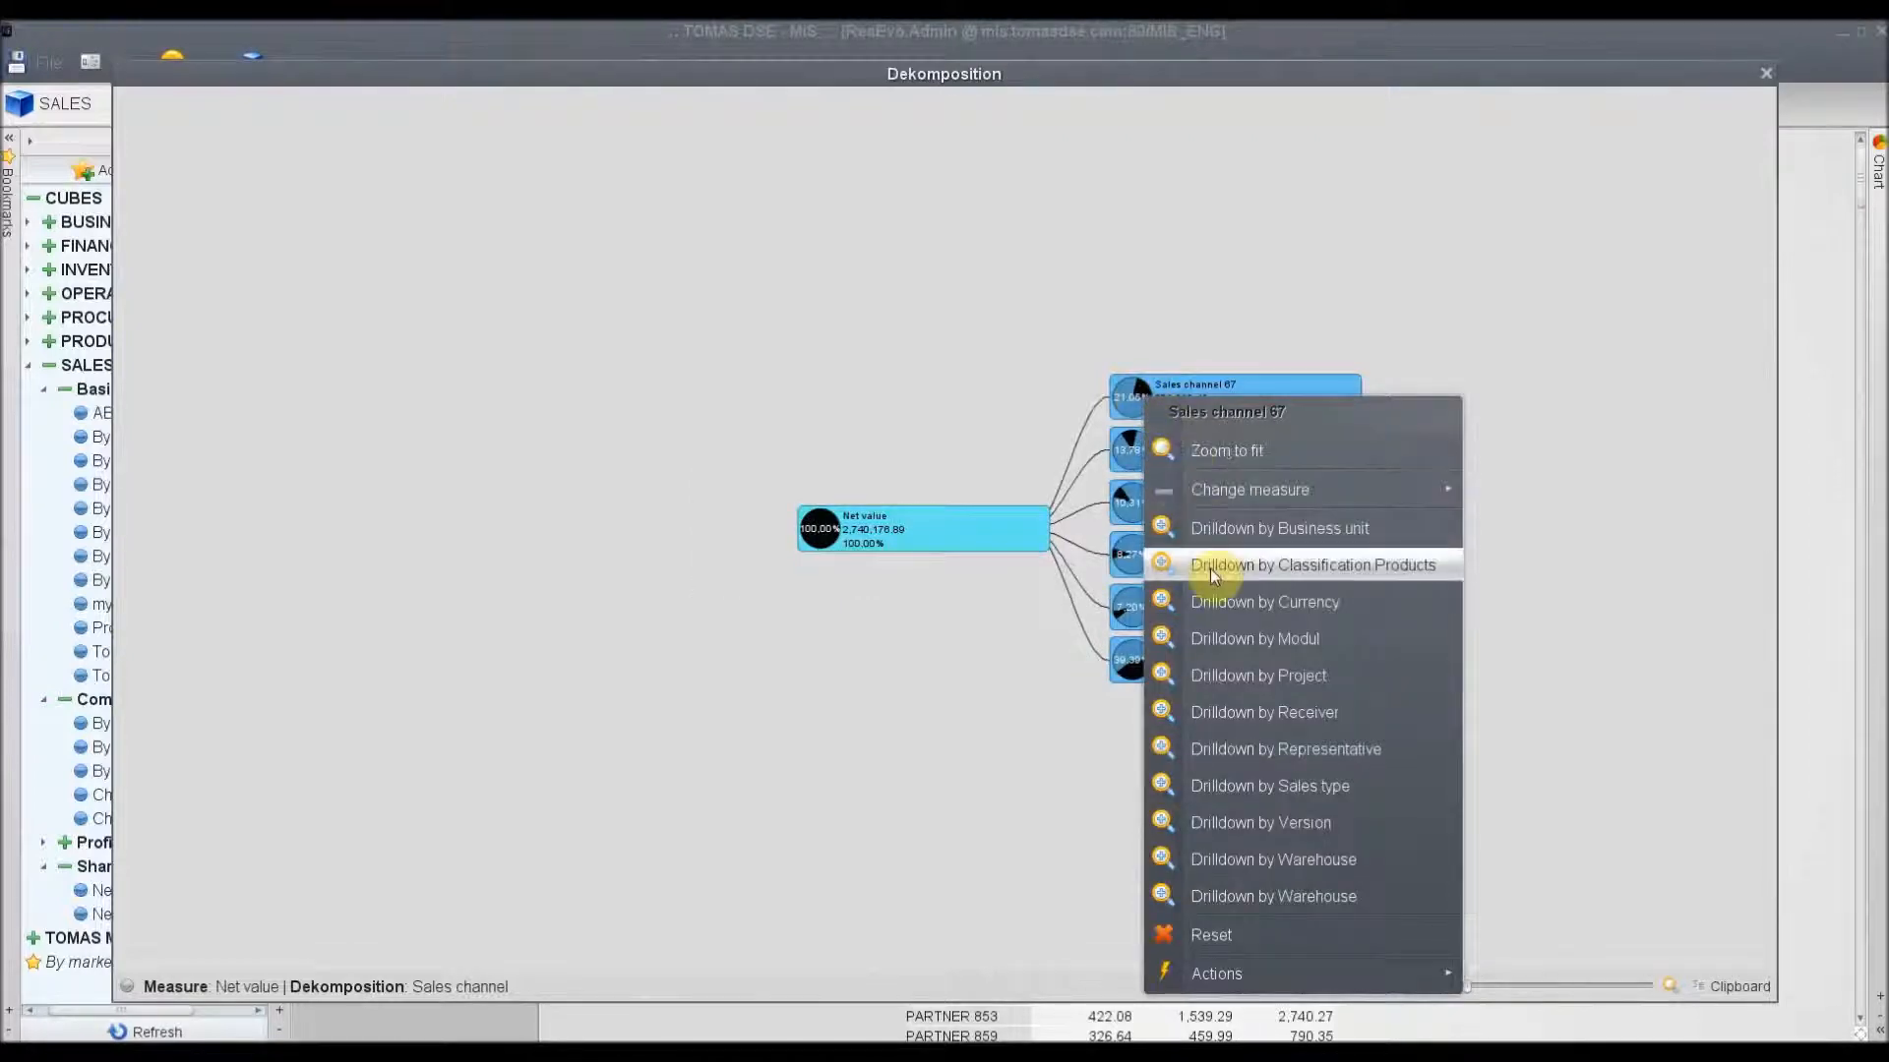
pyautogui.click(1216, 576)
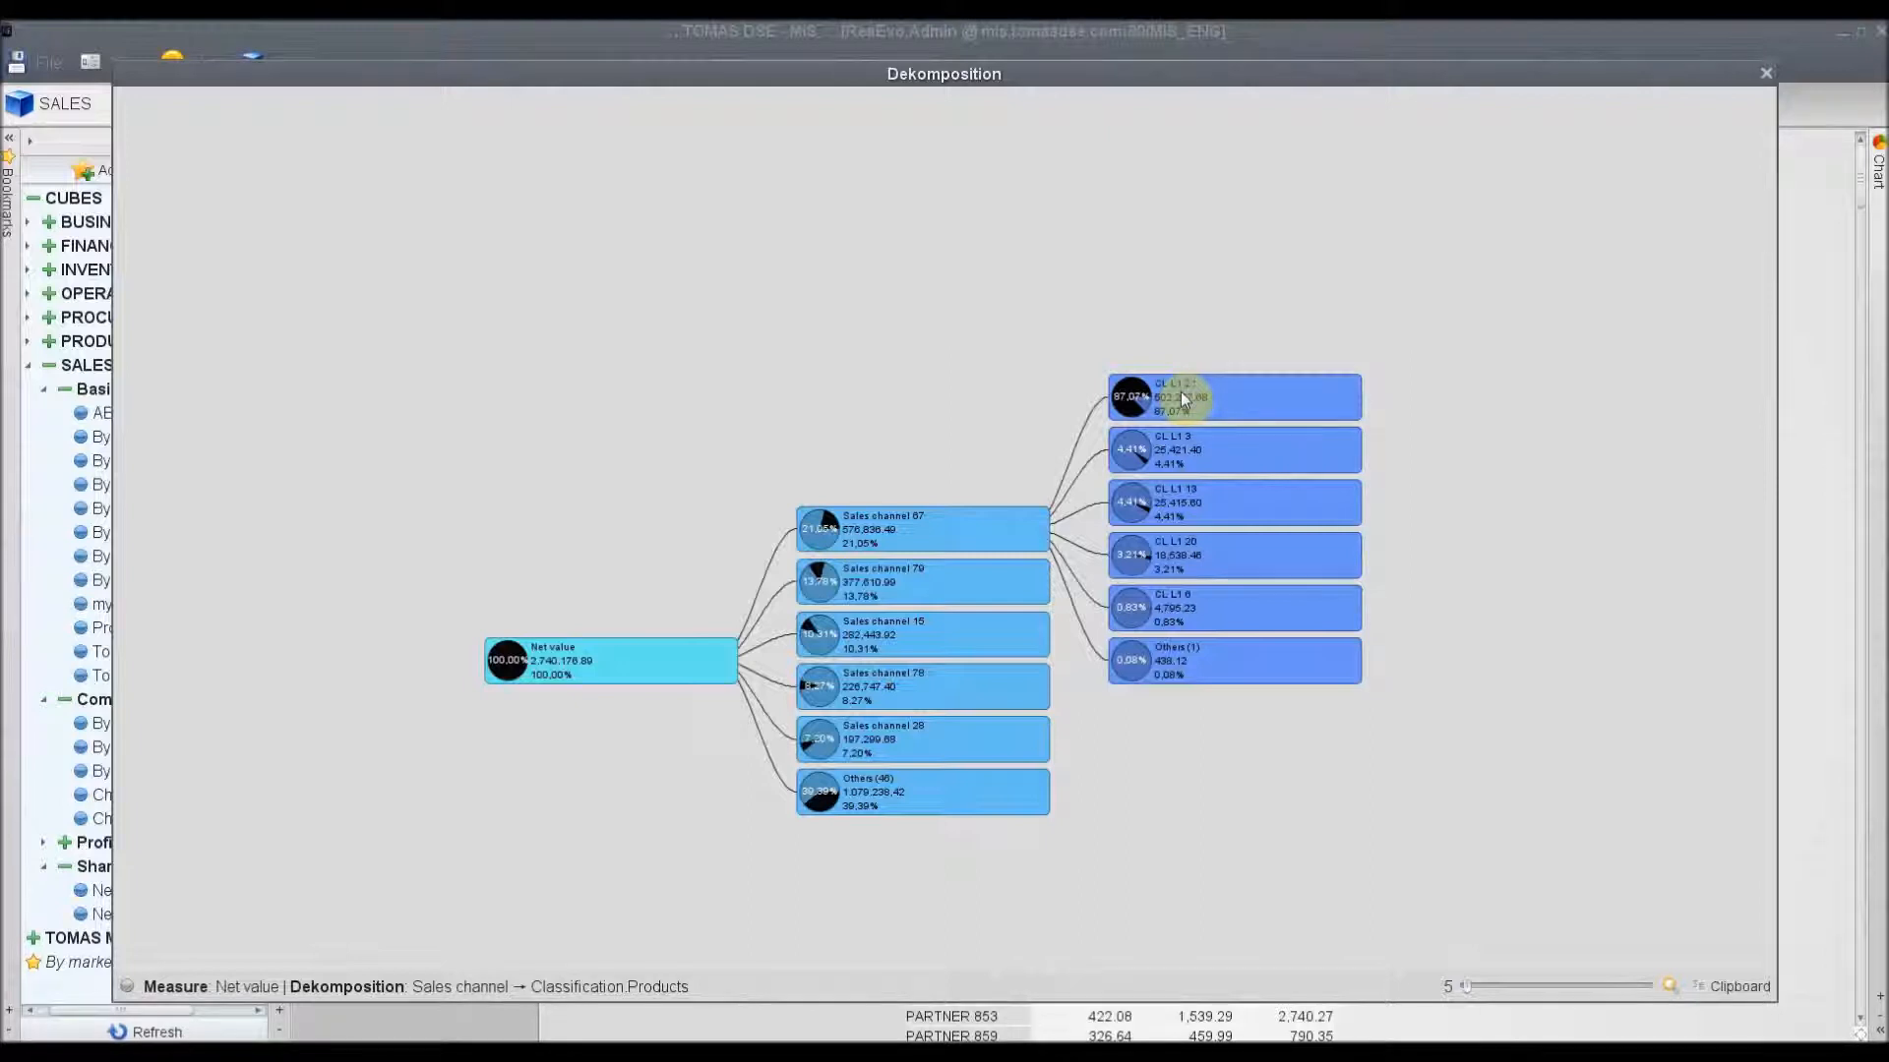
pyautogui.rightClick(1153, 392)
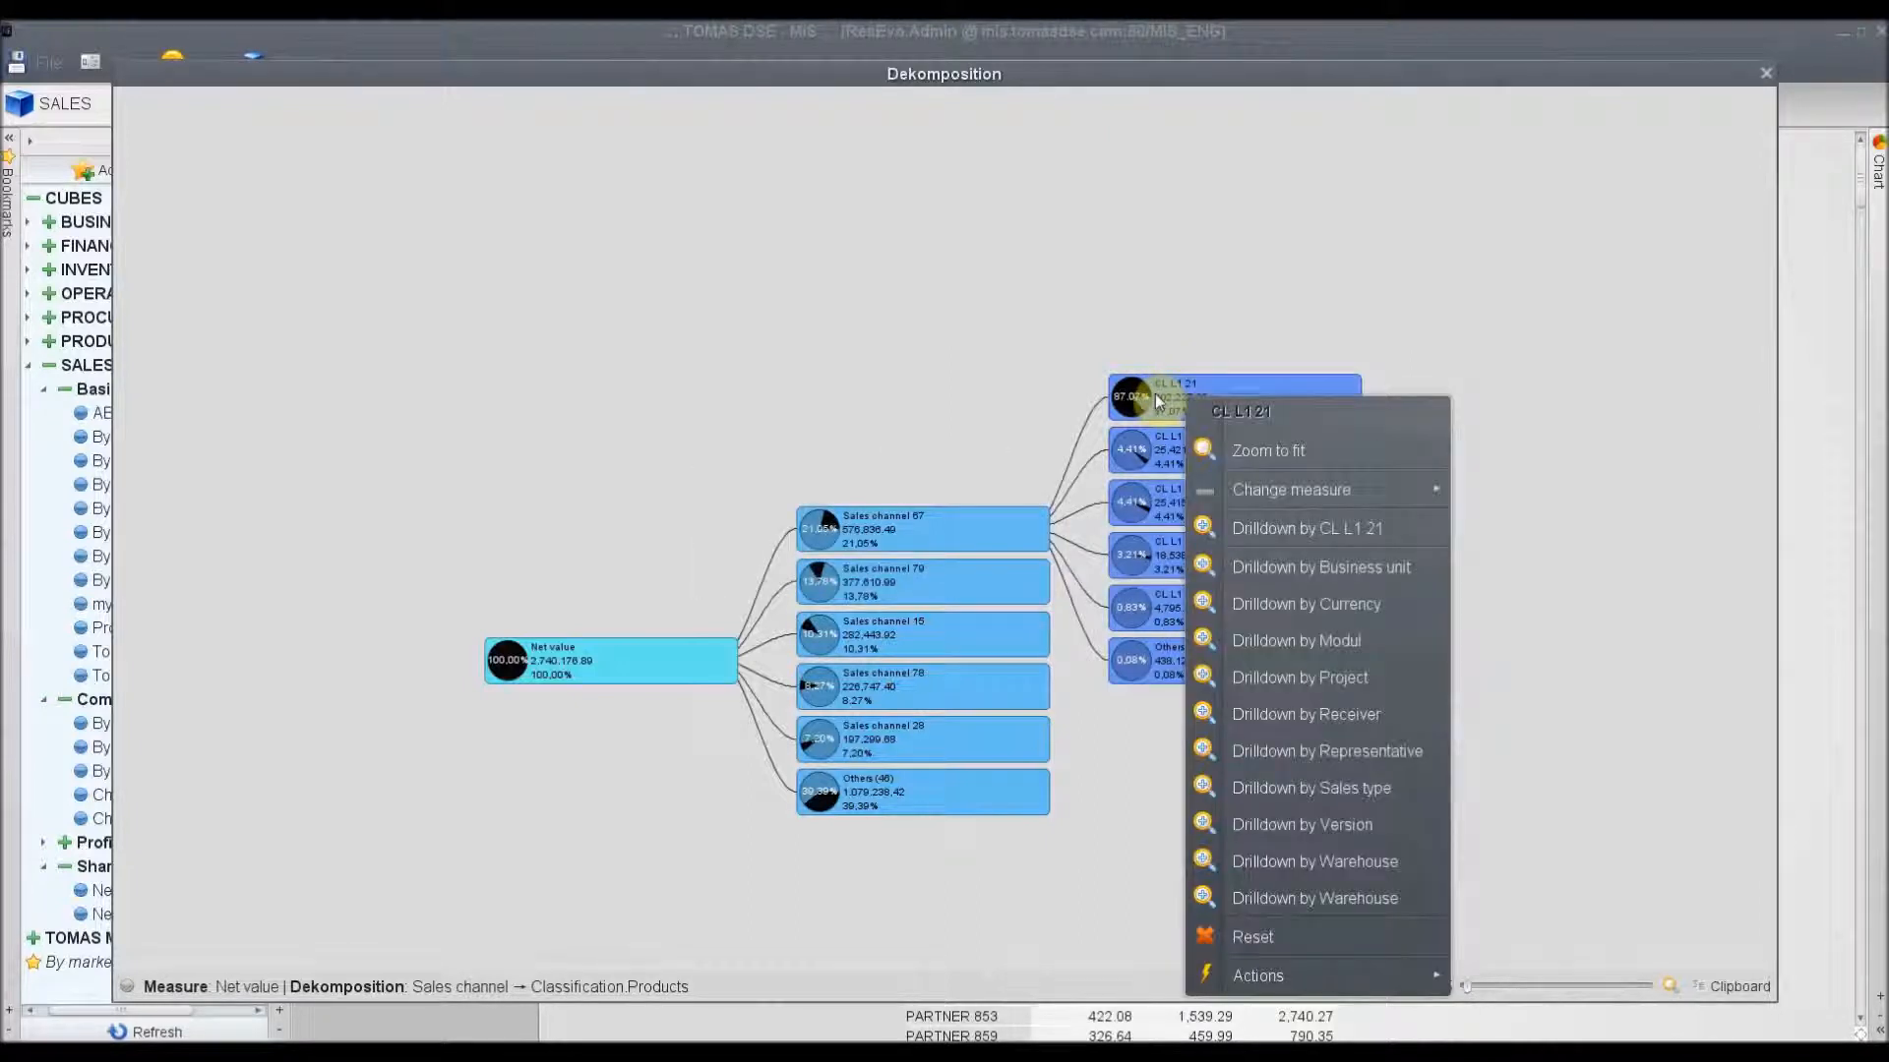
pyautogui.click(1348, 864)
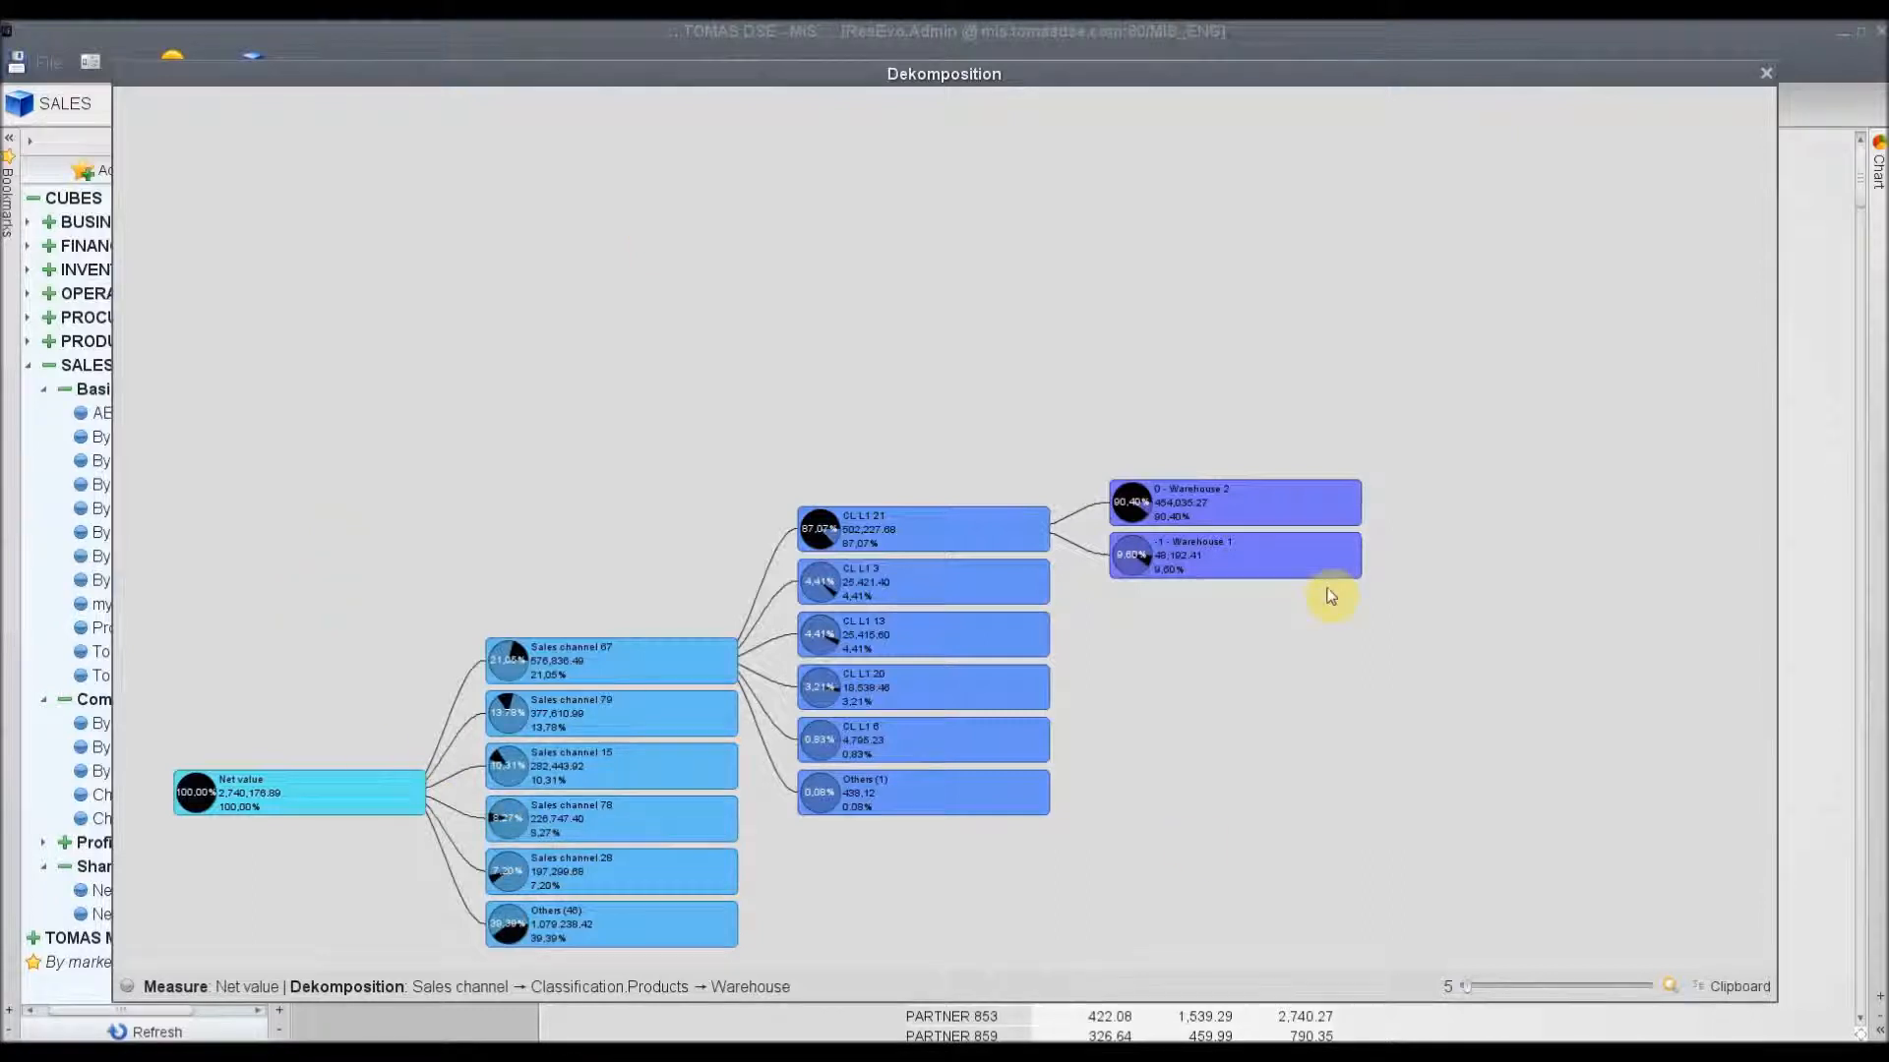
pyautogui.click(1670, 987)
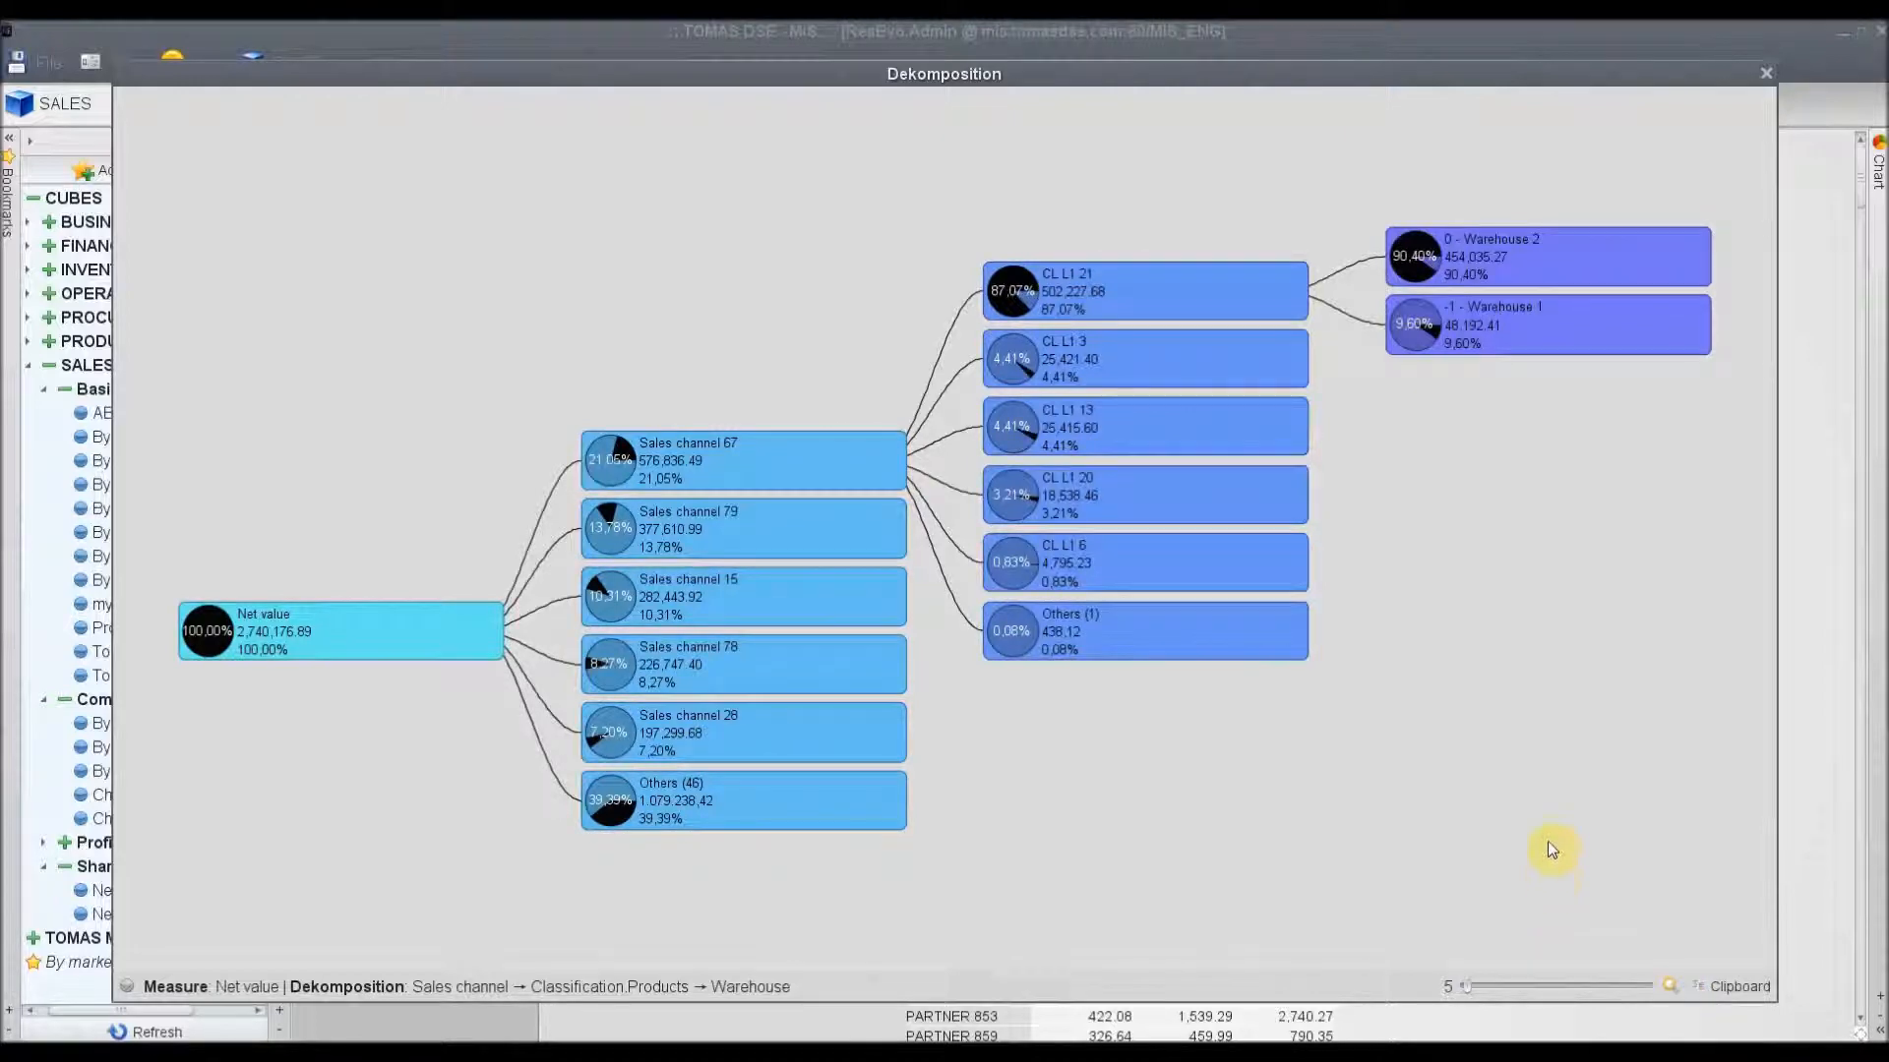
pyautogui.click(1763, 74)
pyautogui.moveTo(878, 395); pyautogui.dragTo(928, 321)
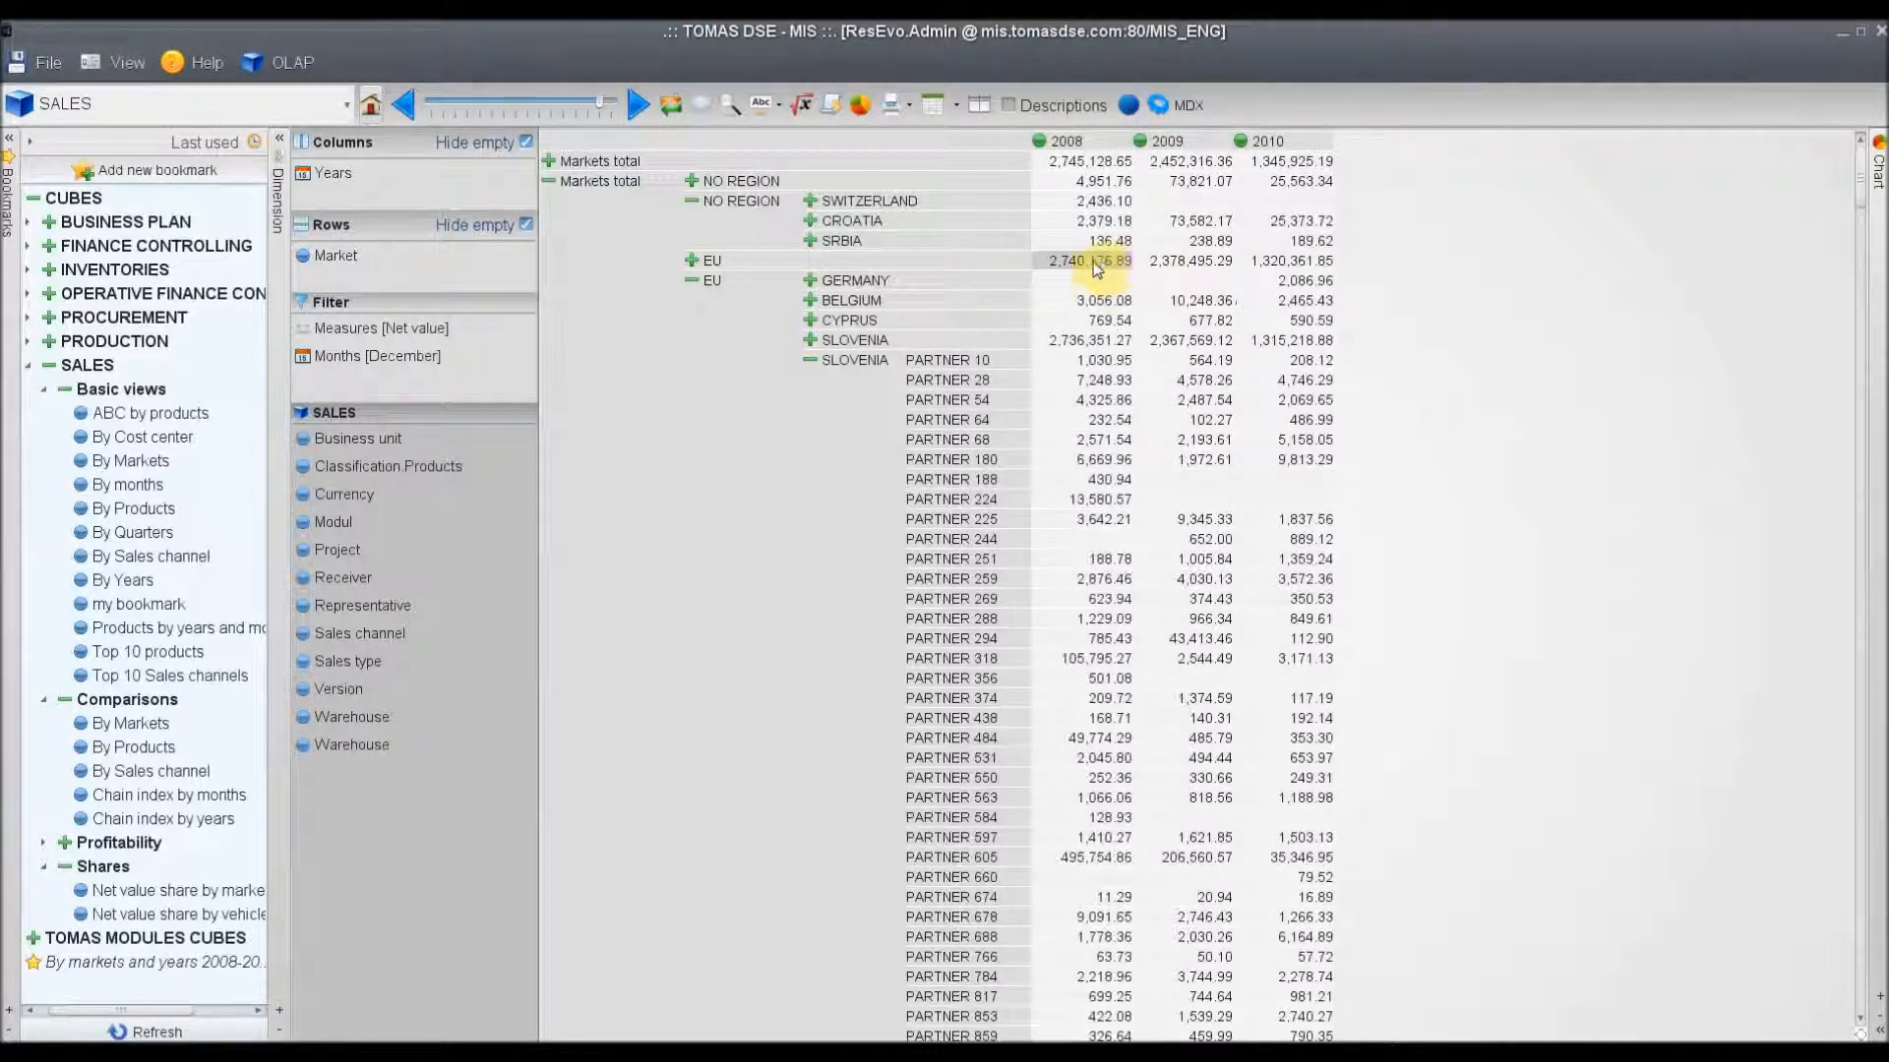
# - Examine the drillthrough table of records behind the EU value in 2008, and close it
pyautogui.rightClick(1082, 264)
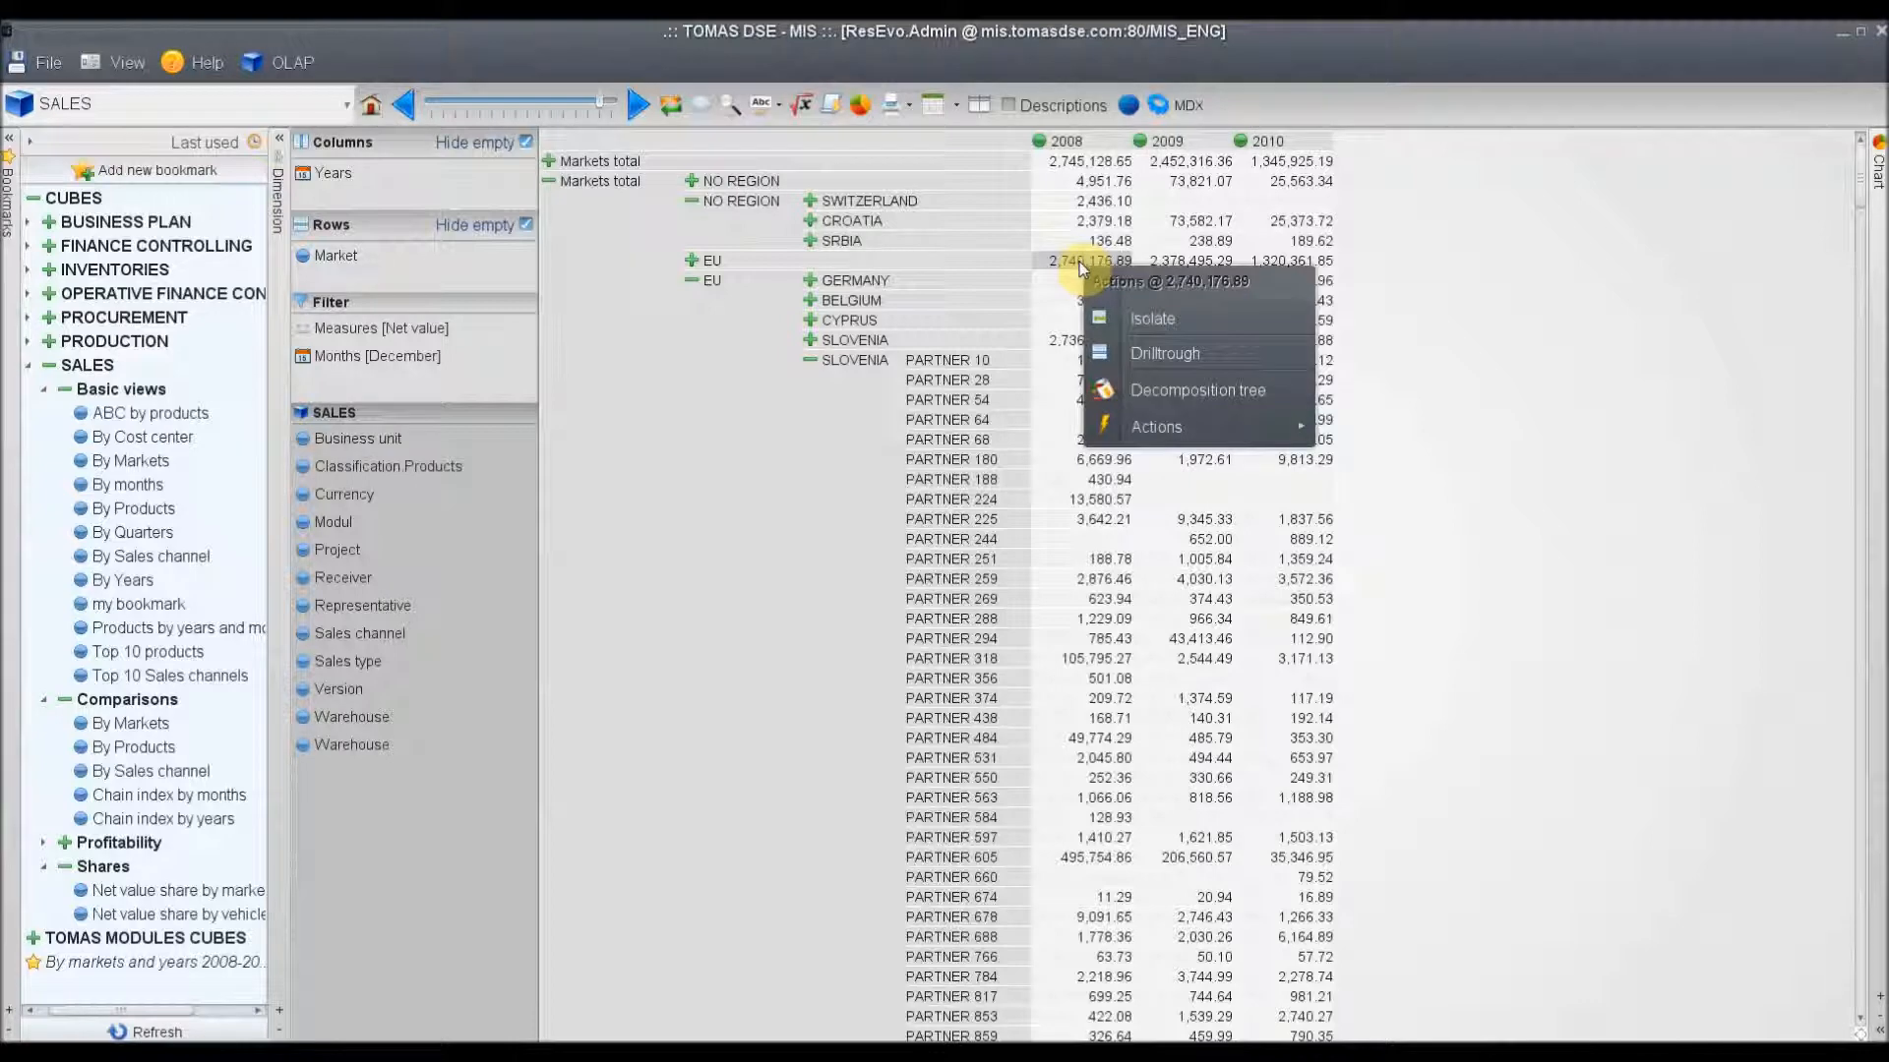
pyautogui.click(1141, 354)
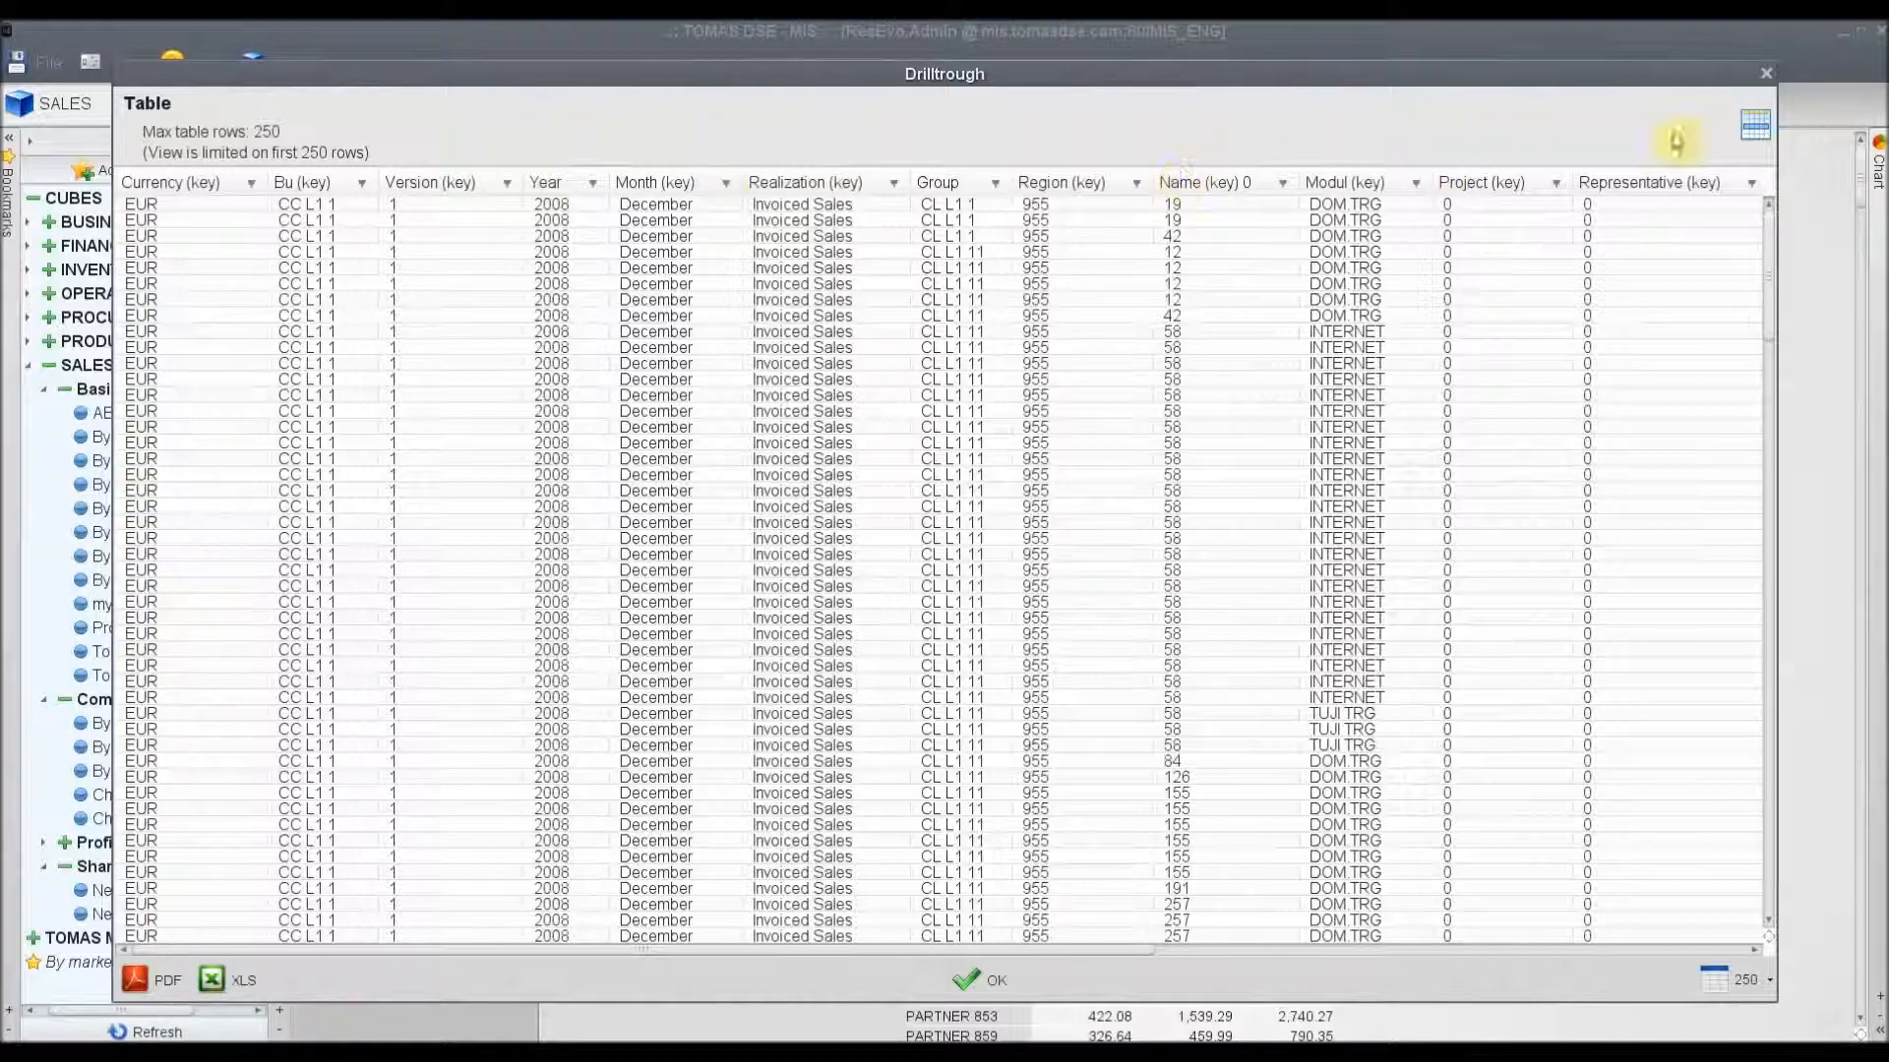
pyautogui.click(1765, 74)
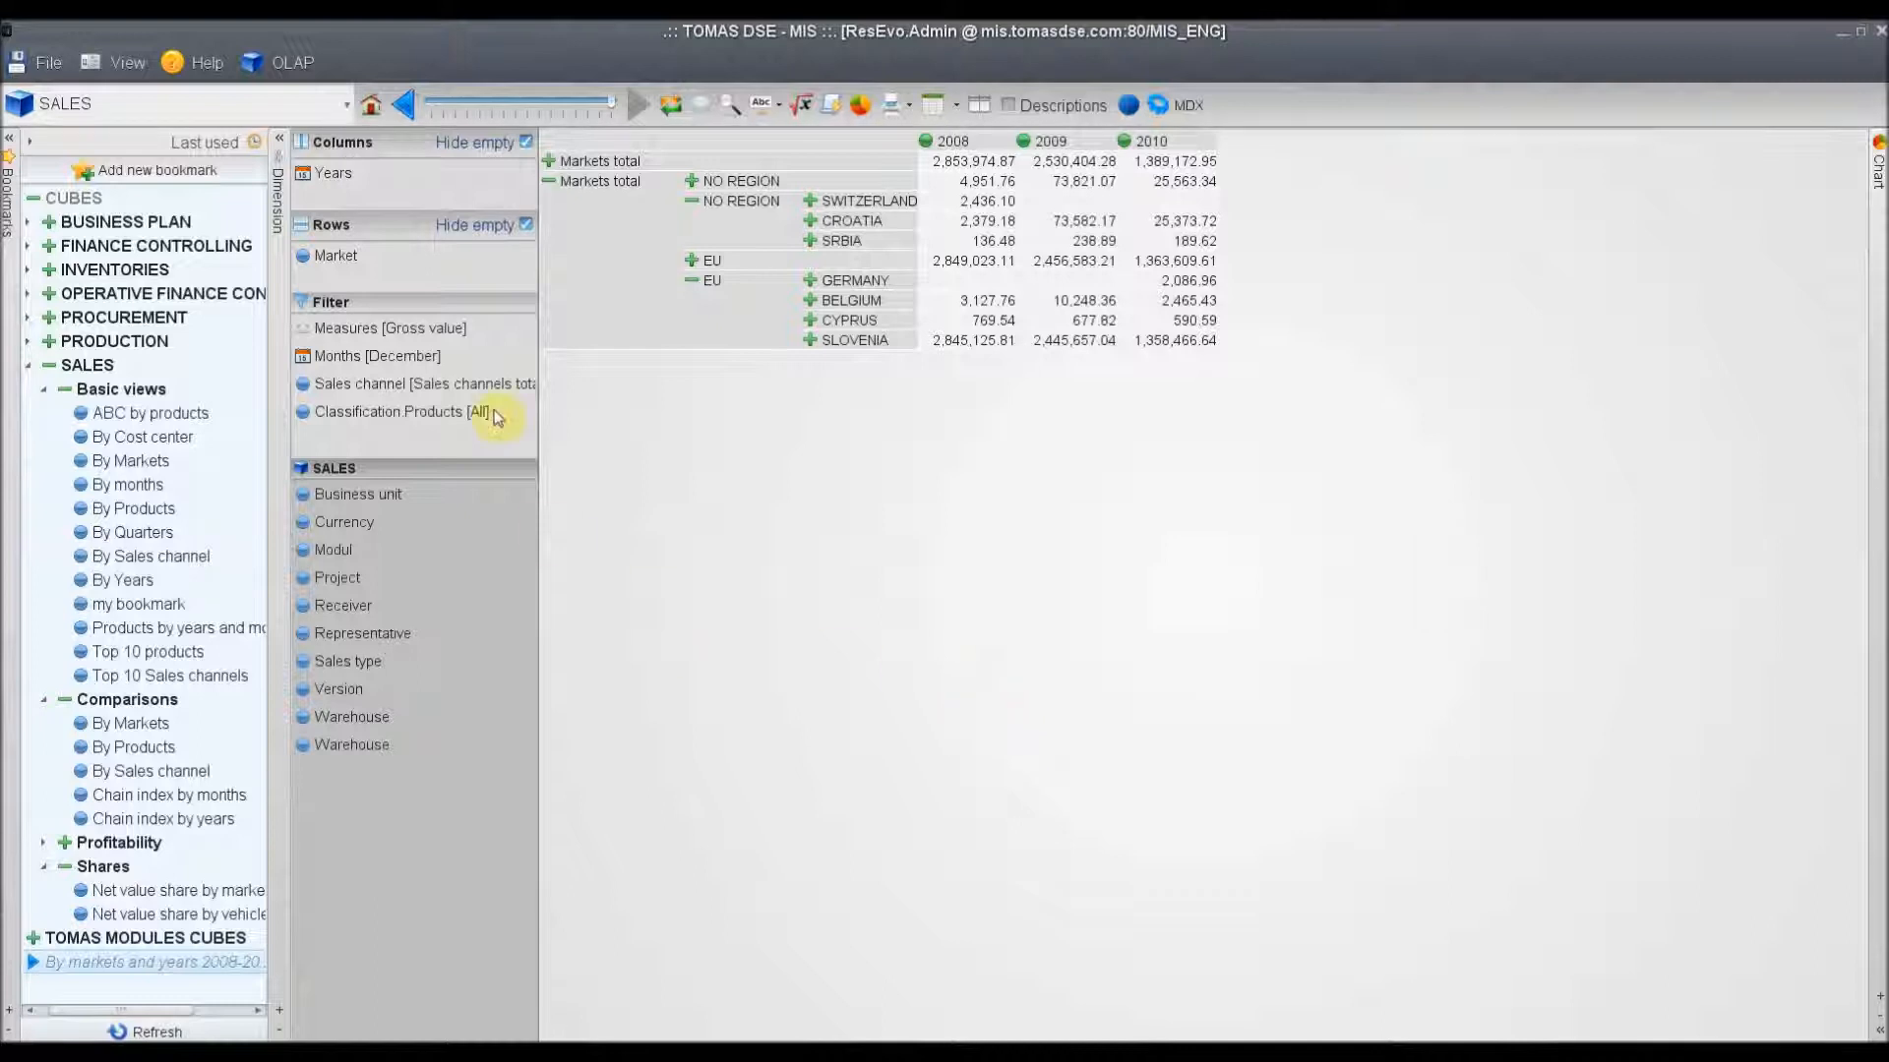
# - Remove 2010 from the members of the Years dimension in the columns
pyautogui.doubleClick(328, 173)
pyautogui.click(610, 330)
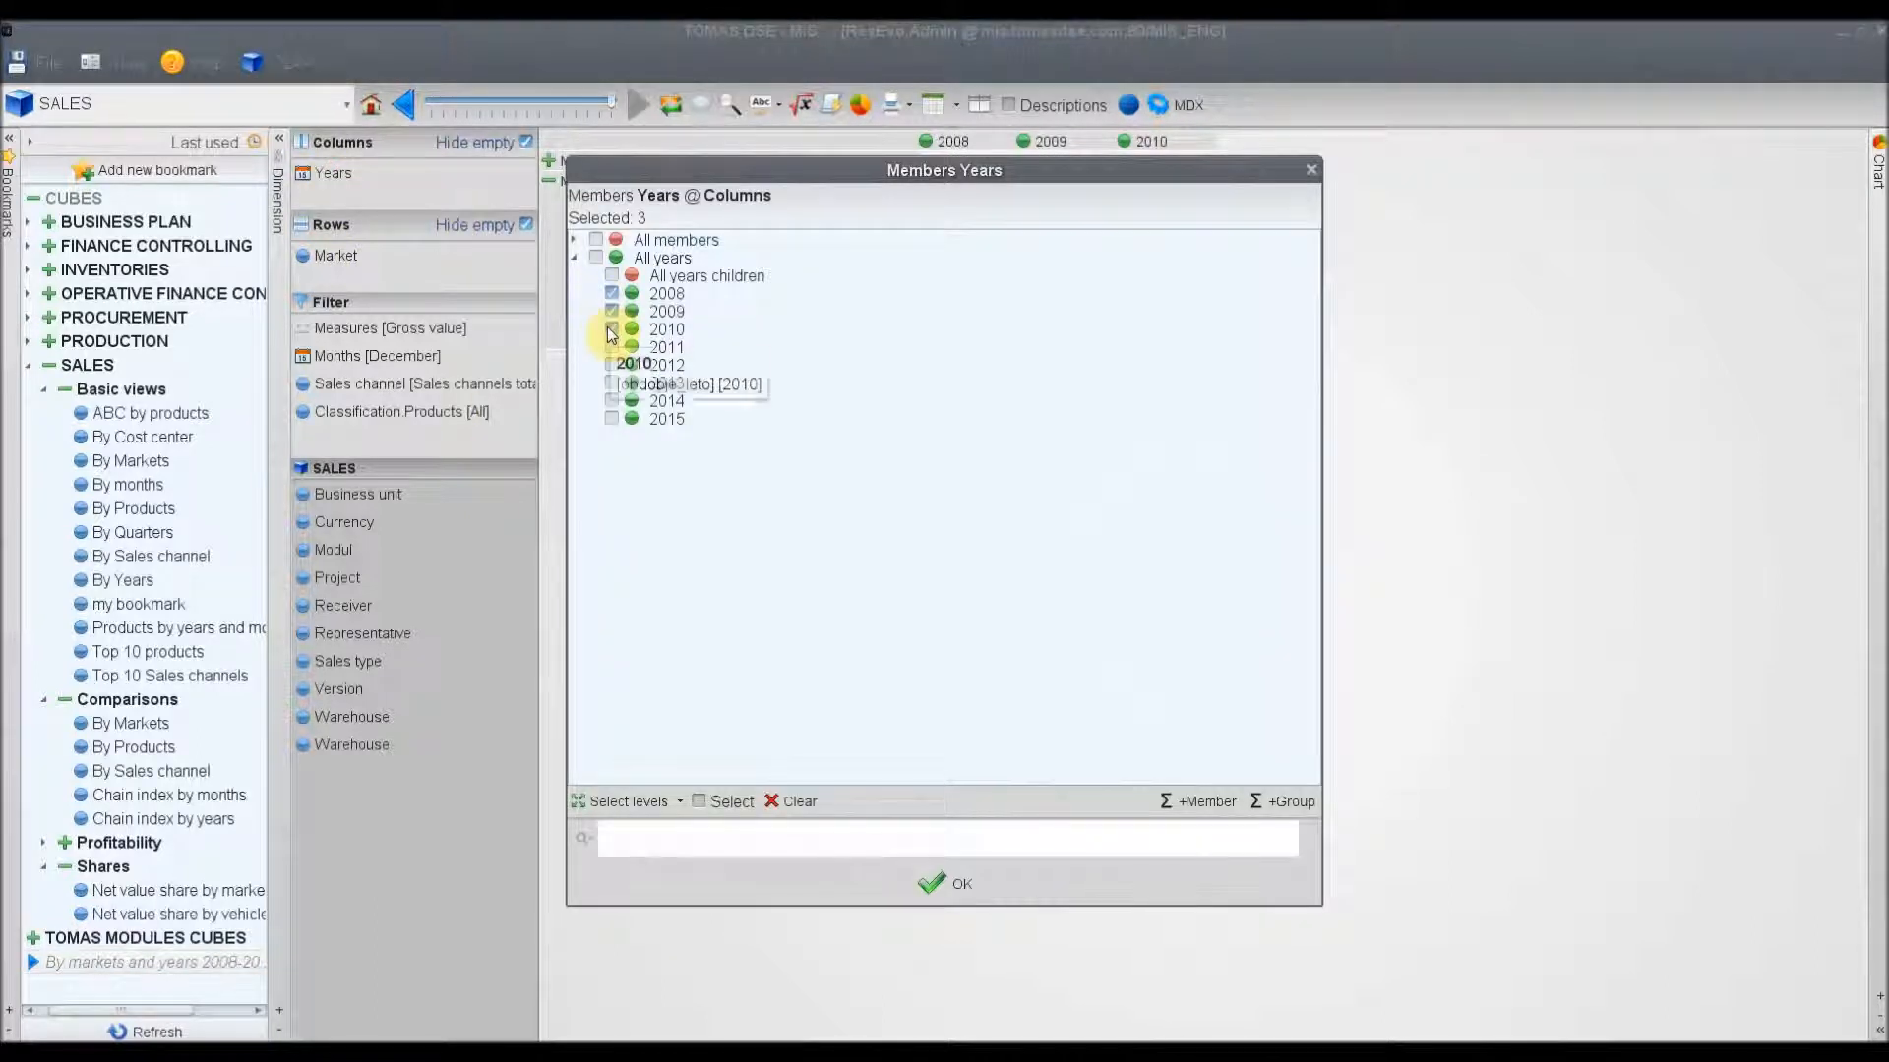
pyautogui.click(940, 885)
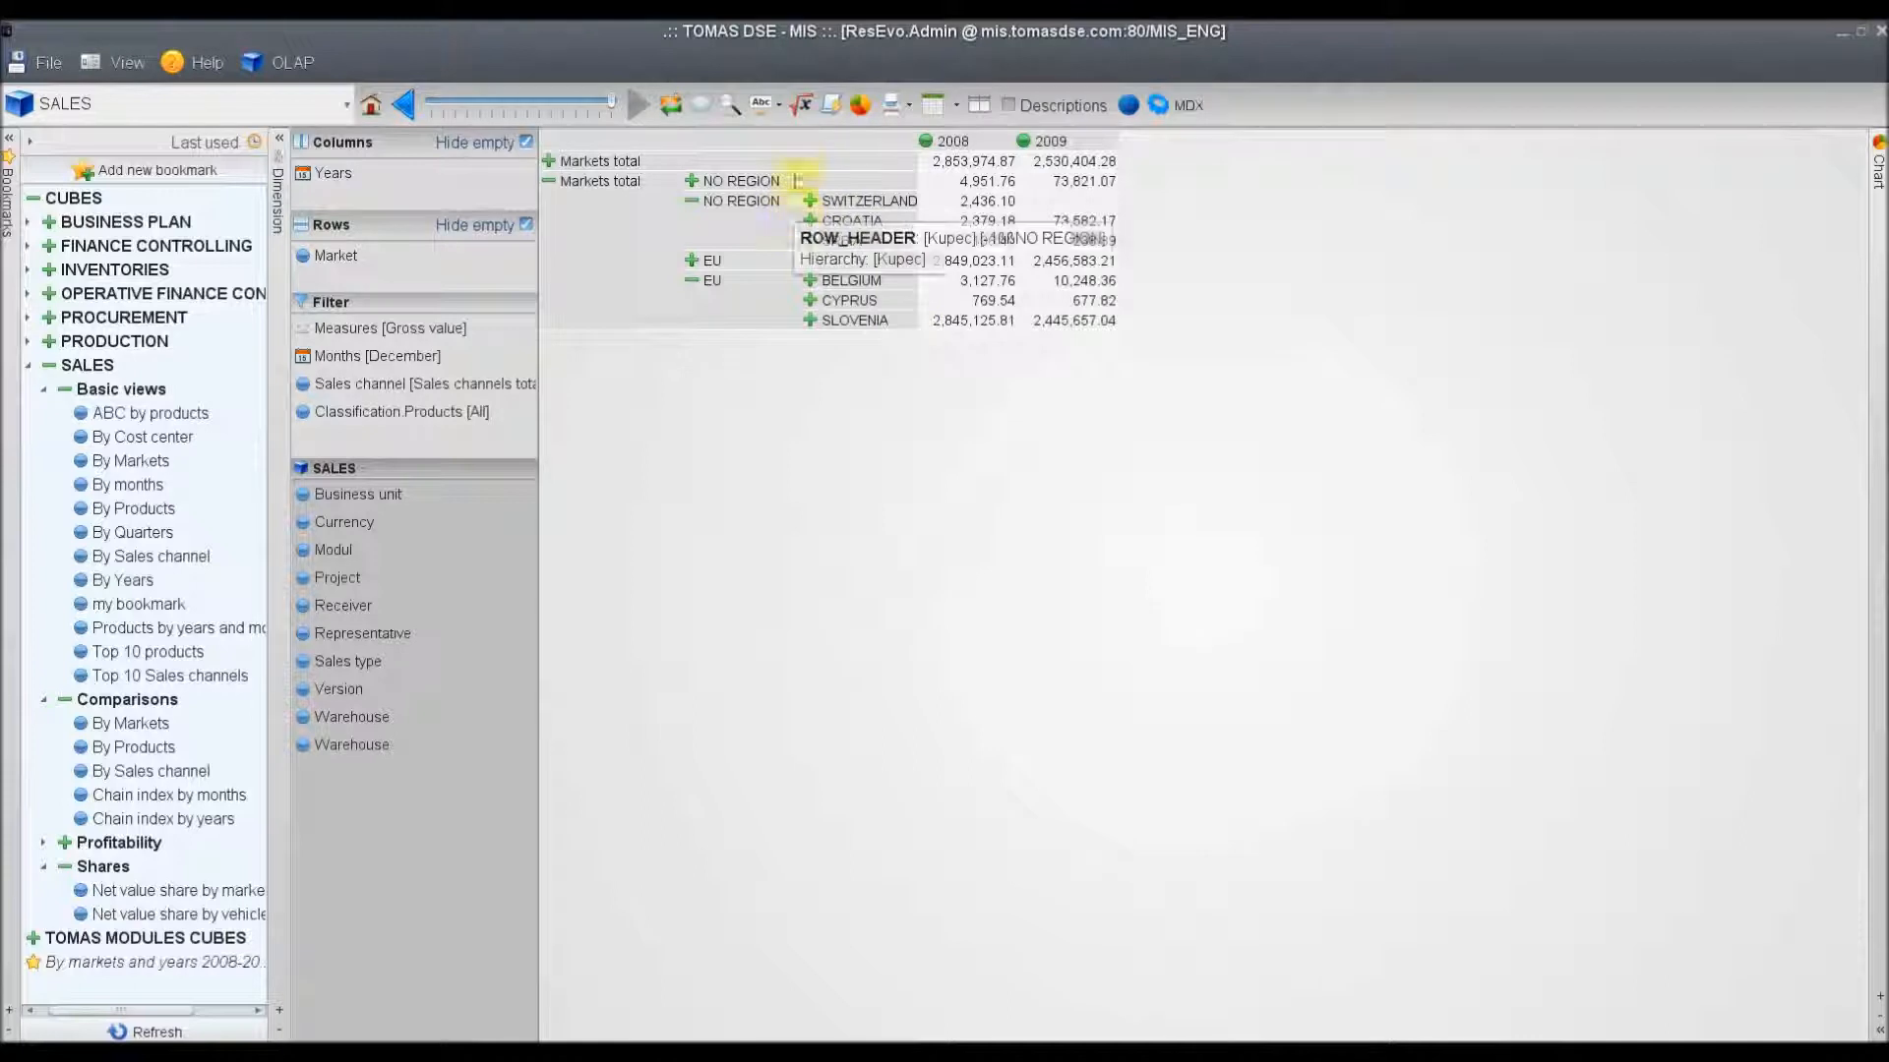
# - Add a Sum aggregation to the SALES table
pyautogui.click(803, 103)
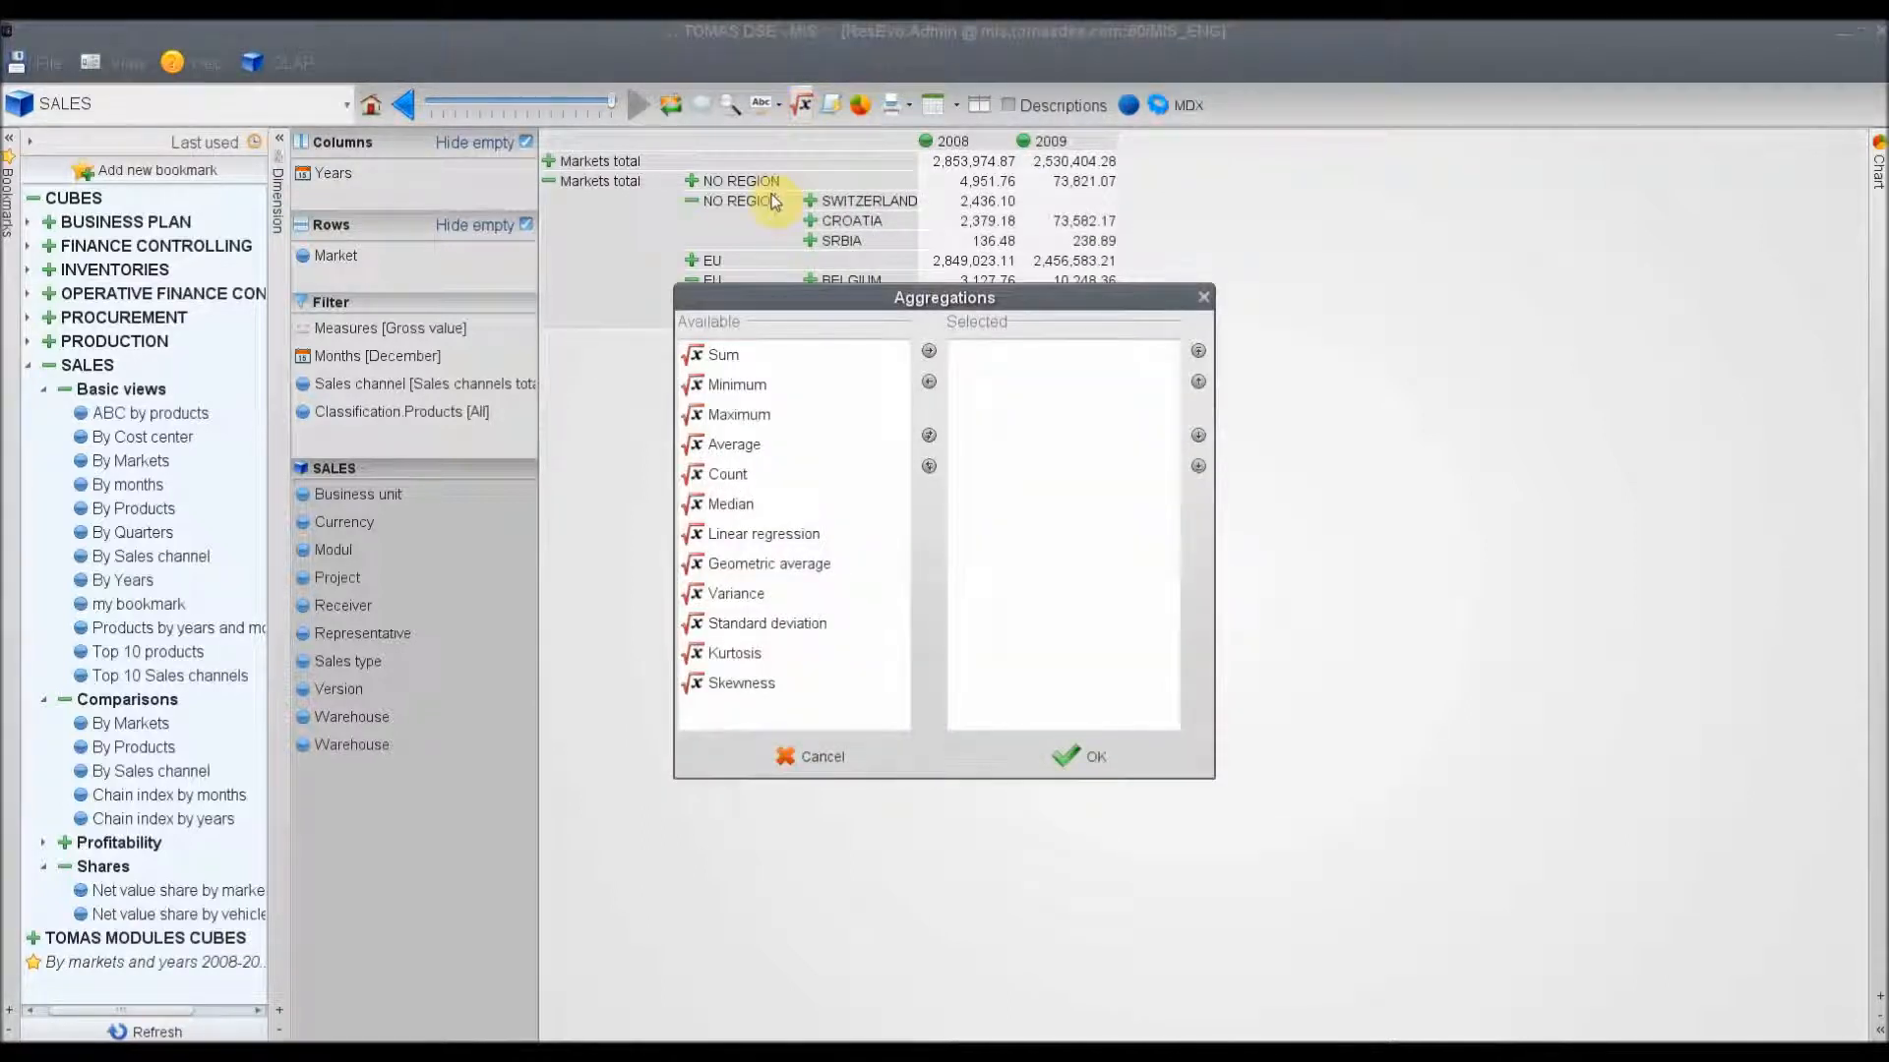
pyautogui.click(728, 355)
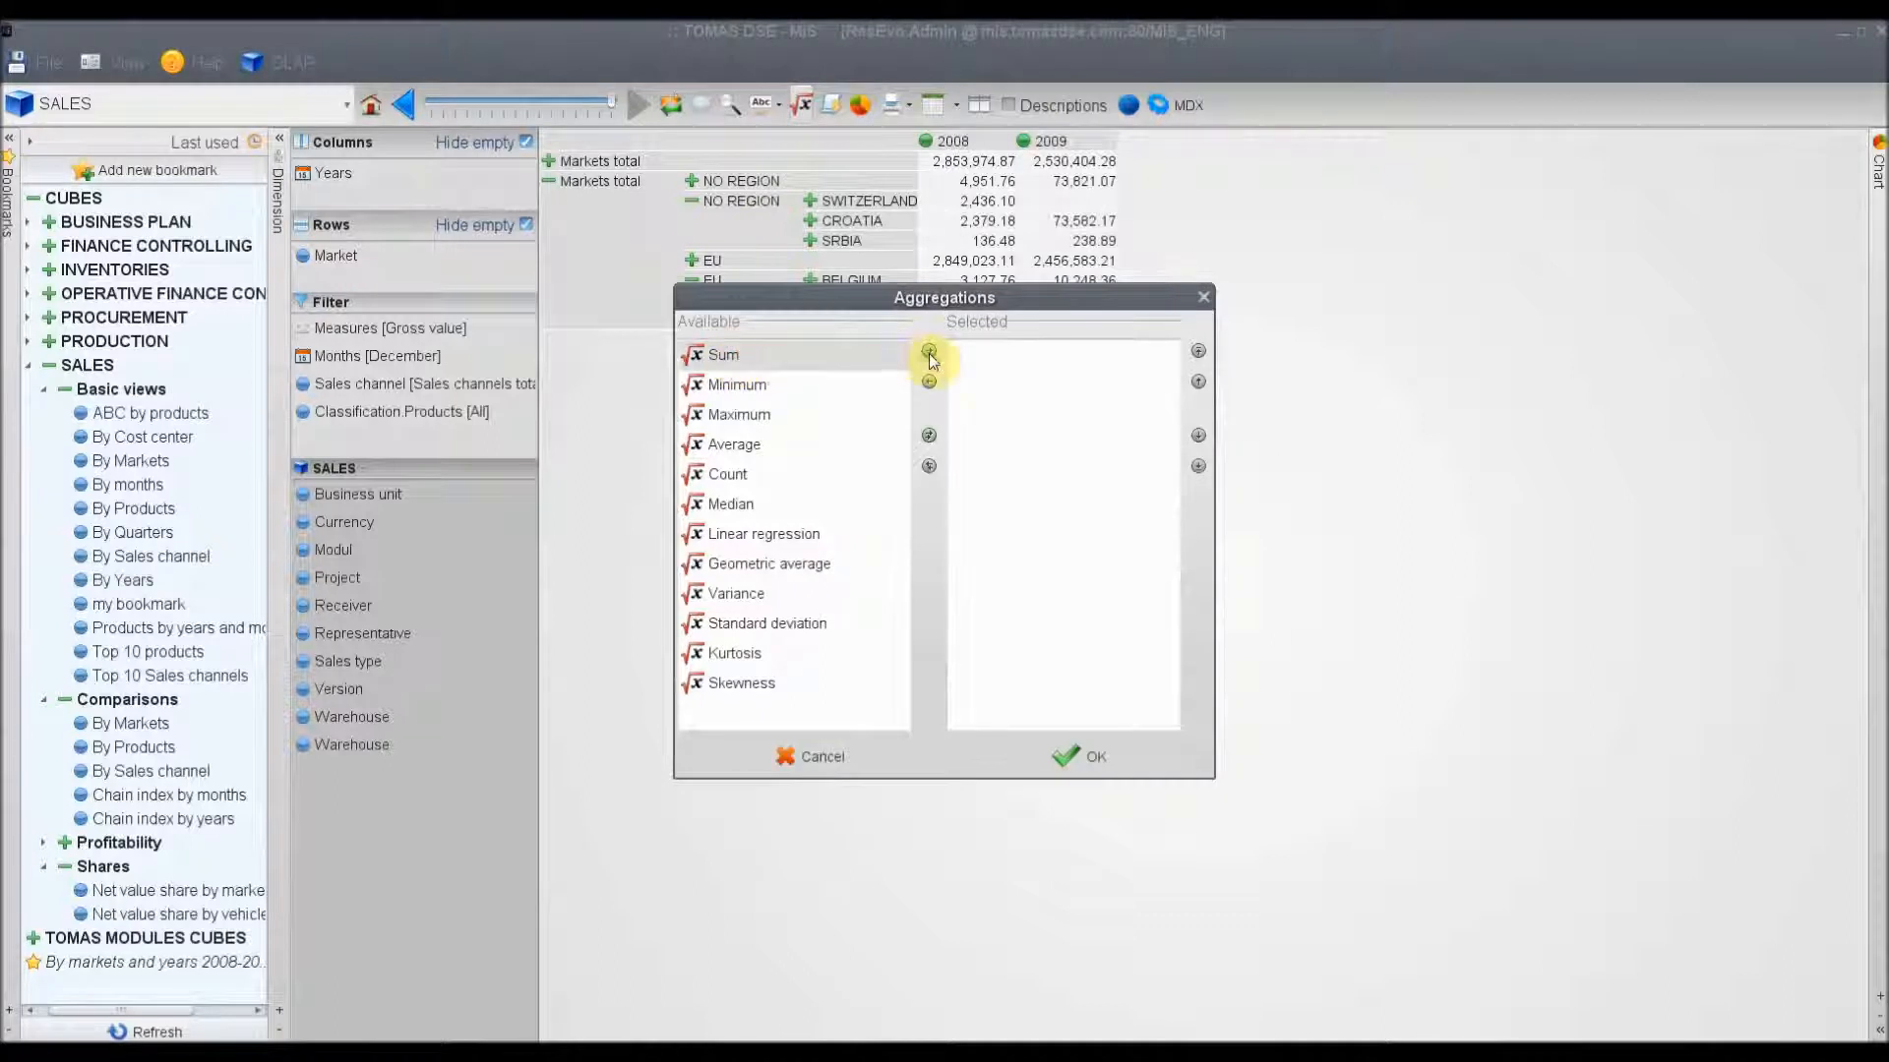
pyautogui.click(928, 351)
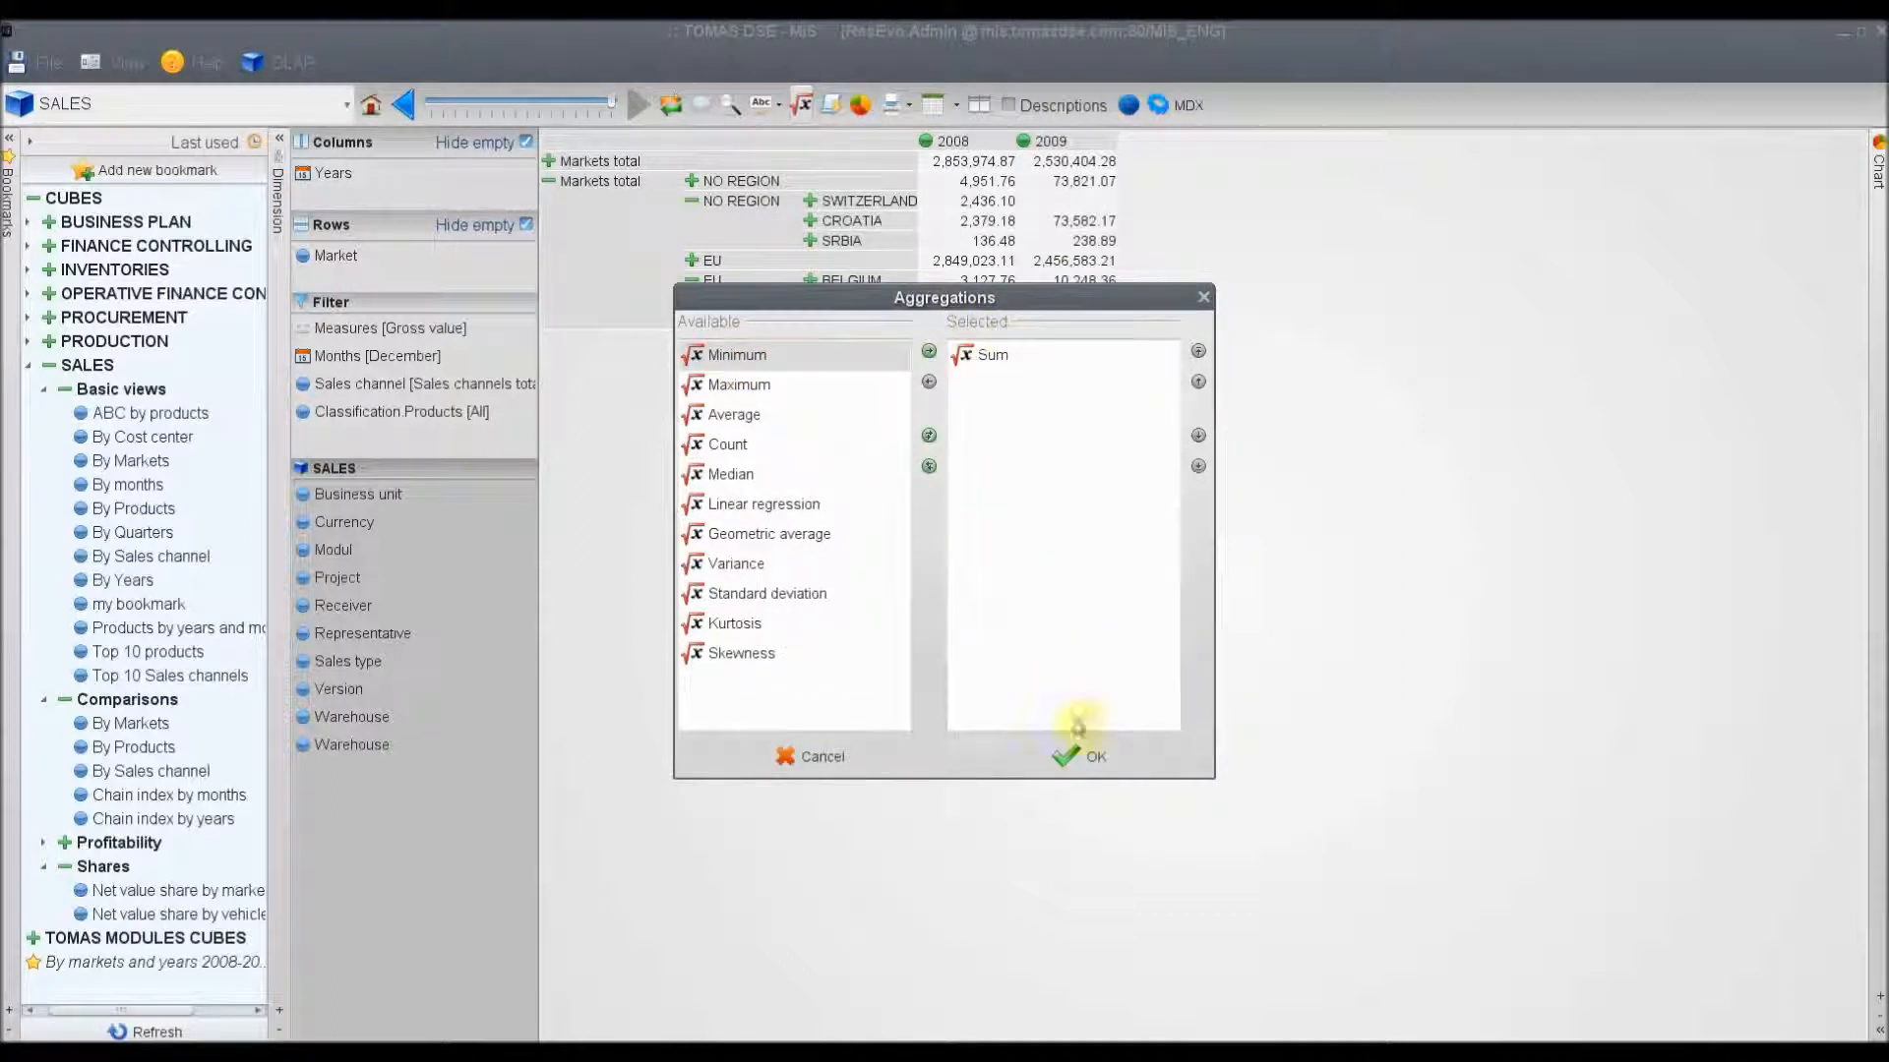
pyautogui.click(1089, 758)
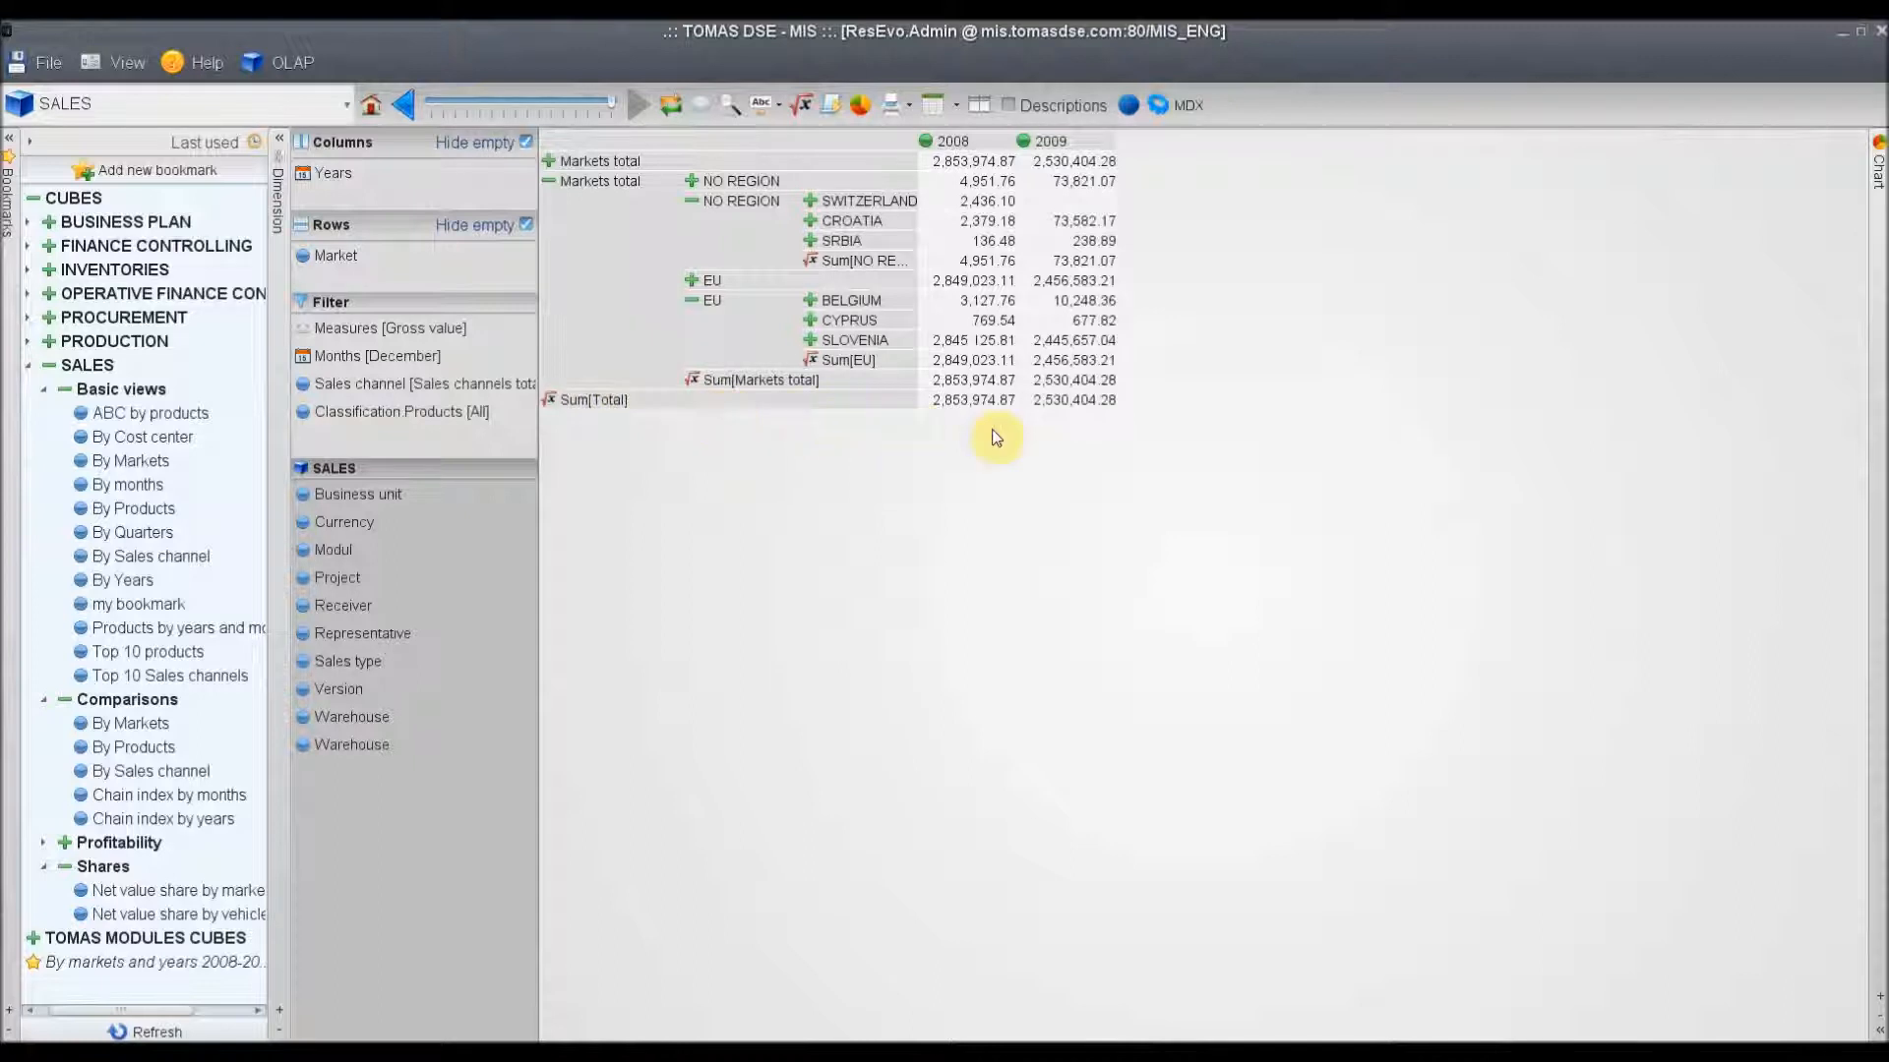
# - Remove the Sum aggregation from the table
pyautogui.click(801, 107)
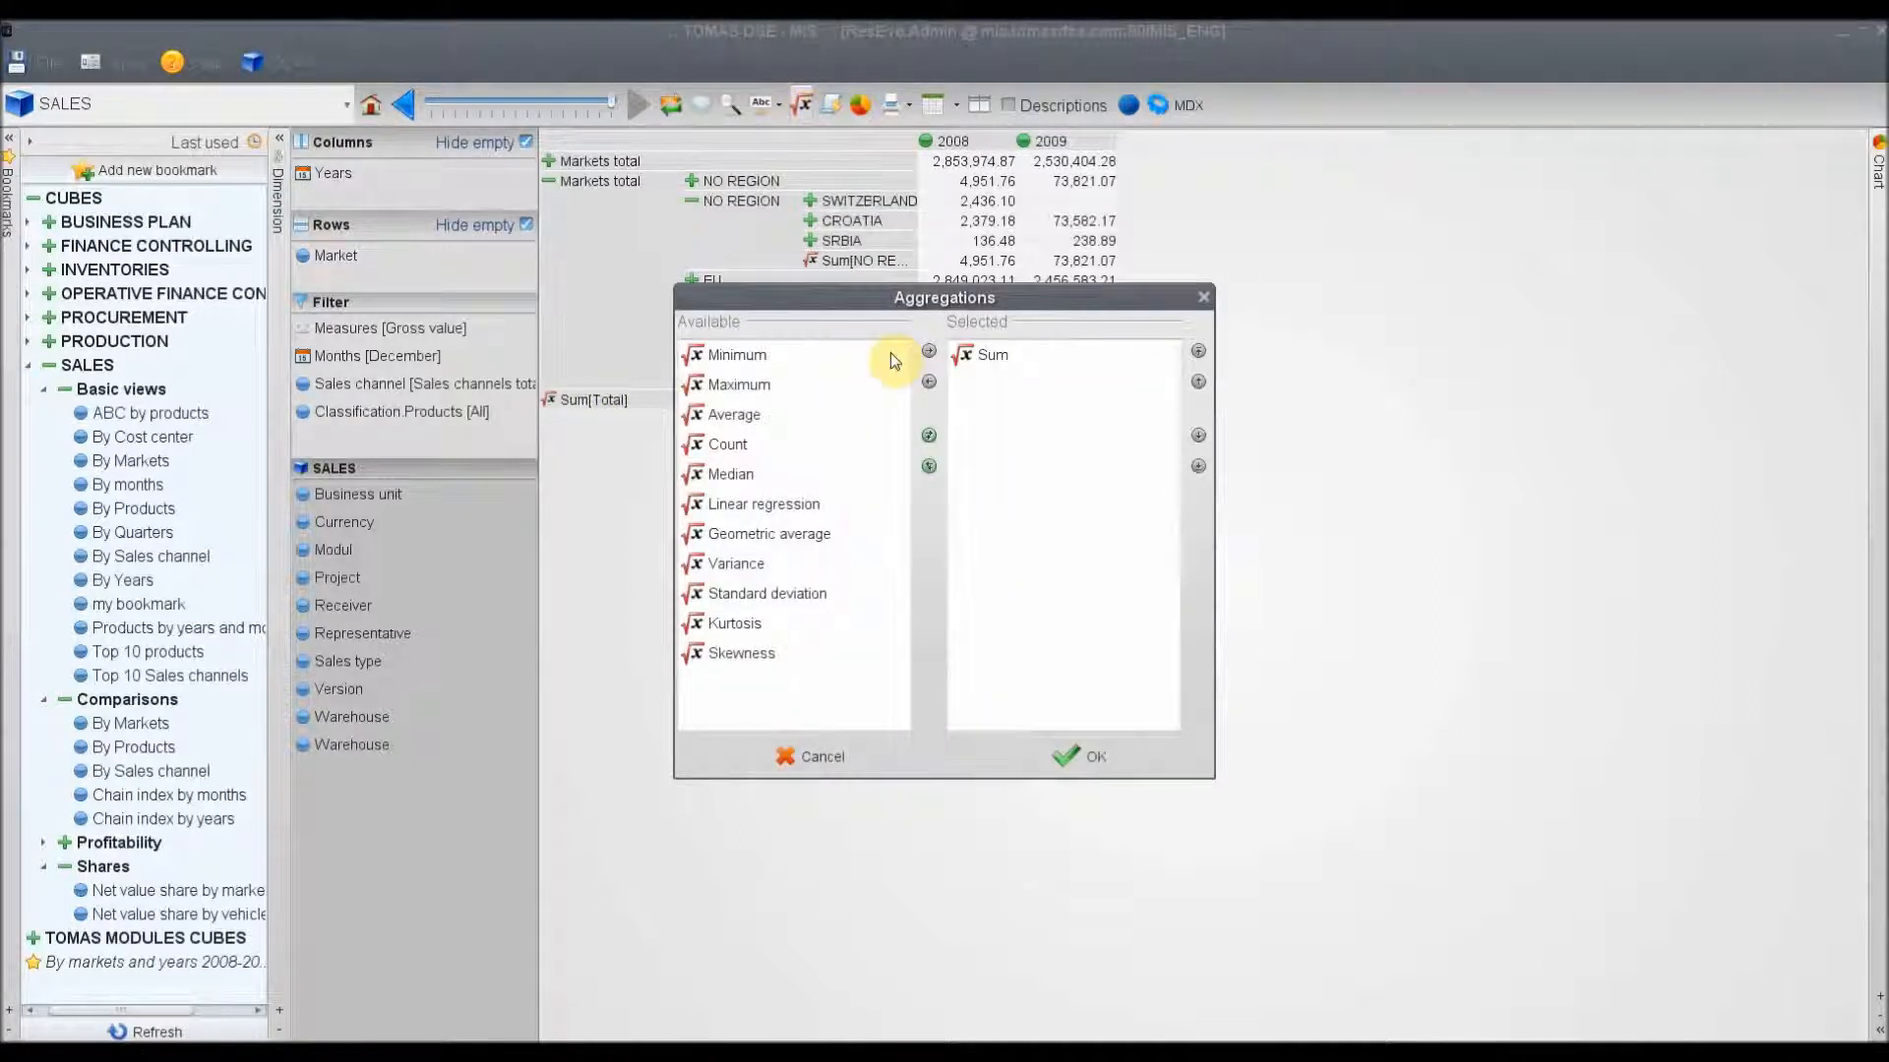
pyautogui.click(928, 468)
pyautogui.click(1086, 763)
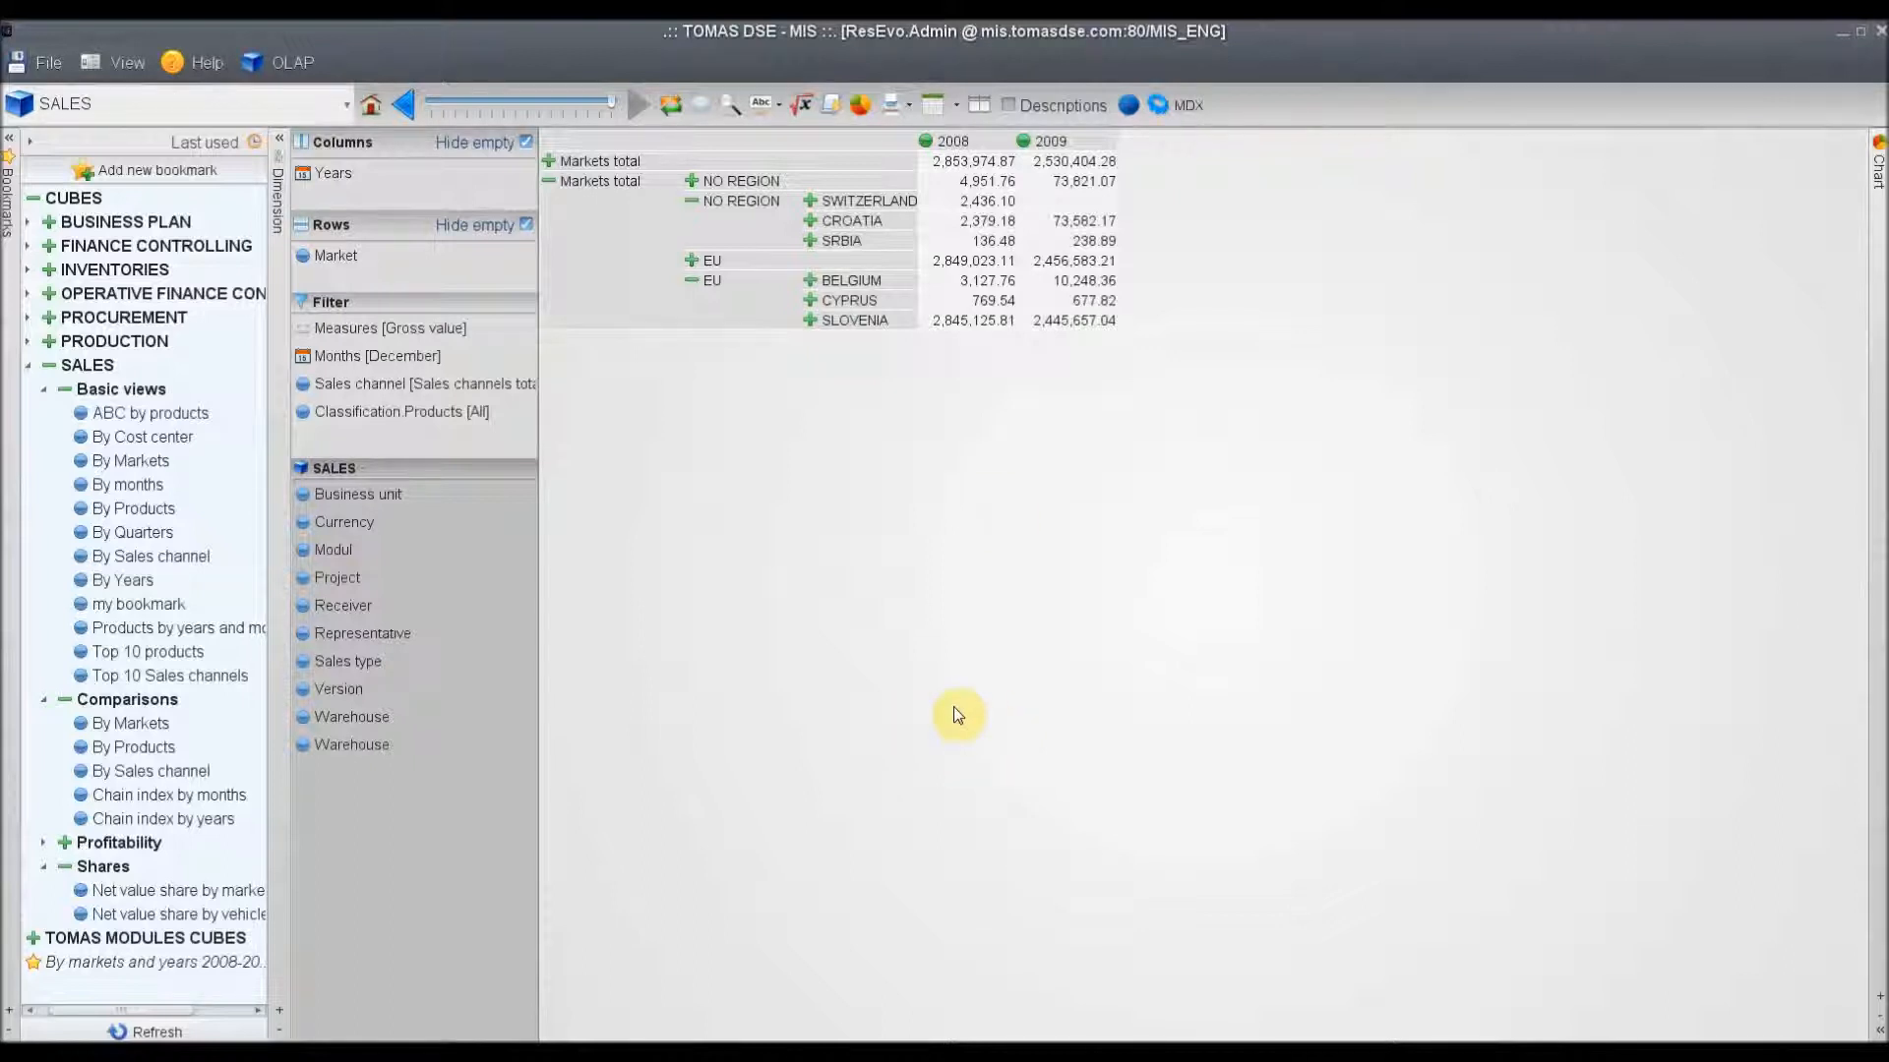
# - Add an Index additional column for the year 2009
pyautogui.rightClick(1048, 145)
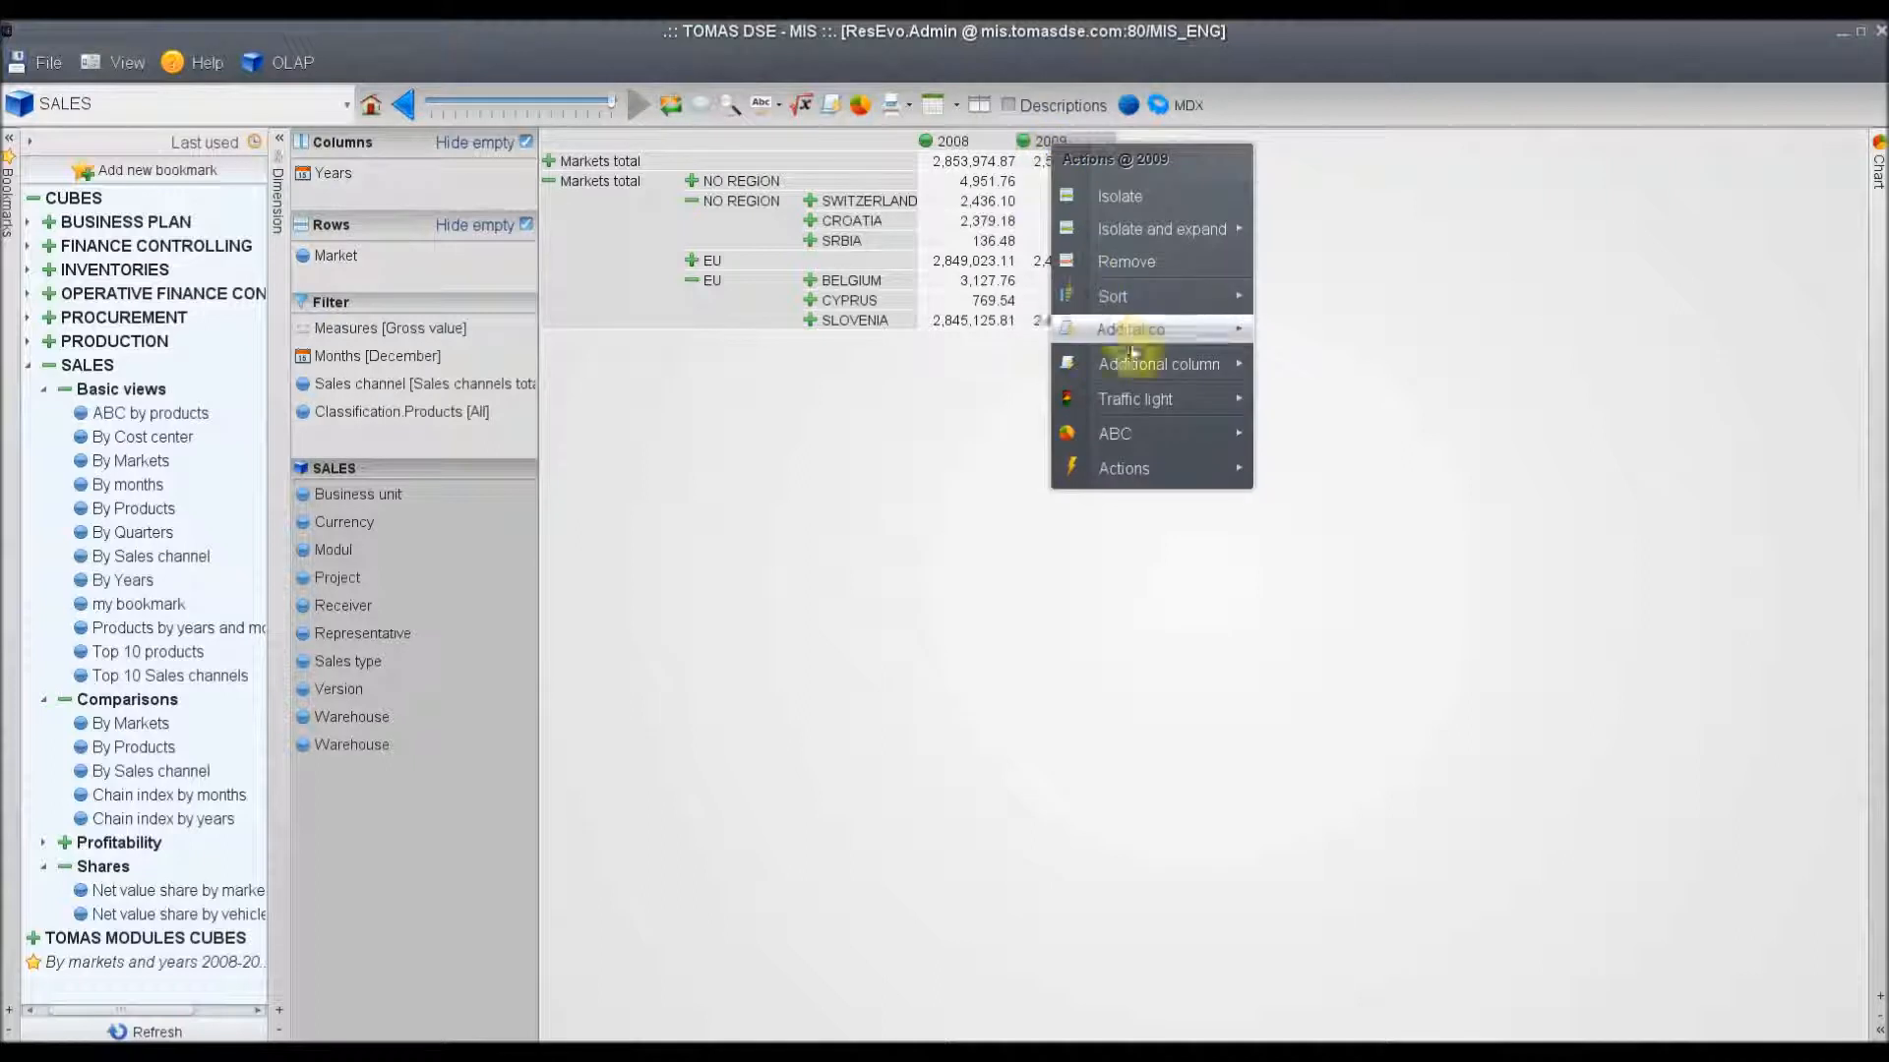
pyautogui.moveTo(1143, 368)
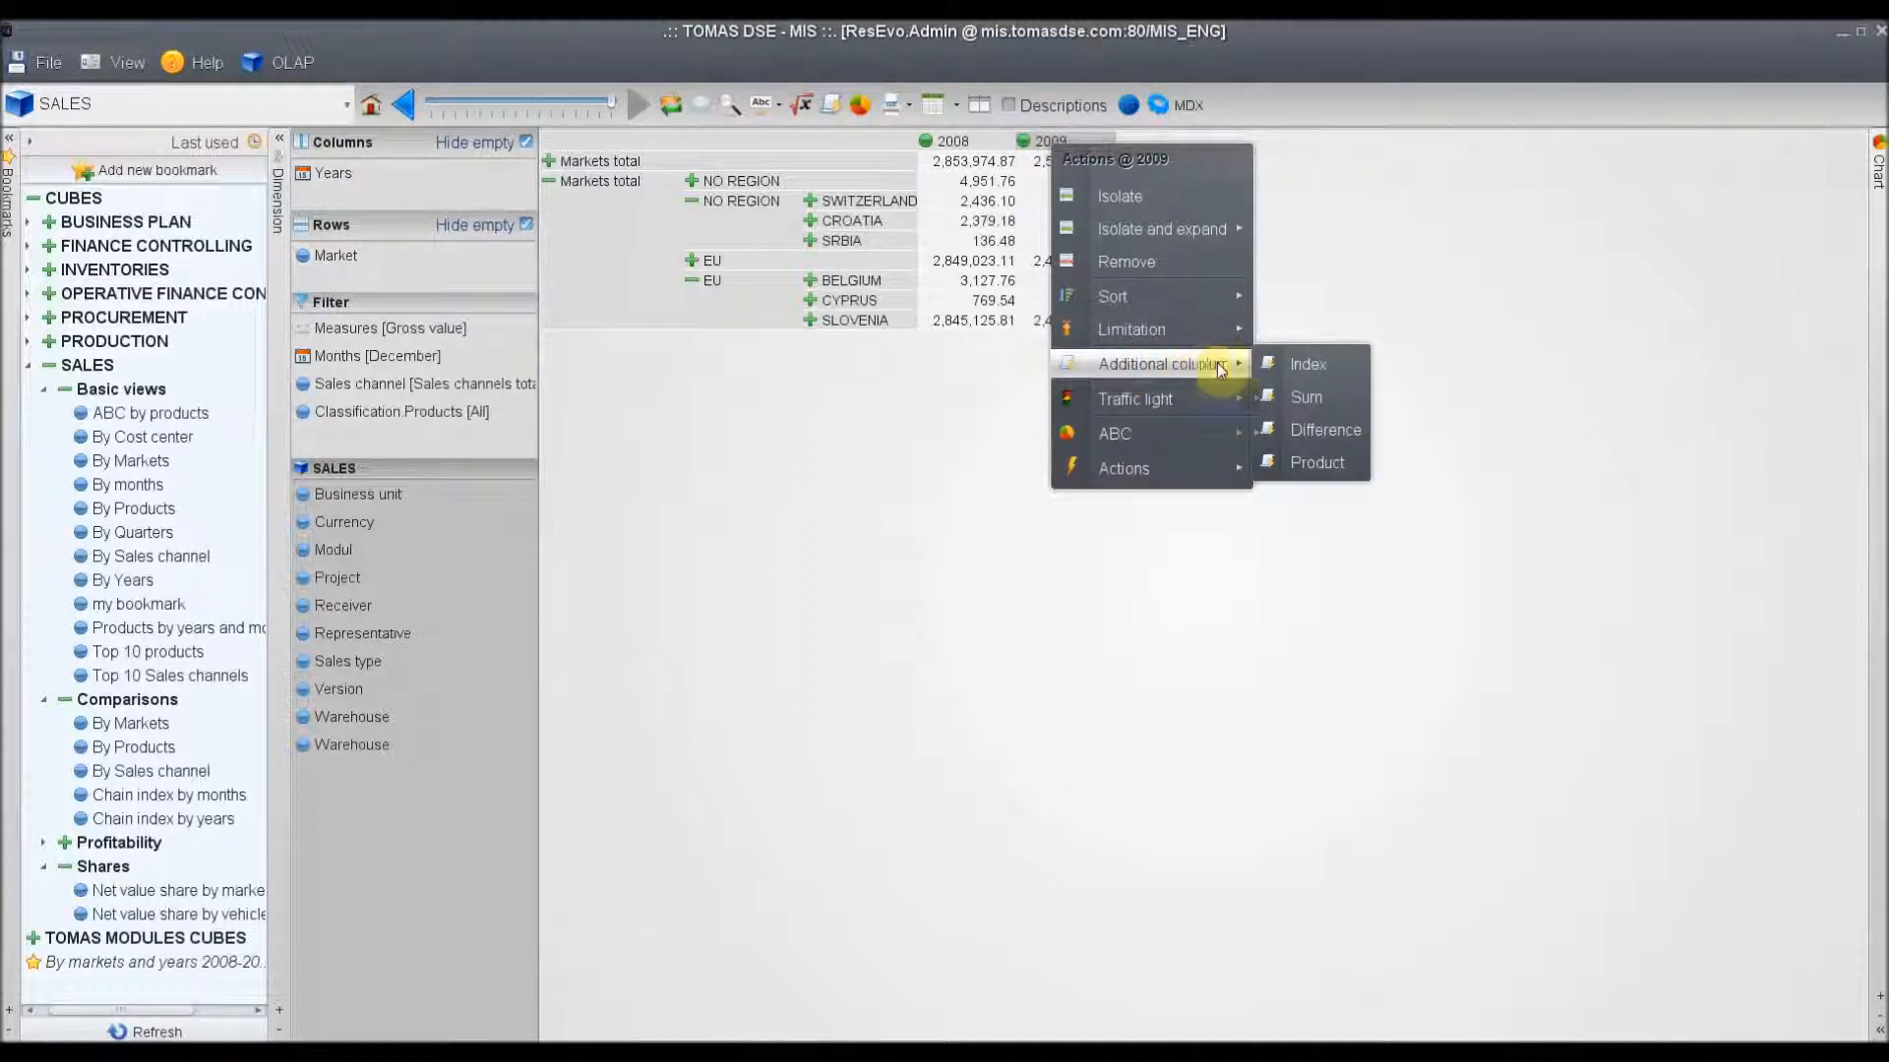
pyautogui.click(1300, 363)
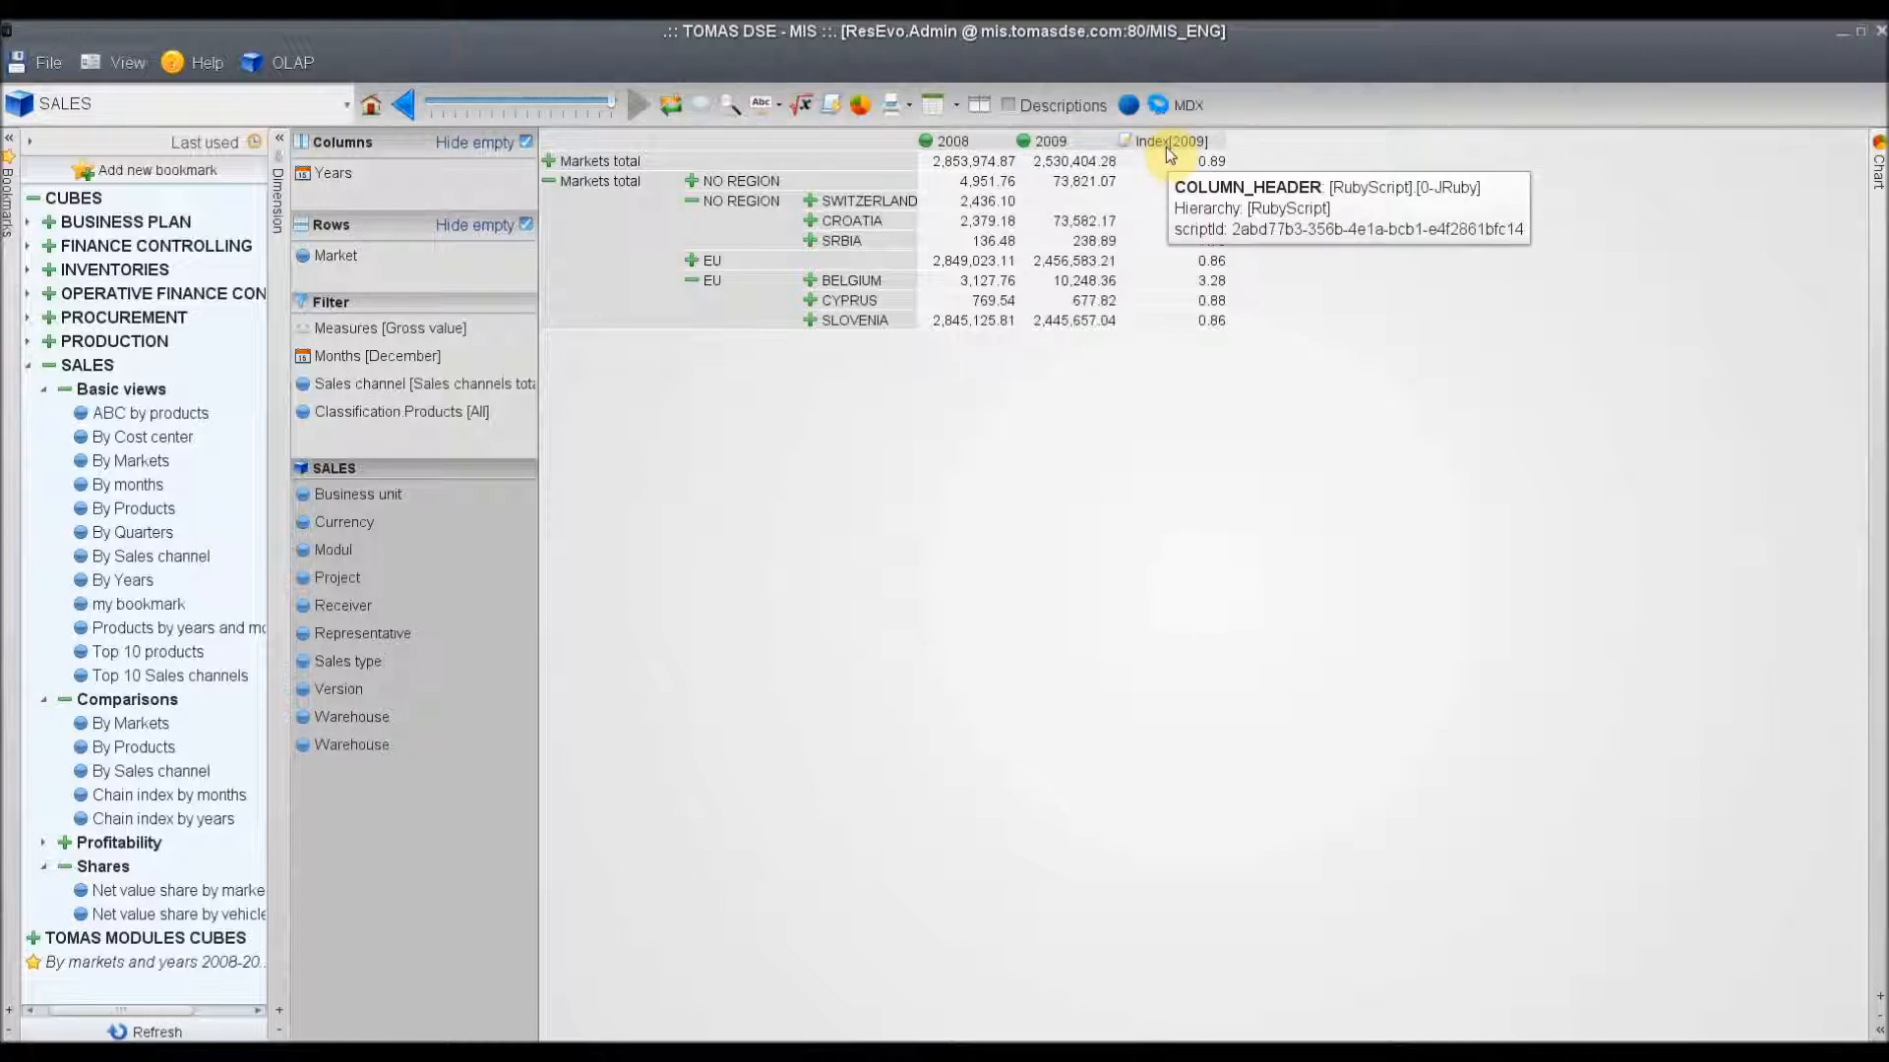
# - Reload the bookmark By markets and years 2008-2010 and set up an additional column named 2009/2008 with the #1 / #2 example script
pyautogui.doubleClick(135, 969)
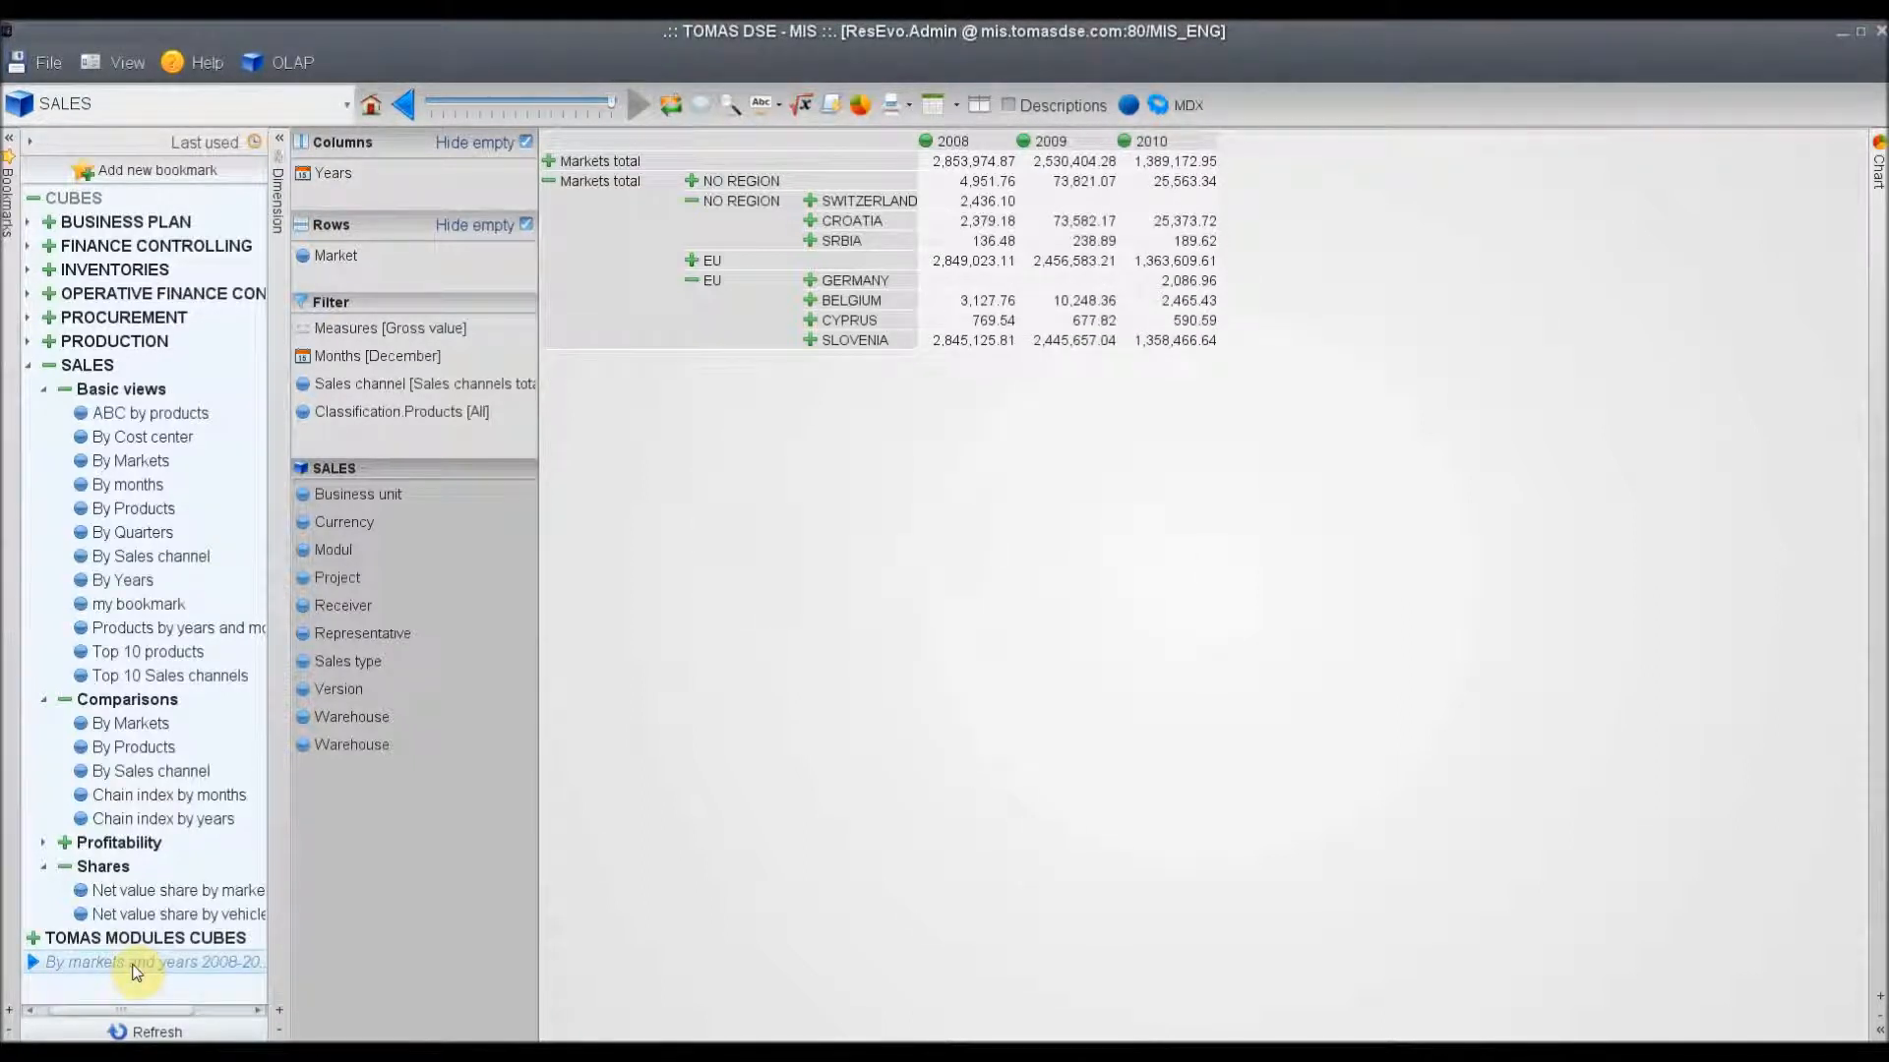
pyautogui.click(831, 105)
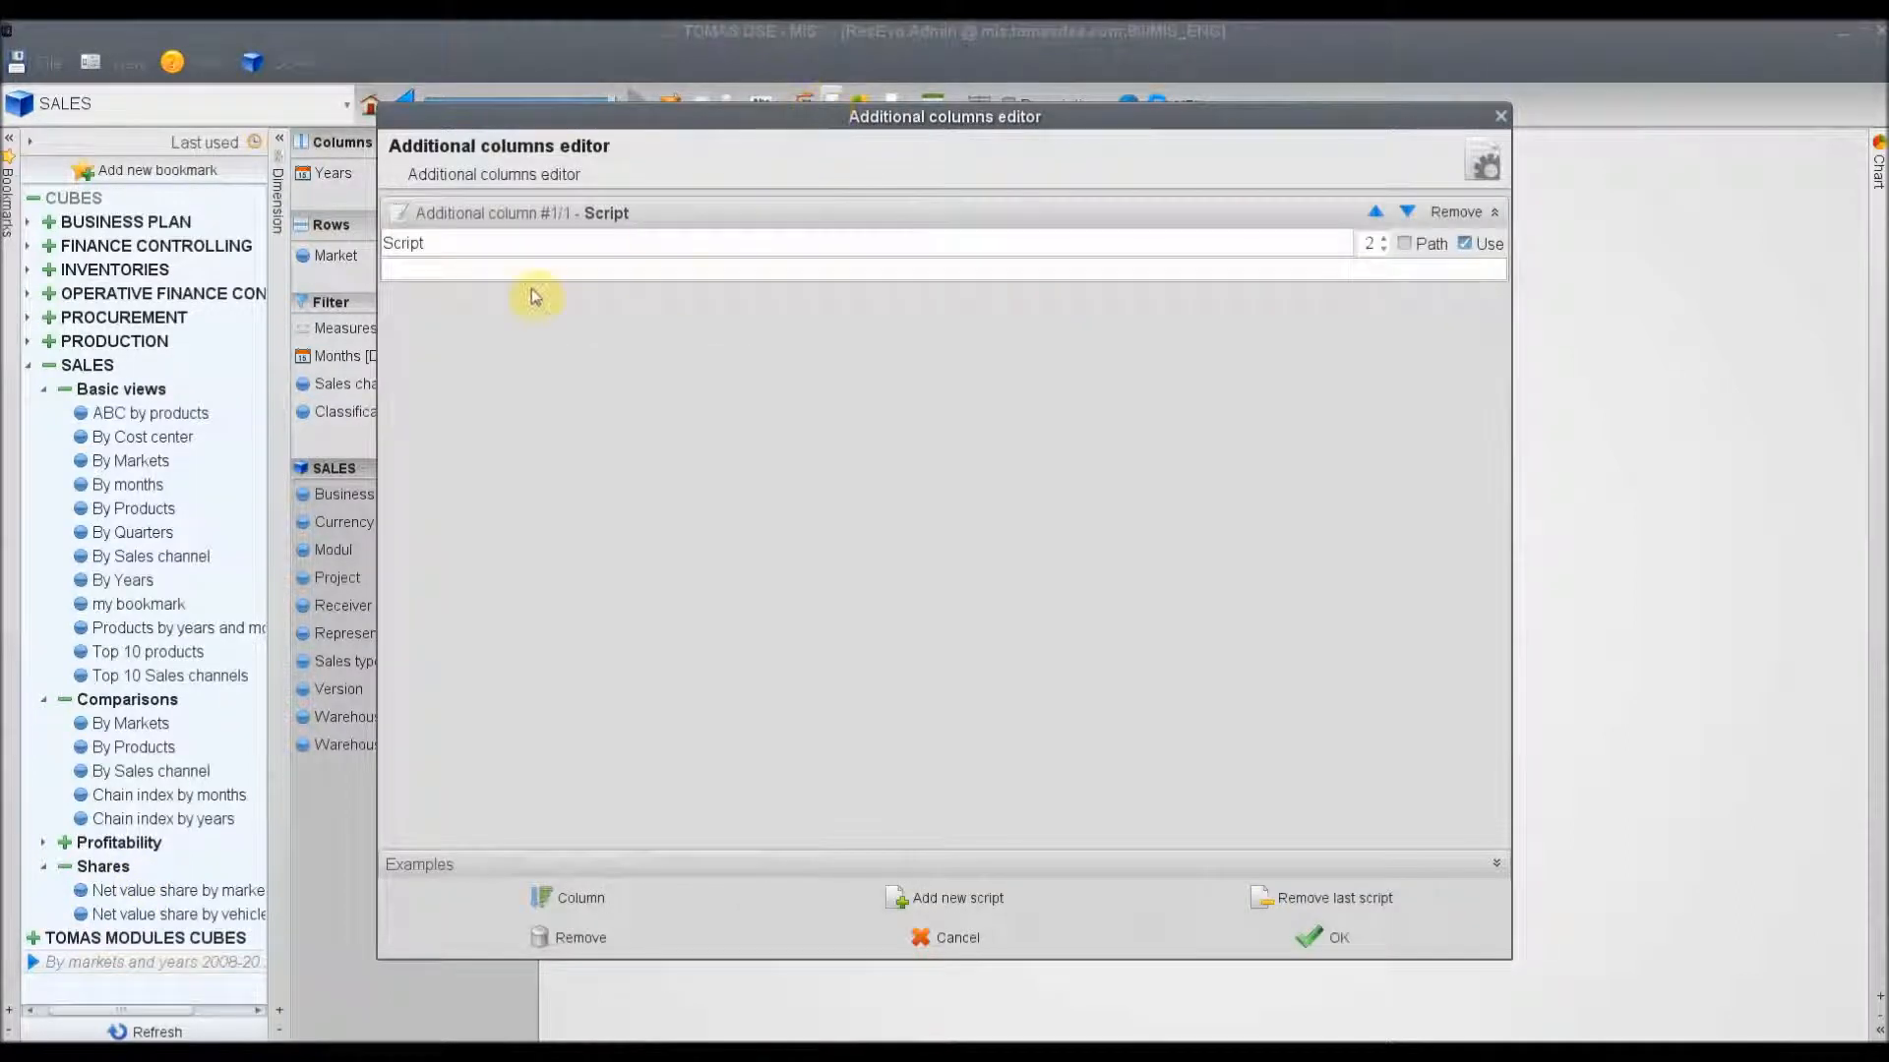
pyautogui.doubleClick(450, 243)
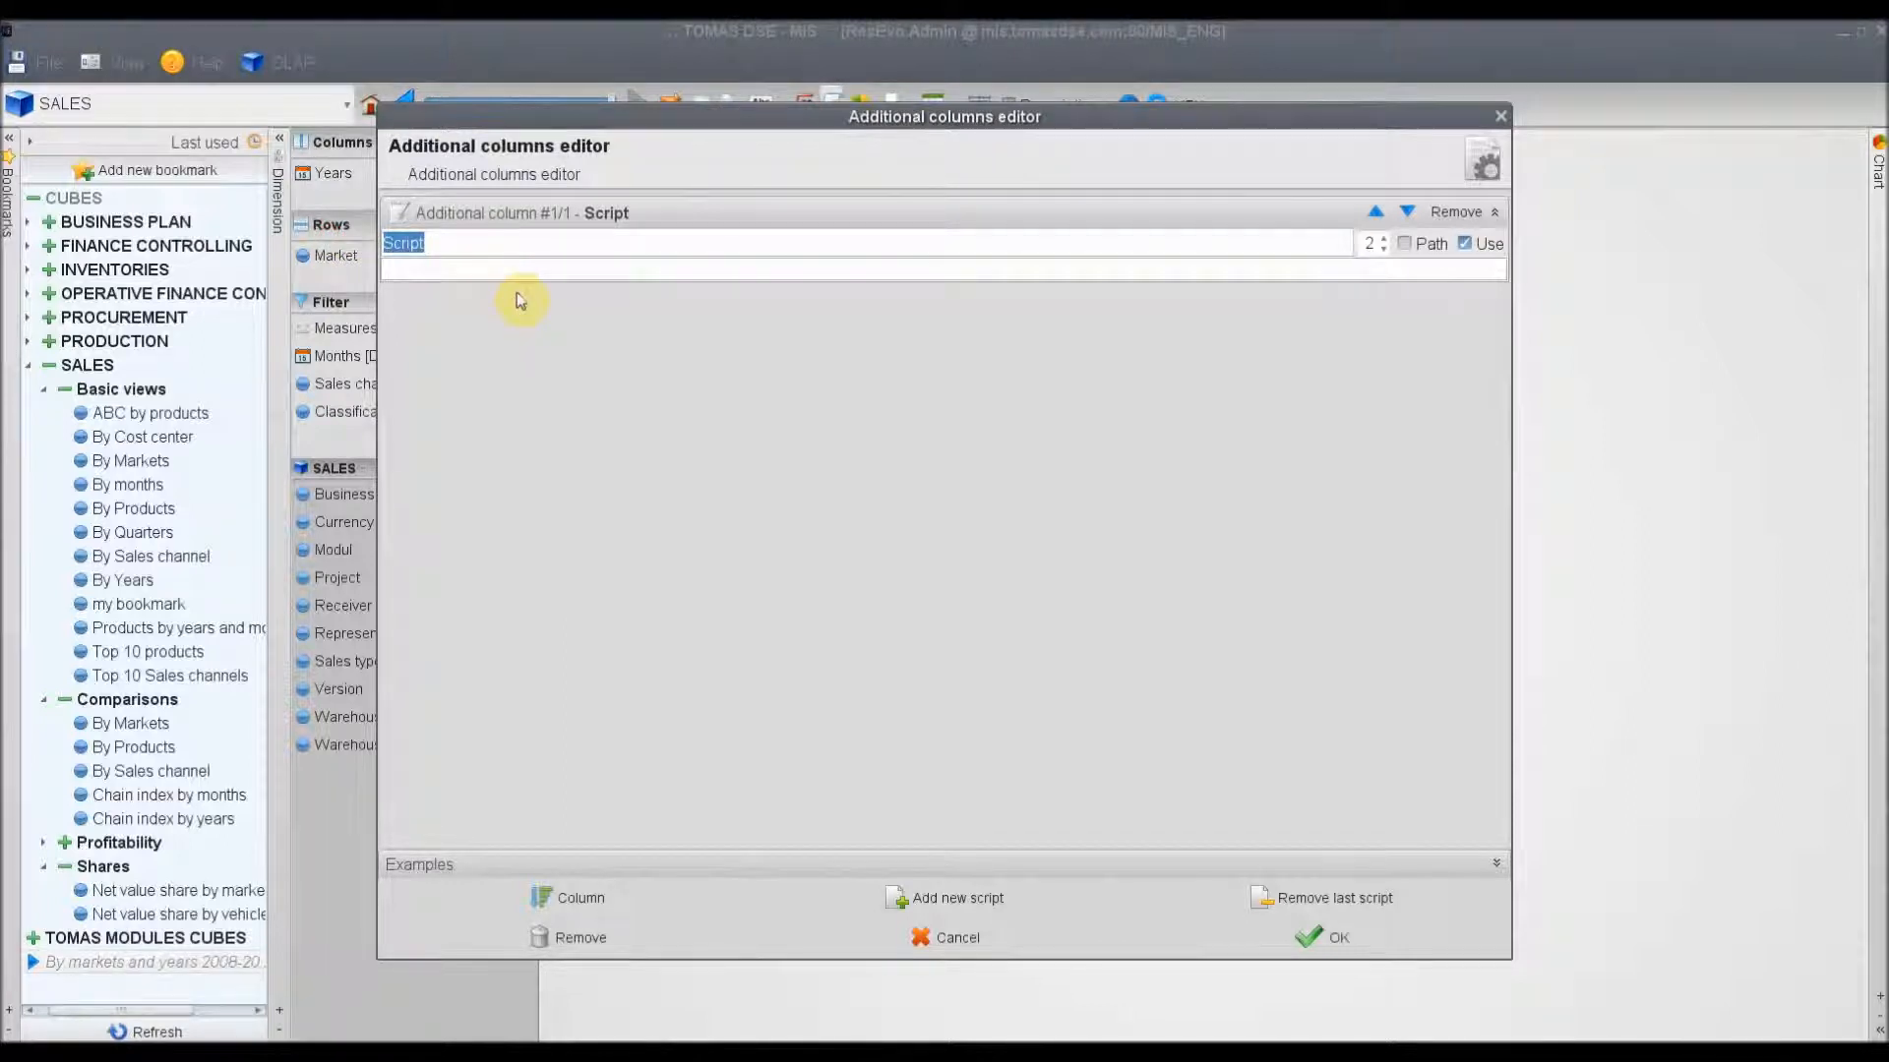
pyautogui.write('2009/2008')
pyautogui.click(413, 865)
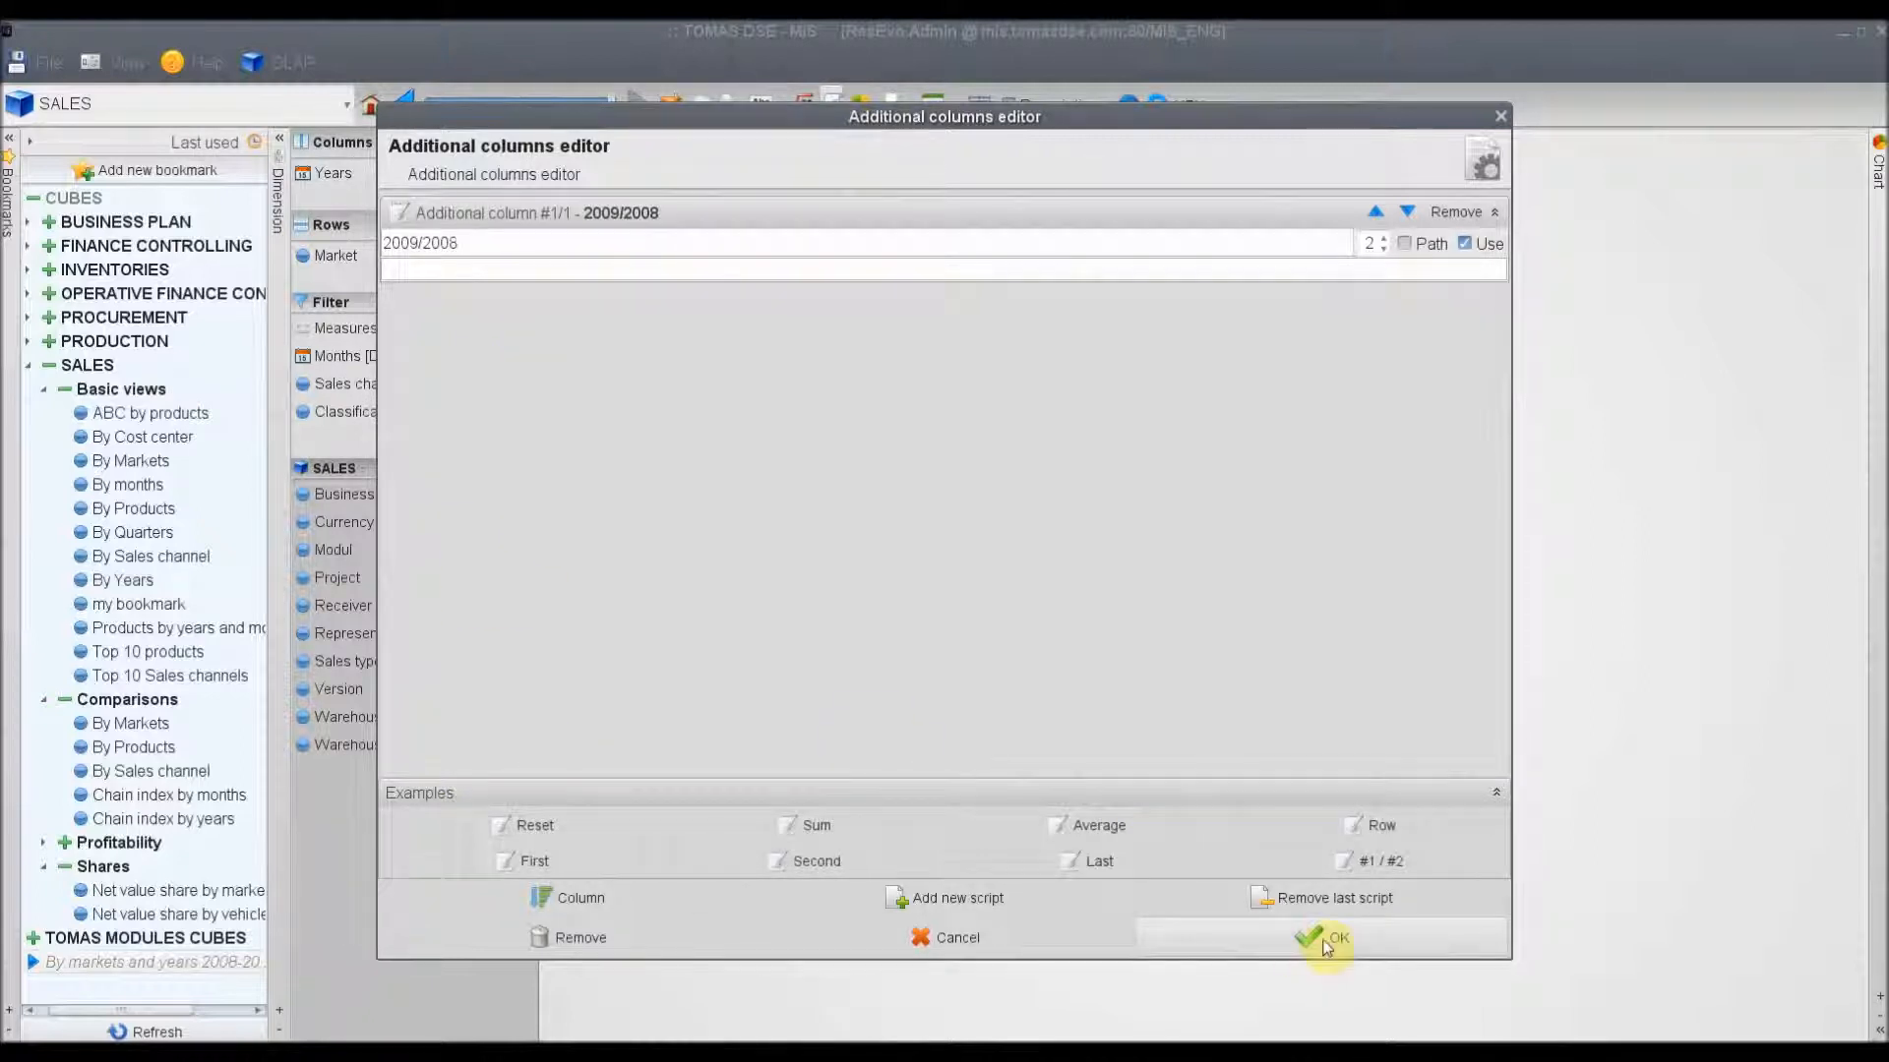
pyautogui.click(1385, 864)
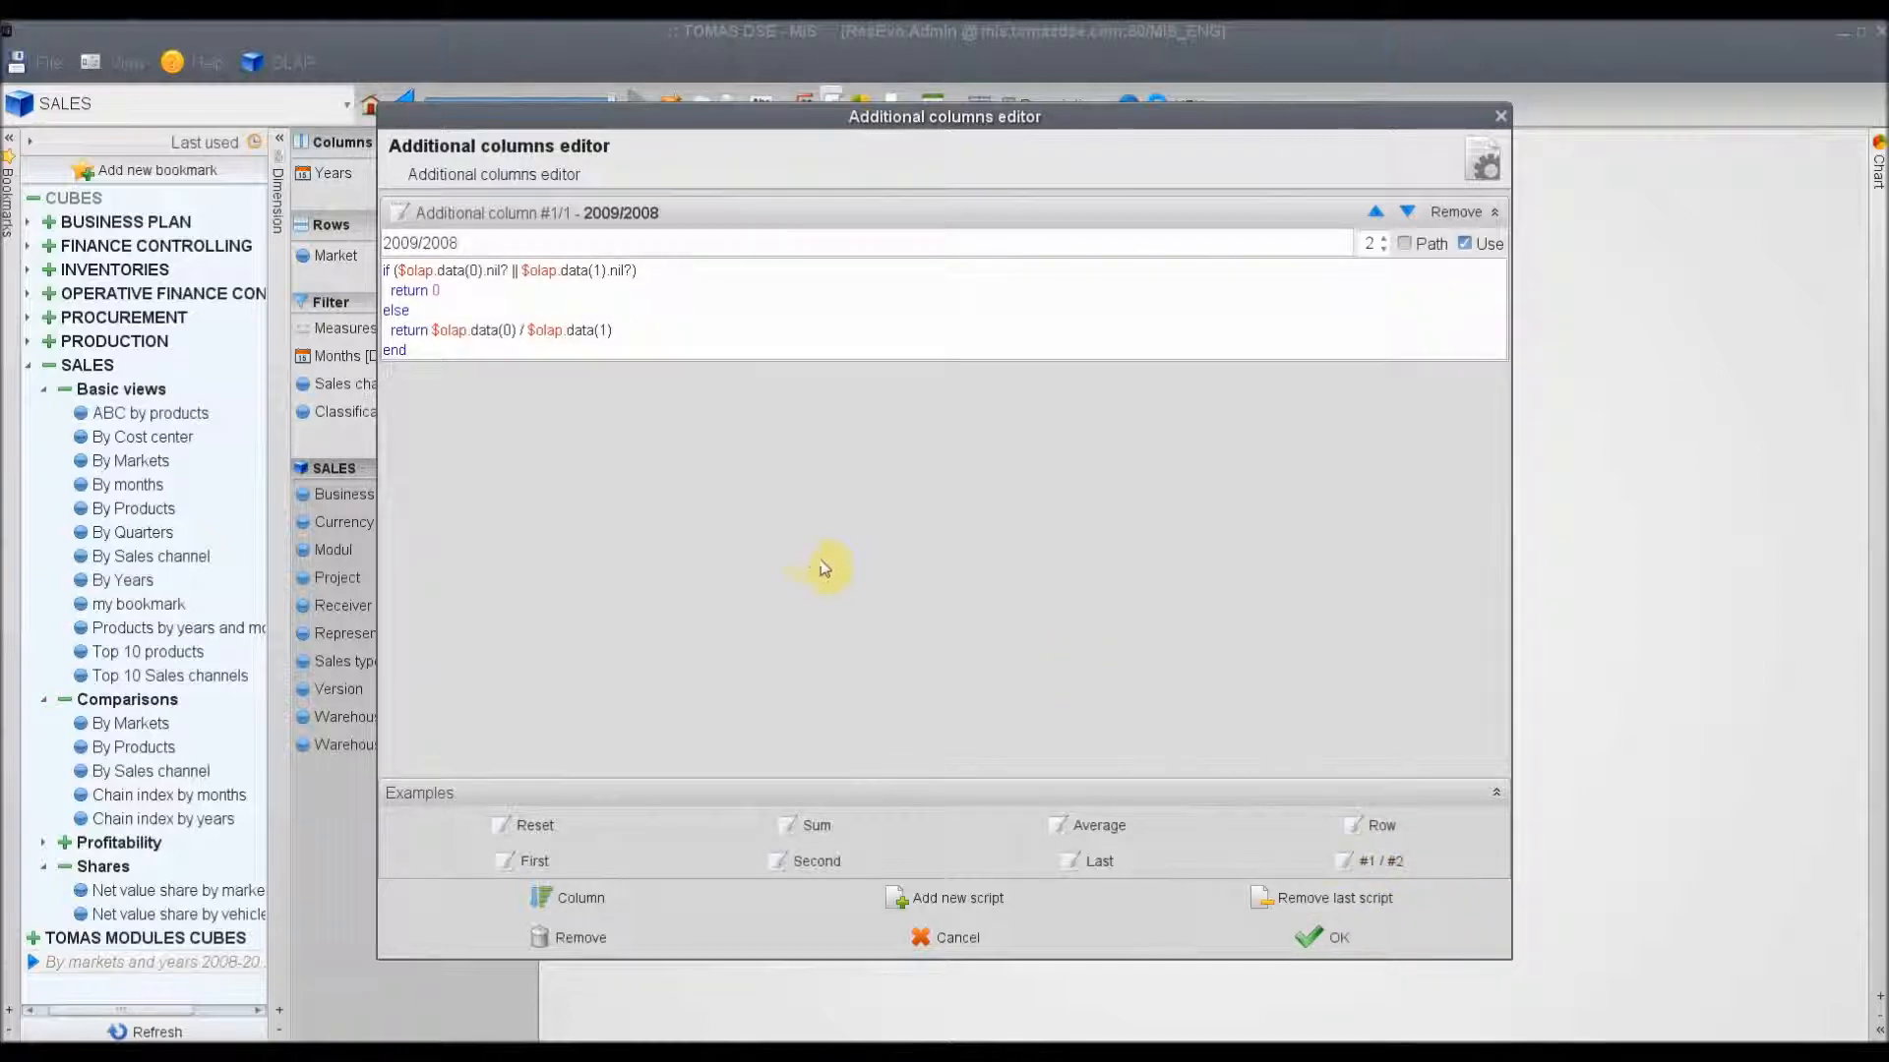
# - Edit the script to return 1 if data(1) or data(0) is nil, otherwise $olap.data(1) / $olap.data(0), and apply the column
pyautogui.doubleClick(476, 271)
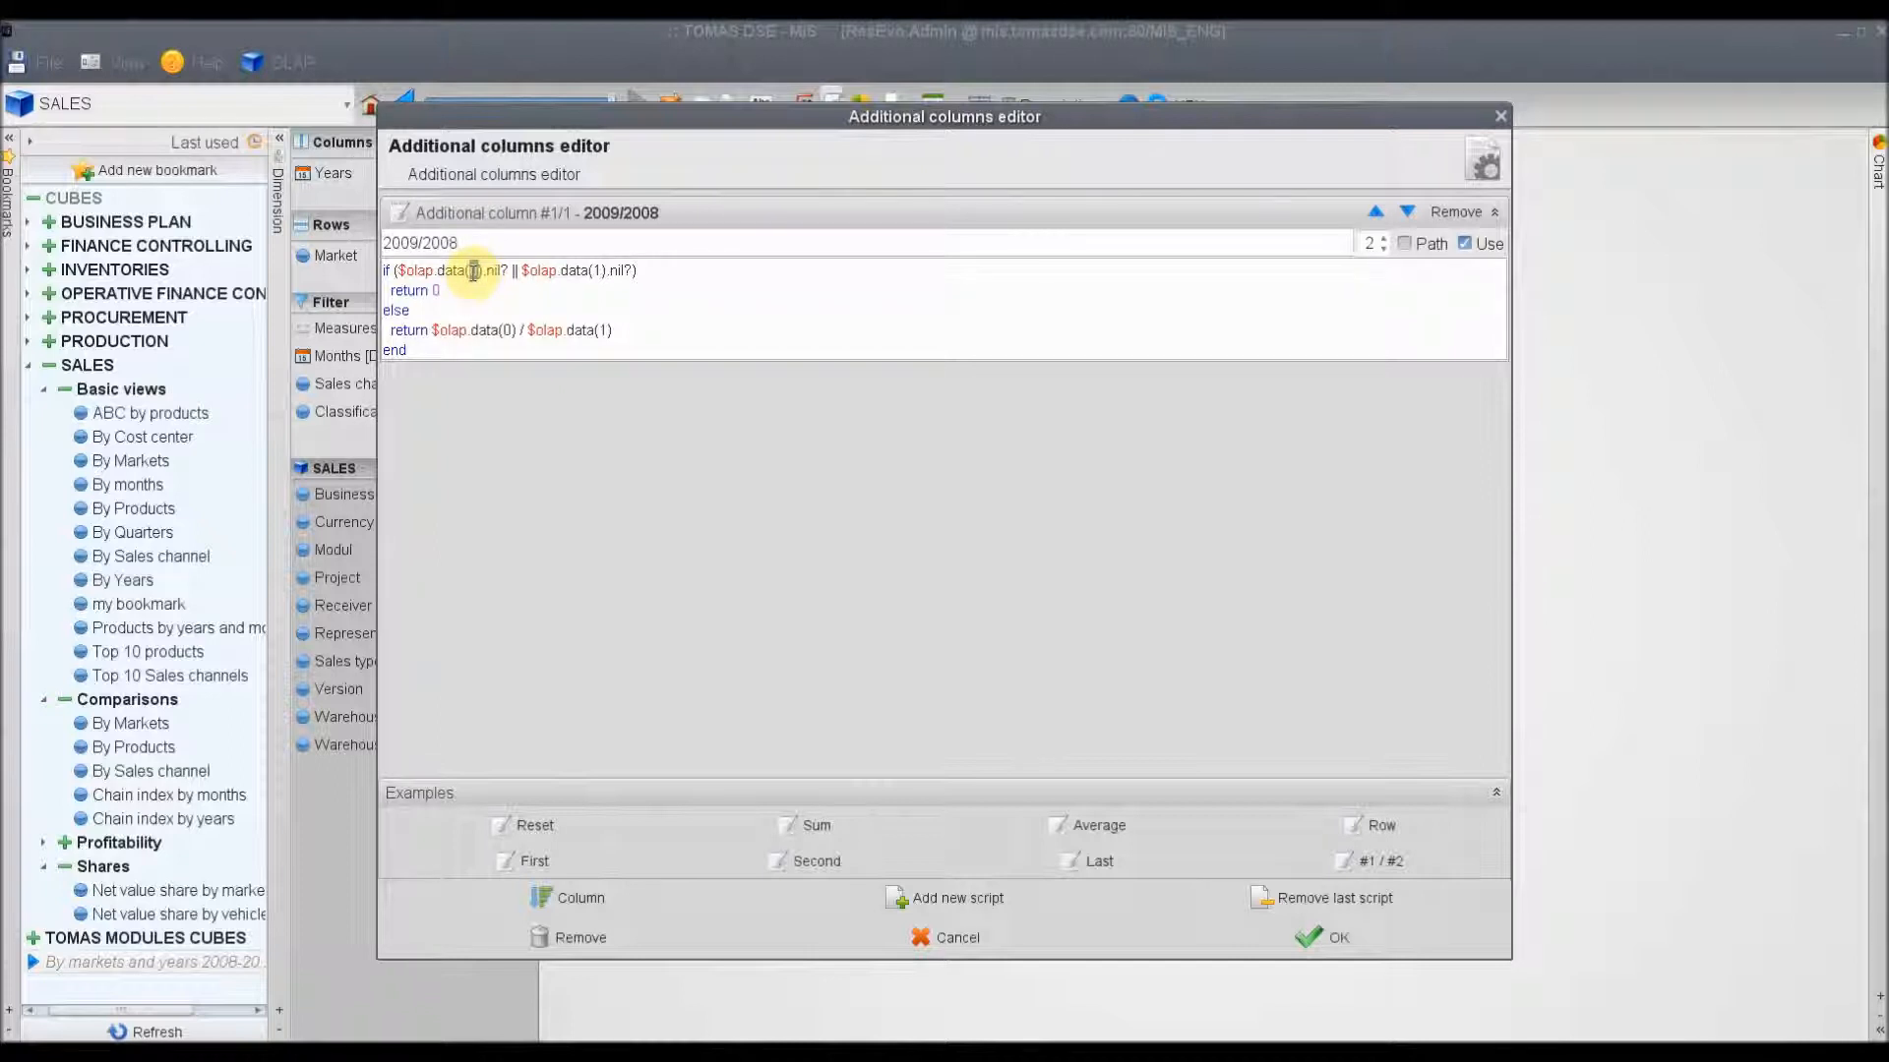
pyautogui.write('1')
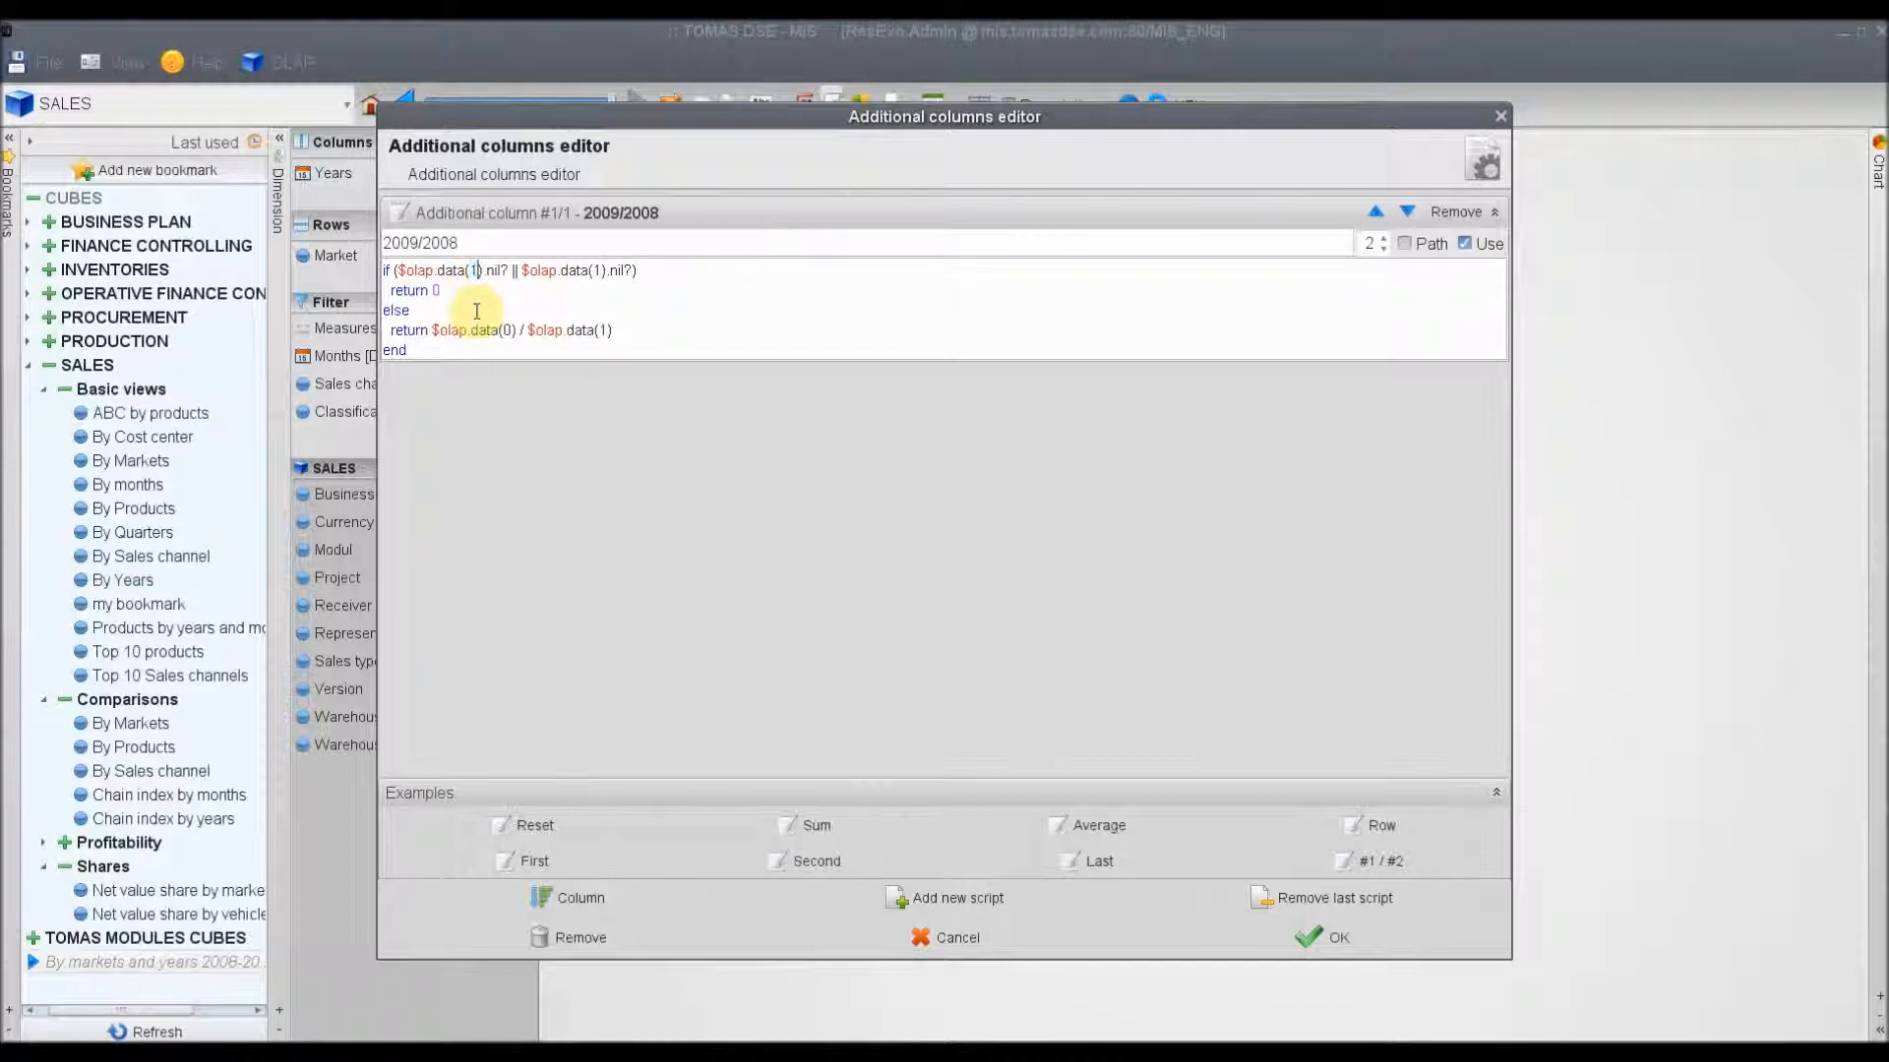
pyautogui.doubleClick(597, 271)
pyautogui.write('0')
pyautogui.doubleClick(435, 291)
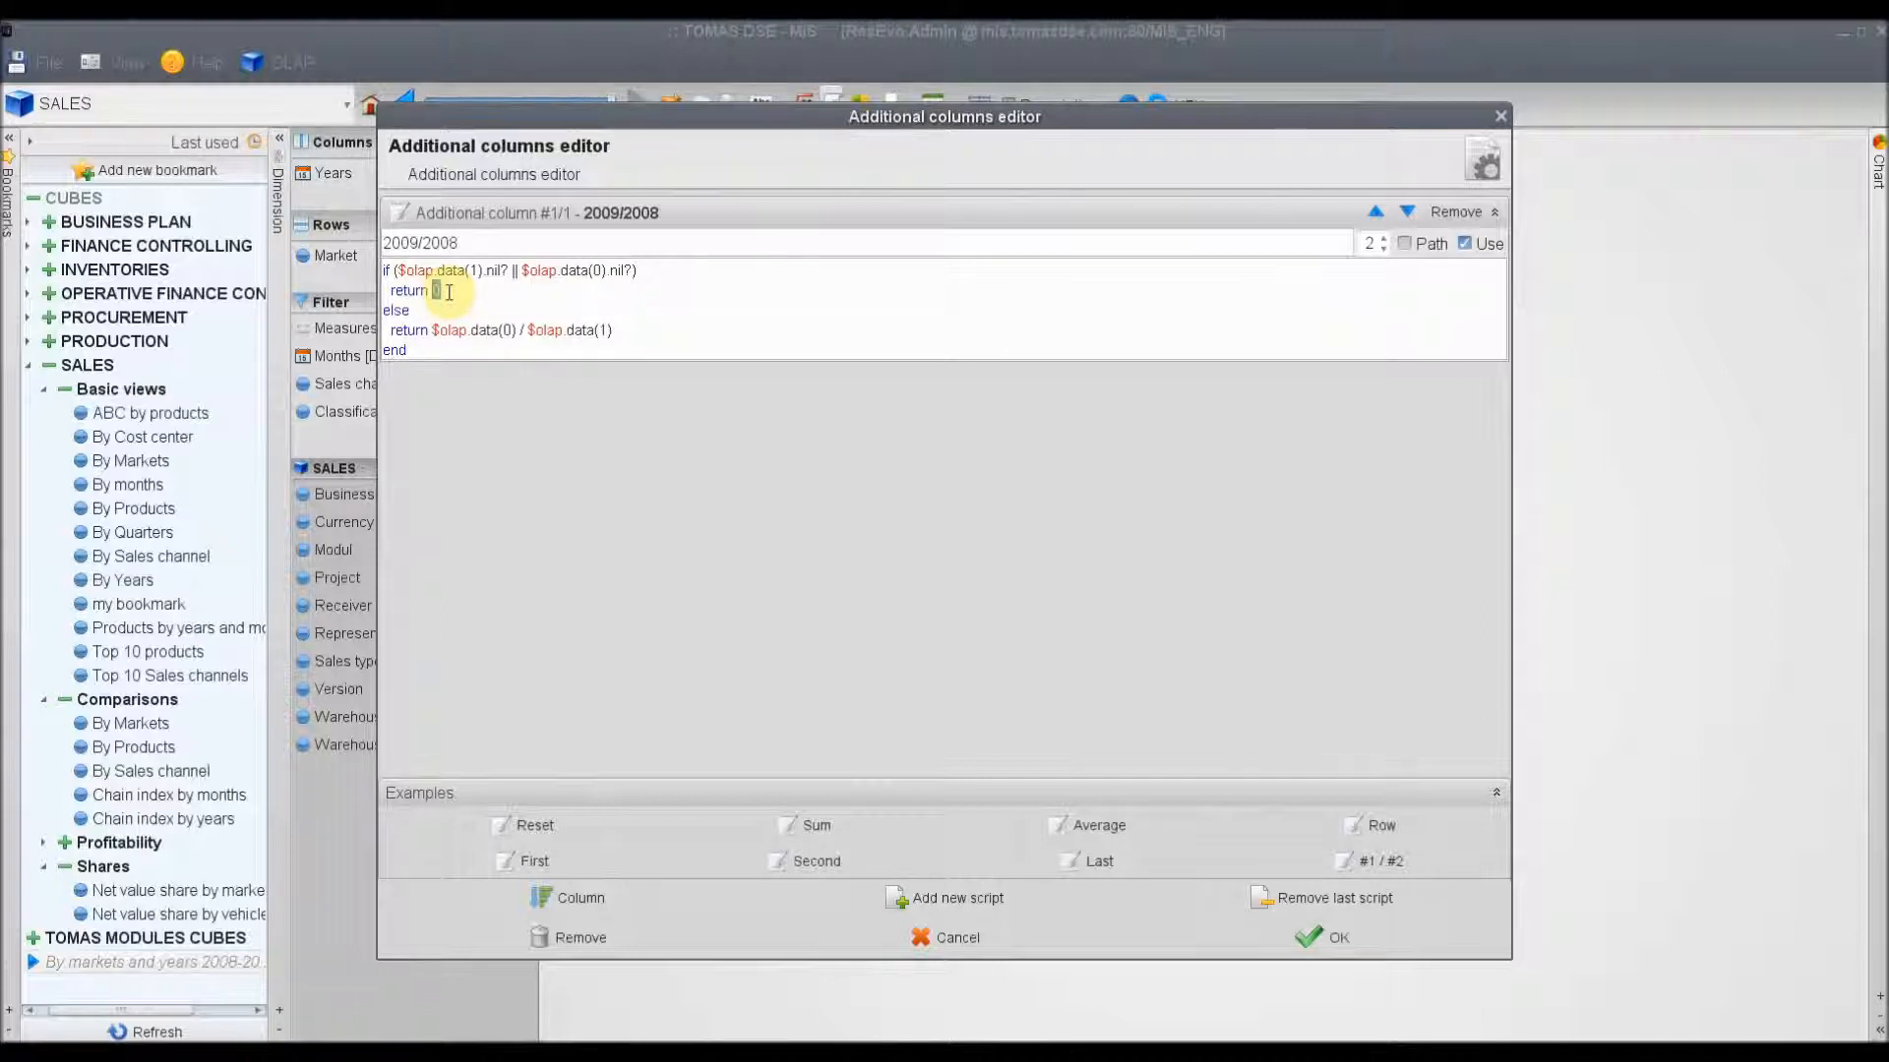
pyautogui.doubleClick(507, 330)
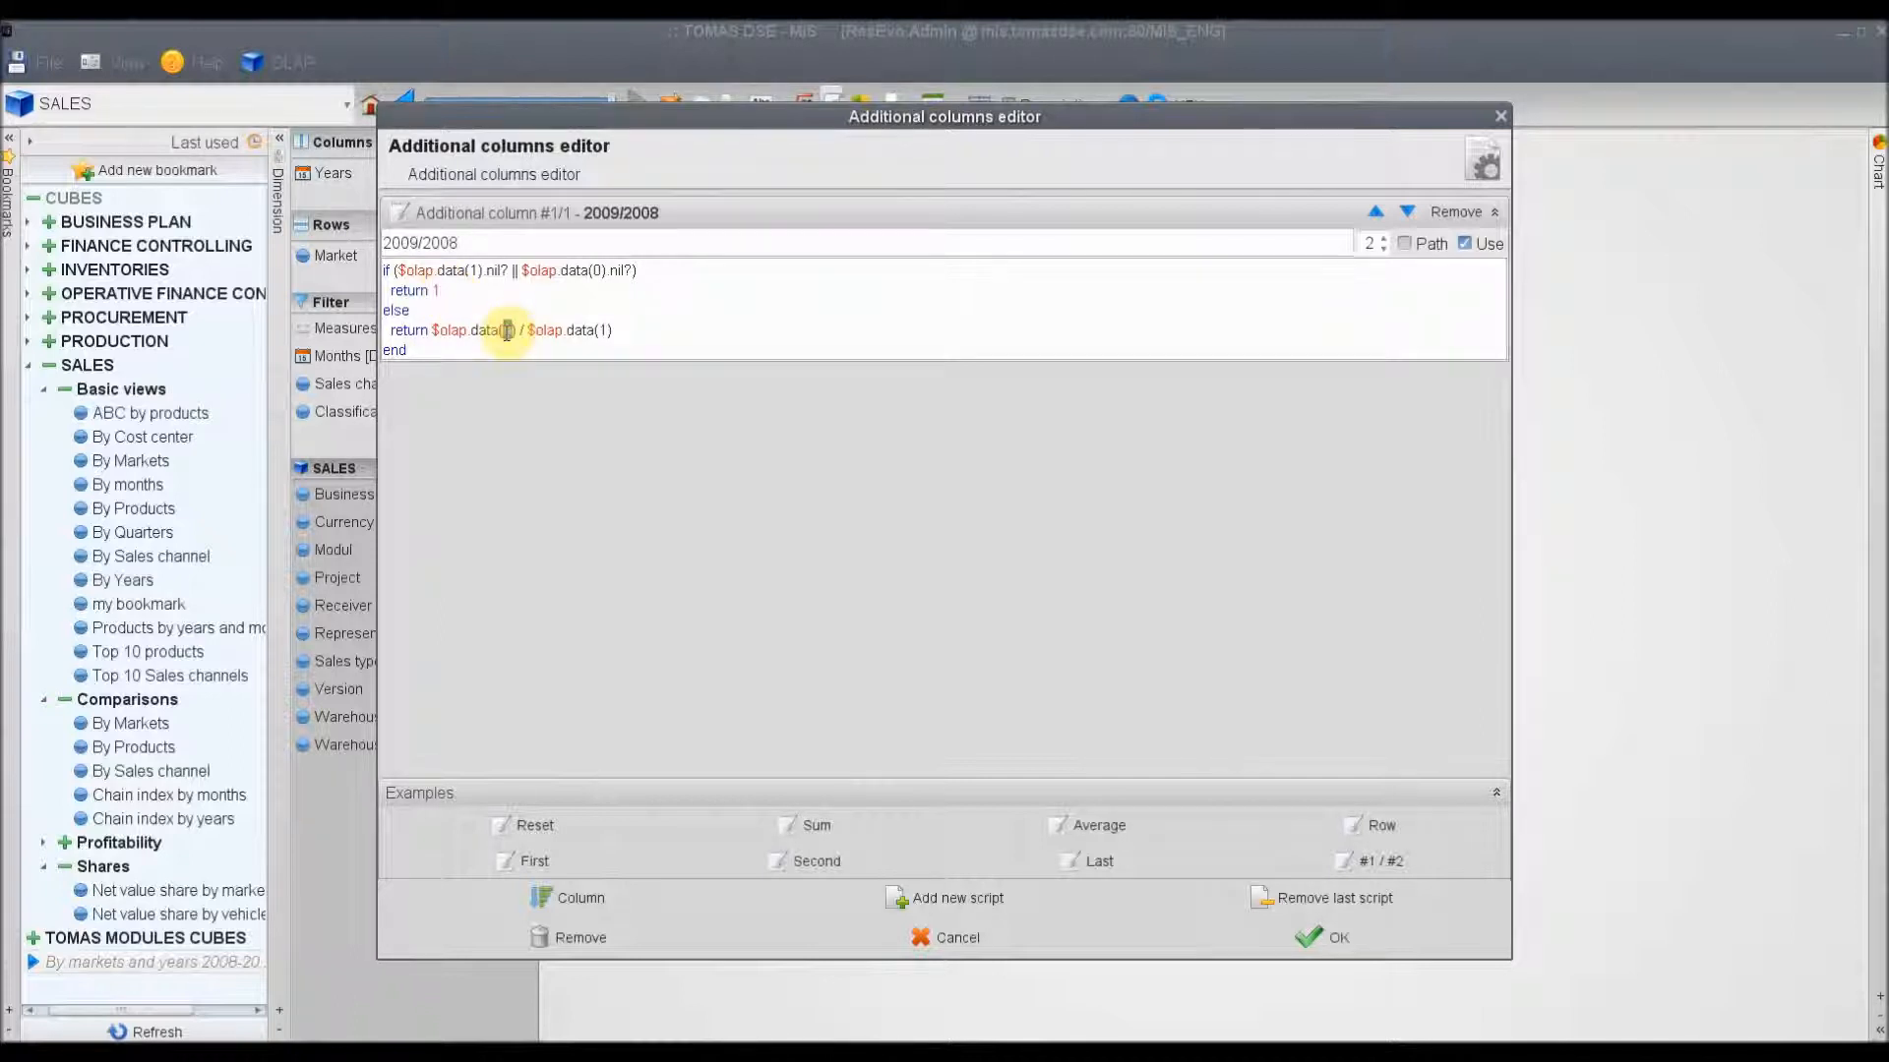
pyautogui.write('1')
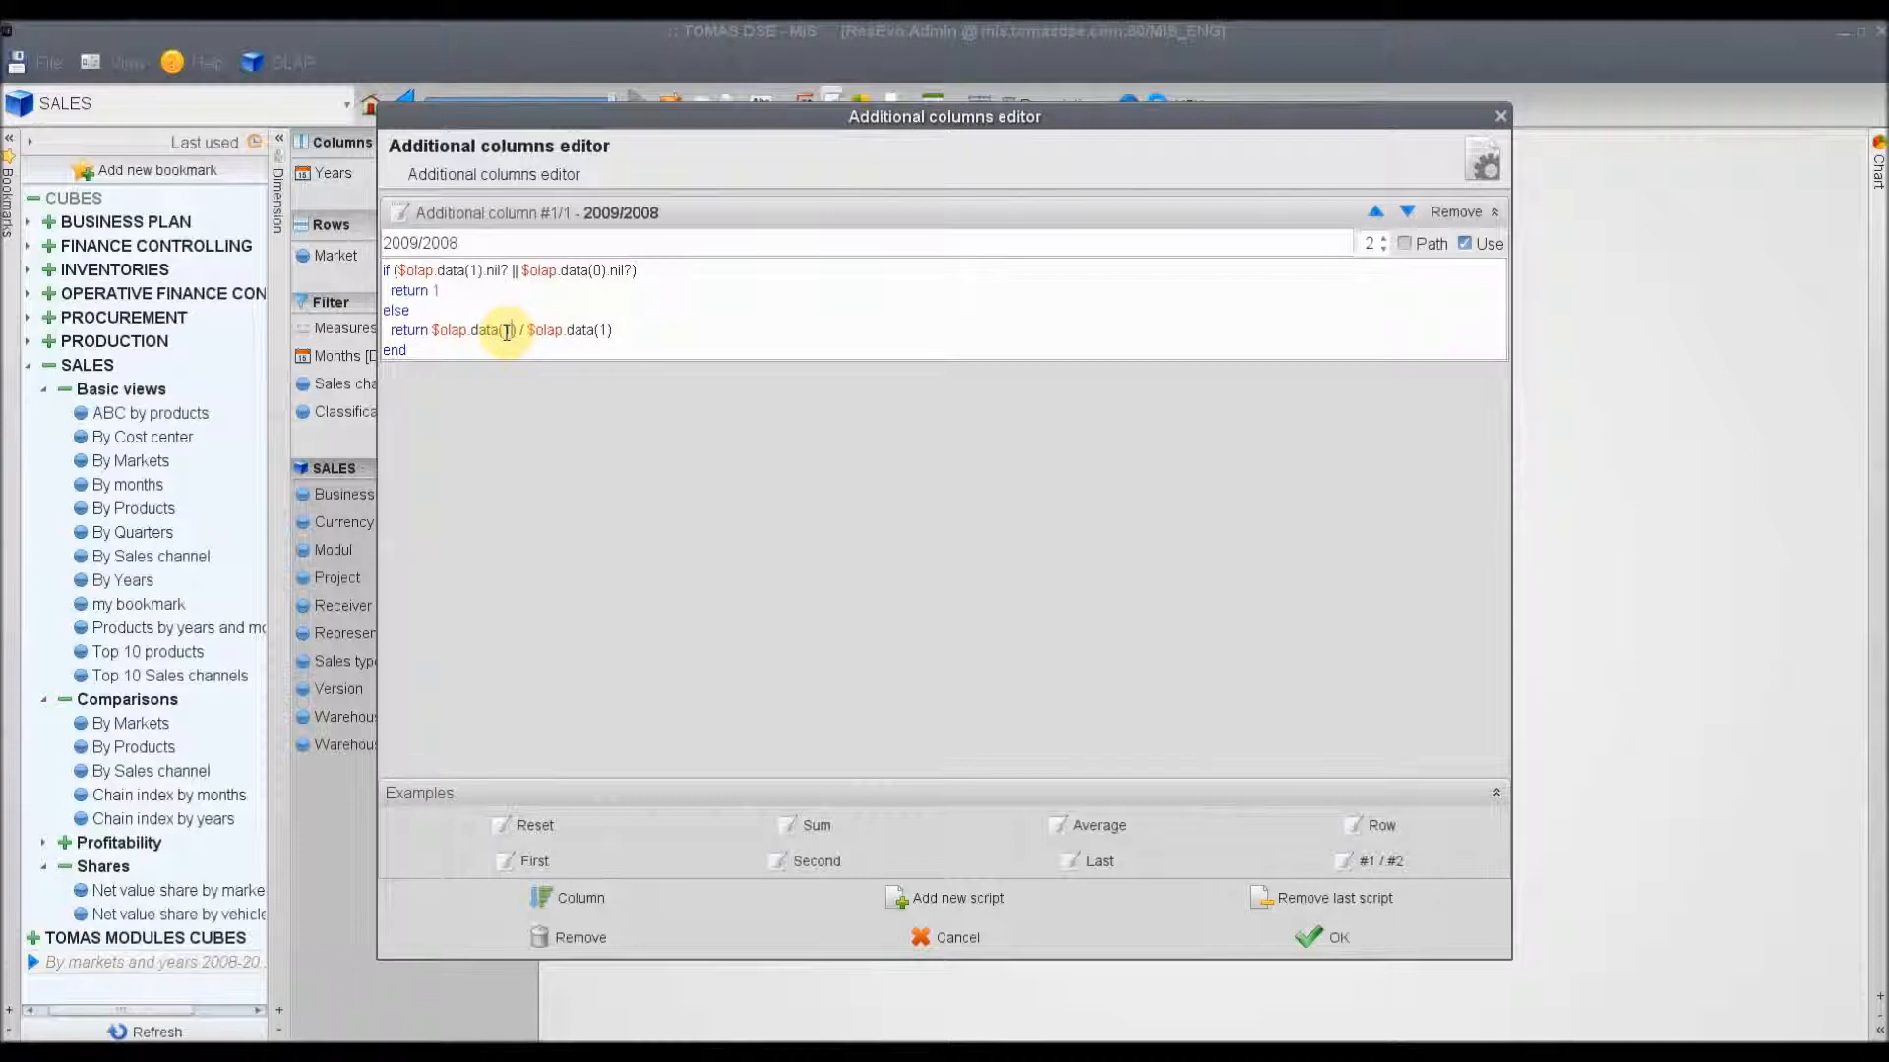
pyautogui.doubleClick(605, 329)
pyautogui.write('0')
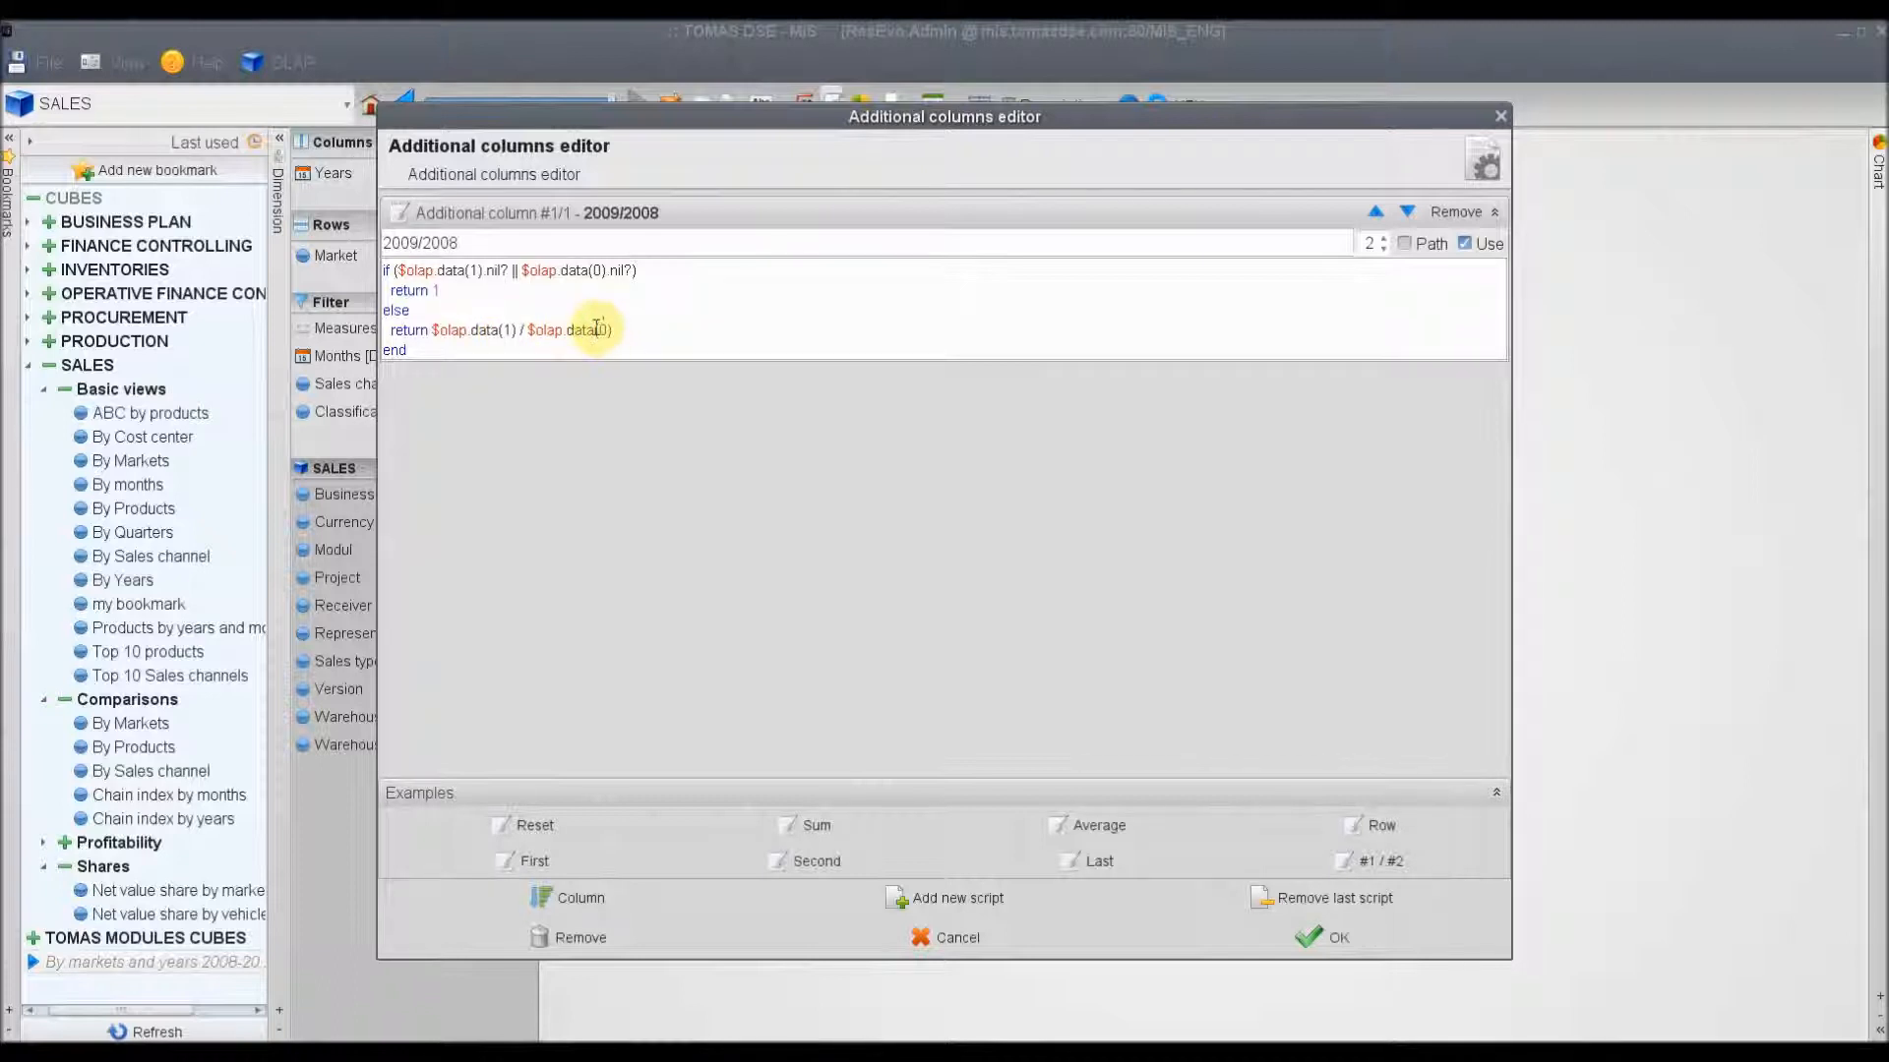
pyautogui.click(1328, 939)
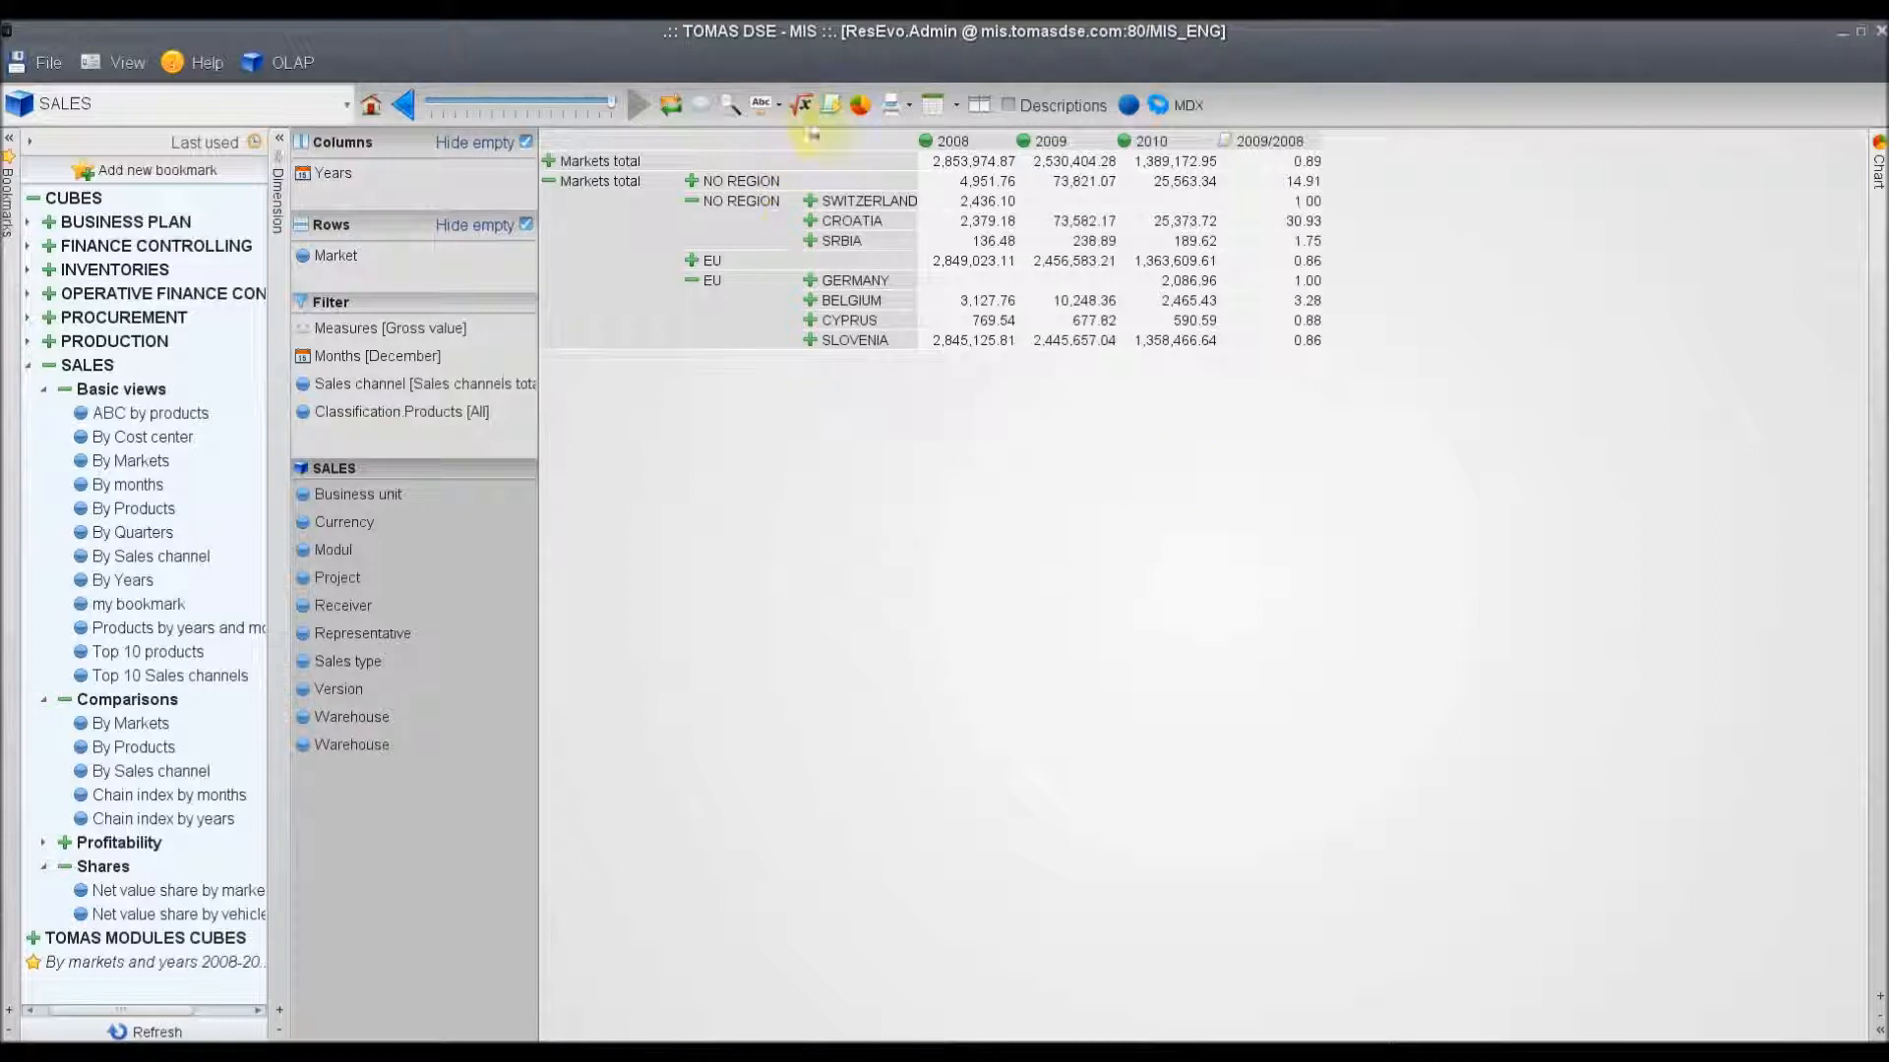
# - Remove the additional column 2009/2008 from the table
pyautogui.click(831, 107)
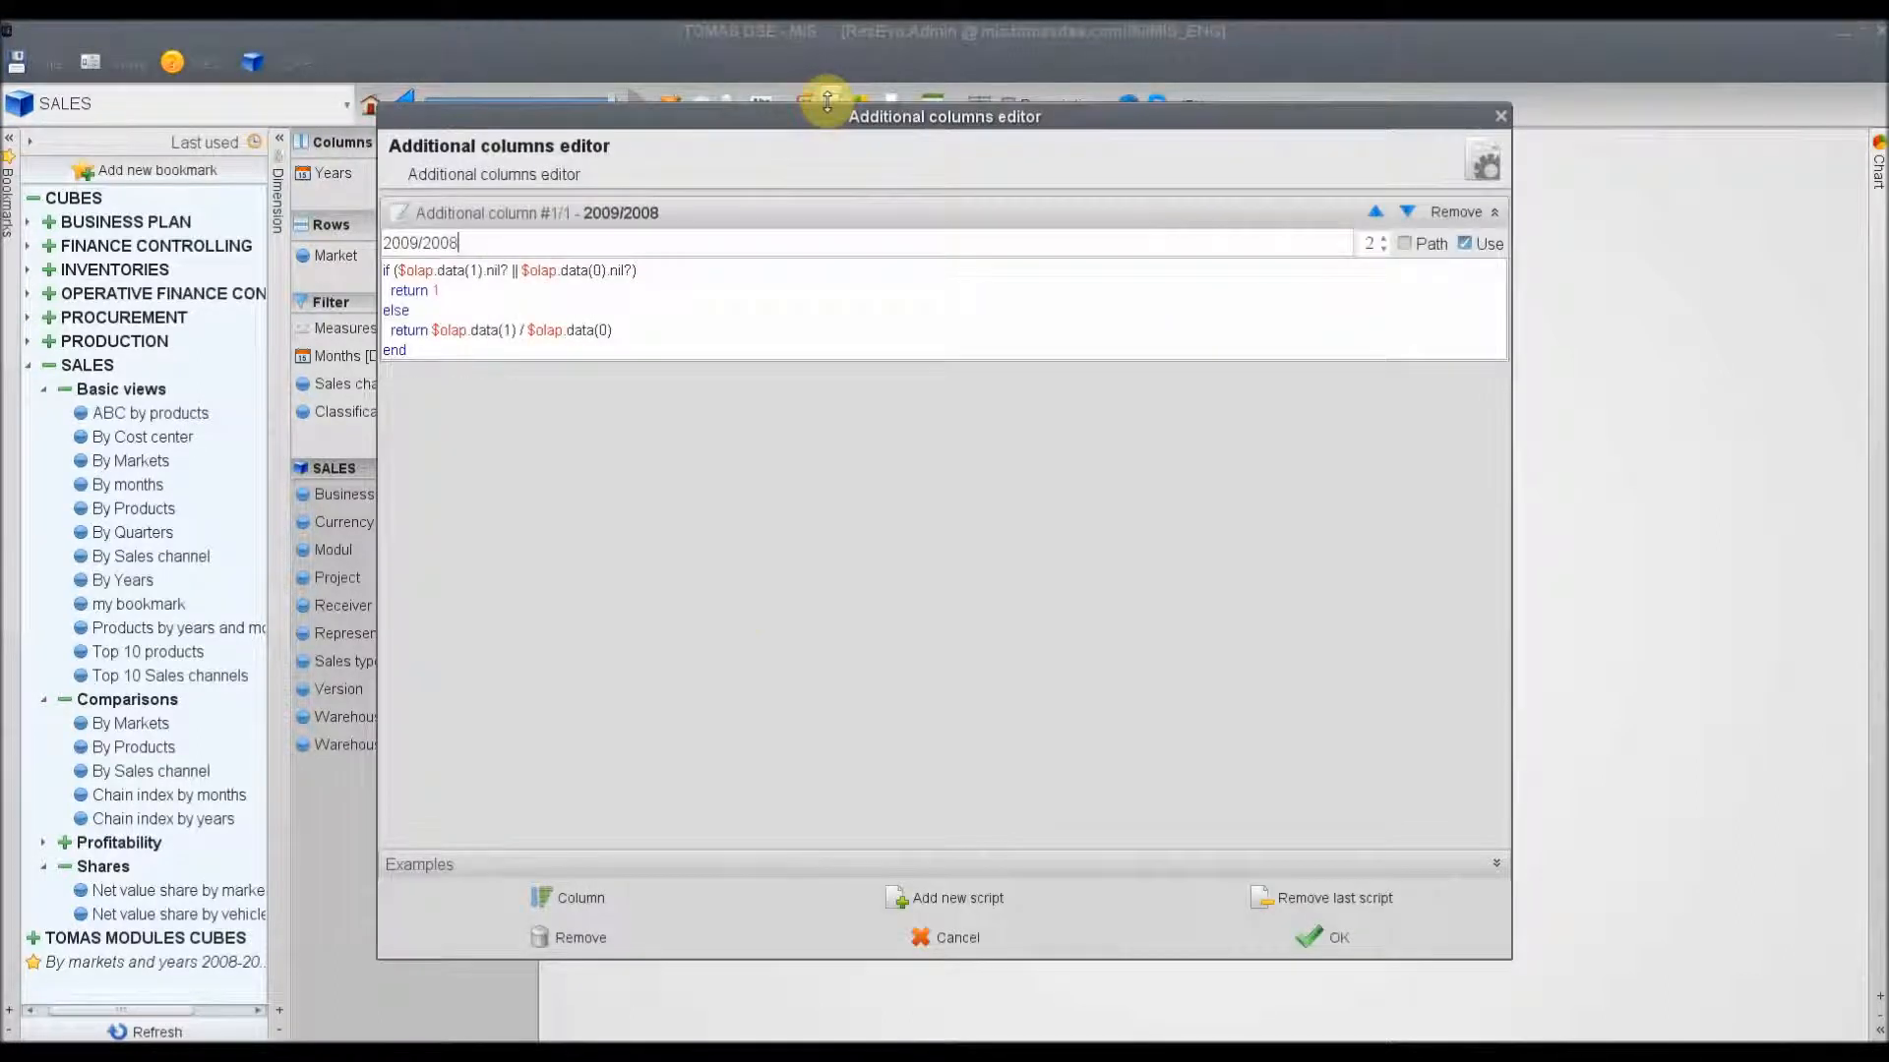
pyautogui.click(599, 939)
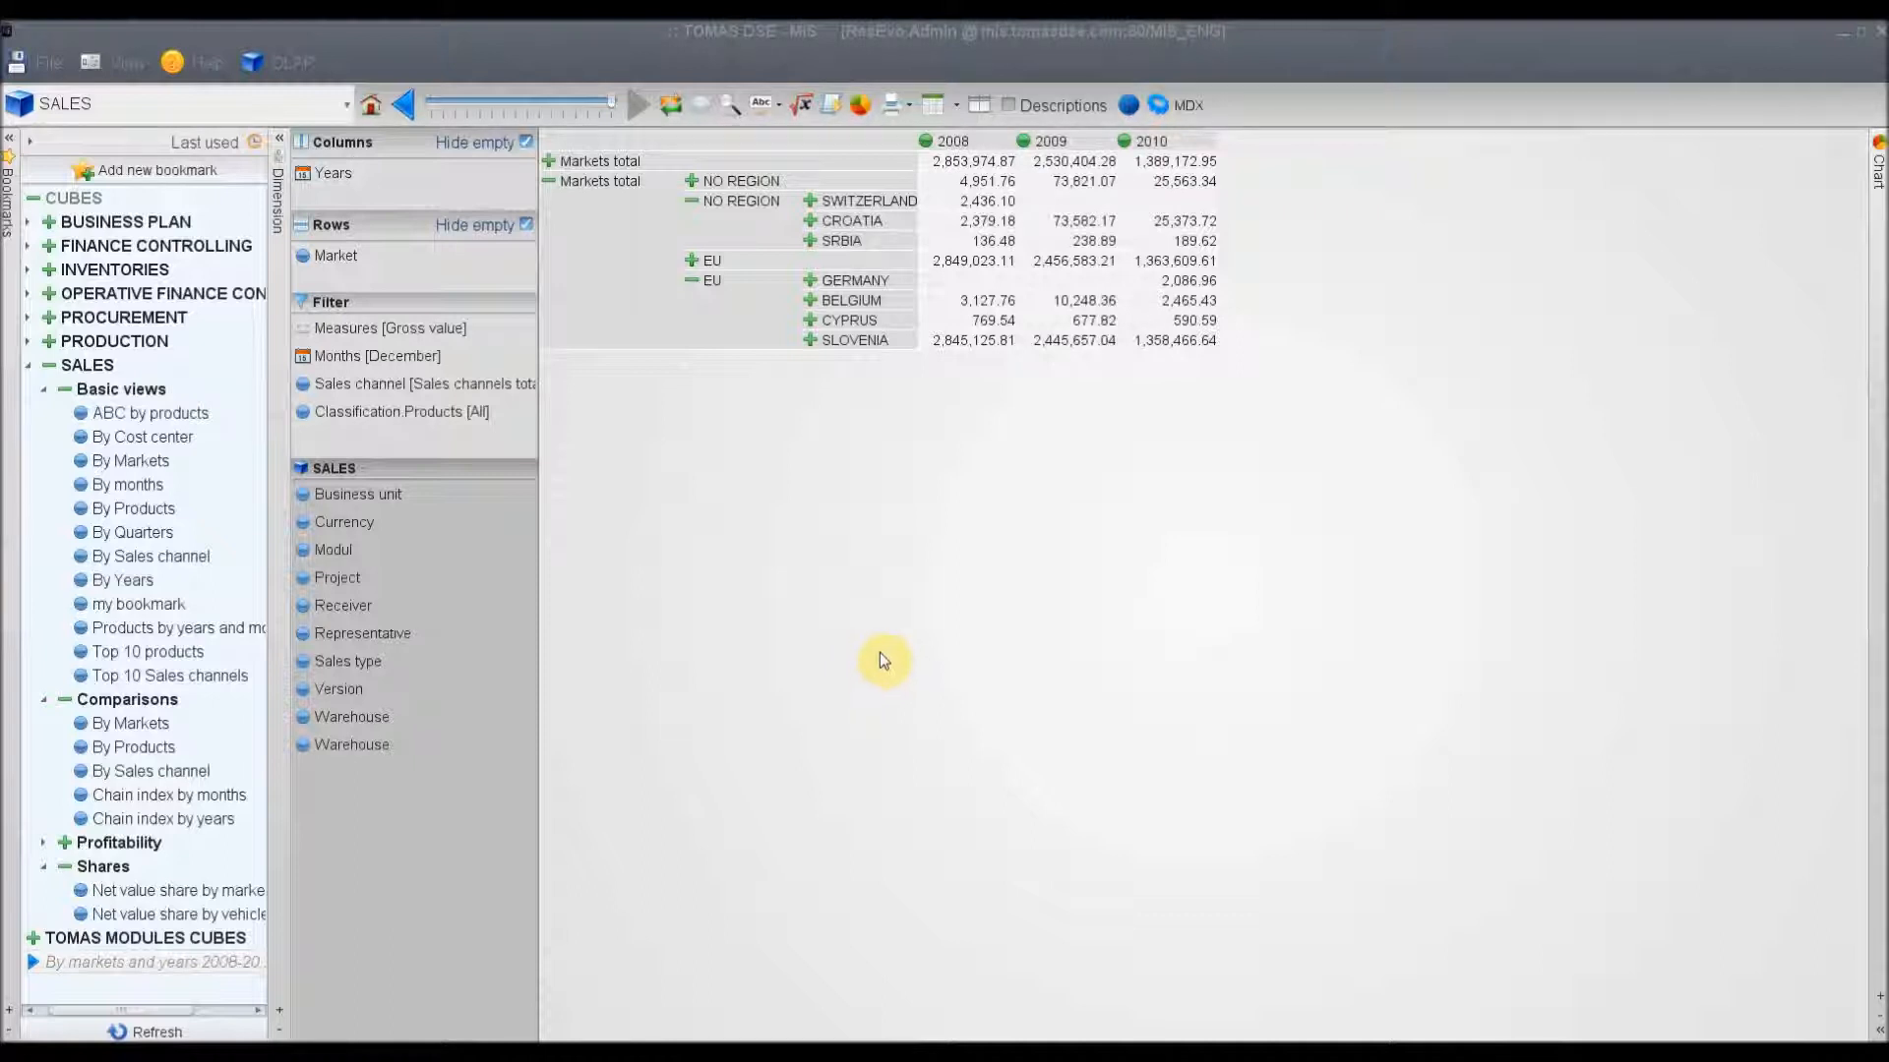
# - Add the comment "Pay attention to market Germany" to the current view and close the comments
pyautogui.click(700, 108)
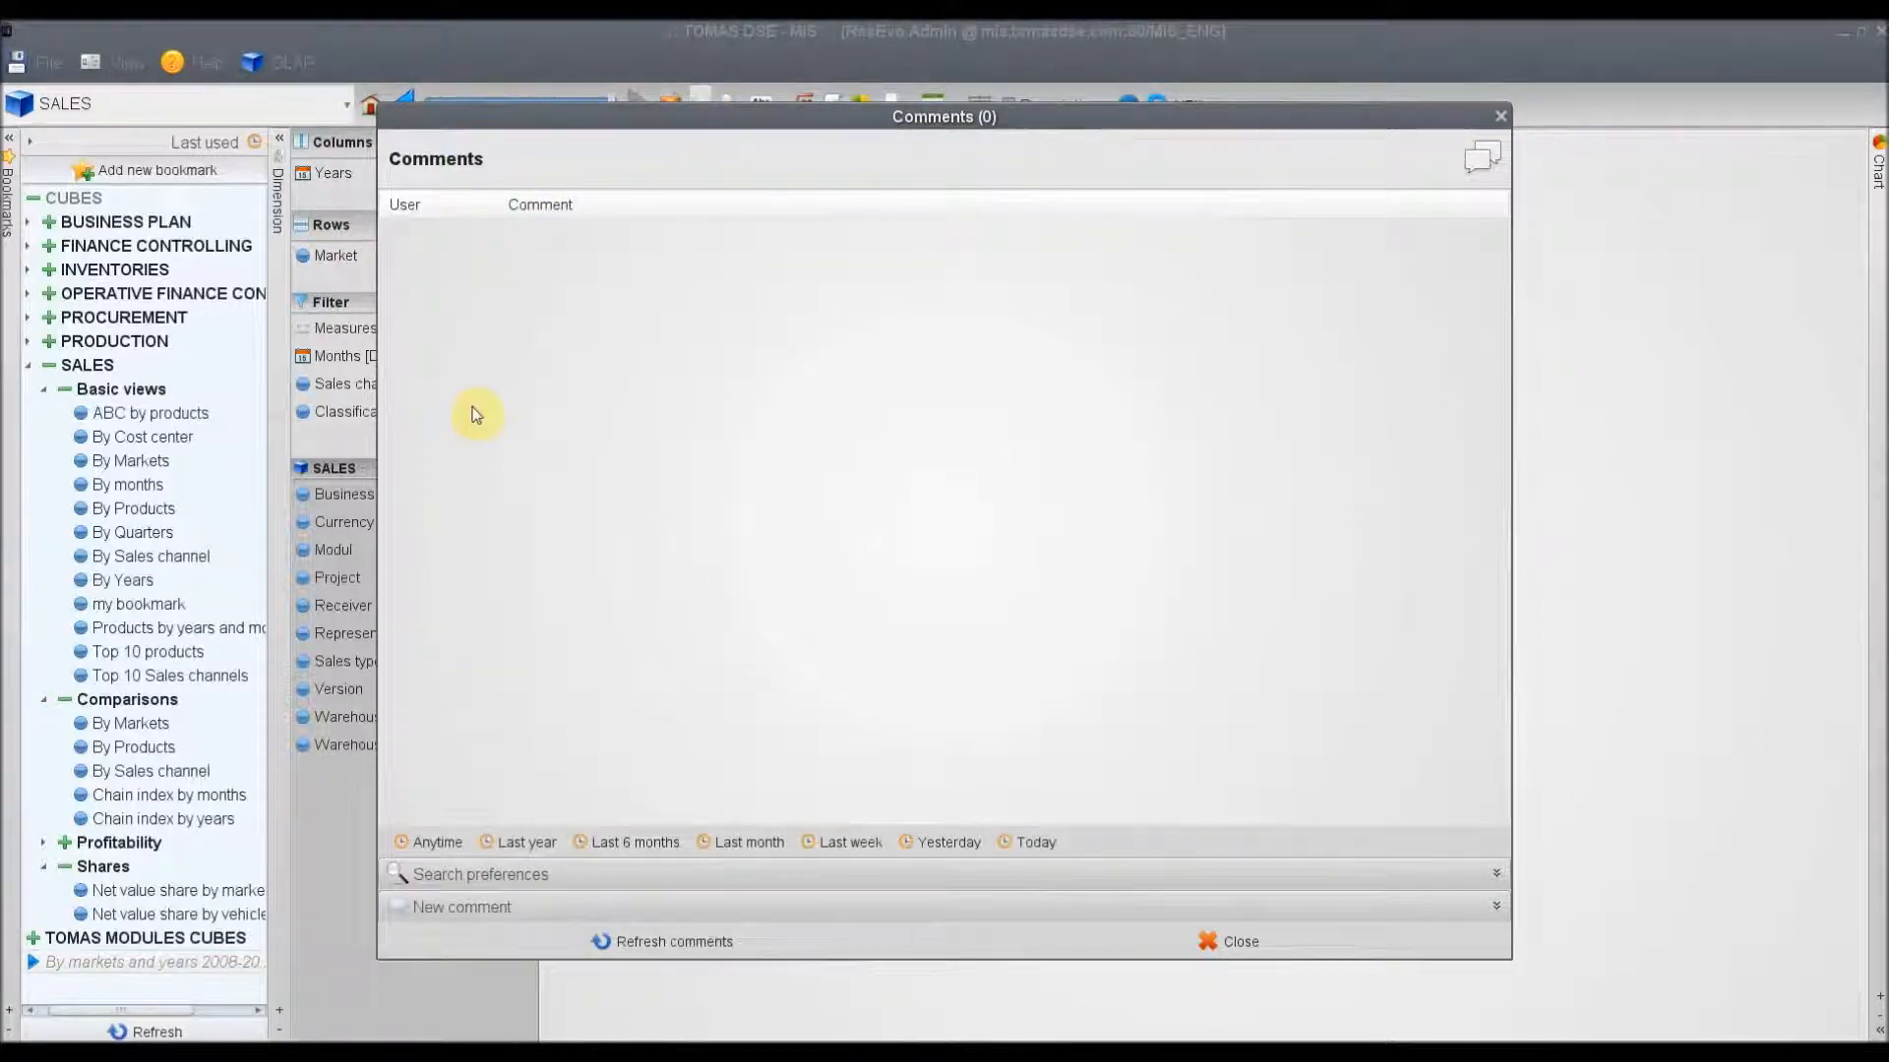
pyautogui.click(468, 907)
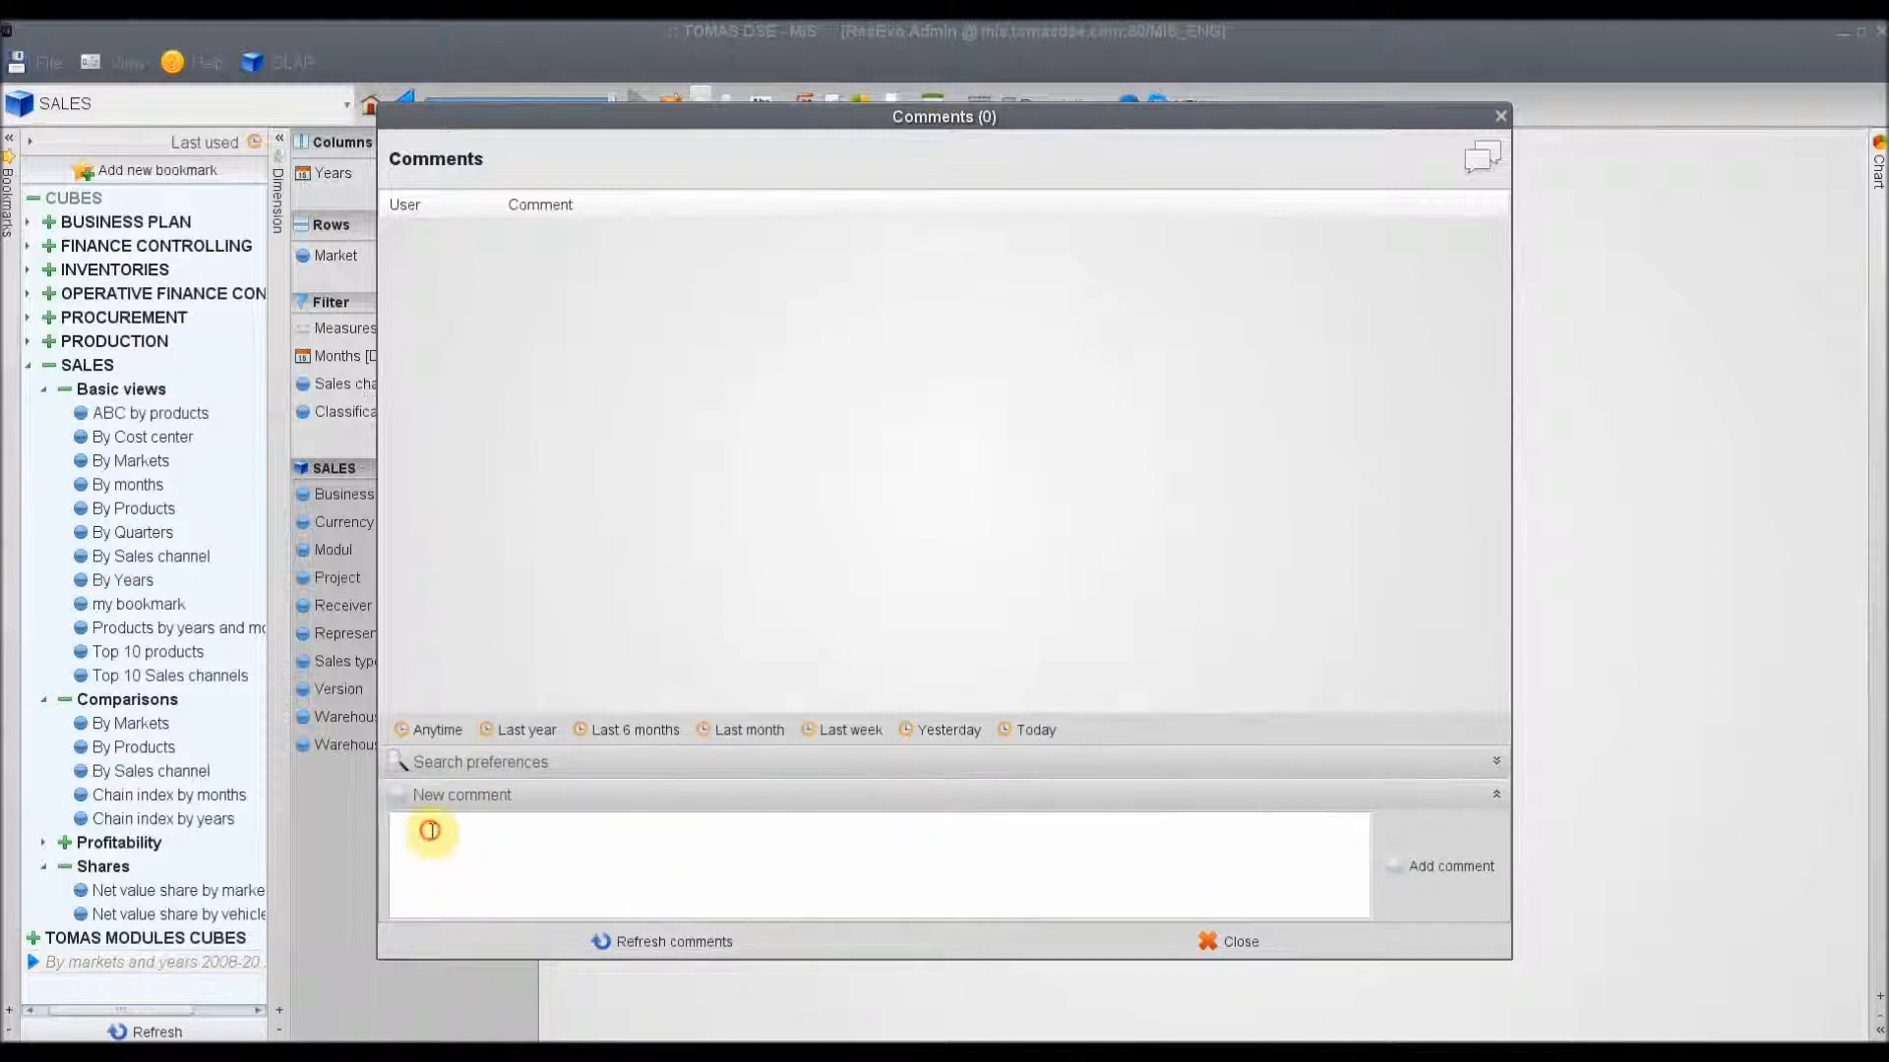
pyautogui.write('Pay attention to market Germany')
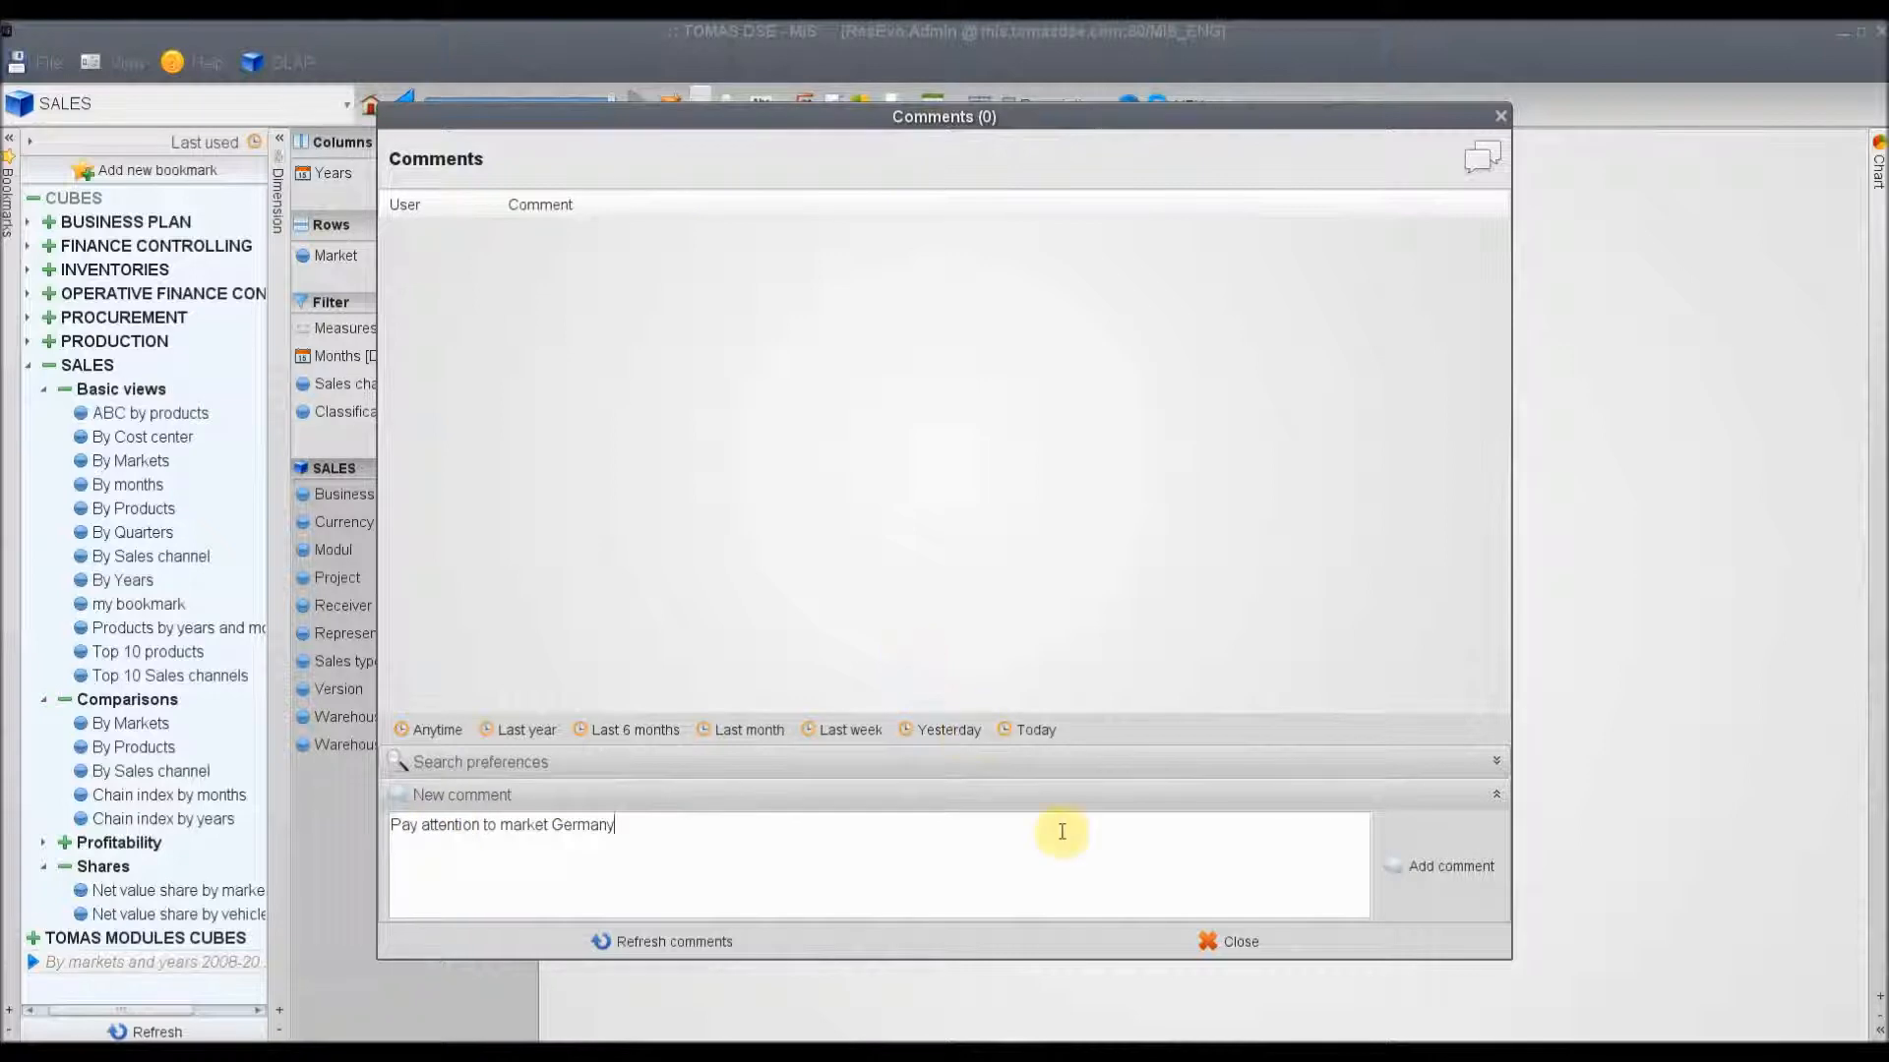
pyautogui.click(1456, 872)
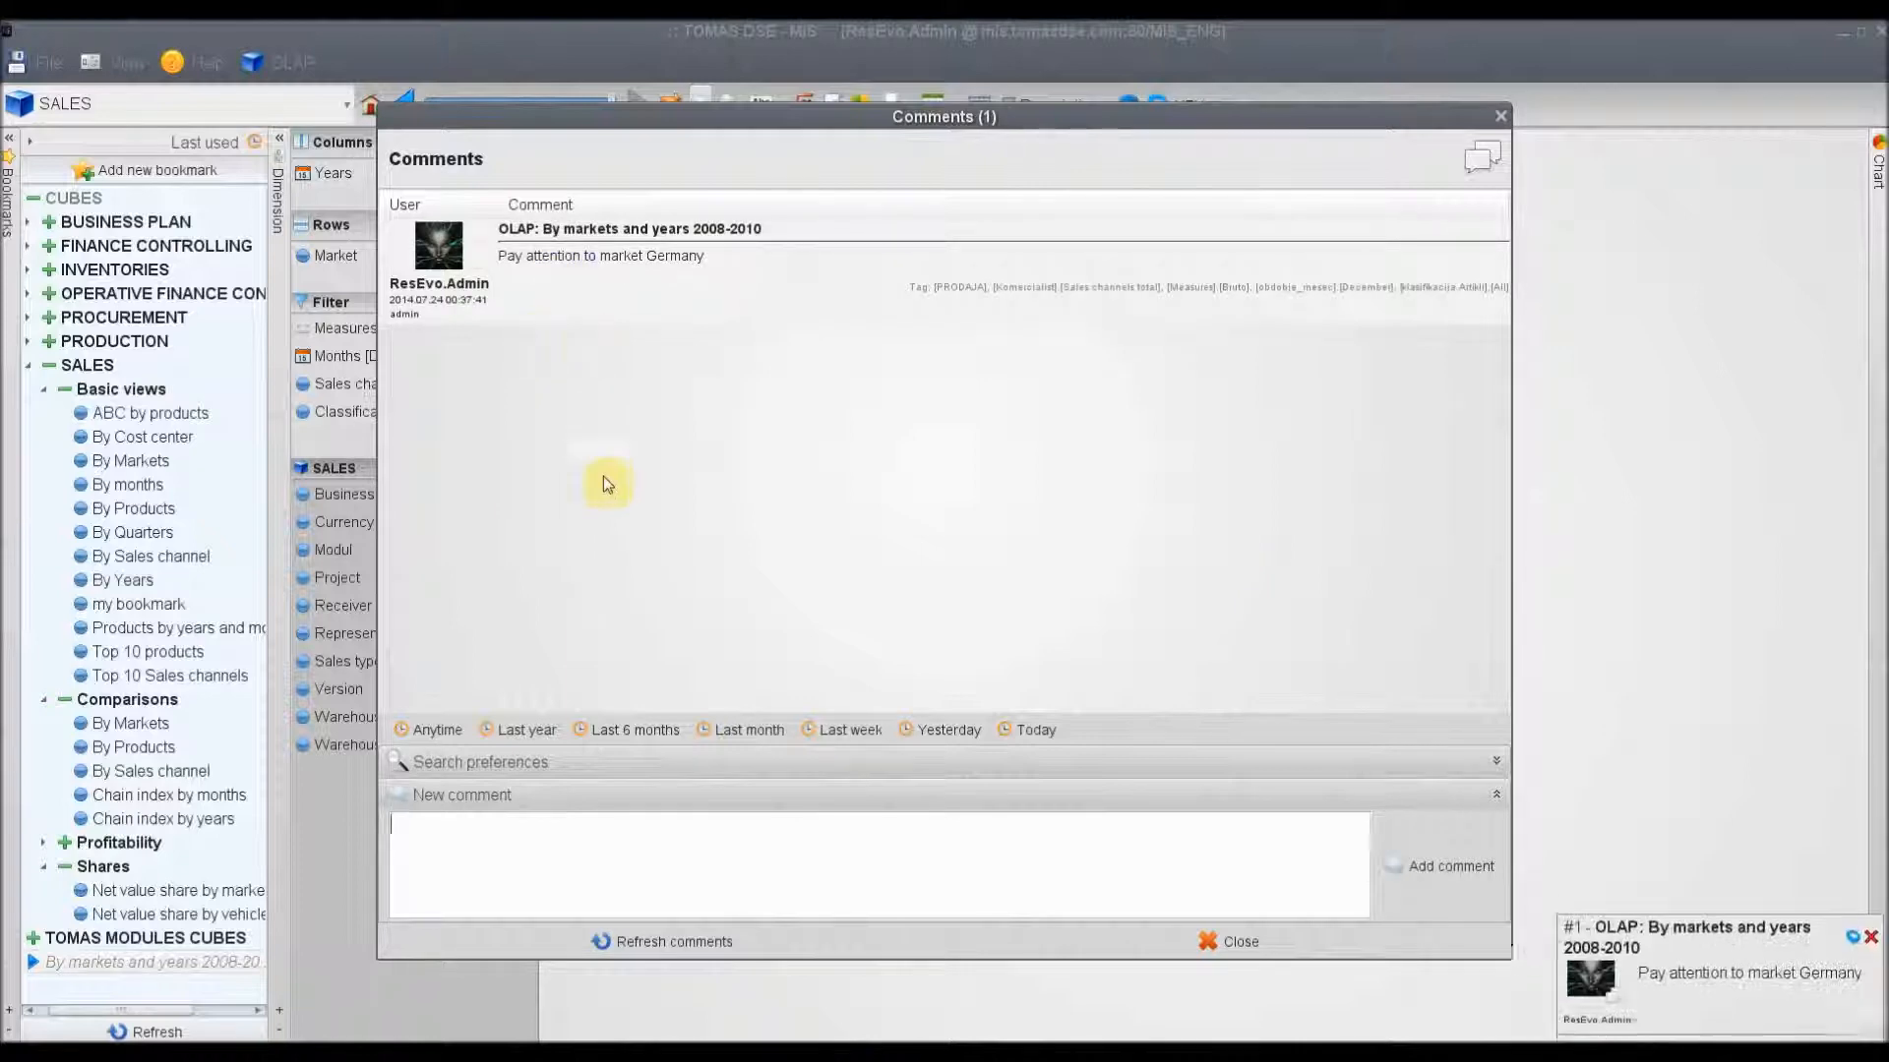
pyautogui.click(1231, 946)
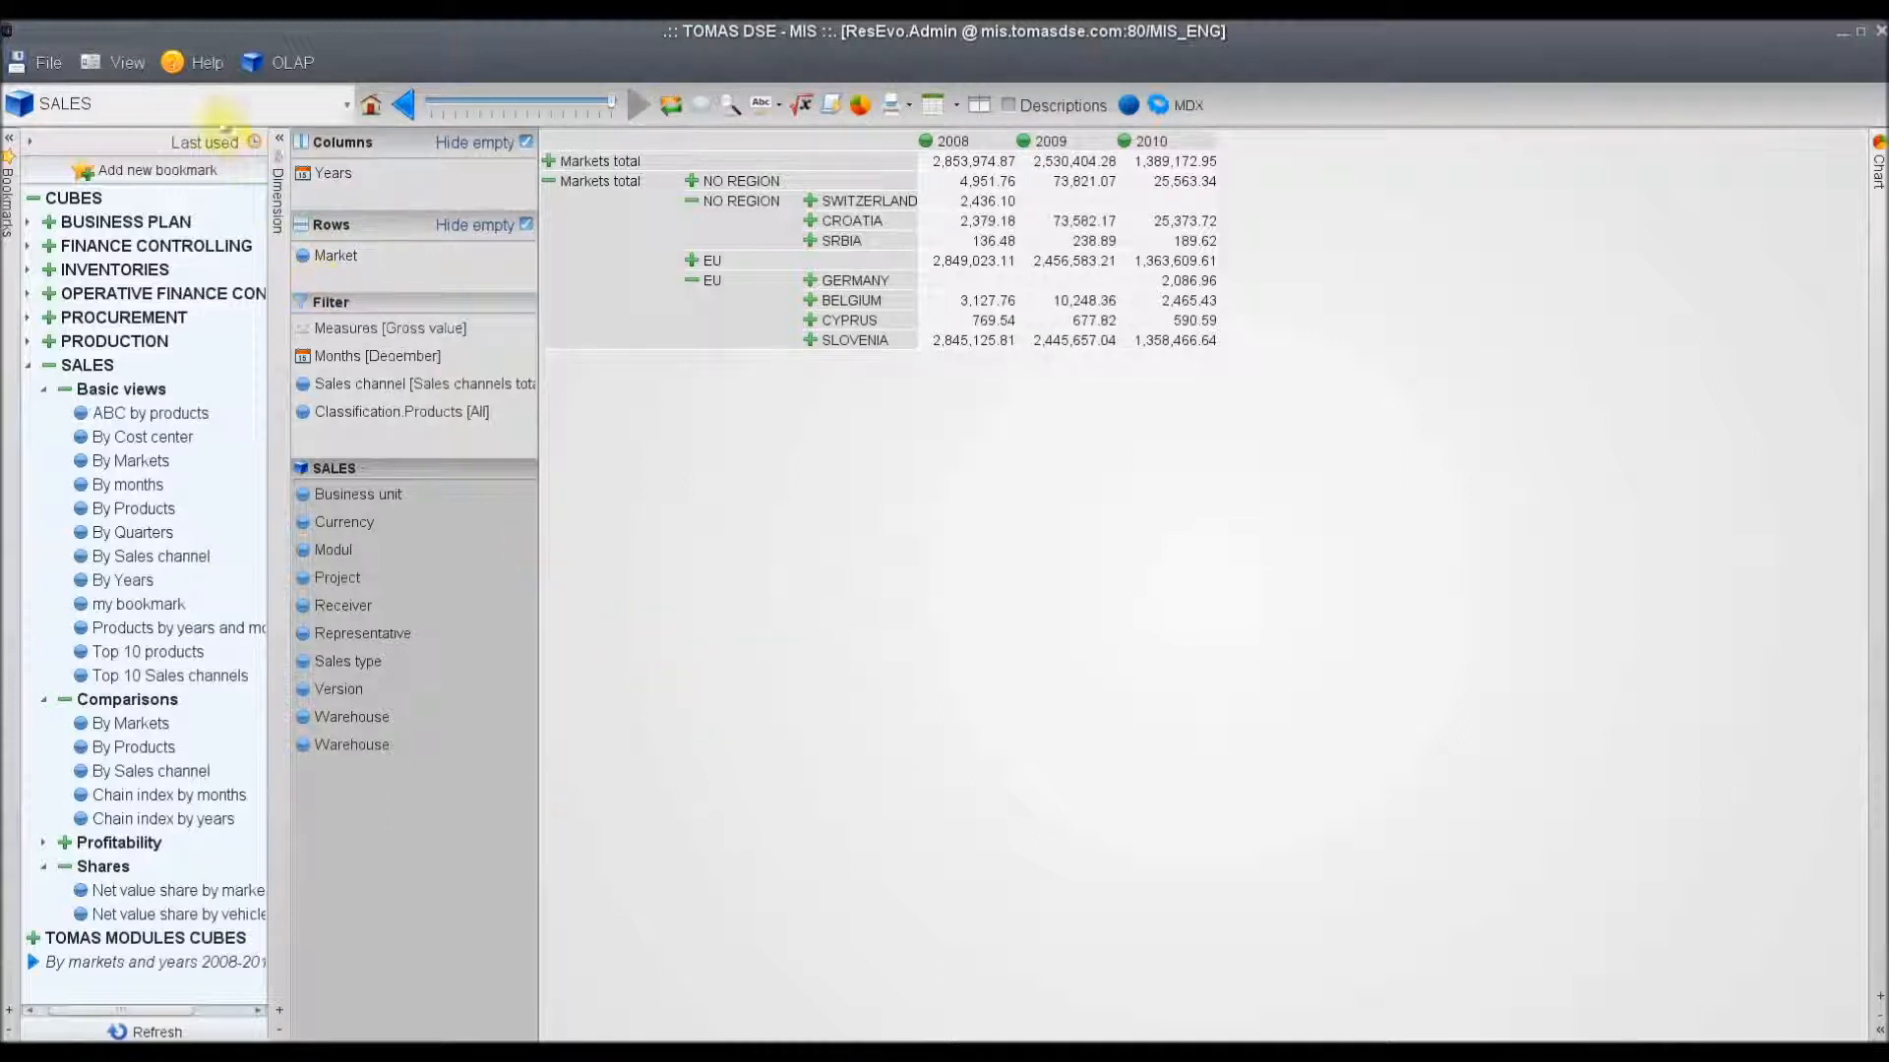
# - Open the alarms of the DSE group report for editing
pyautogui.click(204, 67)
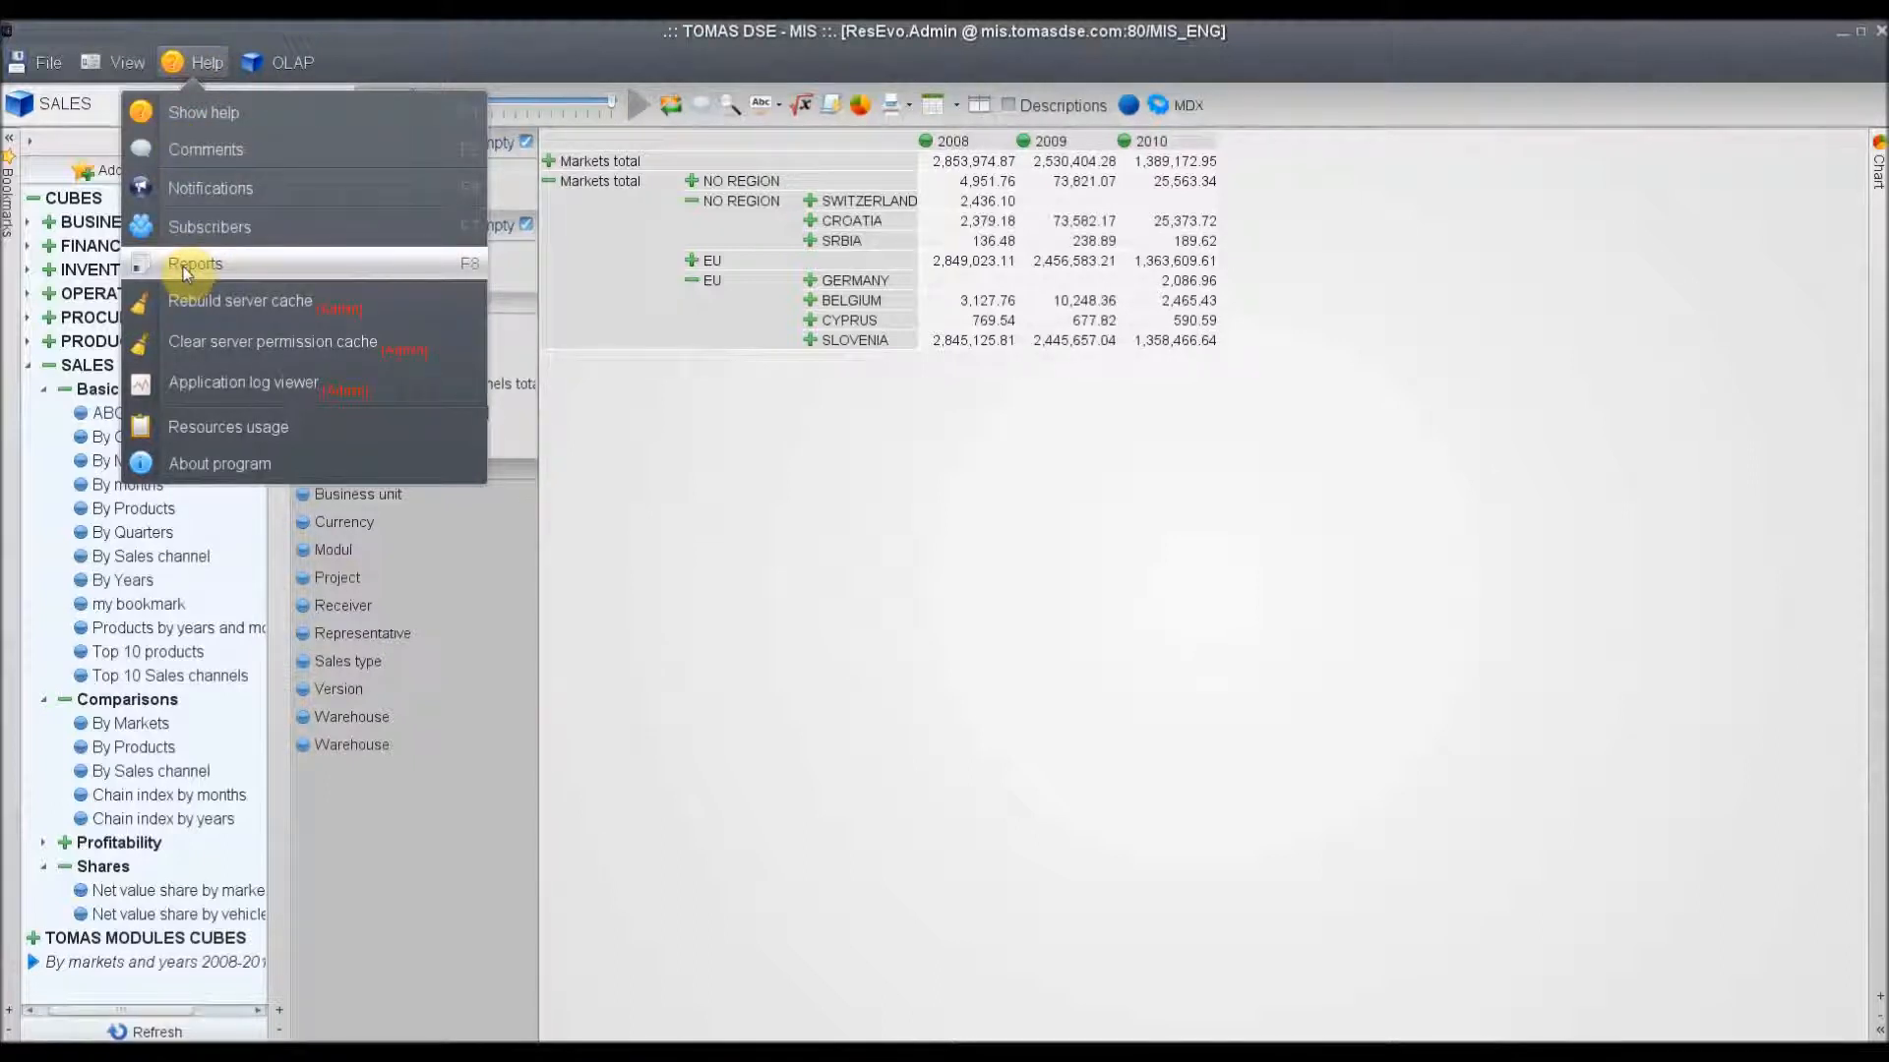
pyautogui.click(236, 264)
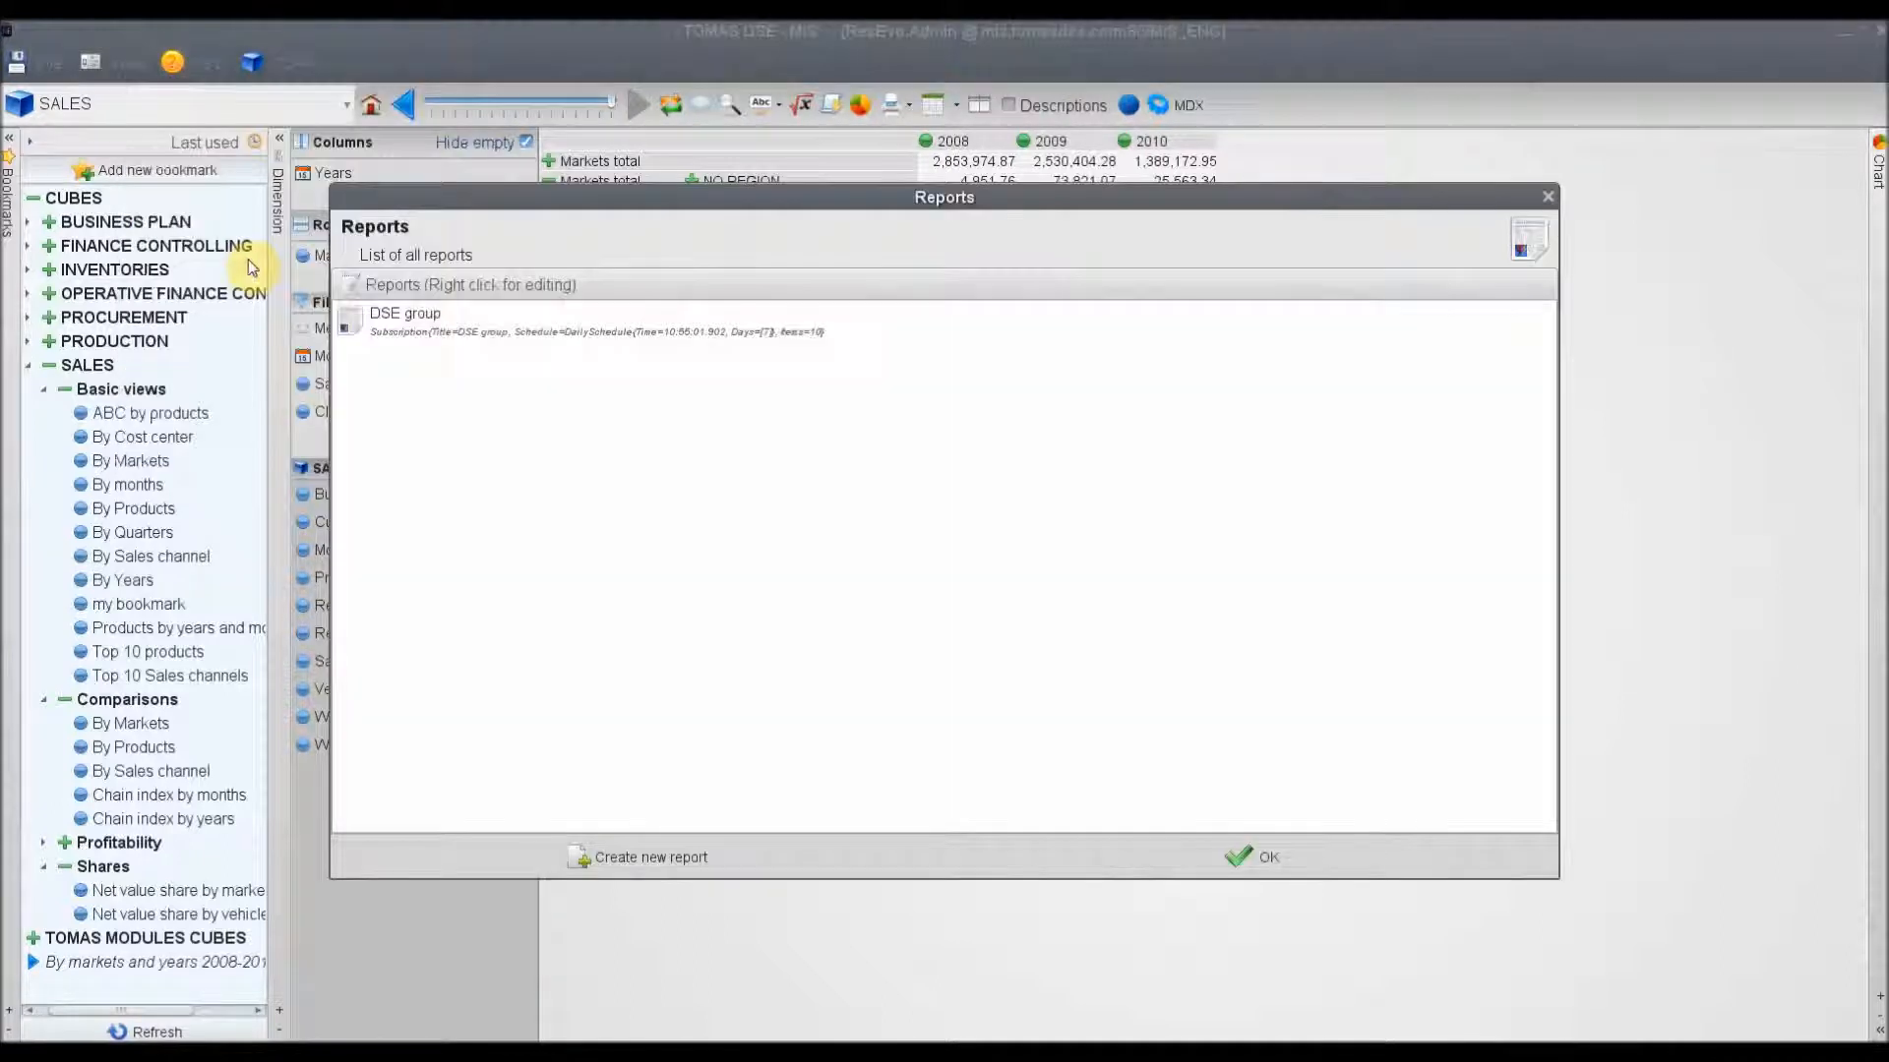
pyautogui.click(399, 323)
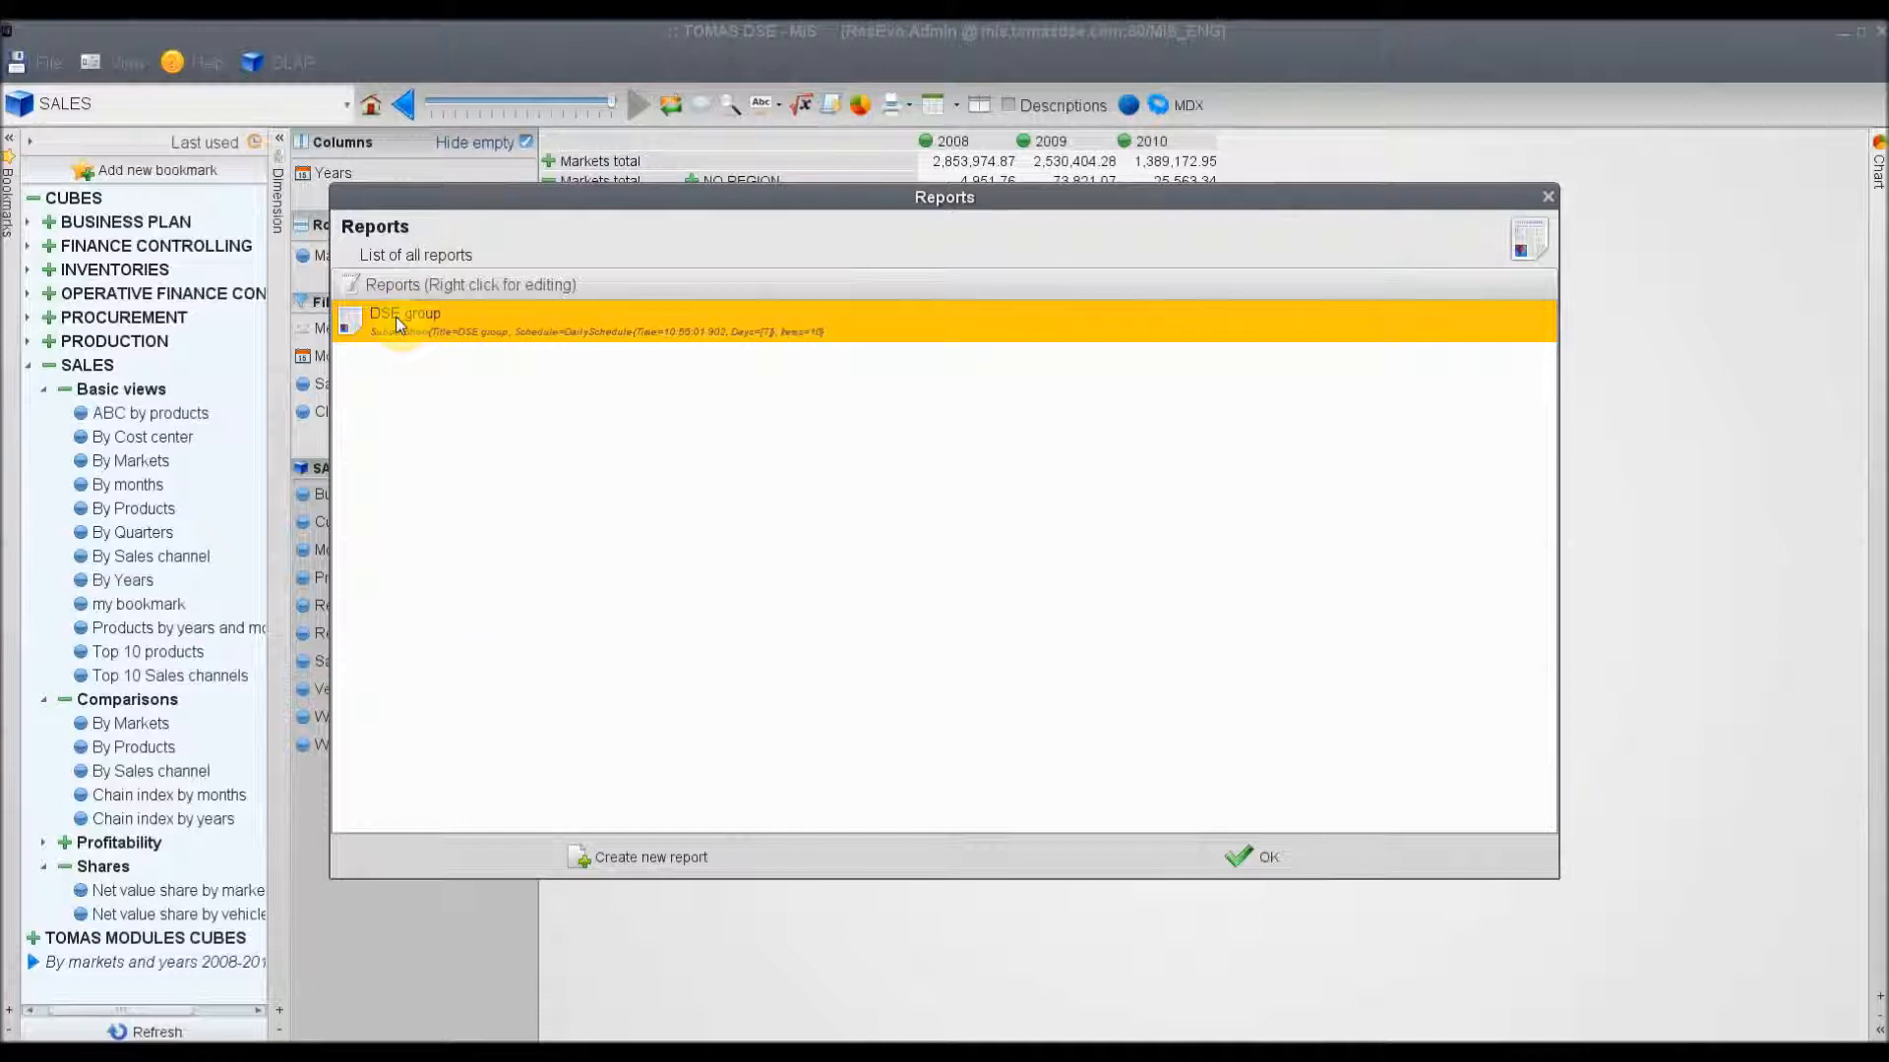
pyautogui.rightClick(395, 316)
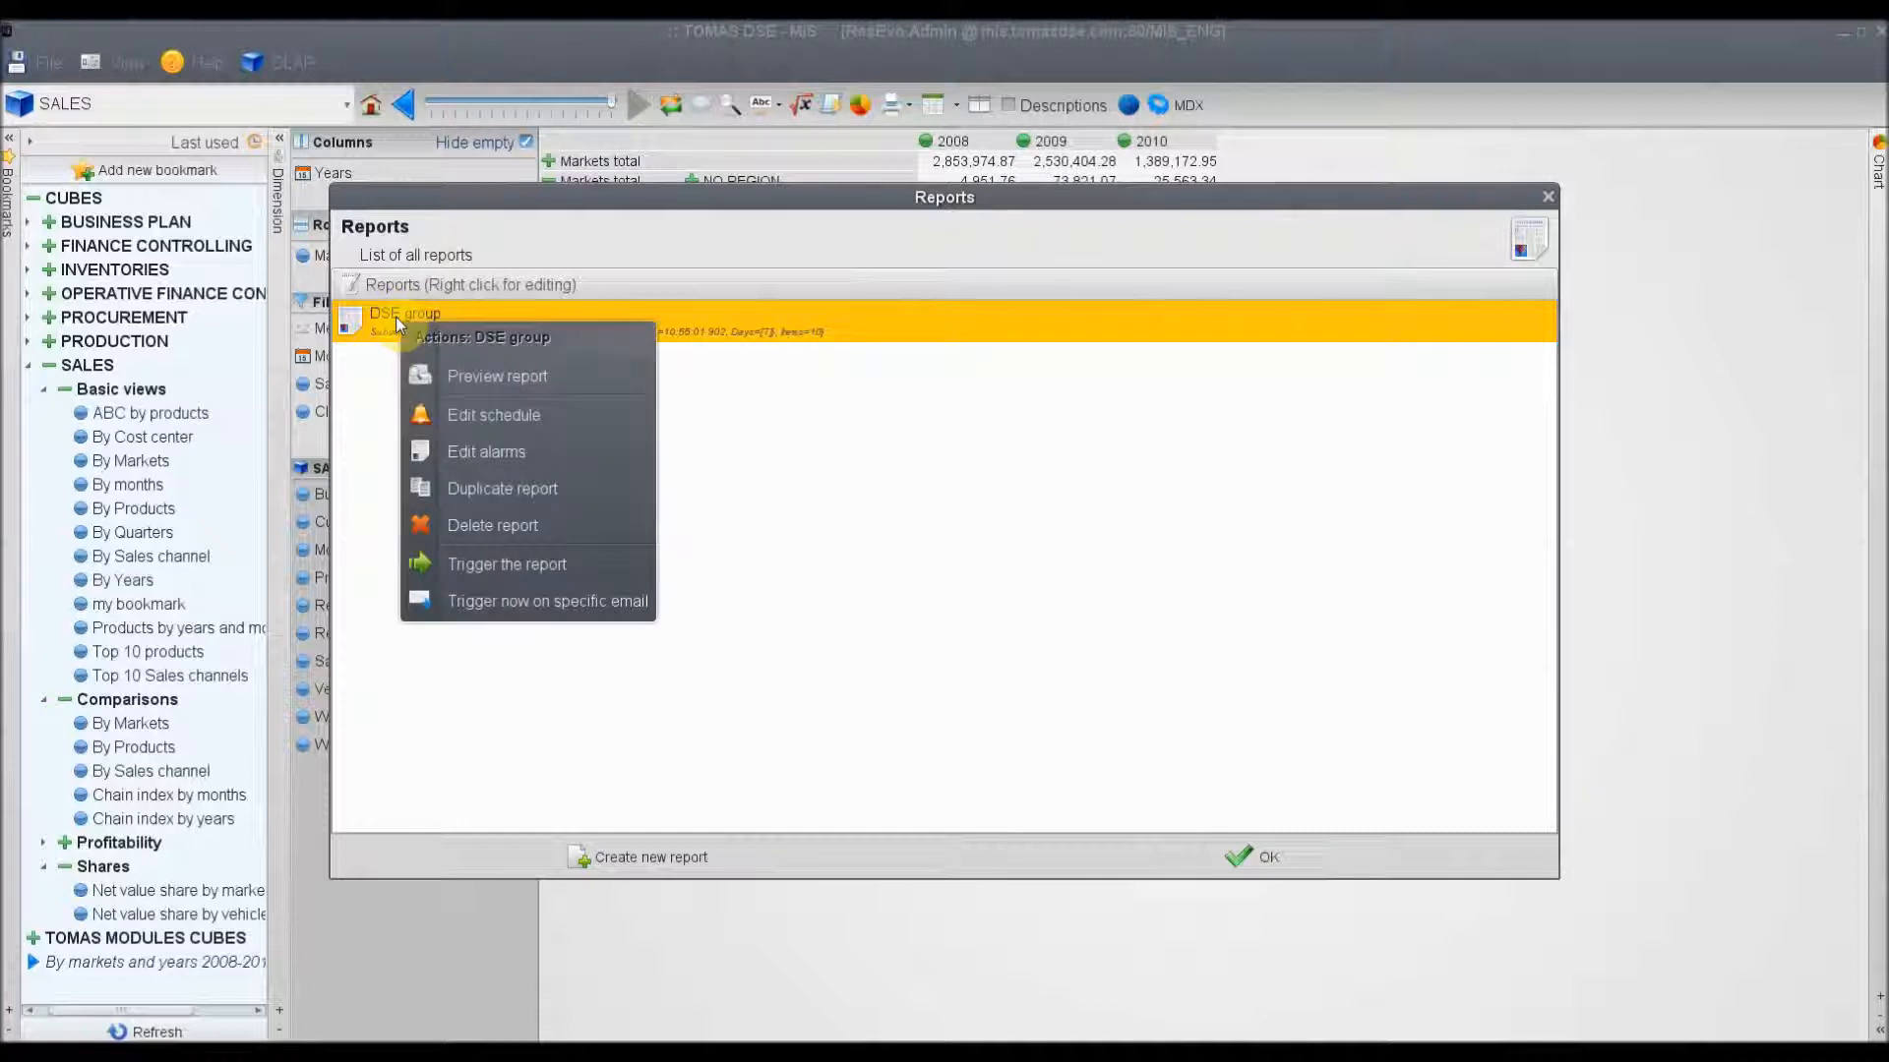
pyautogui.click(495, 452)
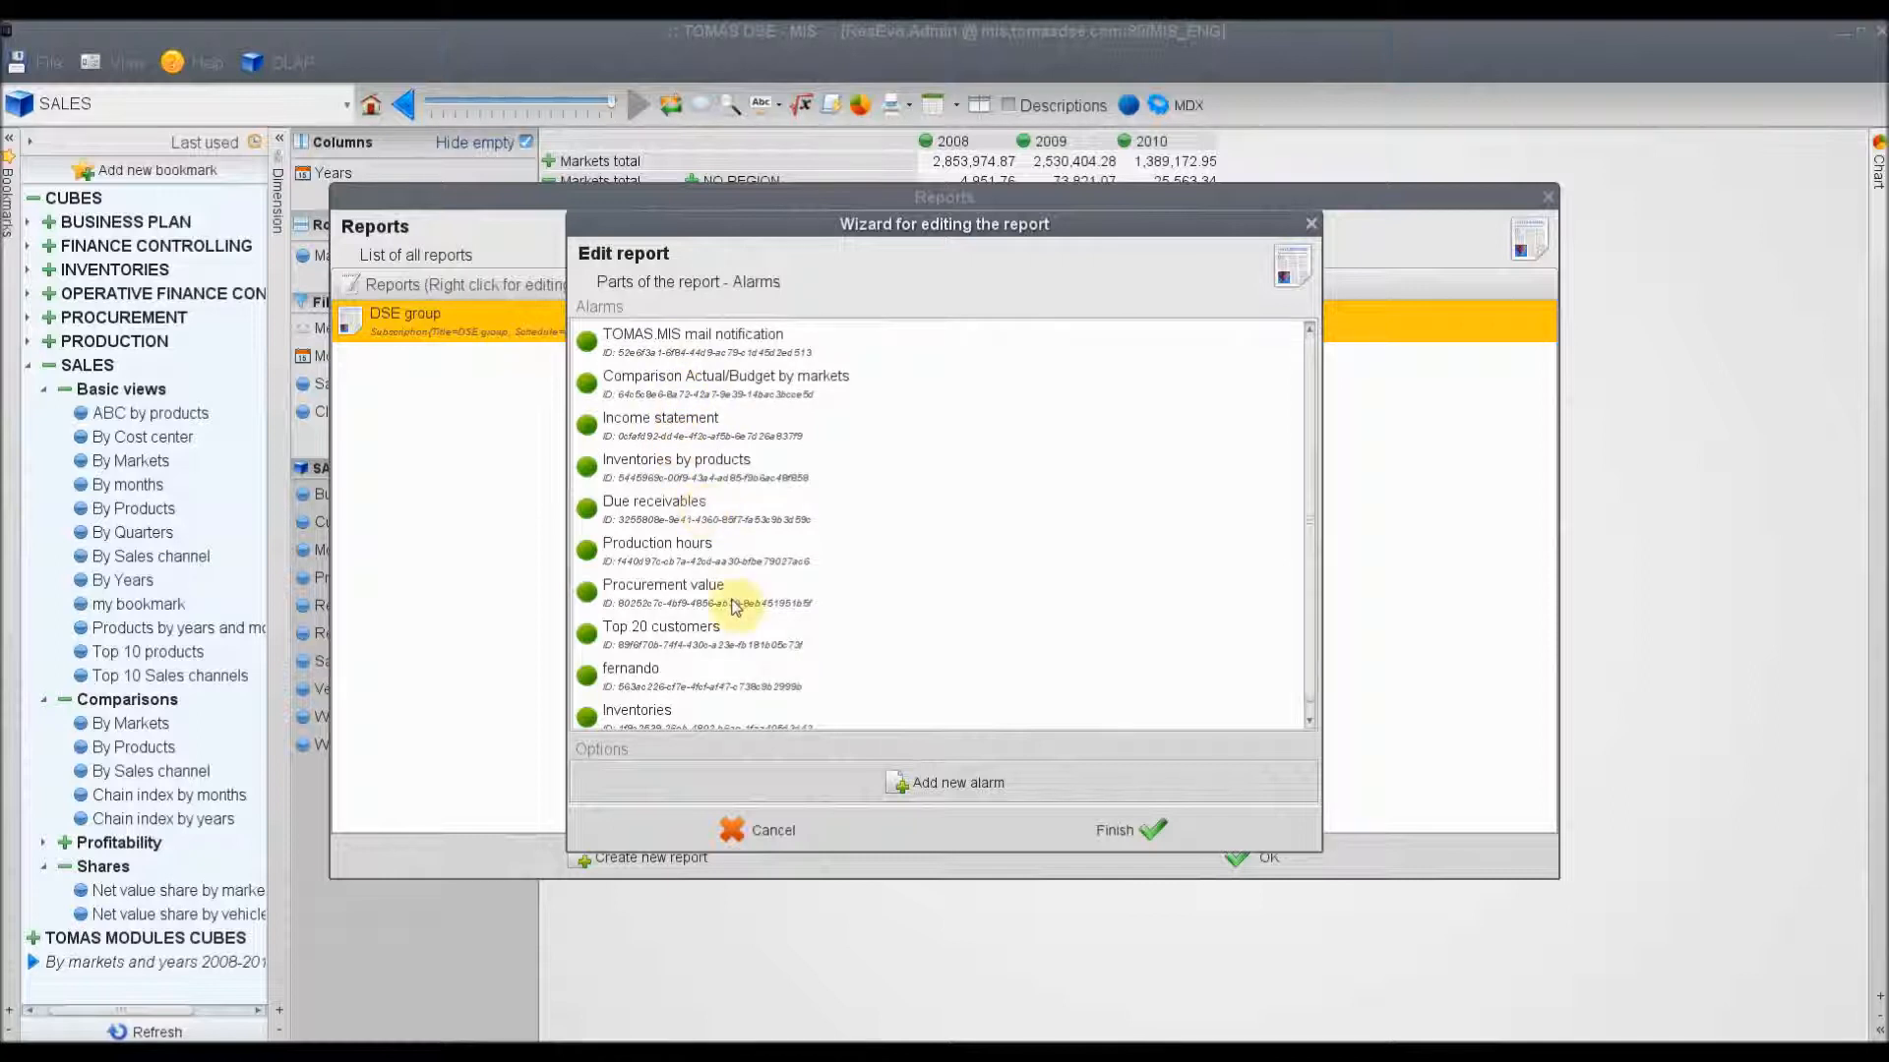
pyautogui.scroll(-1, 906, 576)
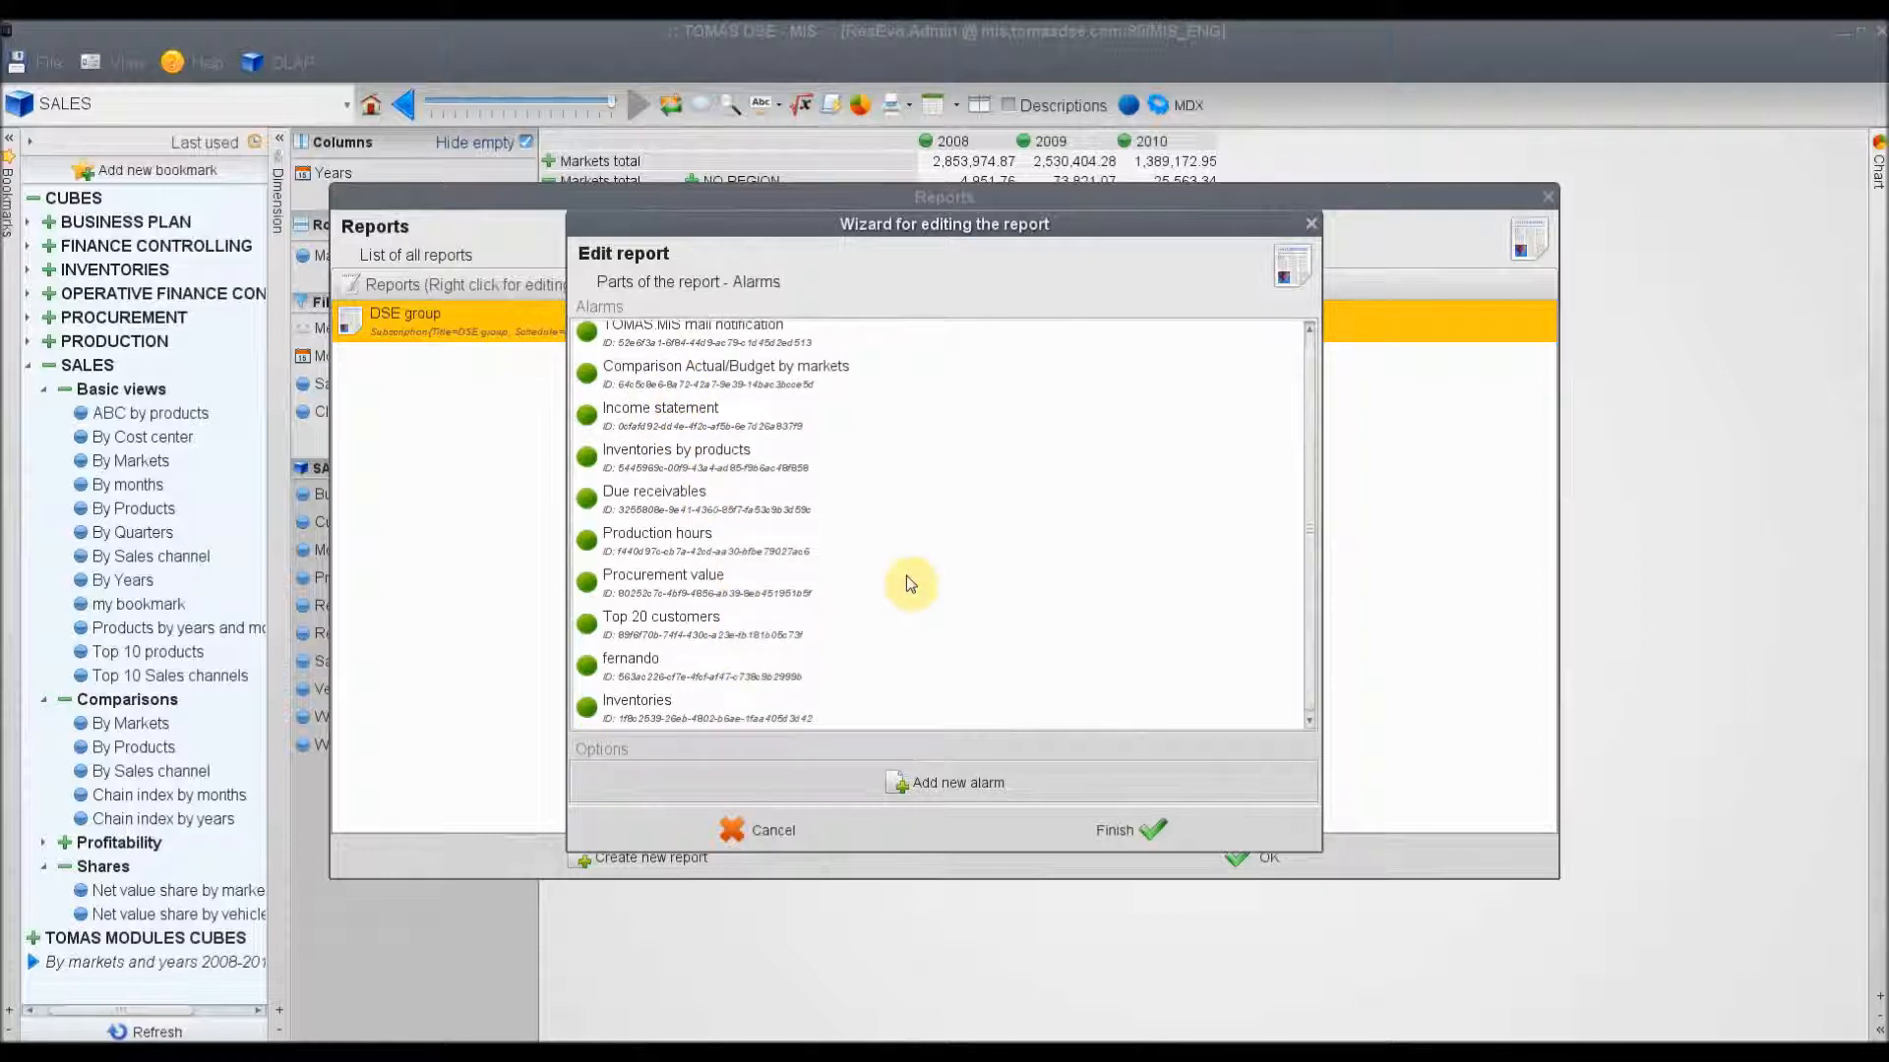
# - Add a new alarm named Inventories with the OLAP bookmark condition type and the comparison left at Yes
pyautogui.click(917, 790)
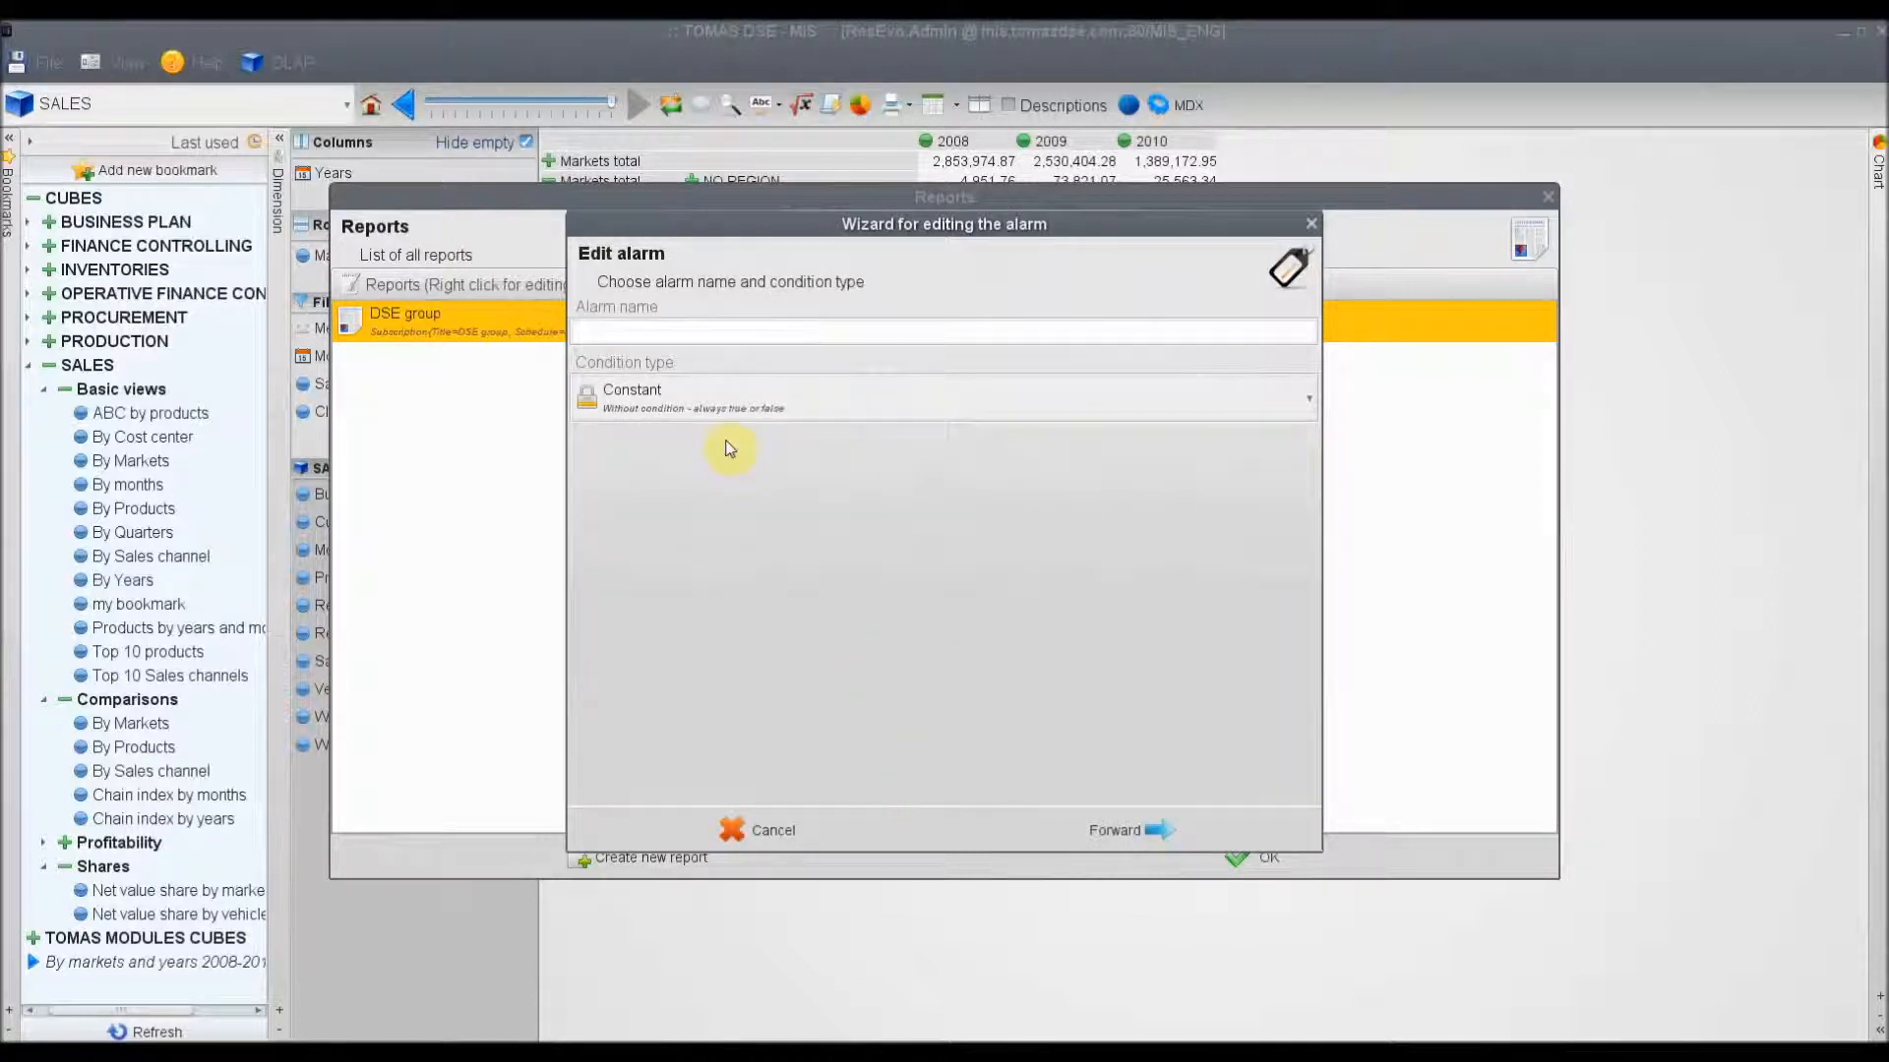
pyautogui.click(610, 330)
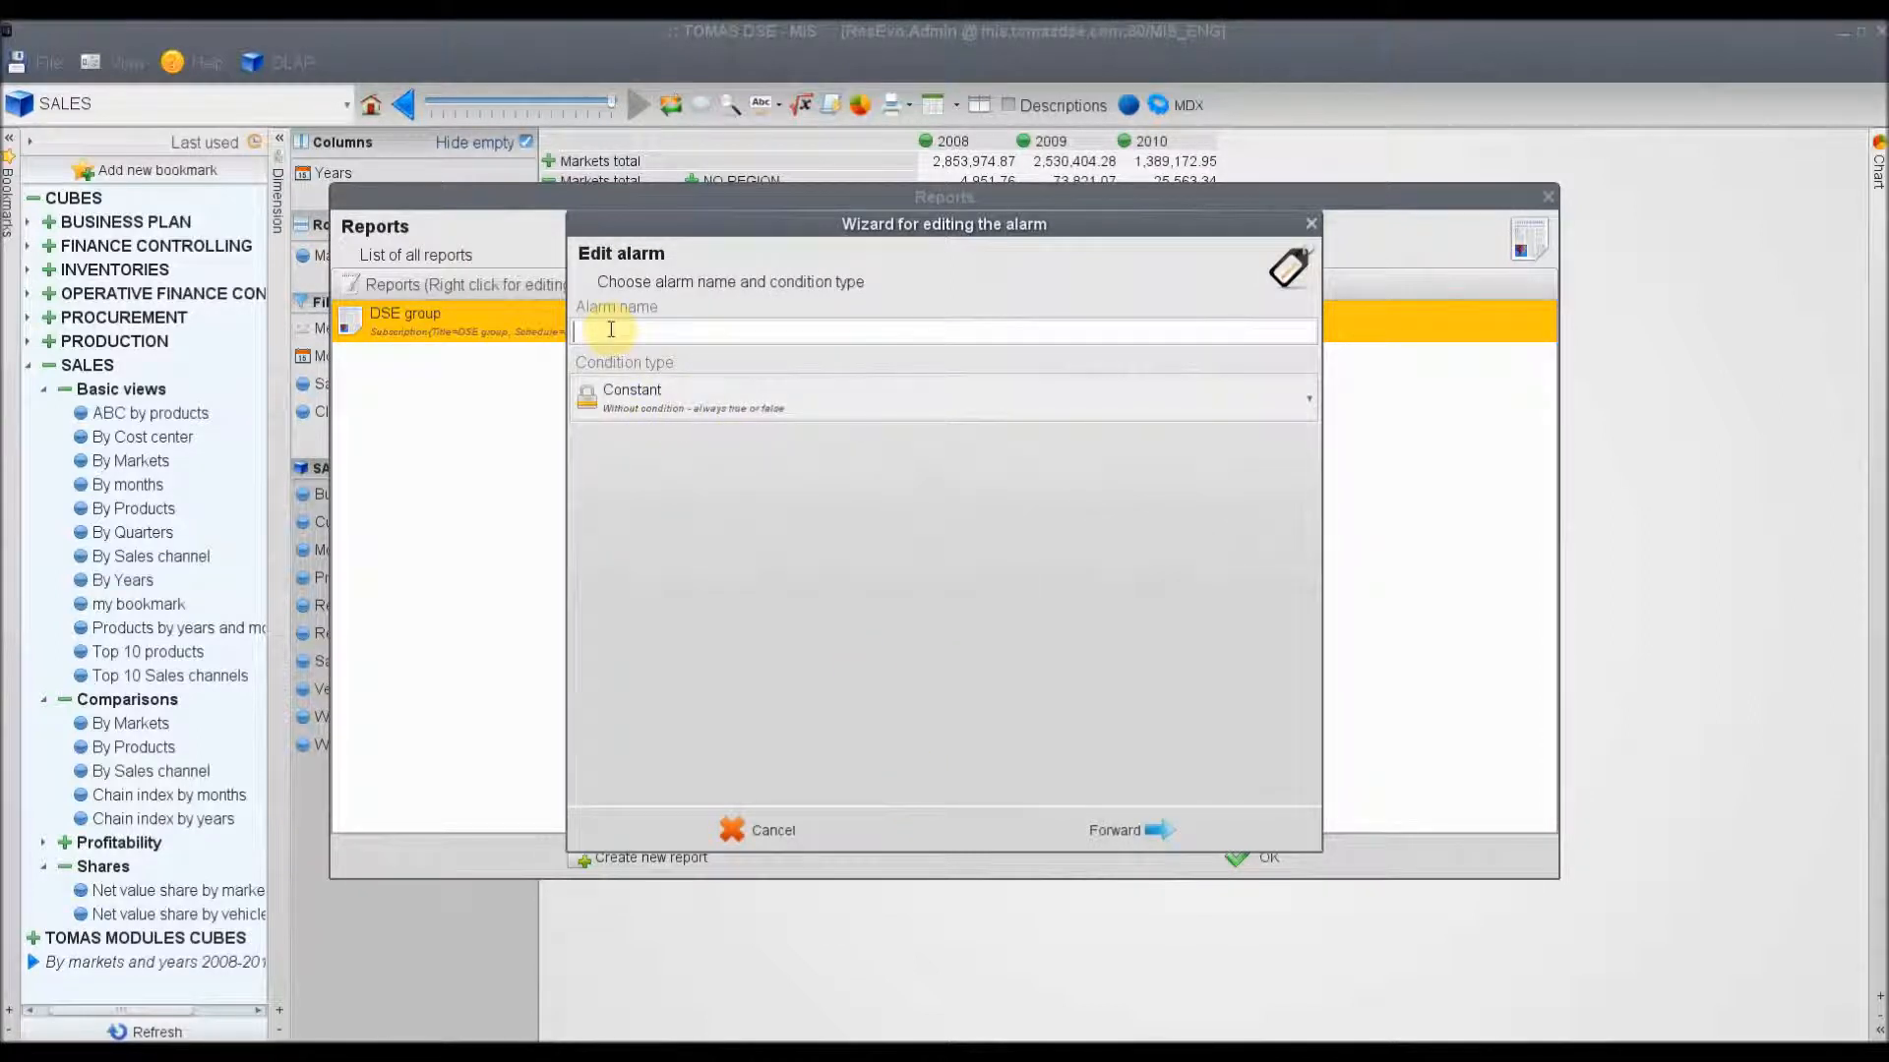
pyautogui.write('Inventories')
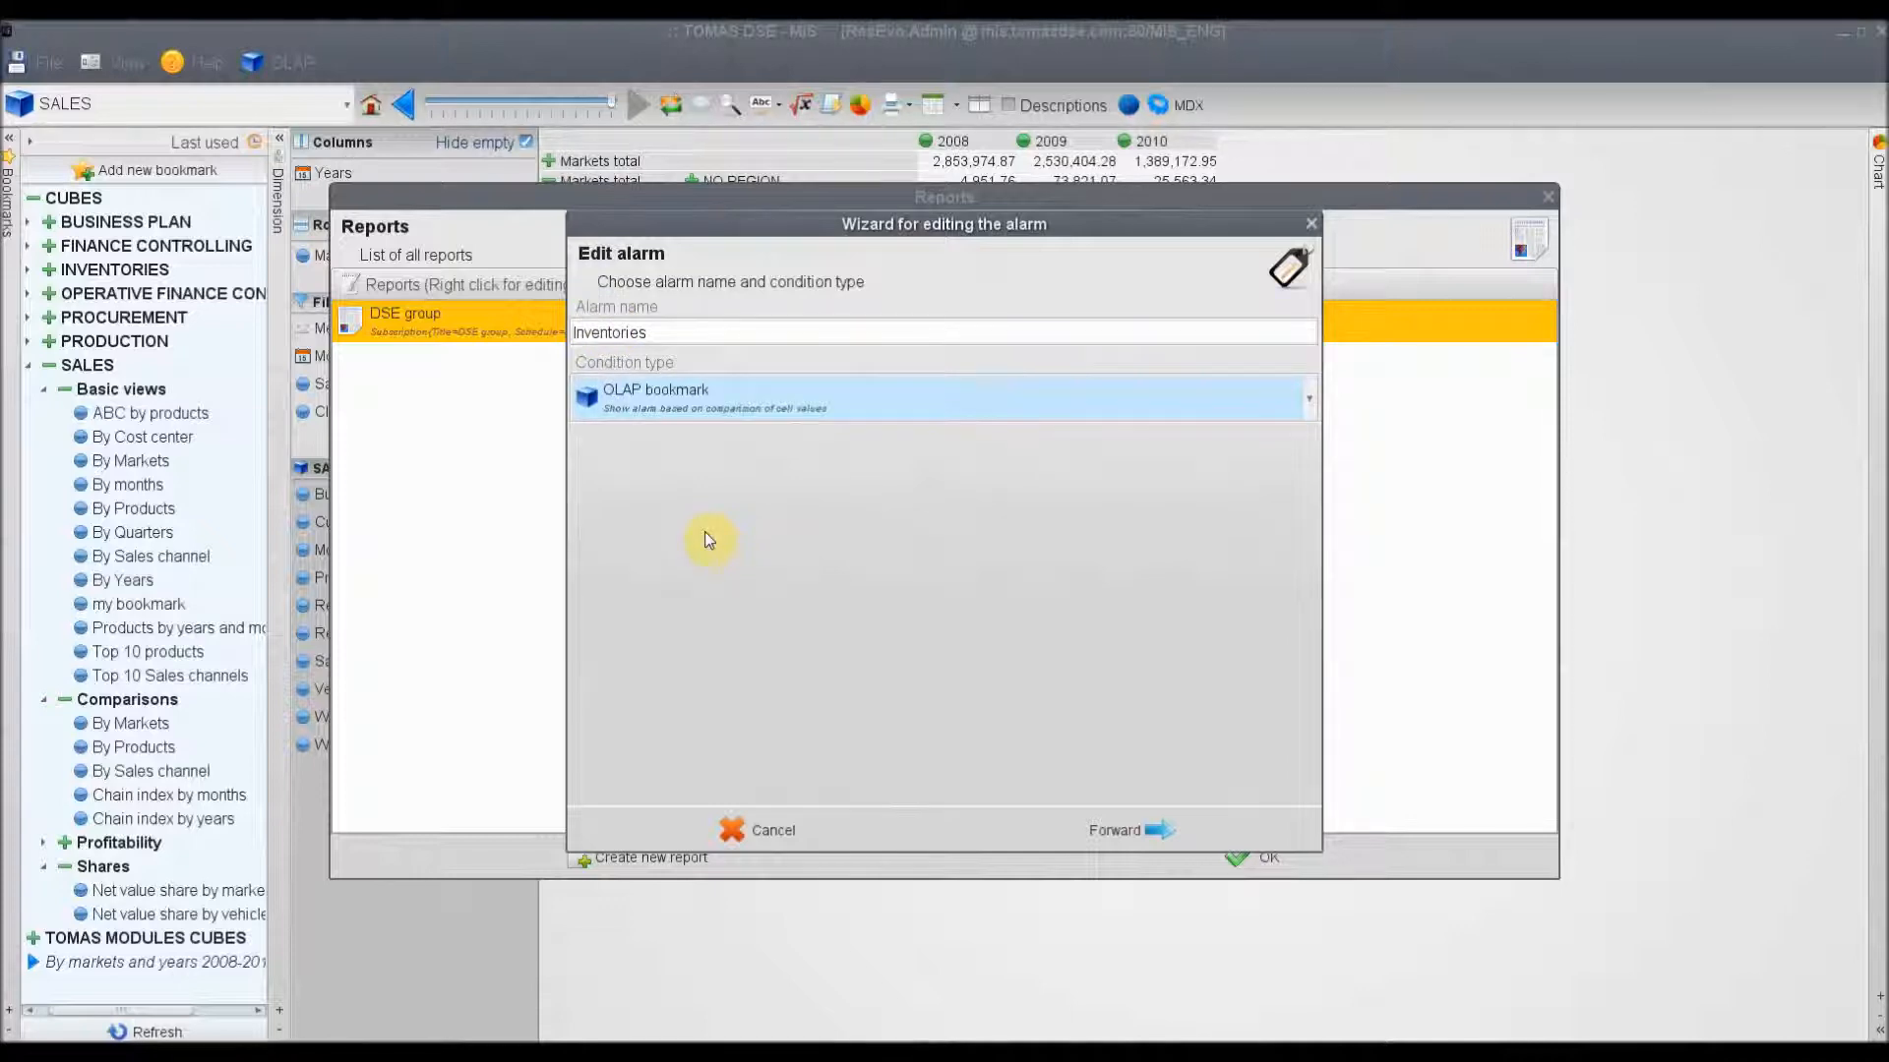
pyautogui.click(1109, 831)
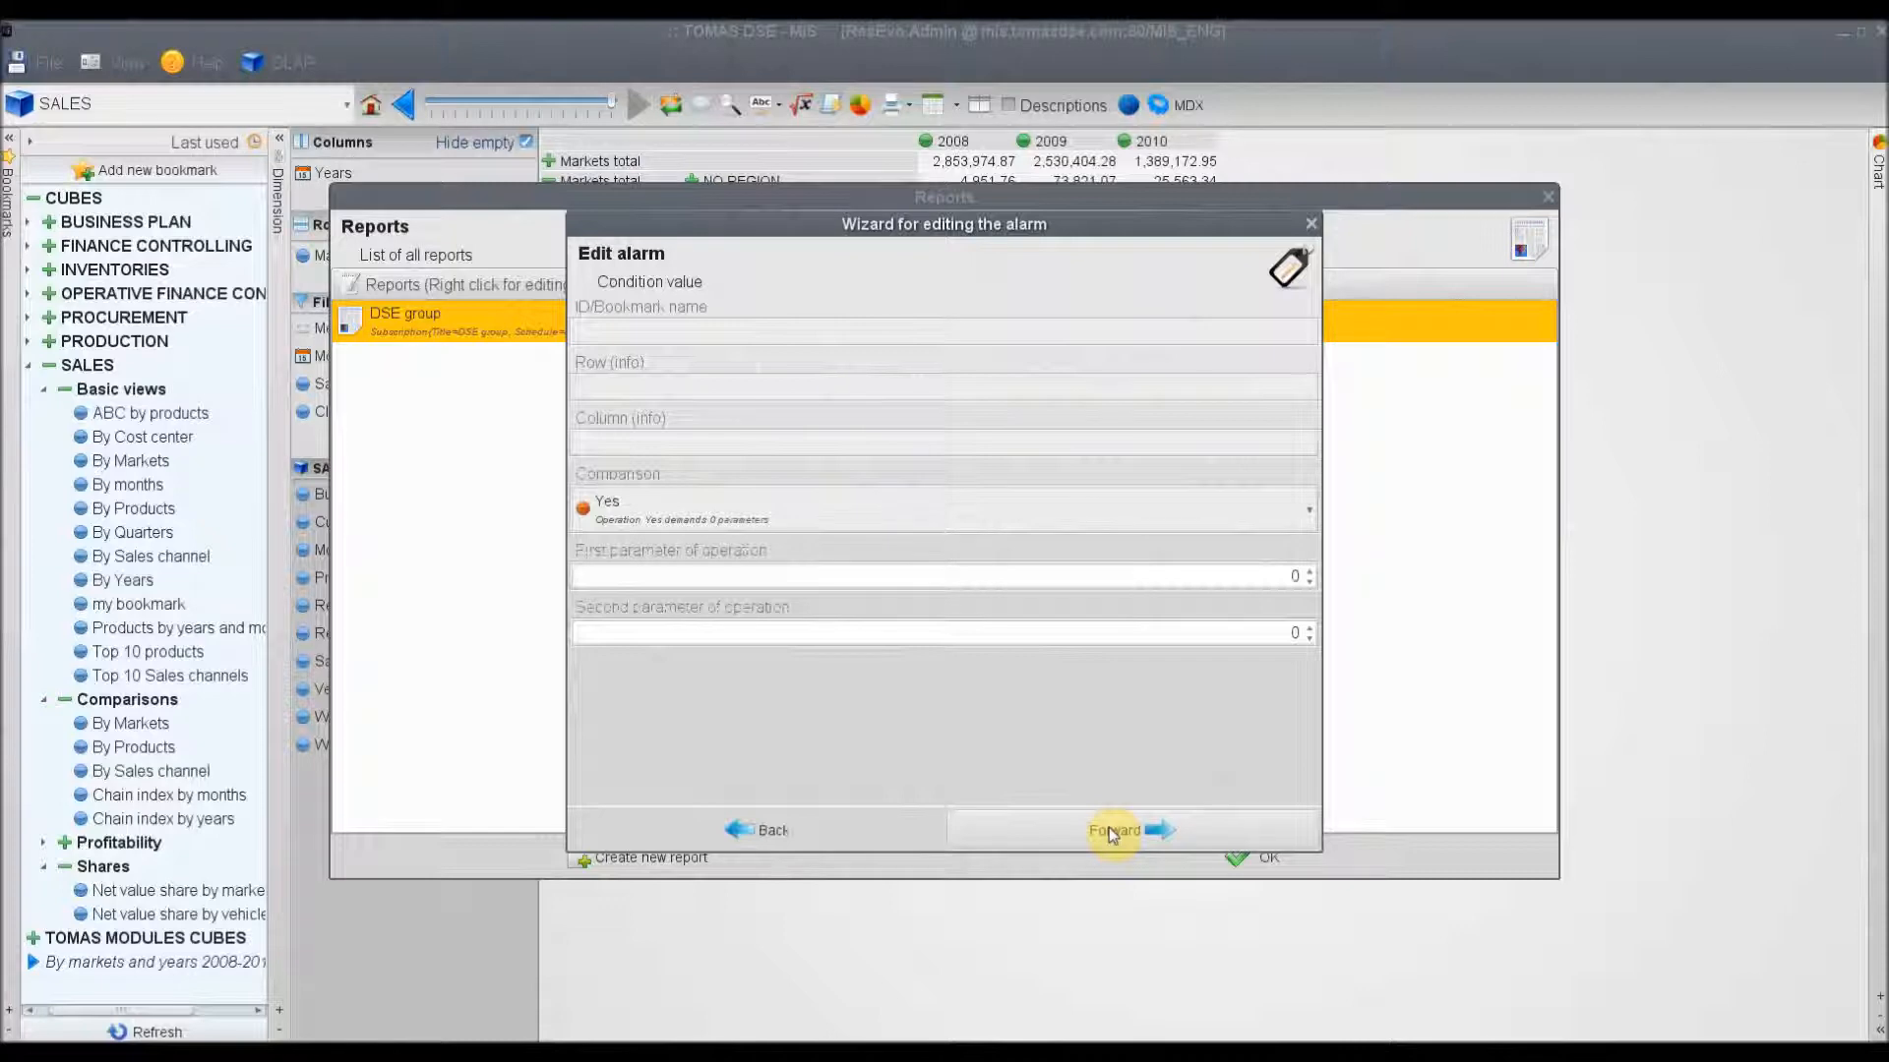
pyautogui.click(1108, 828)
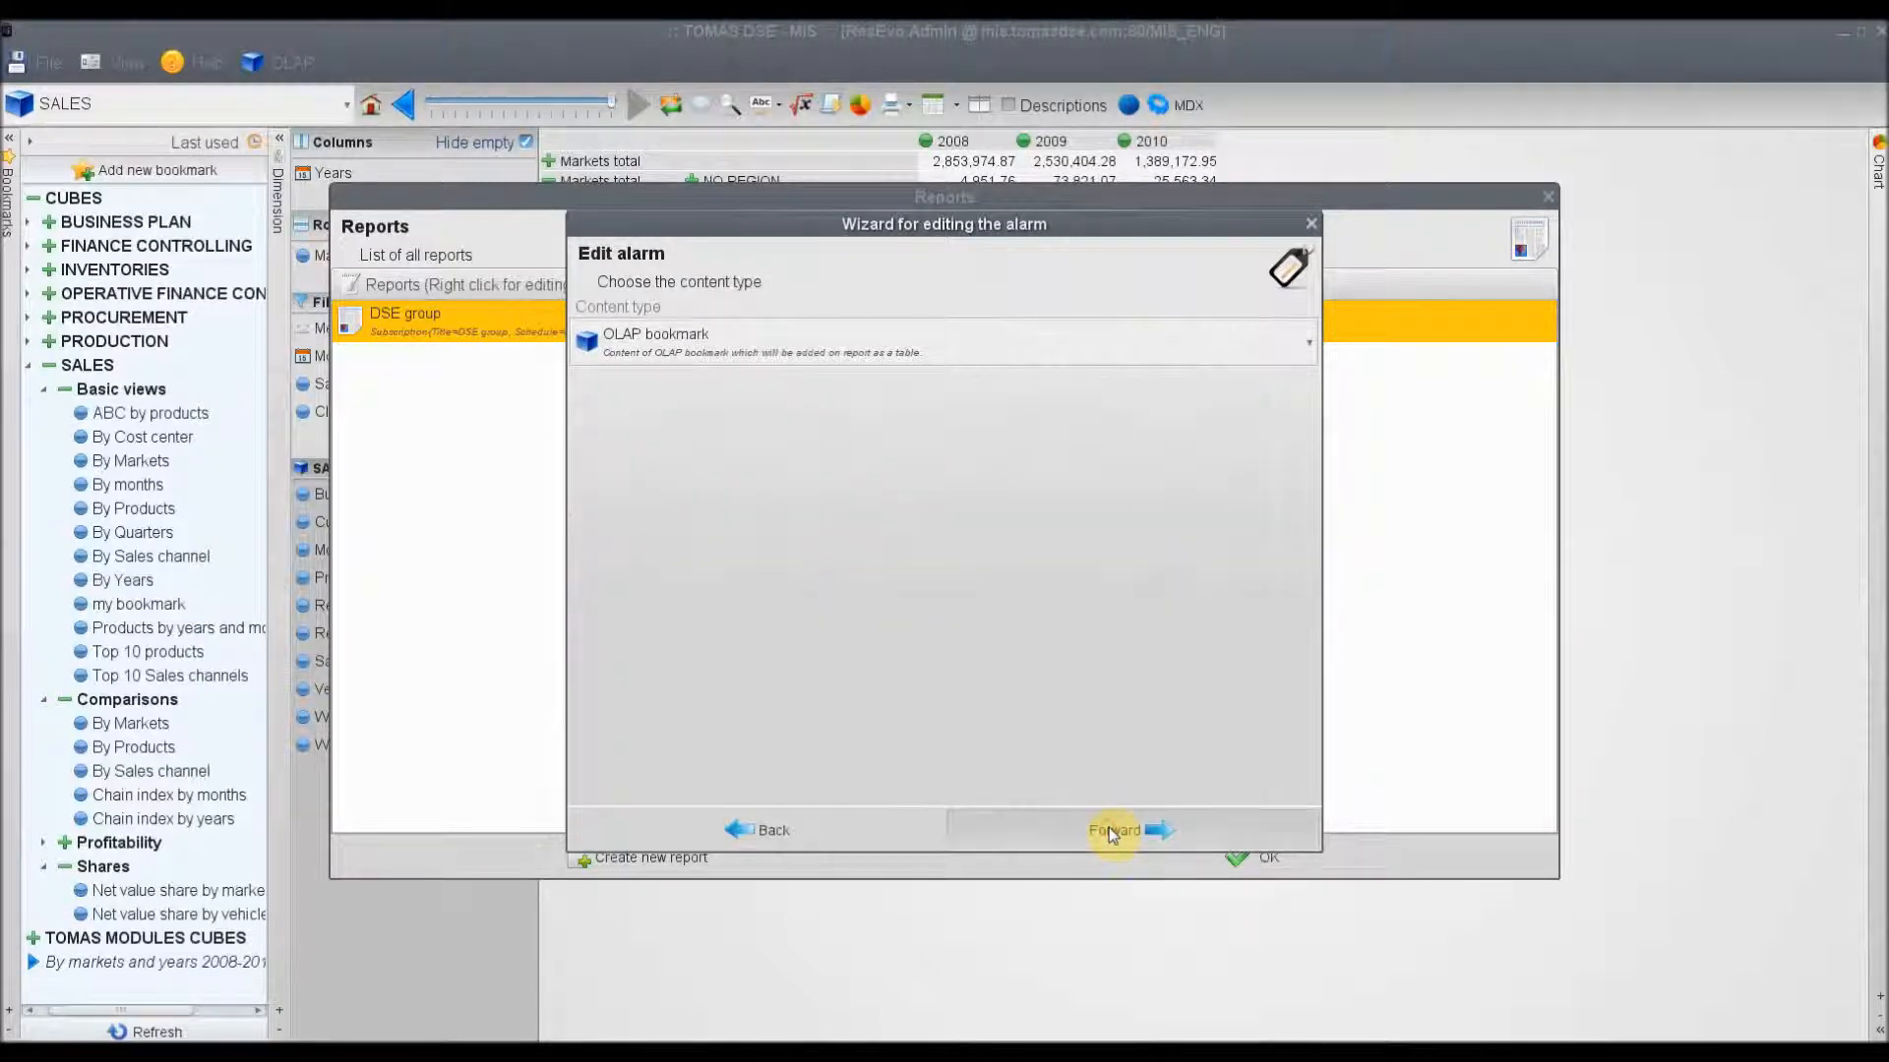
# - Use the OLAP bookmark By warehouses from the INVENTORIES basic views as the alarm's content and finish the alarm
pyautogui.click(1108, 829)
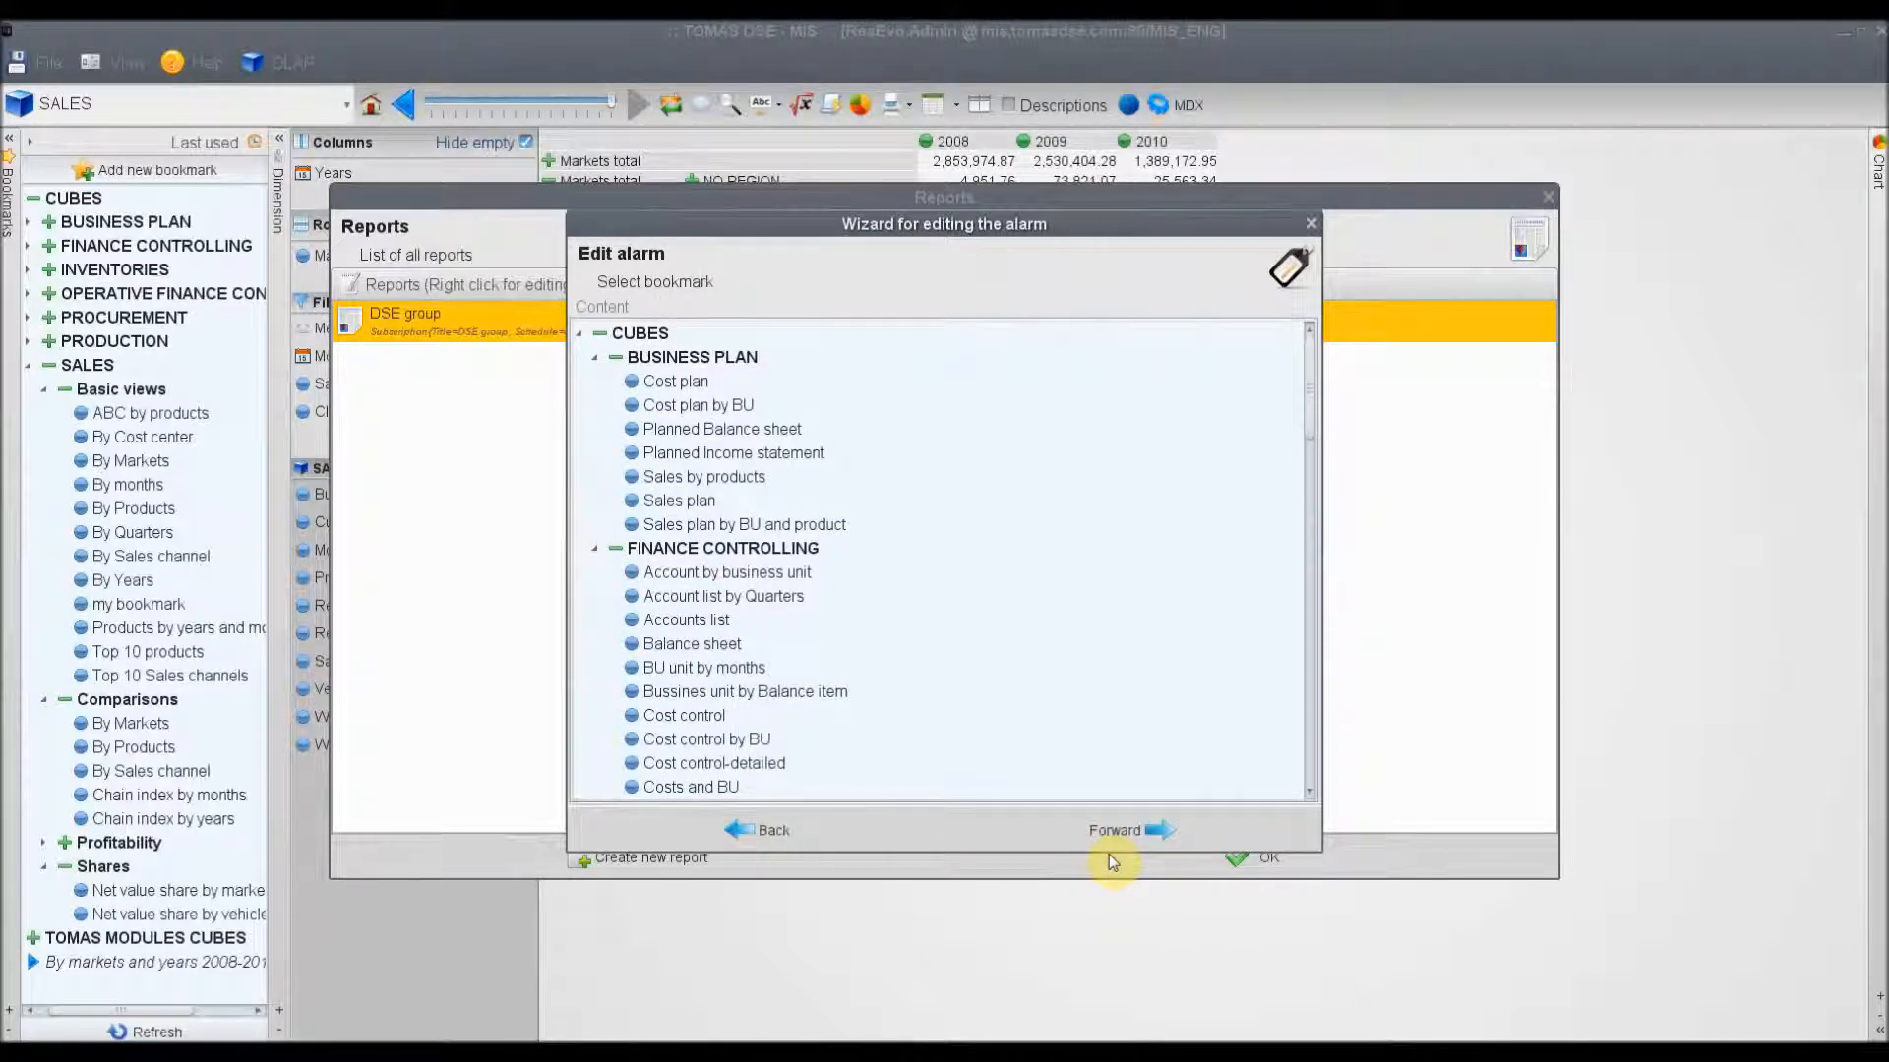
pyautogui.scroll(-2, 743, 478)
pyautogui.scroll(-4, 743, 478)
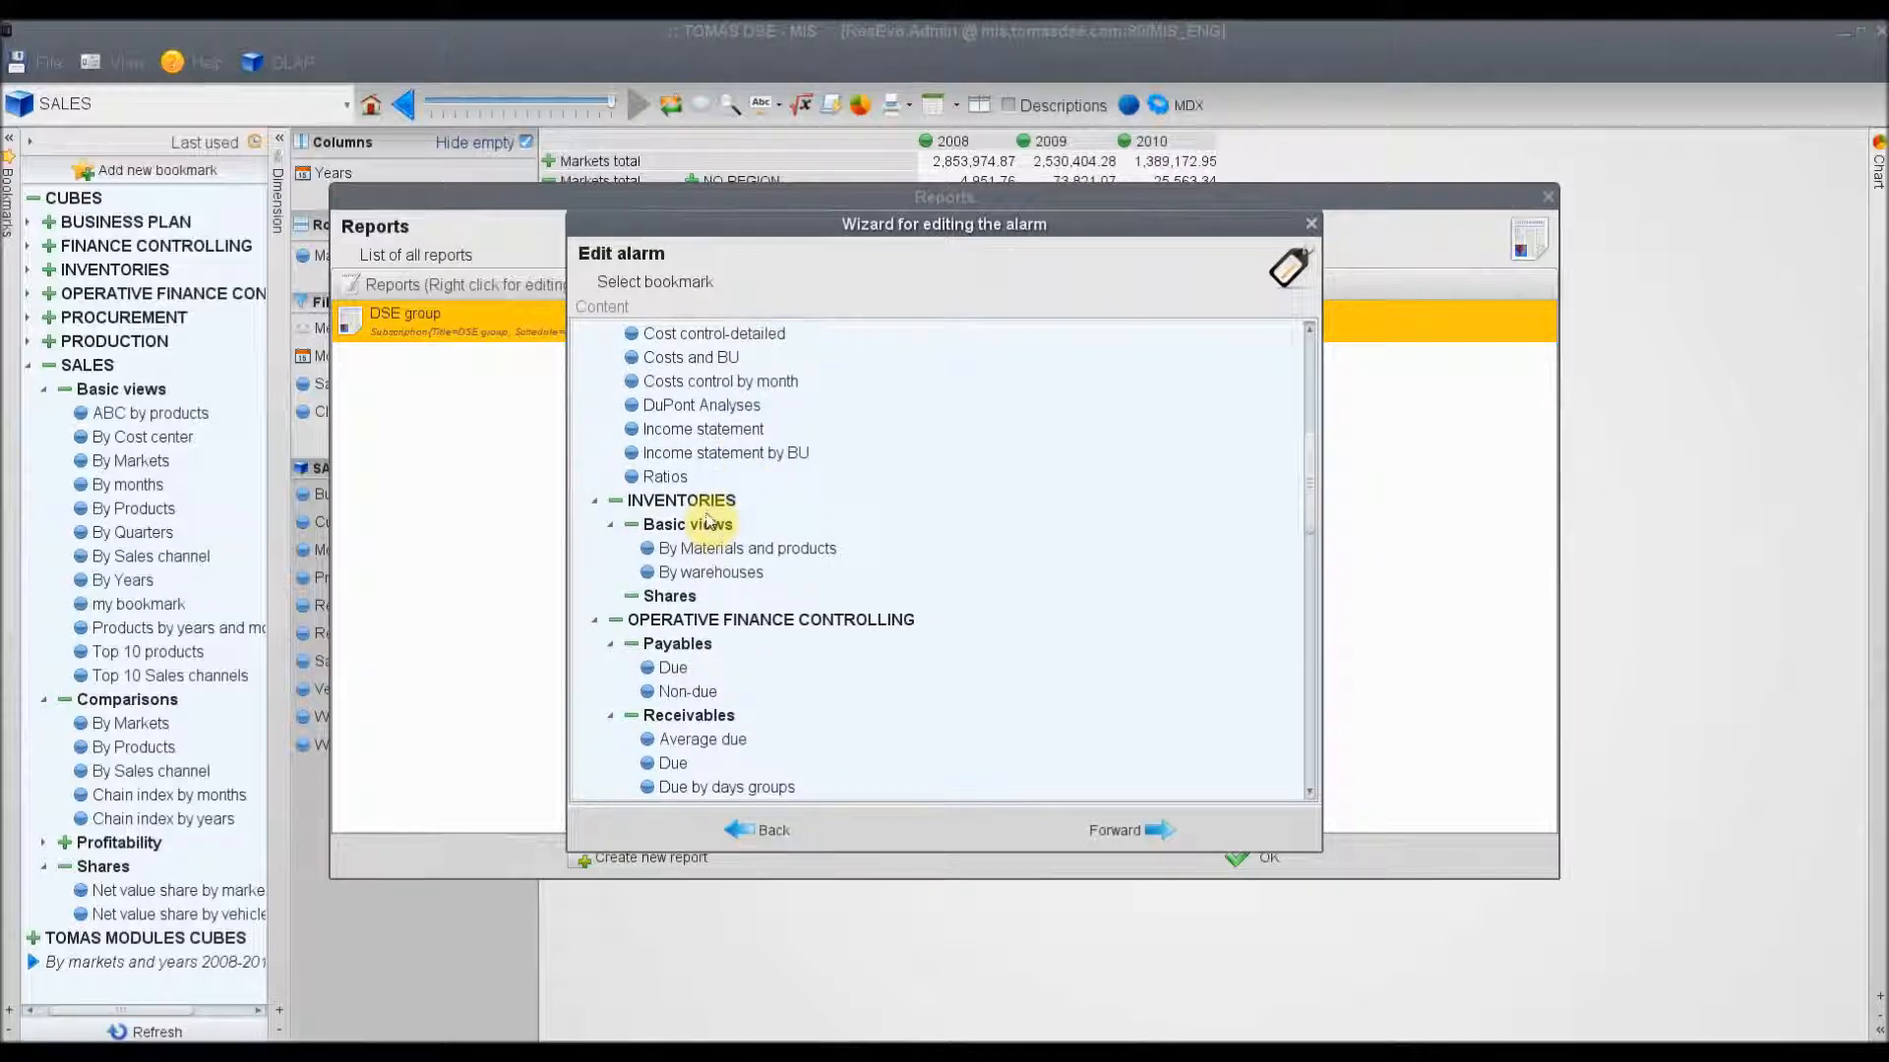
pyautogui.click(721, 573)
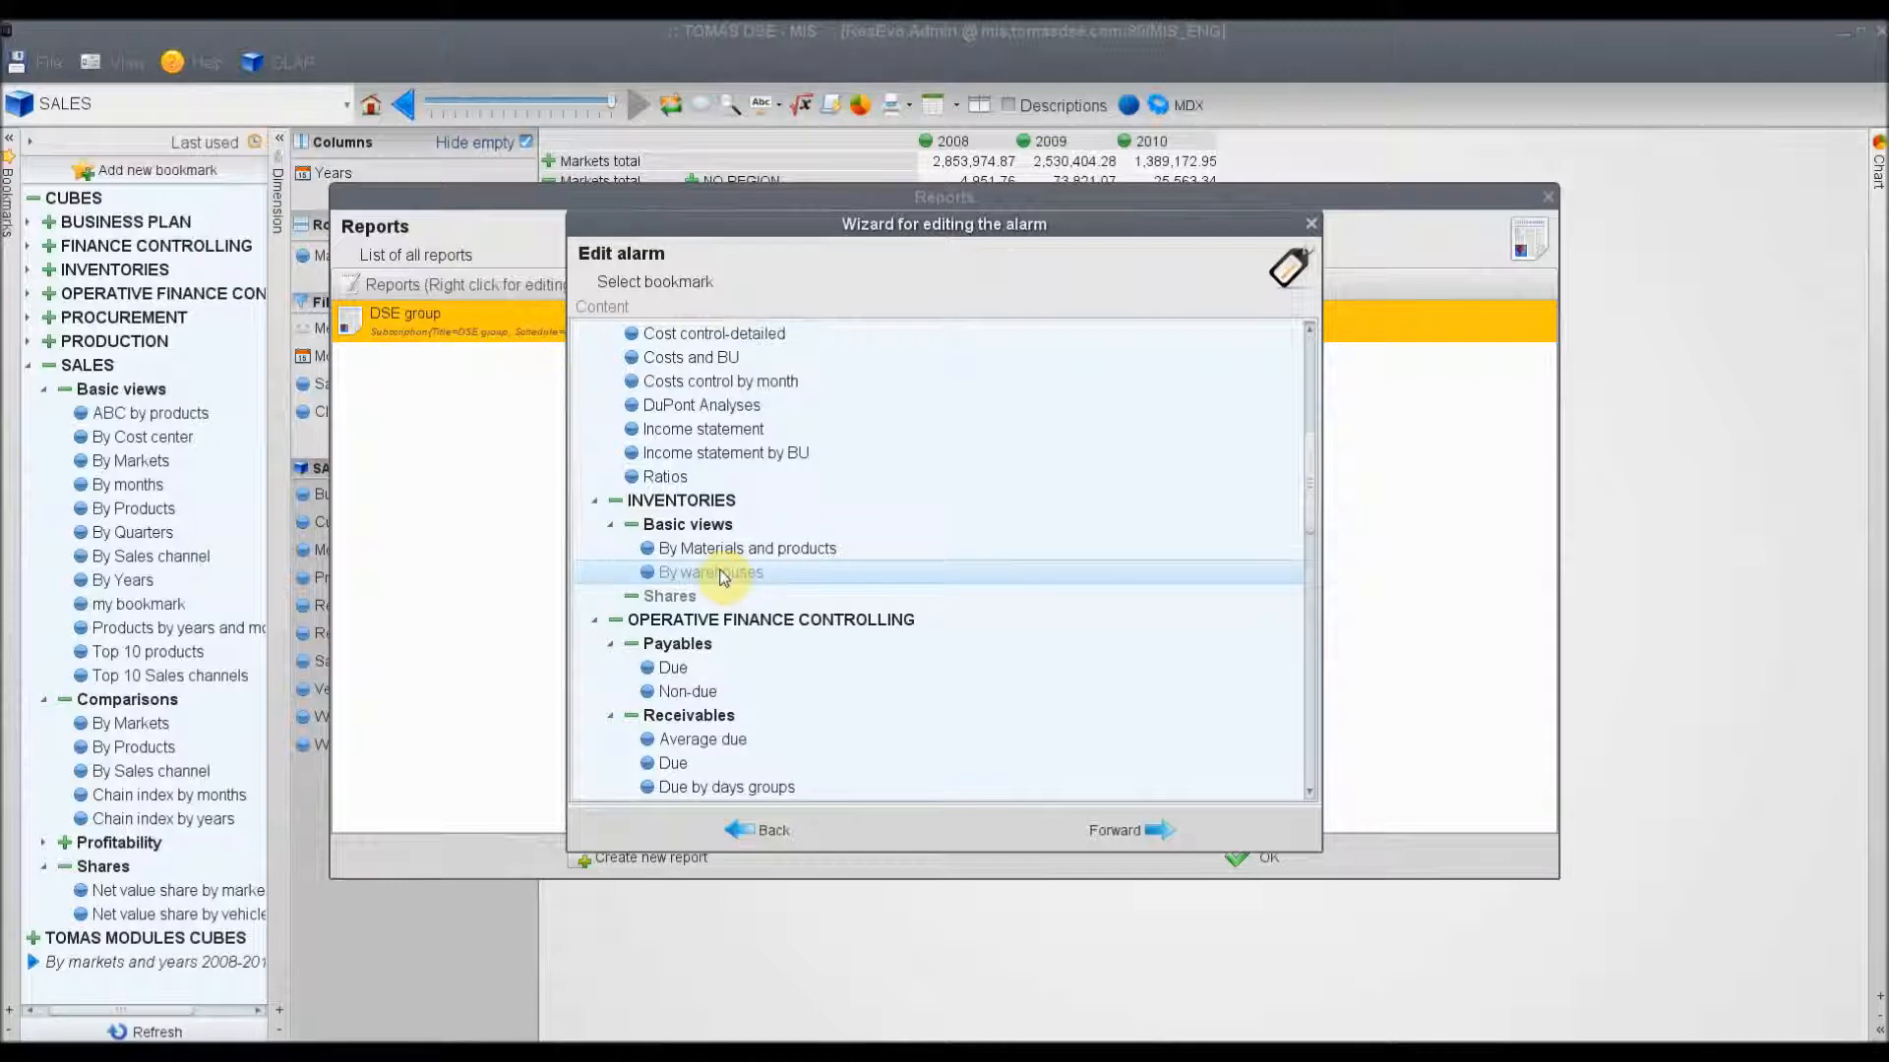
pyautogui.click(1154, 833)
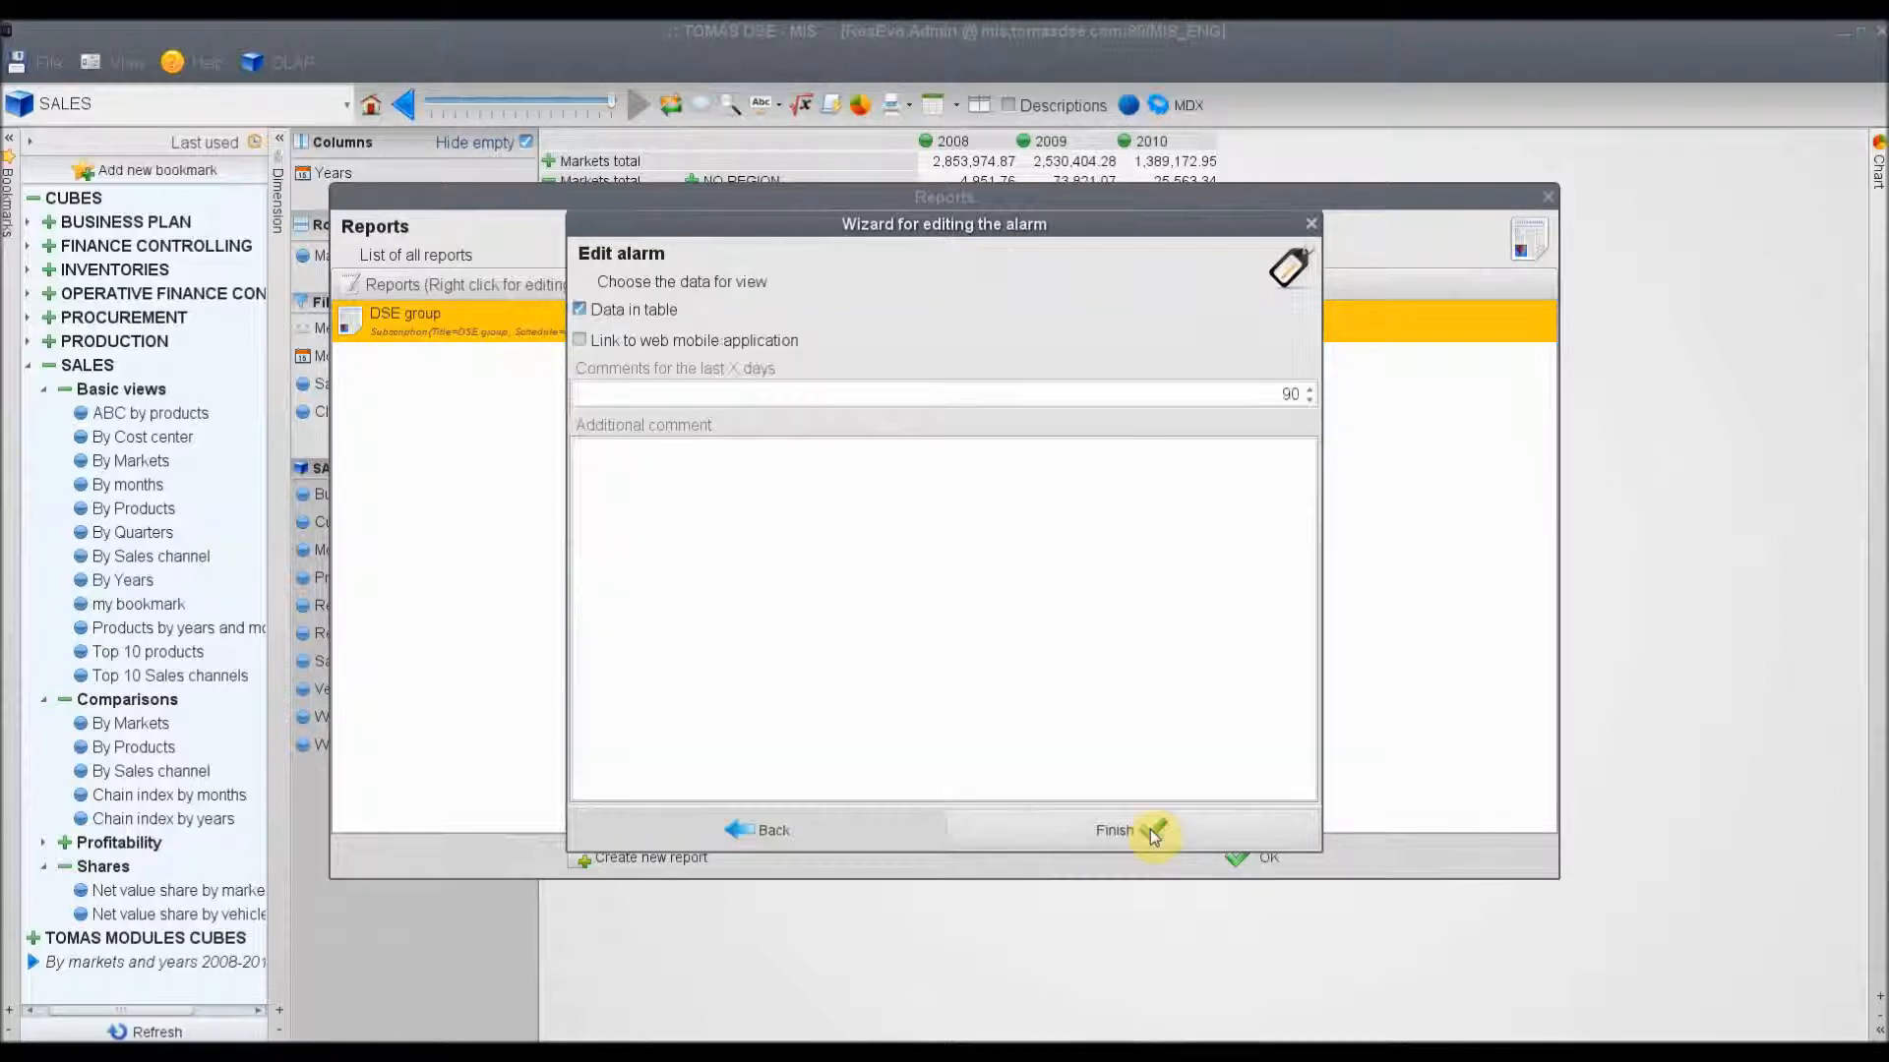
pyautogui.click(1154, 833)
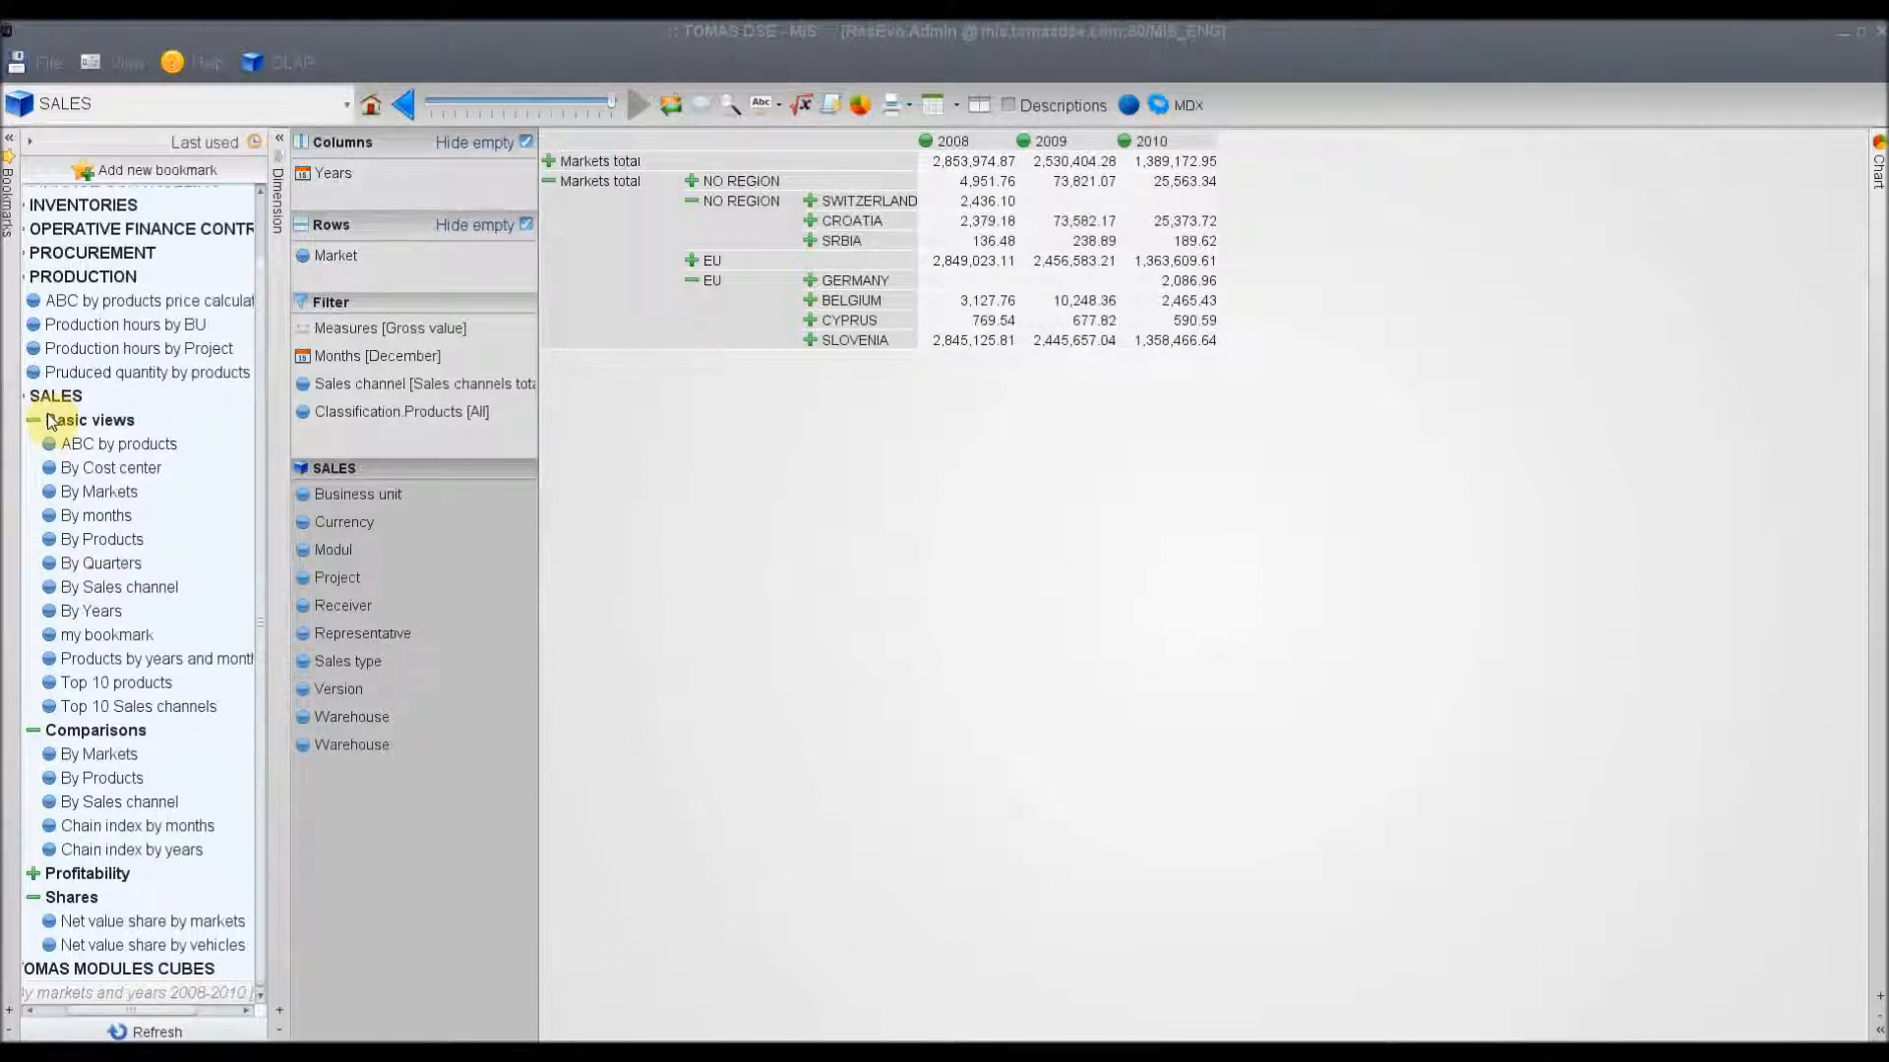
# - Open the By Products basic view of SALES and drill down through CL L1 11, CL L2 46 and CL L3 72
pyautogui.click(104, 541)
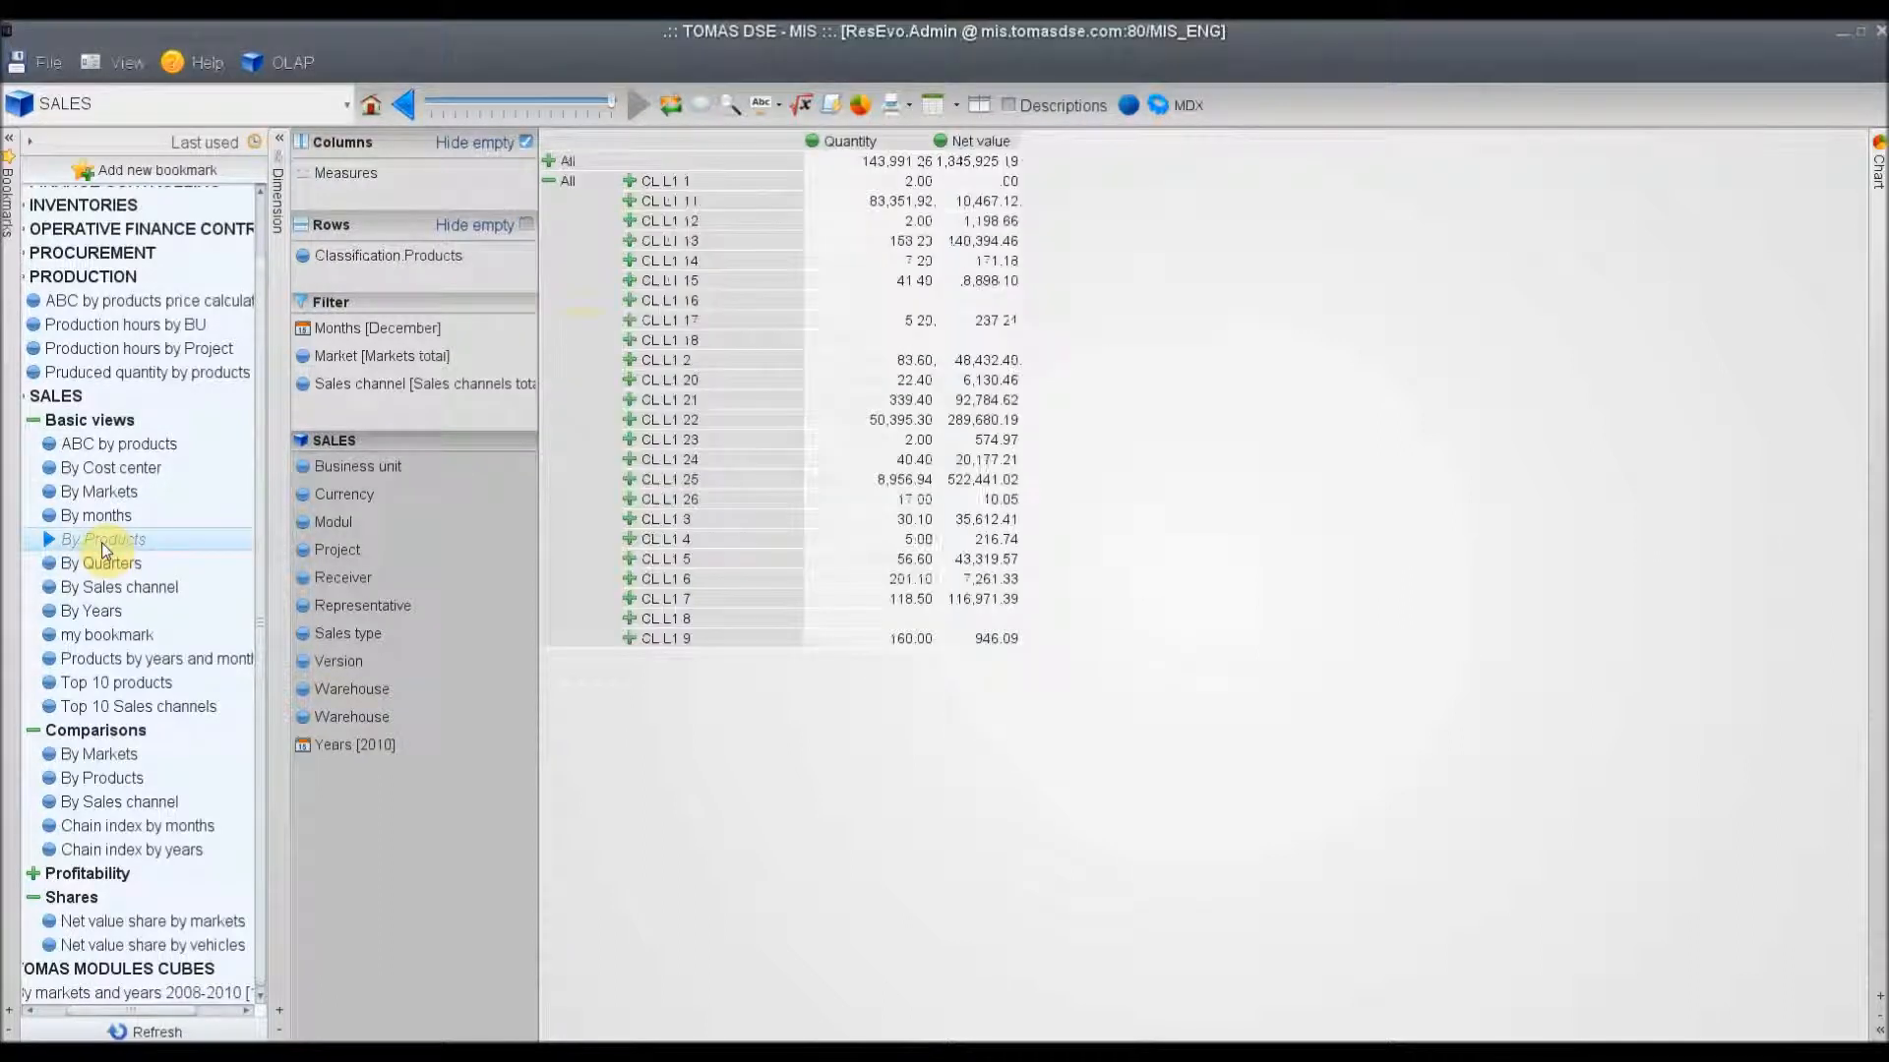
pyautogui.click(670, 201)
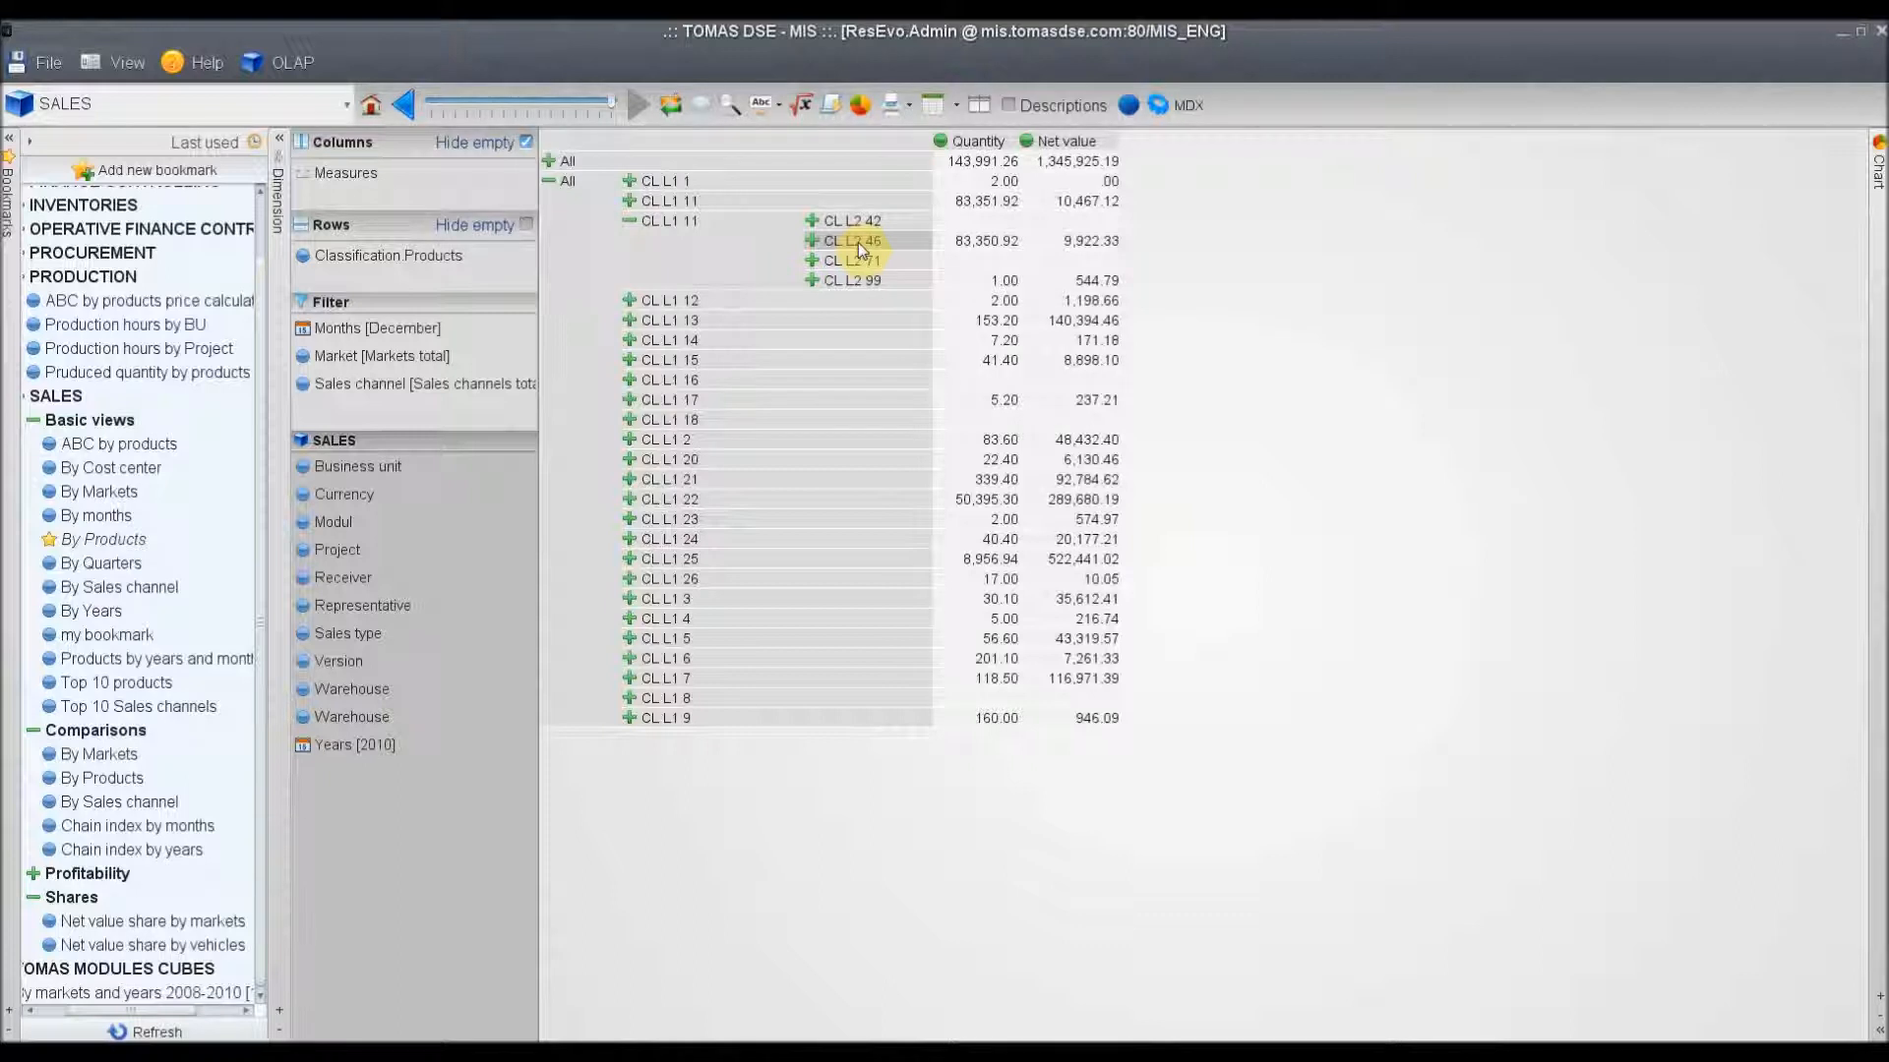
pyautogui.click(848, 245)
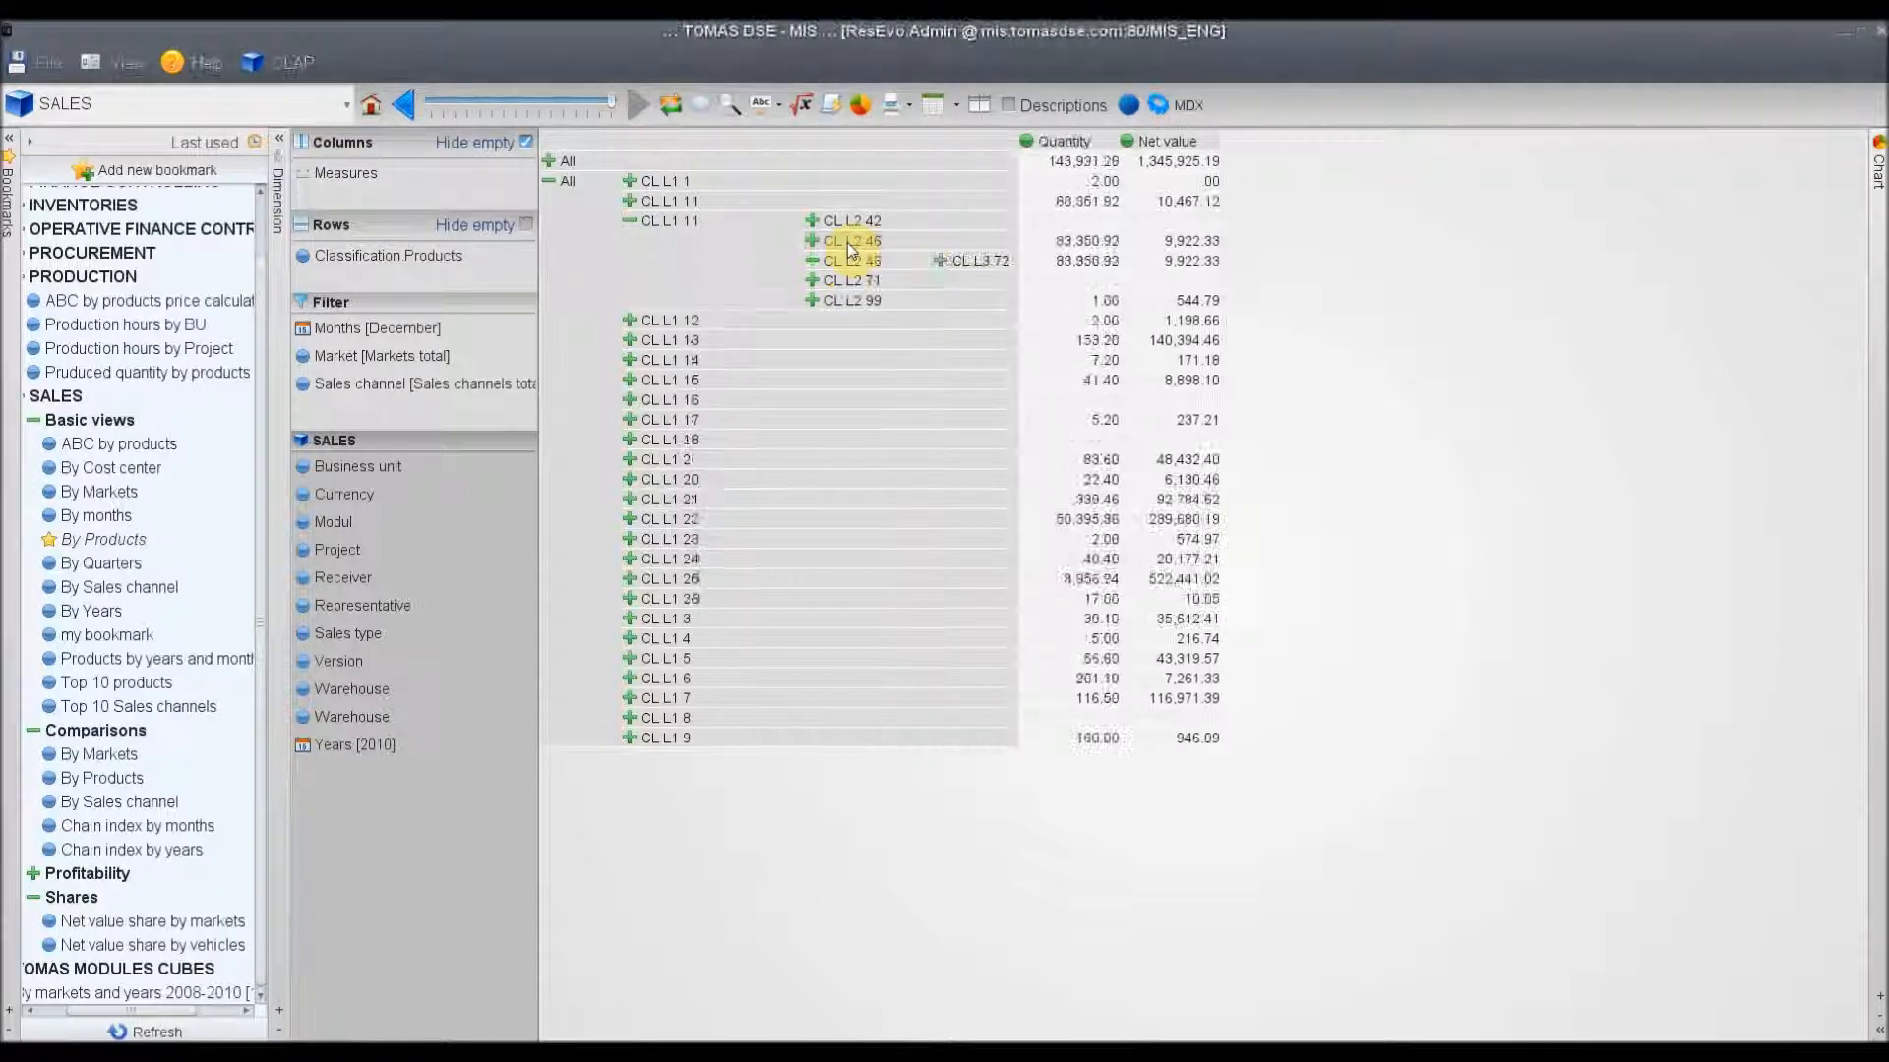
pyautogui.click(968, 263)
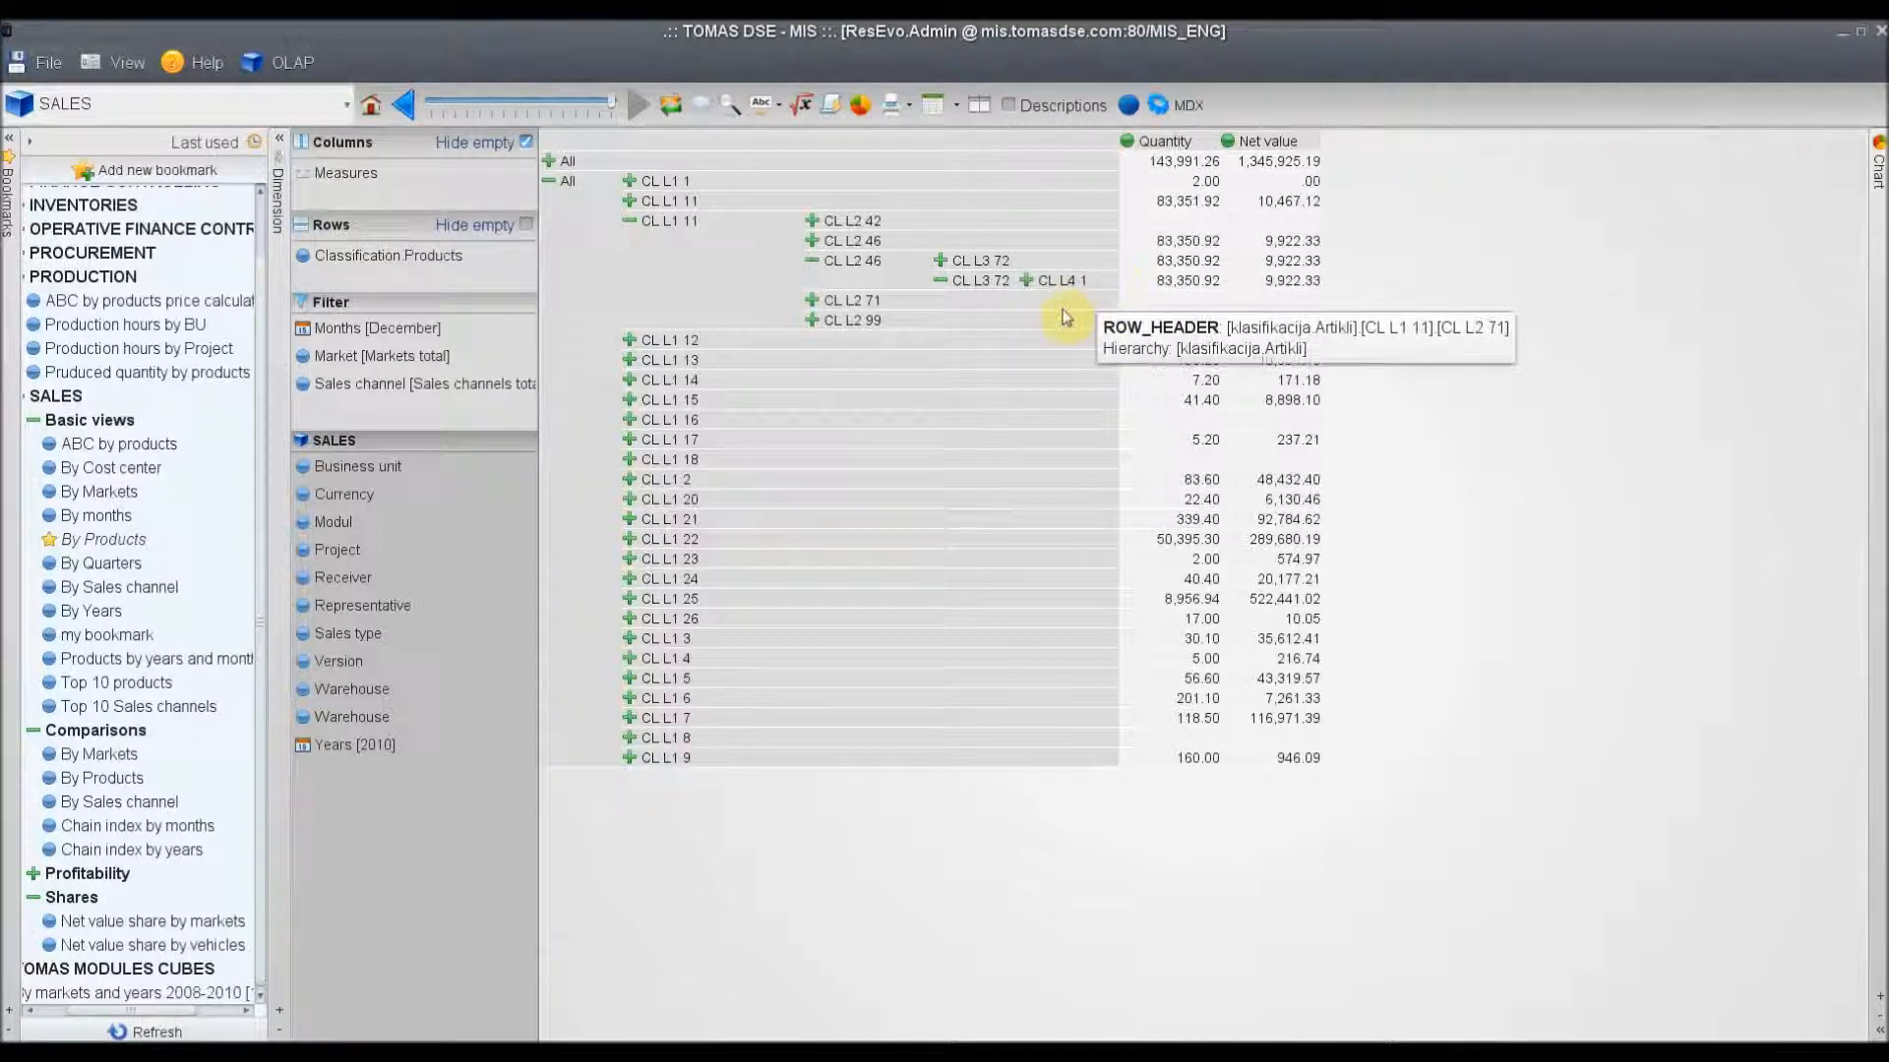
# - View the PRODUCTION bookmarks for produced quantity by products and for ABC by products price
pyautogui.click(127, 380)
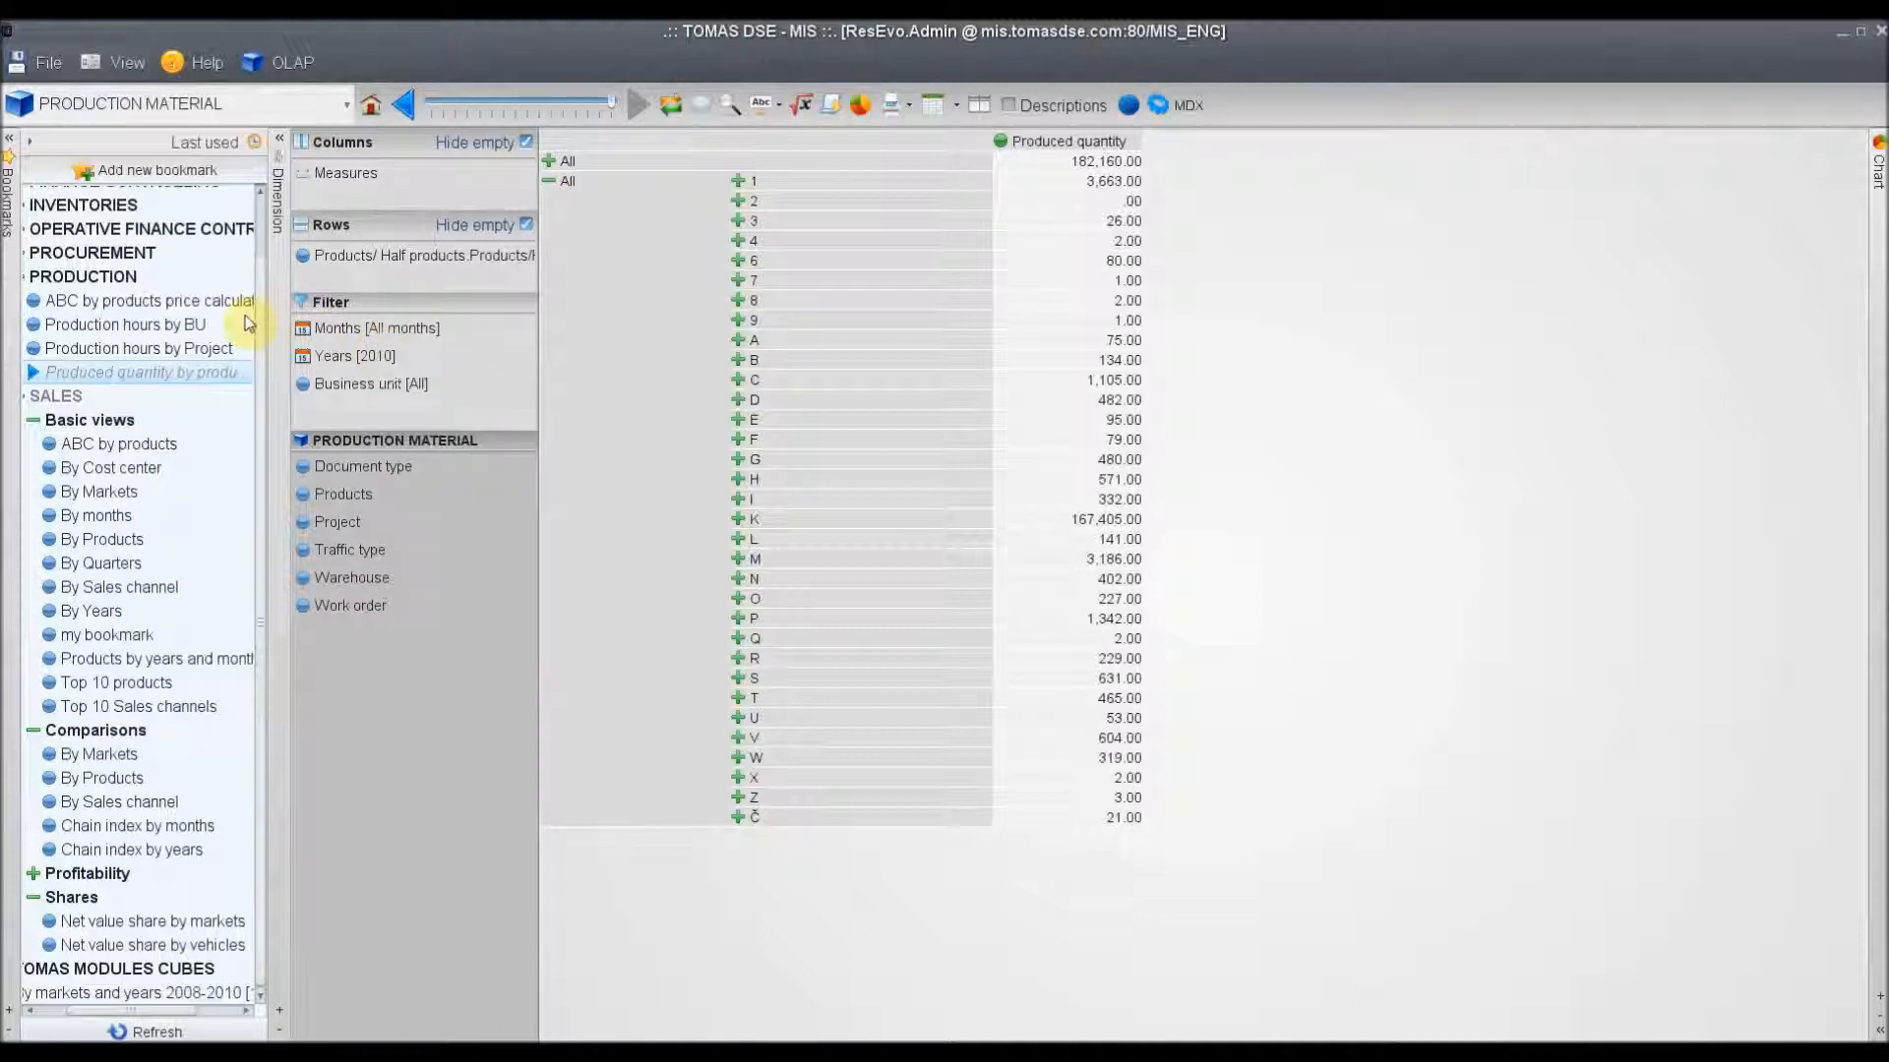
pyautogui.click(106, 303)
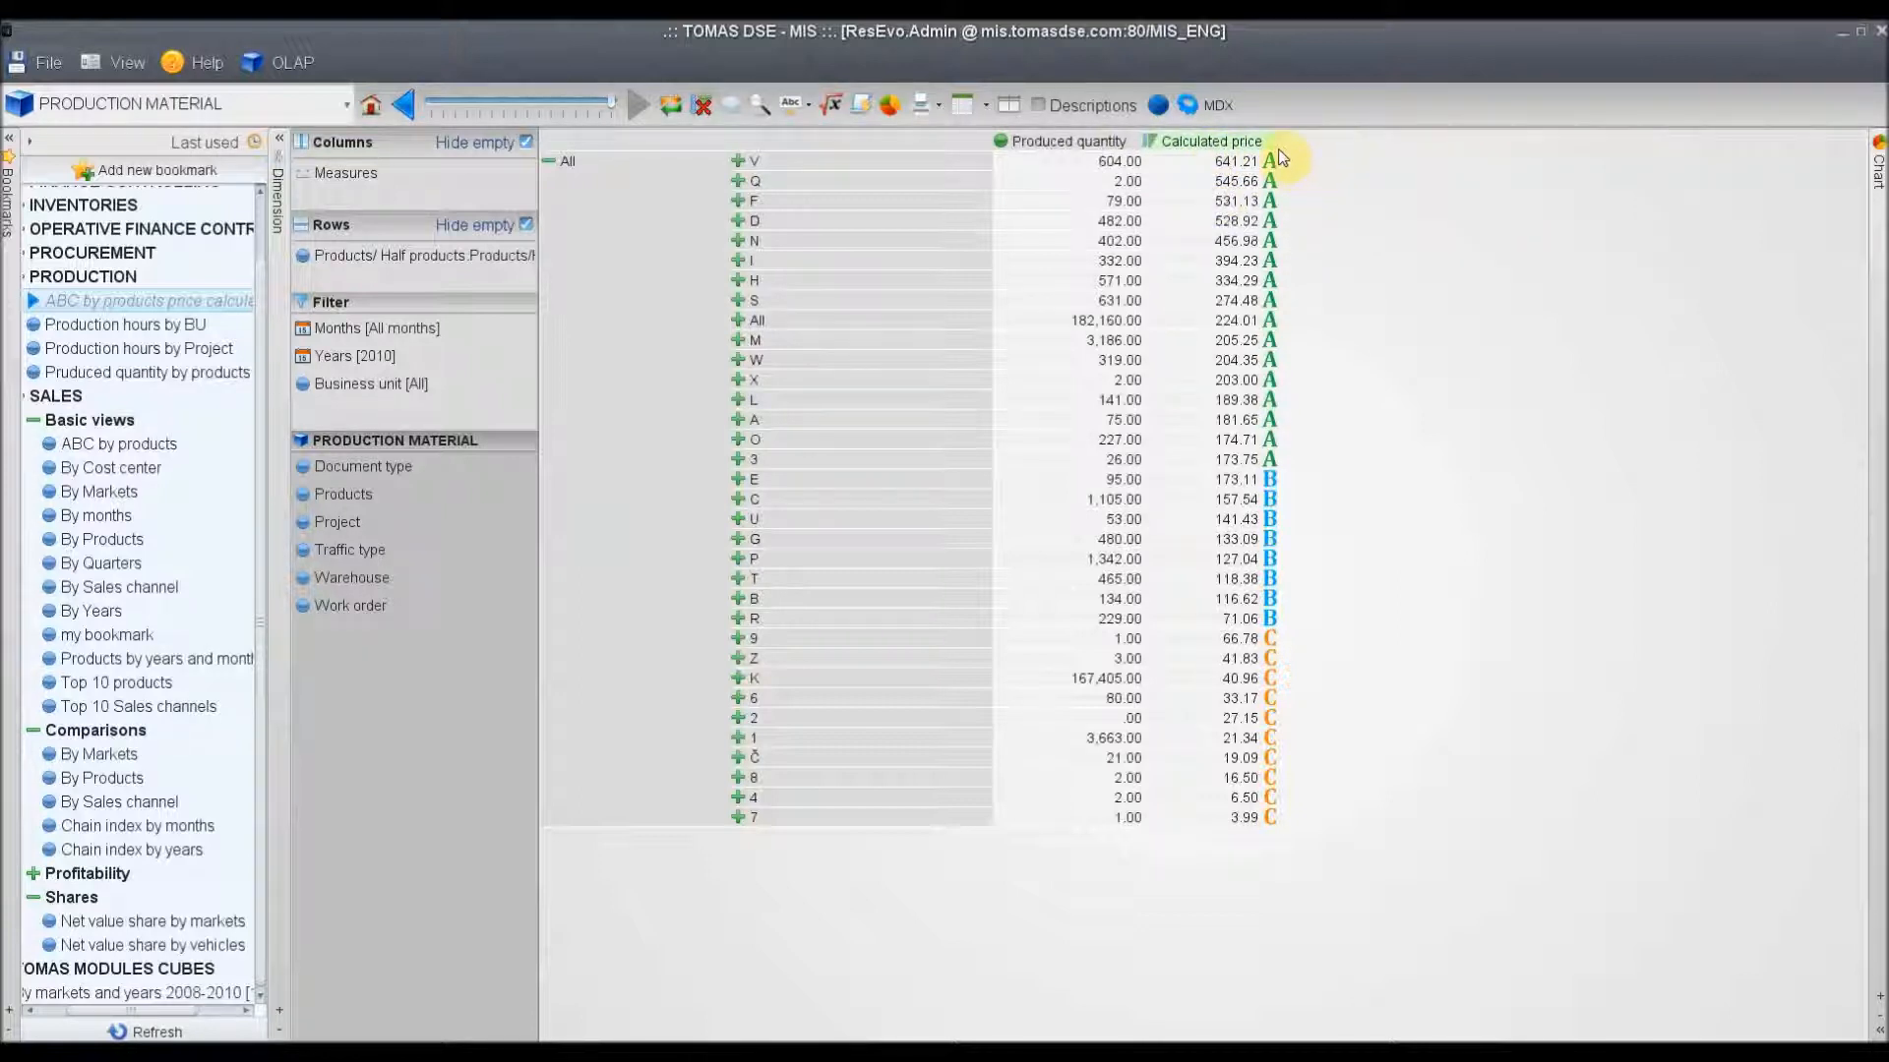
pyautogui.moveTo(1273, 254)
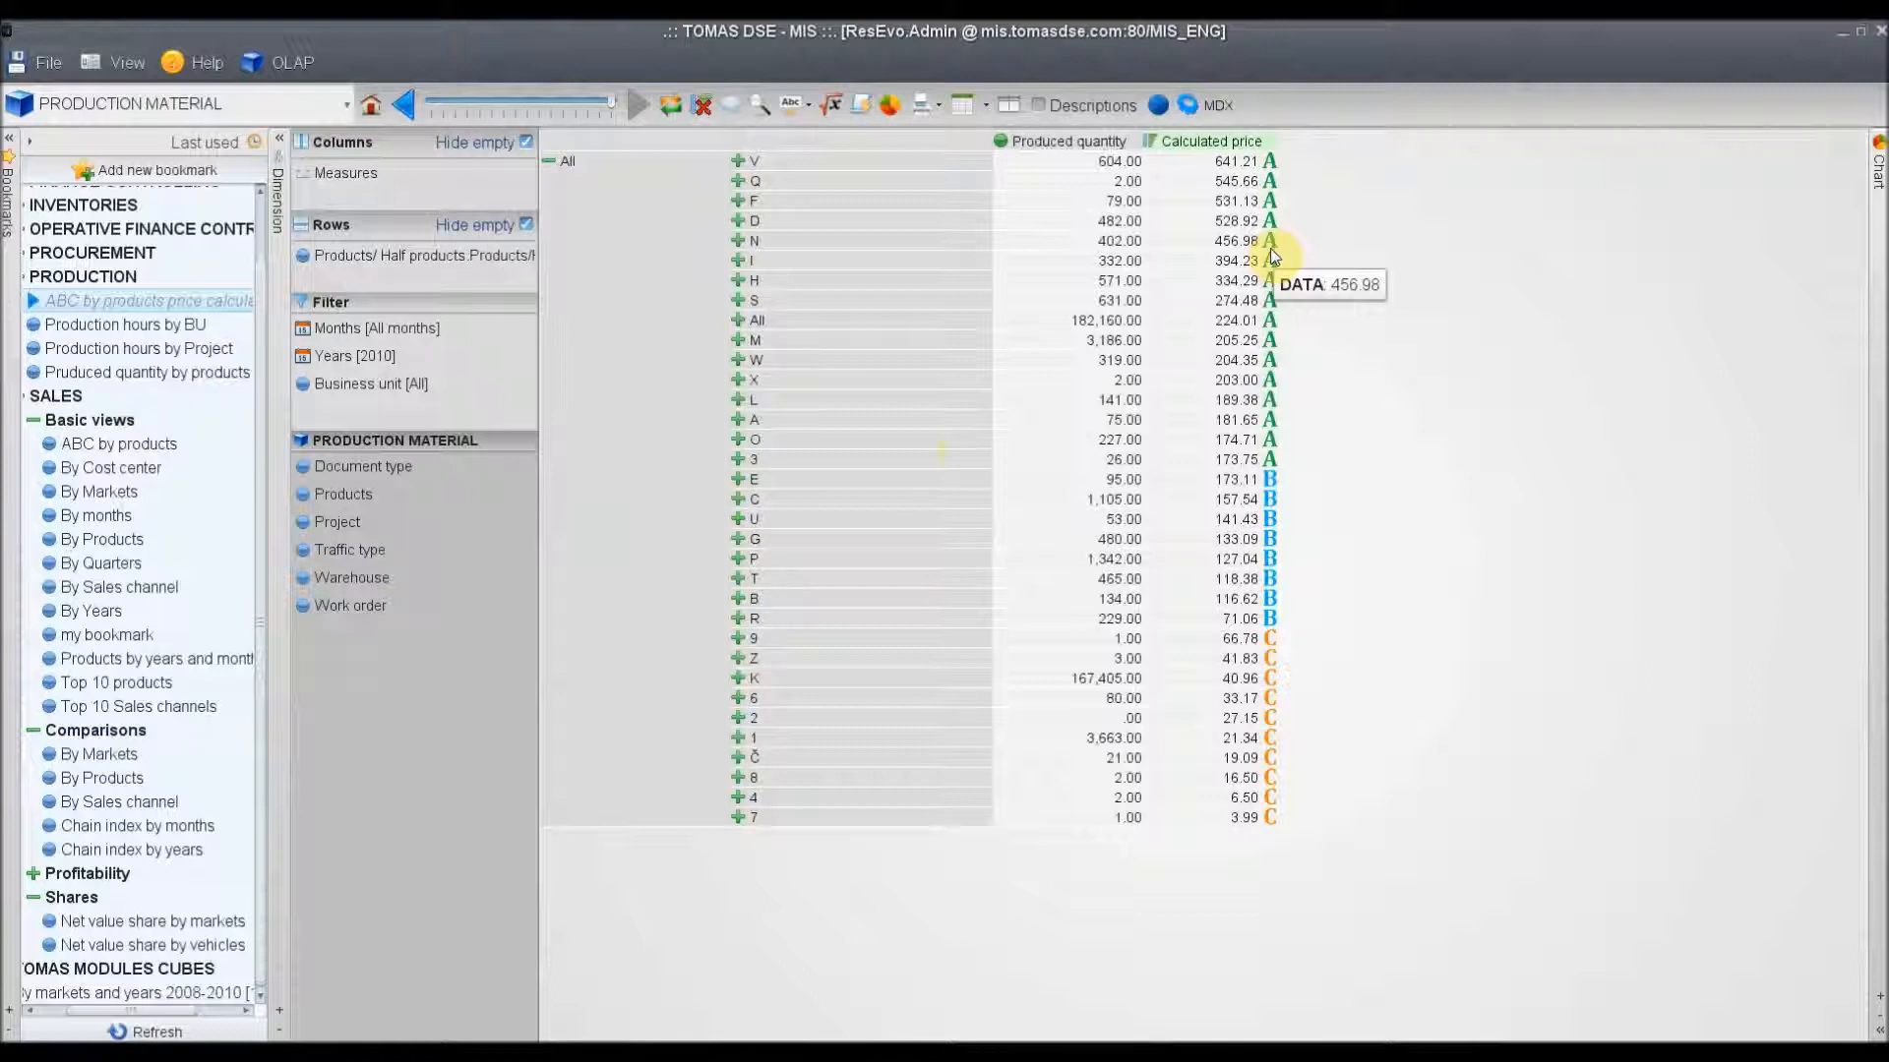
# - Expand the FINANCE CONTROLLING bookmark group and collapse the PRODUCTION group
pyautogui.moveTo(136, 1012); pyautogui.dragTo(85, 1013)
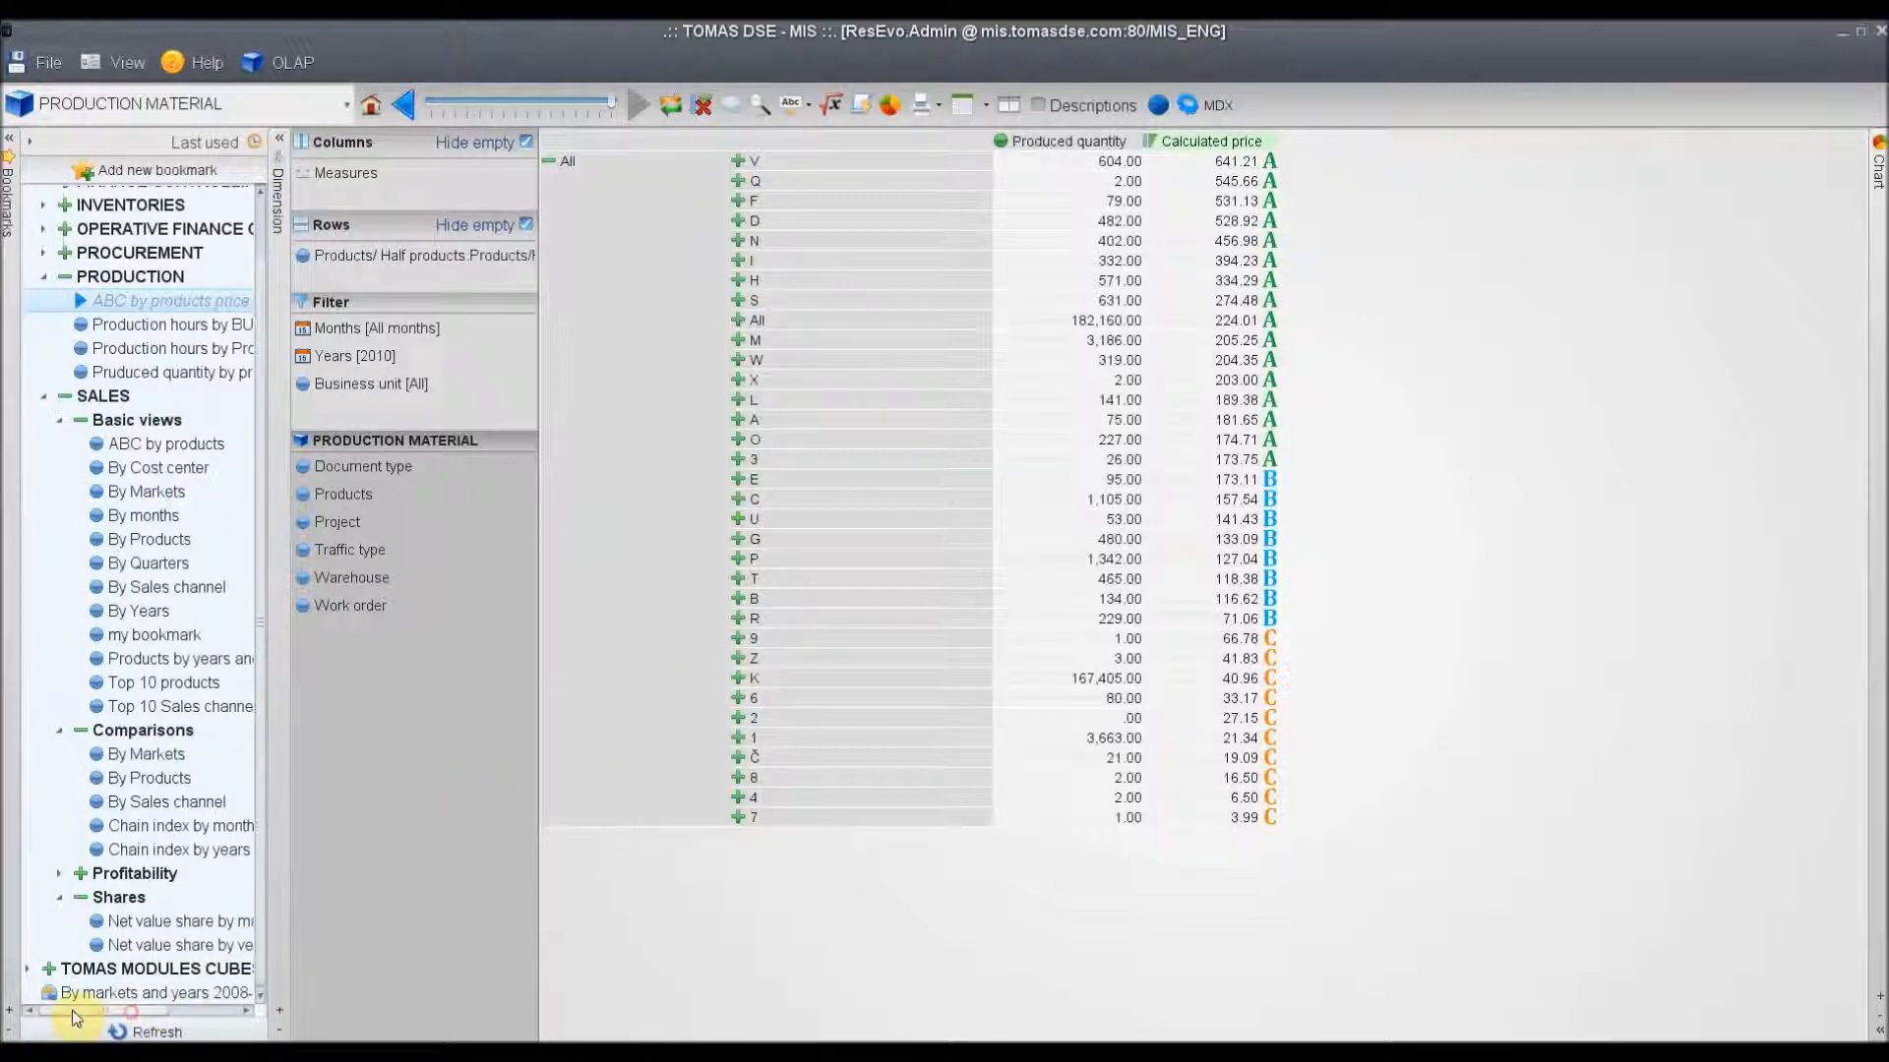
pyautogui.scroll(3, 258, 492)
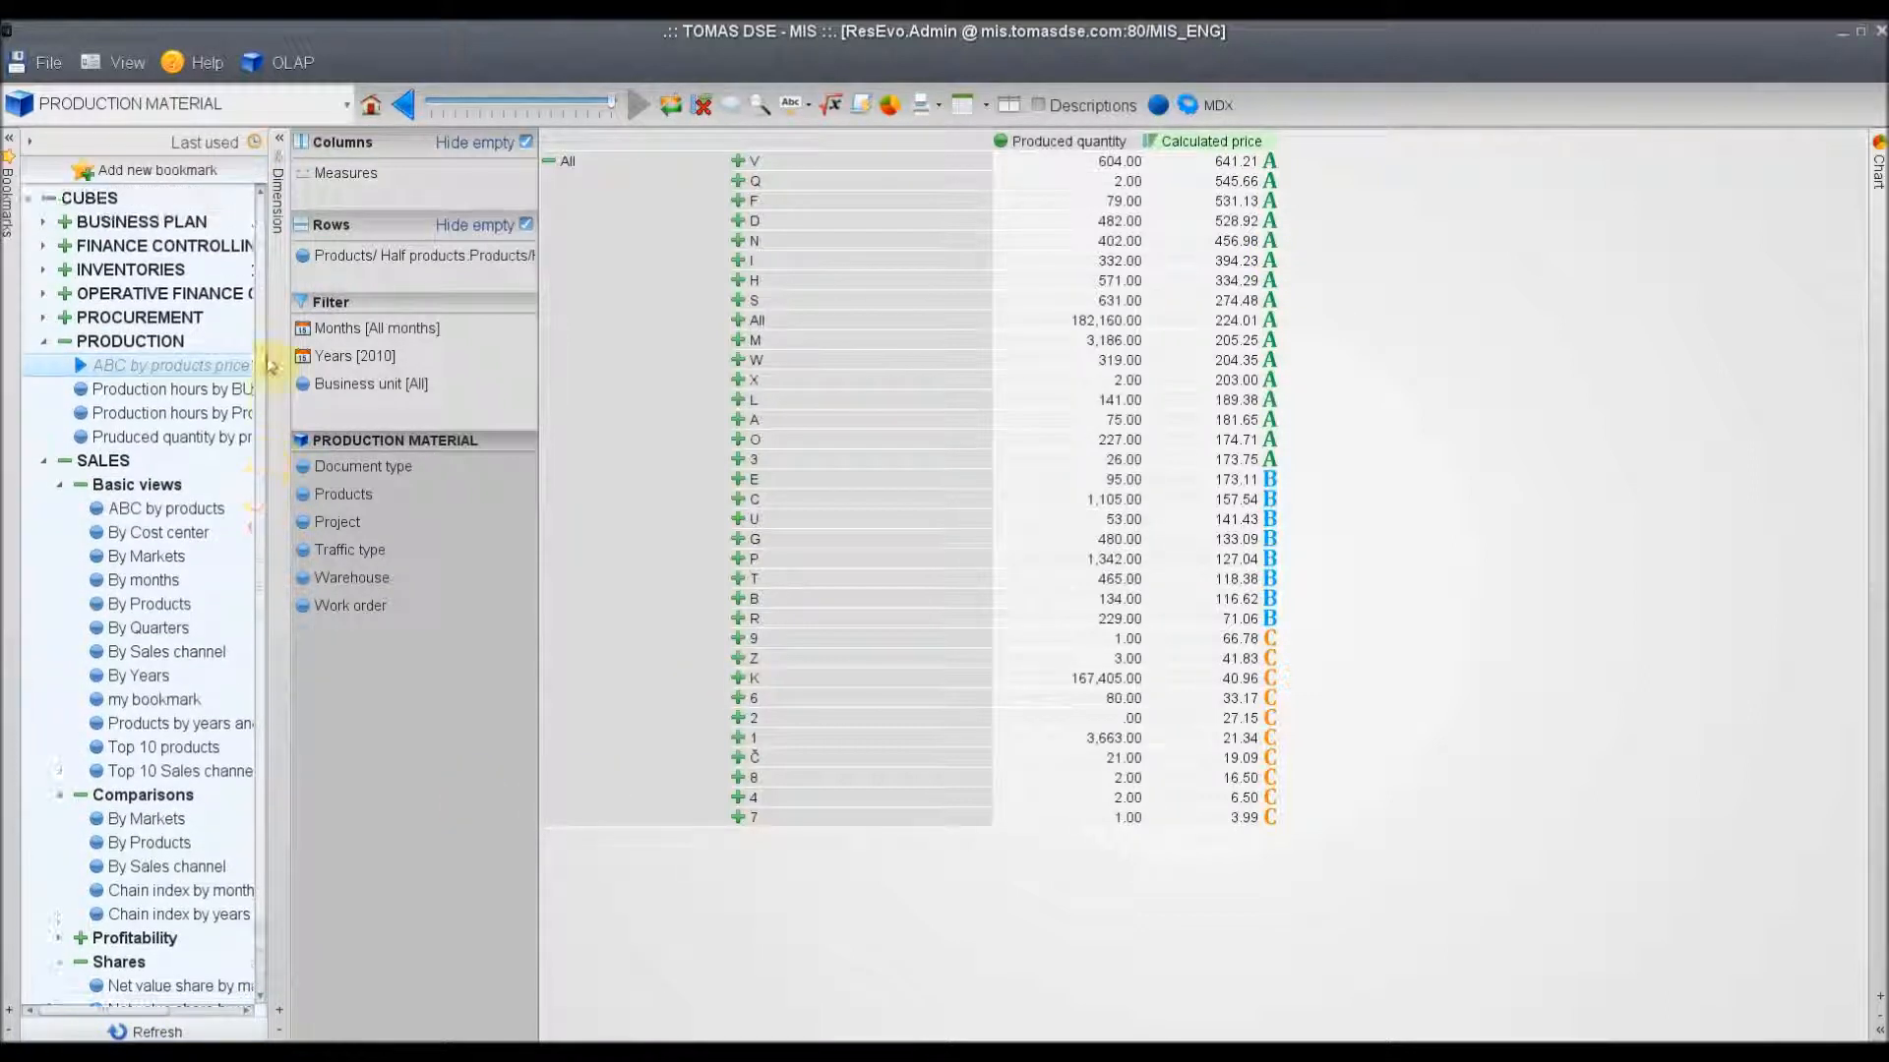
pyautogui.click(63, 342)
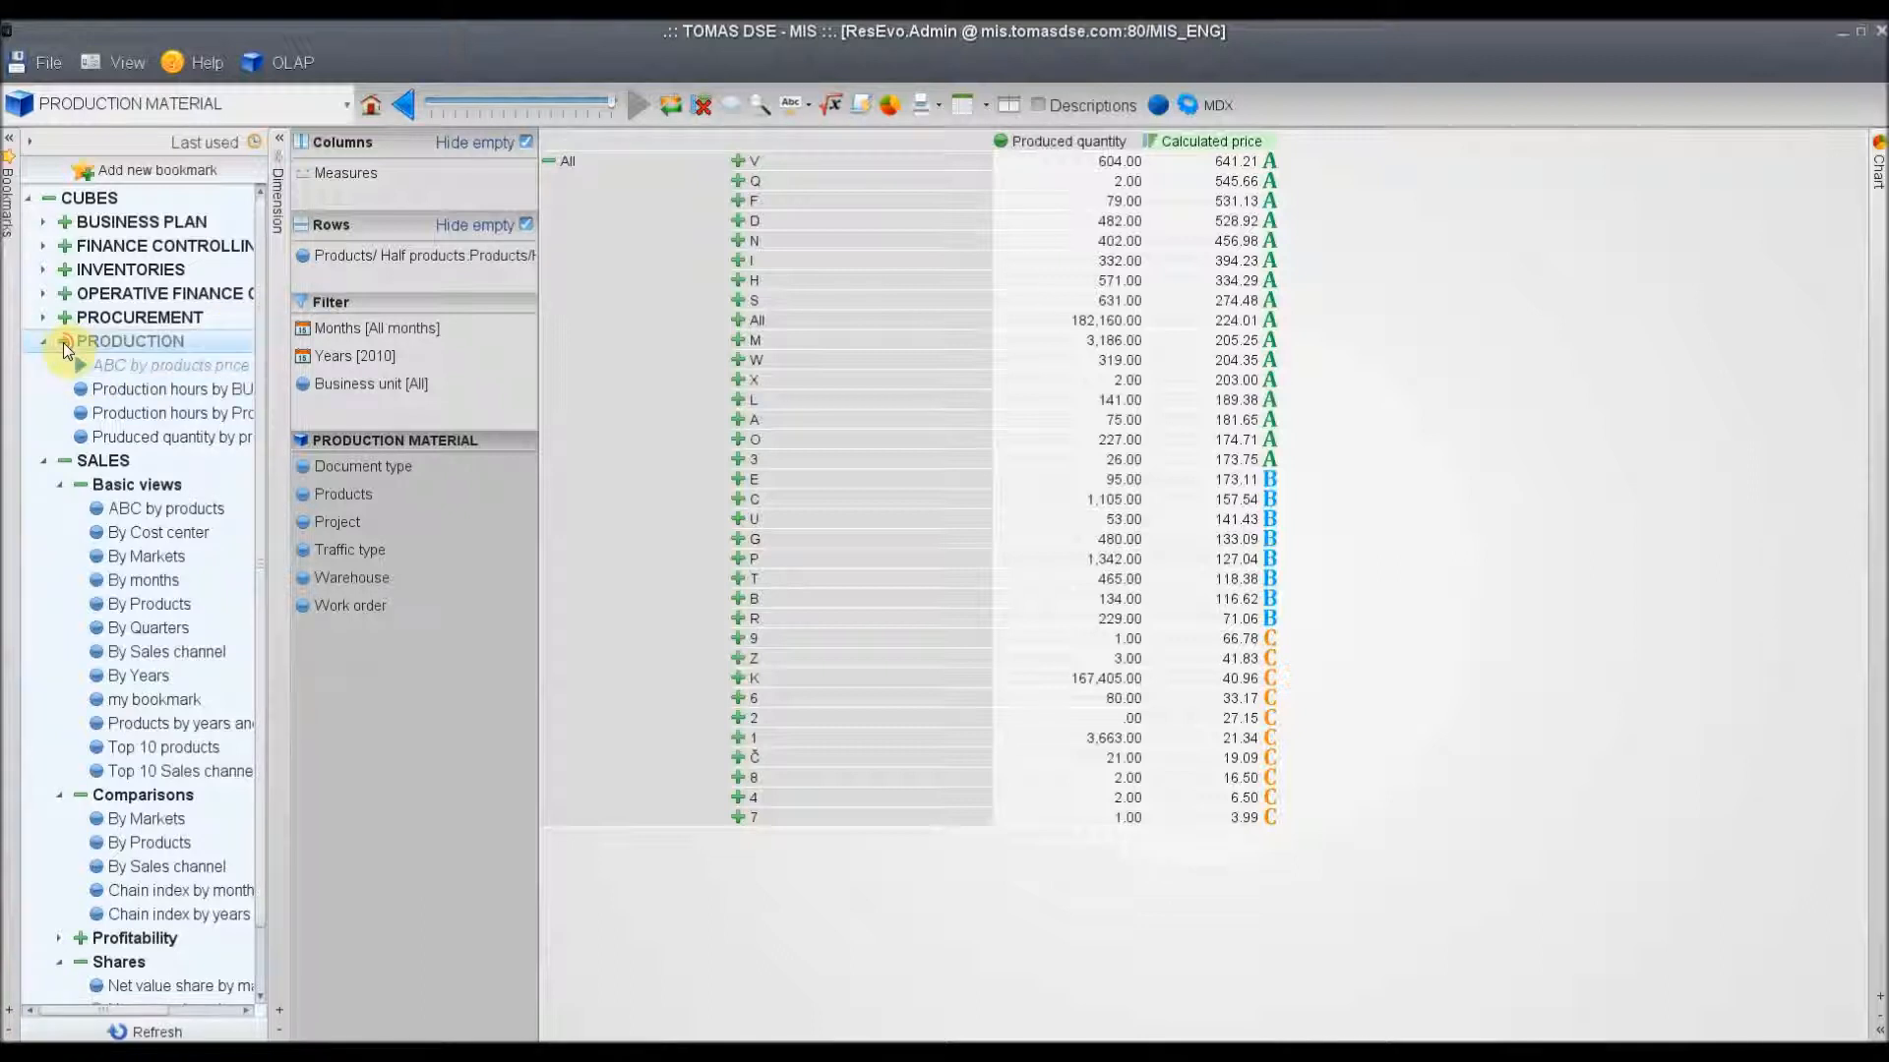
pyautogui.click(65, 246)
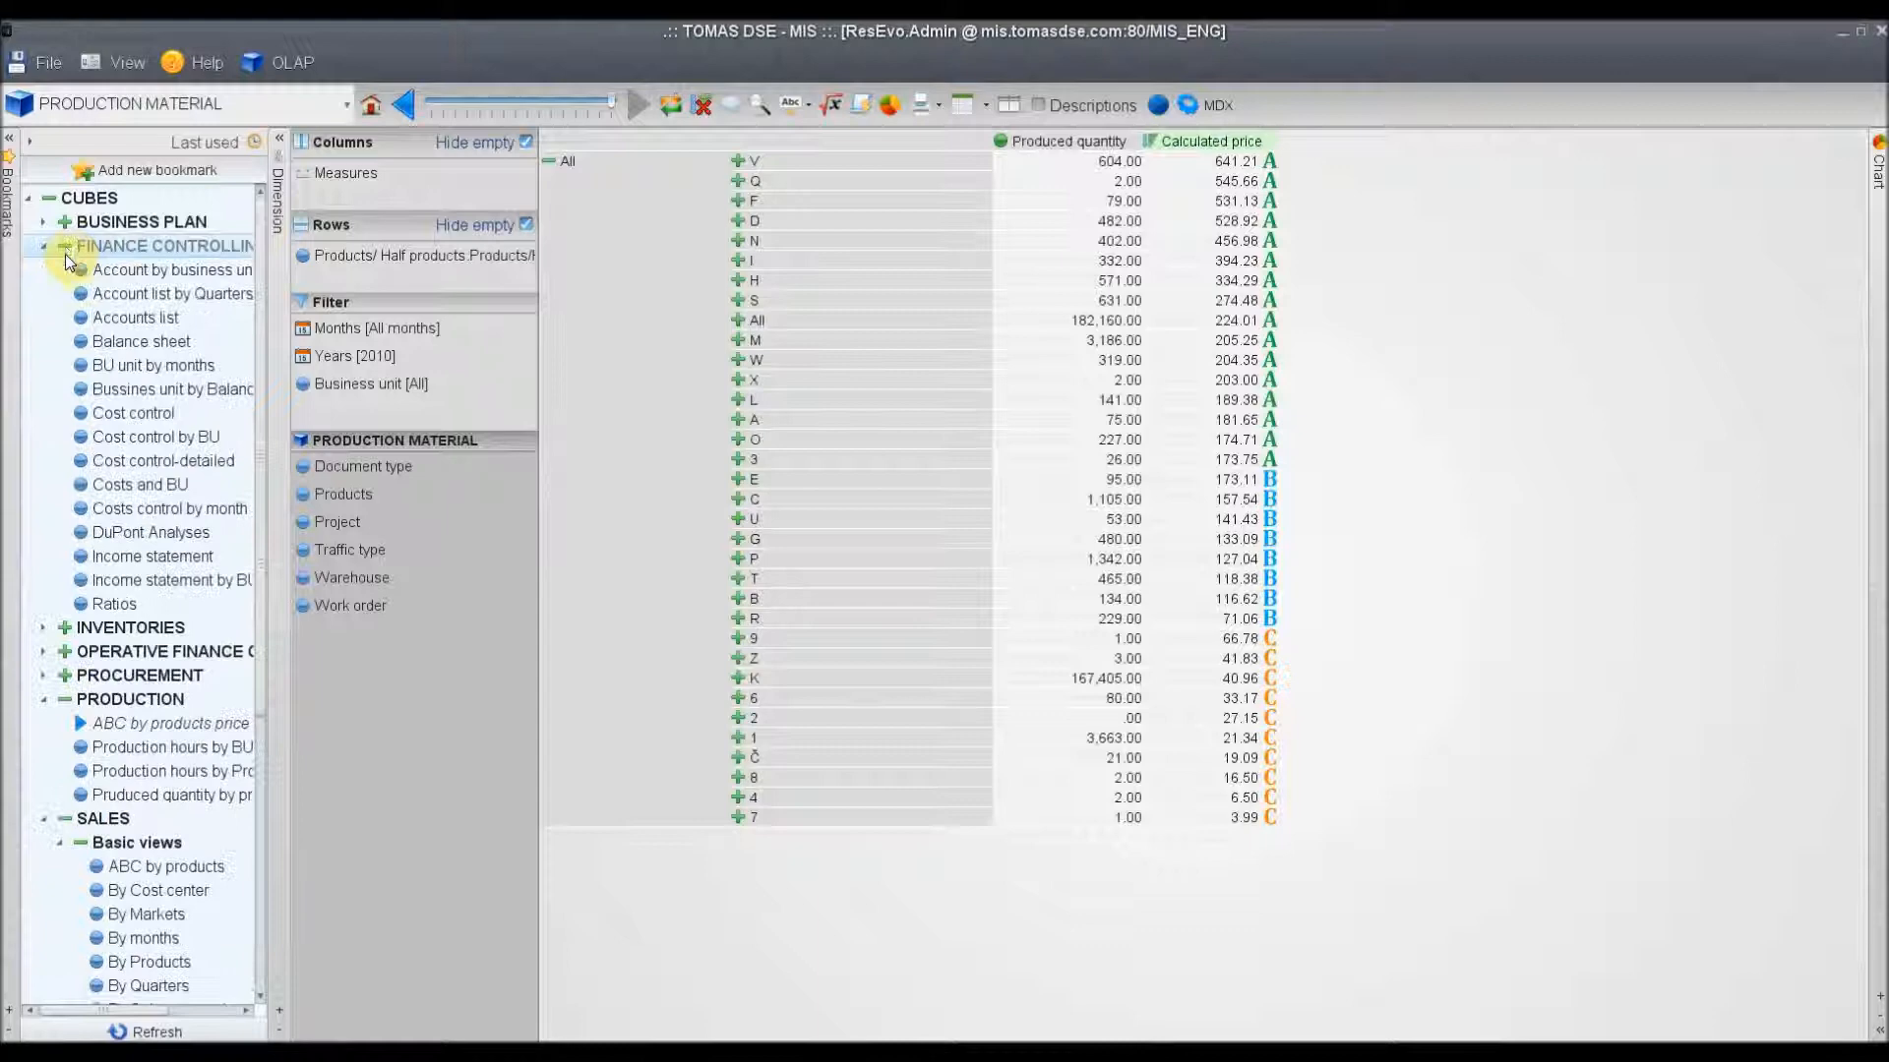
pyautogui.click(69, 696)
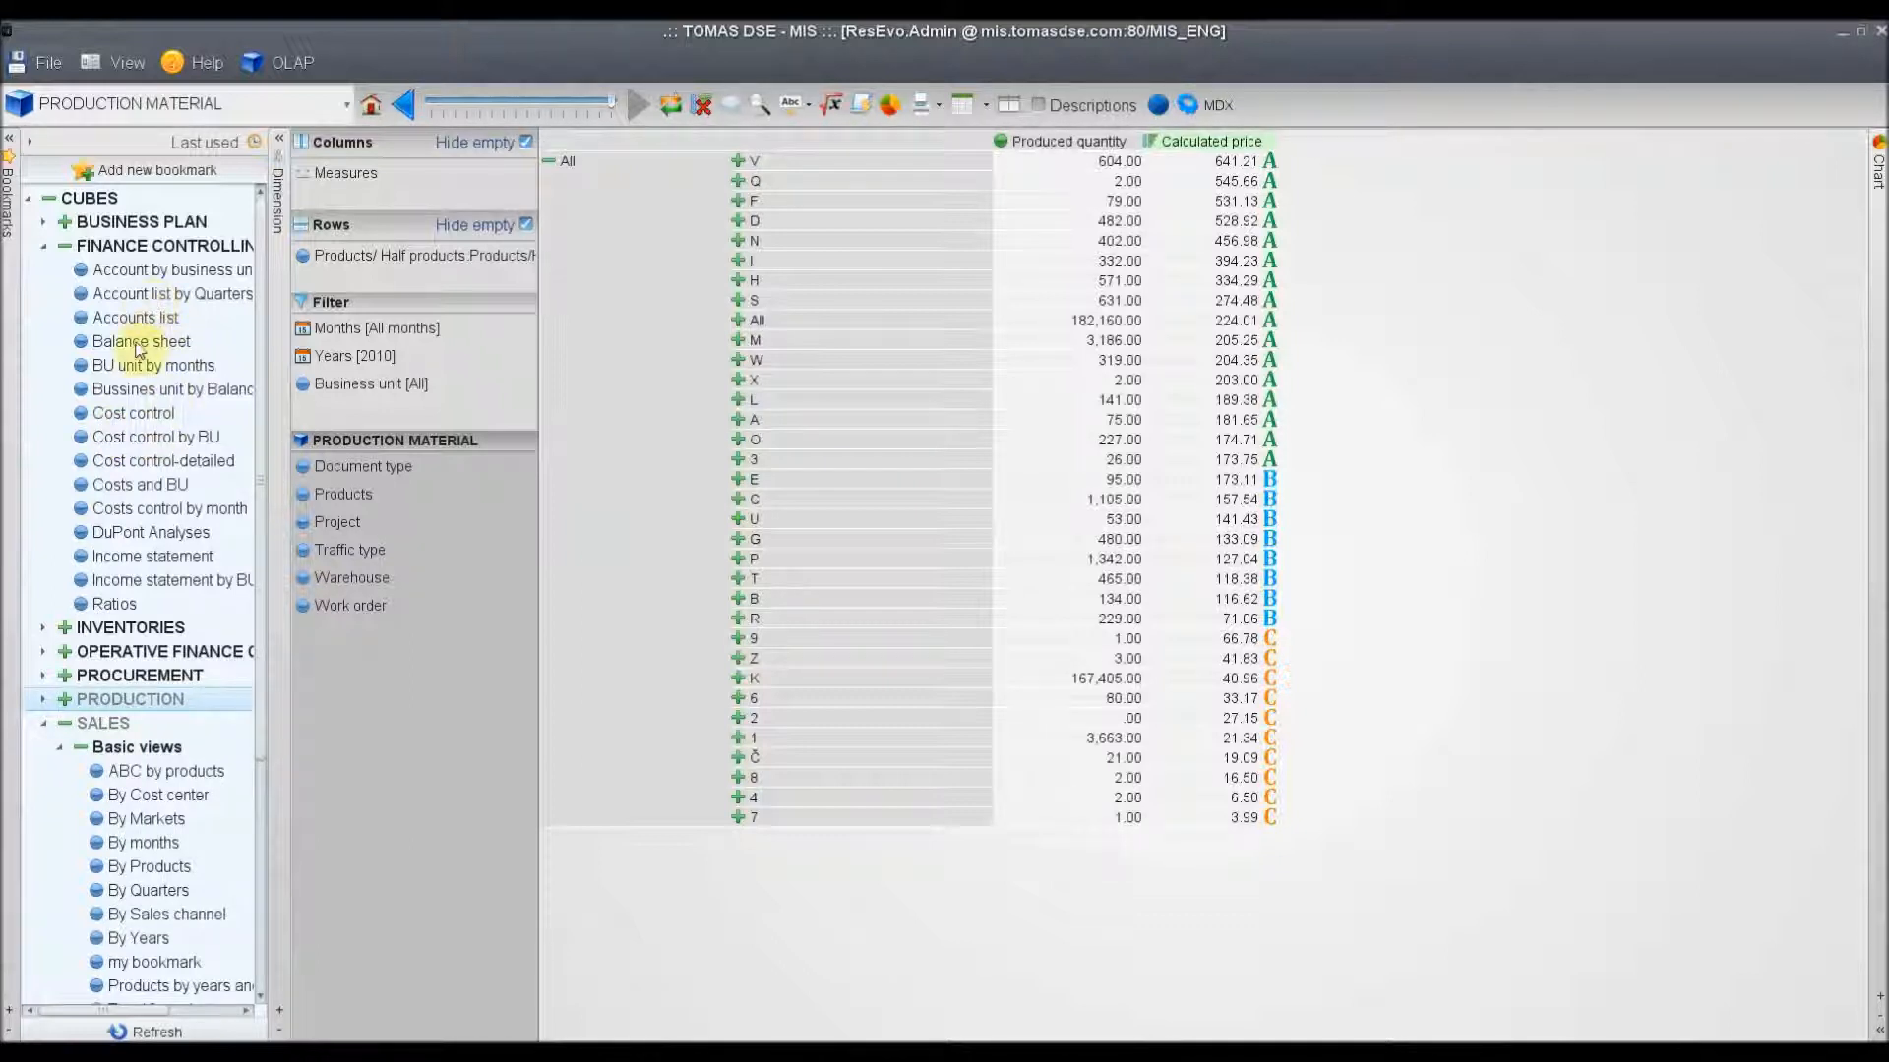
# - View the Income statement, Cost control by BU and Ratios bookmarks of FINANCE CONTROLLING
pyautogui.click(131, 557)
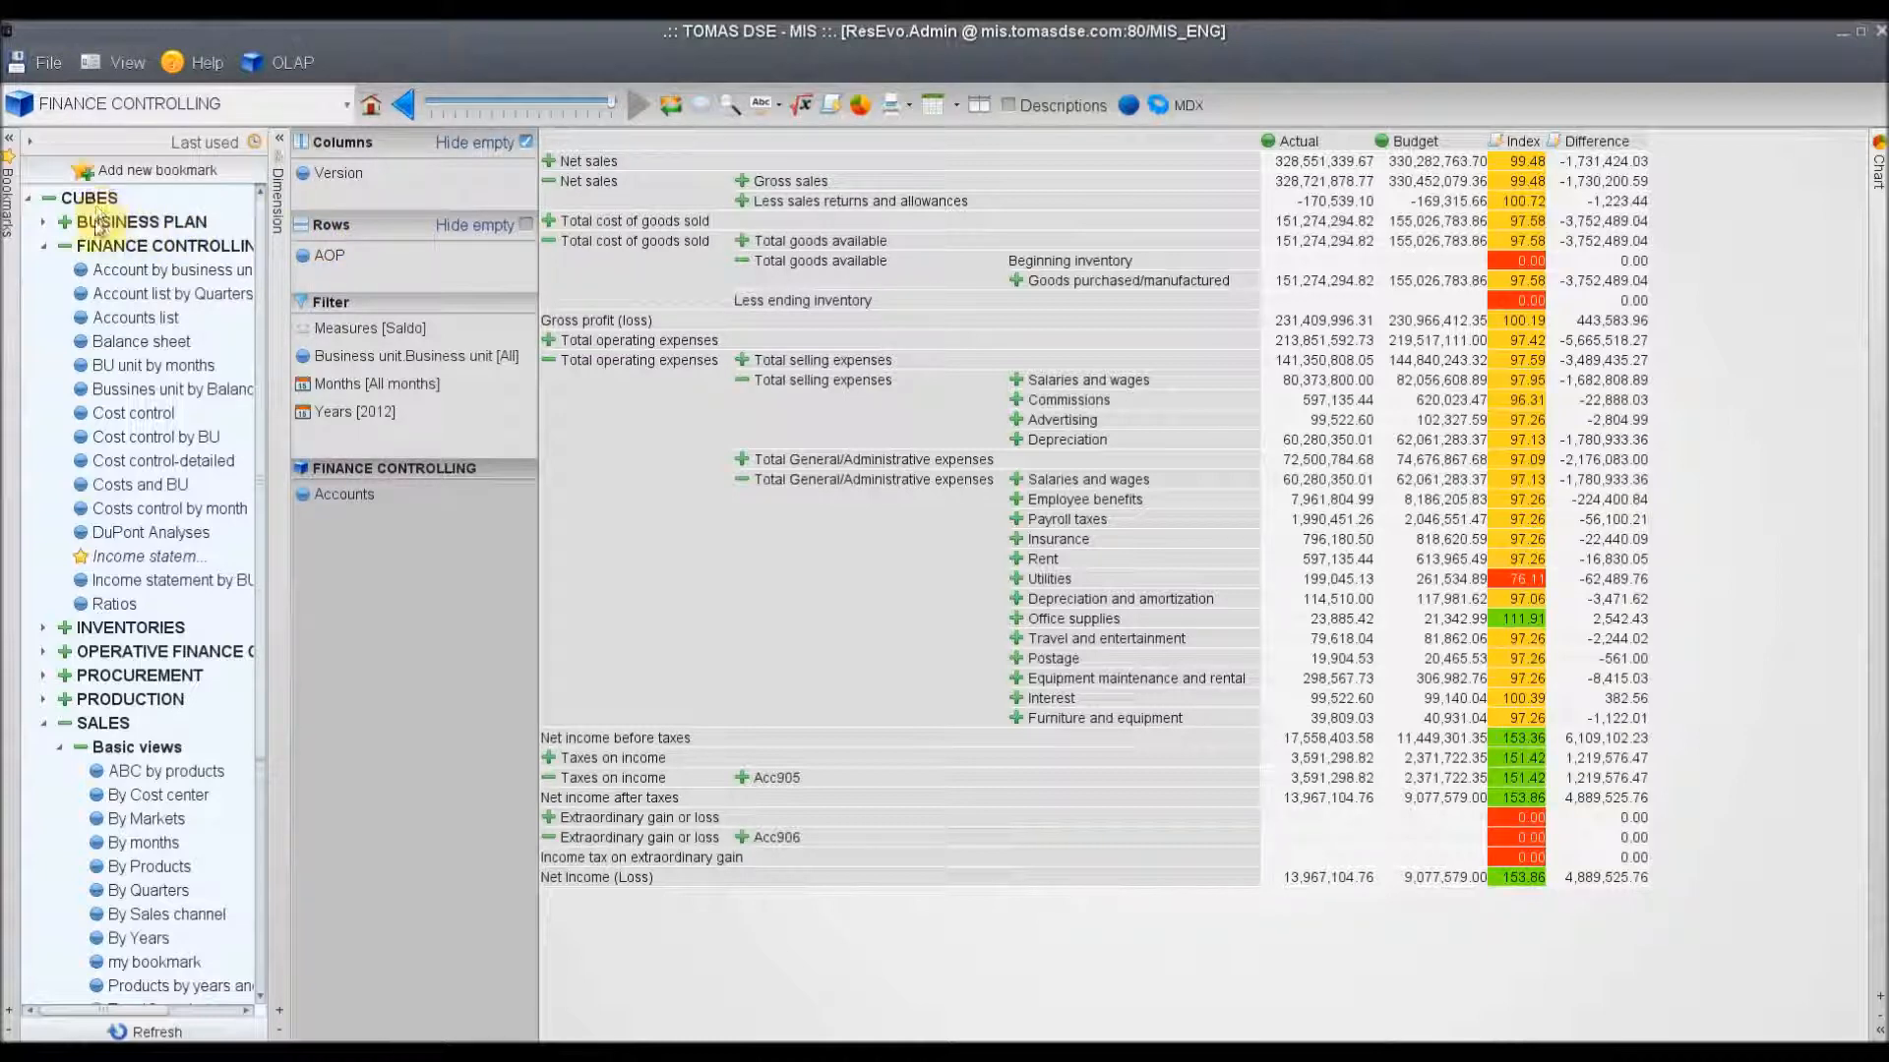
pyautogui.click(133, 438)
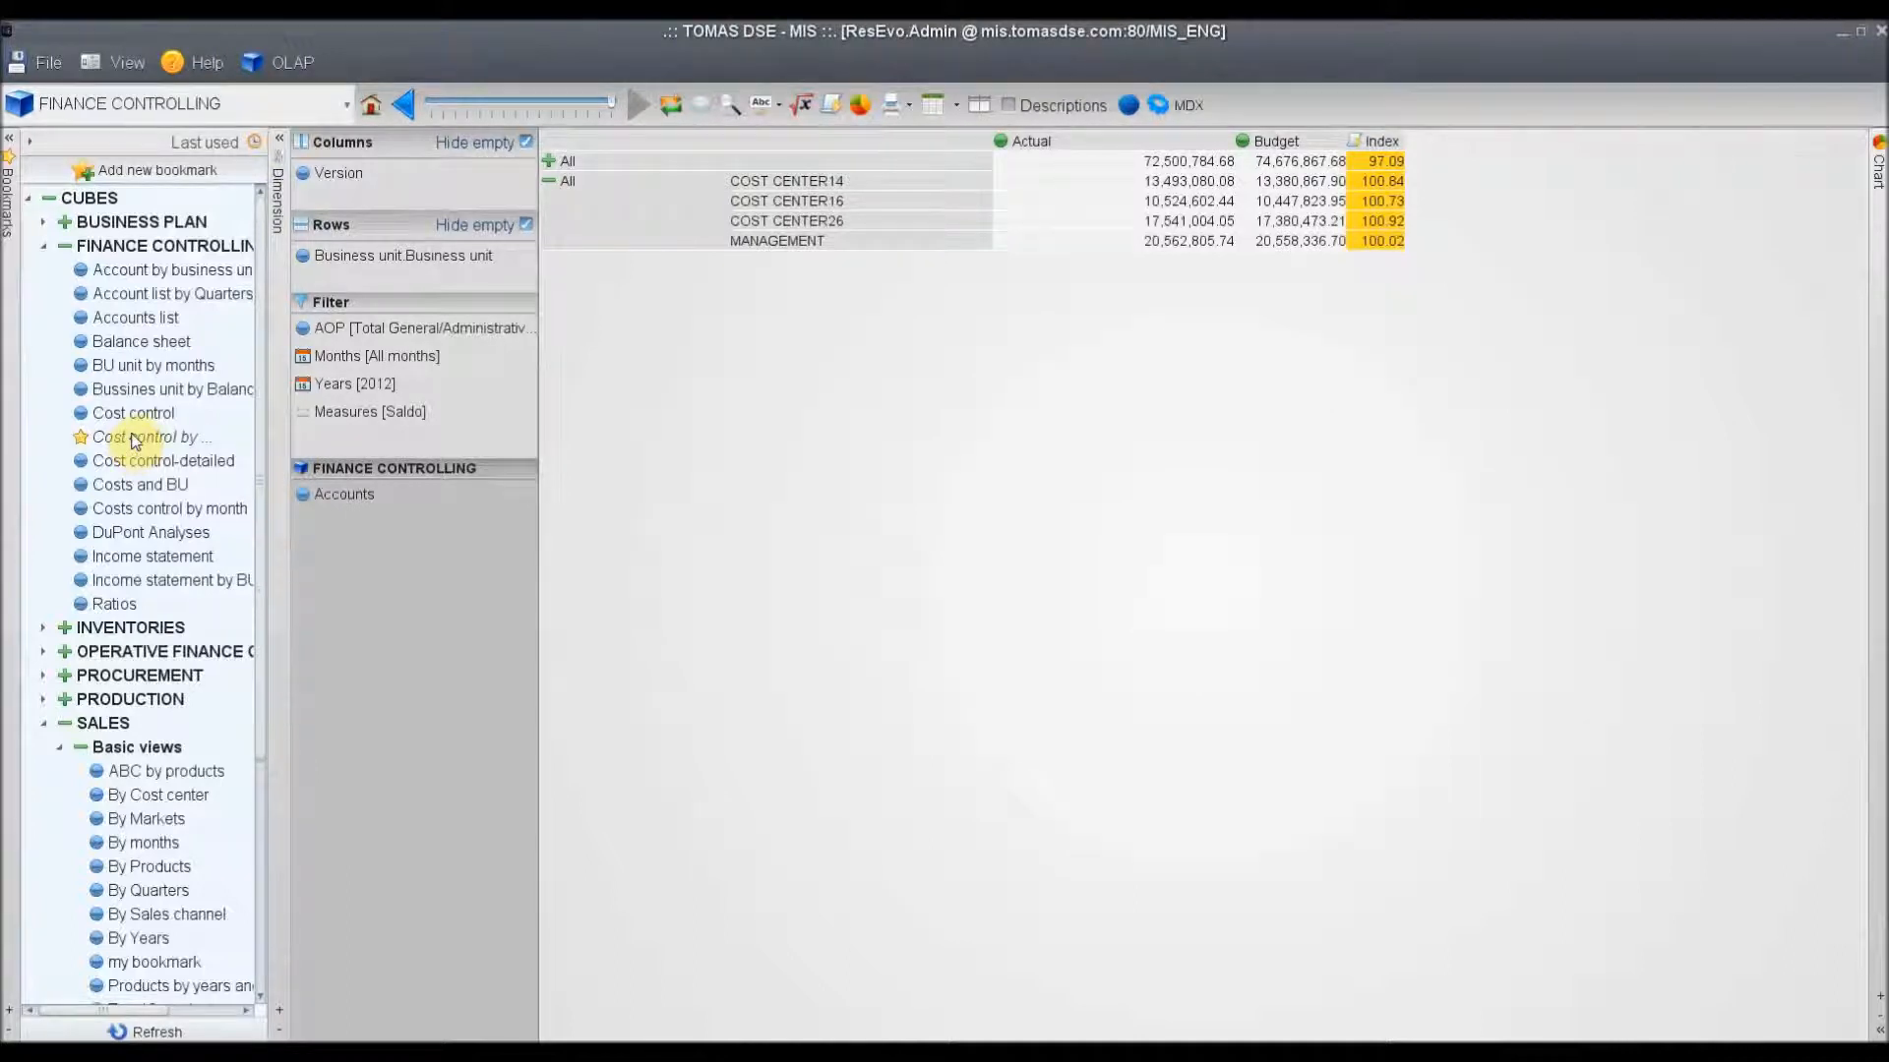
pyautogui.click(113, 606)
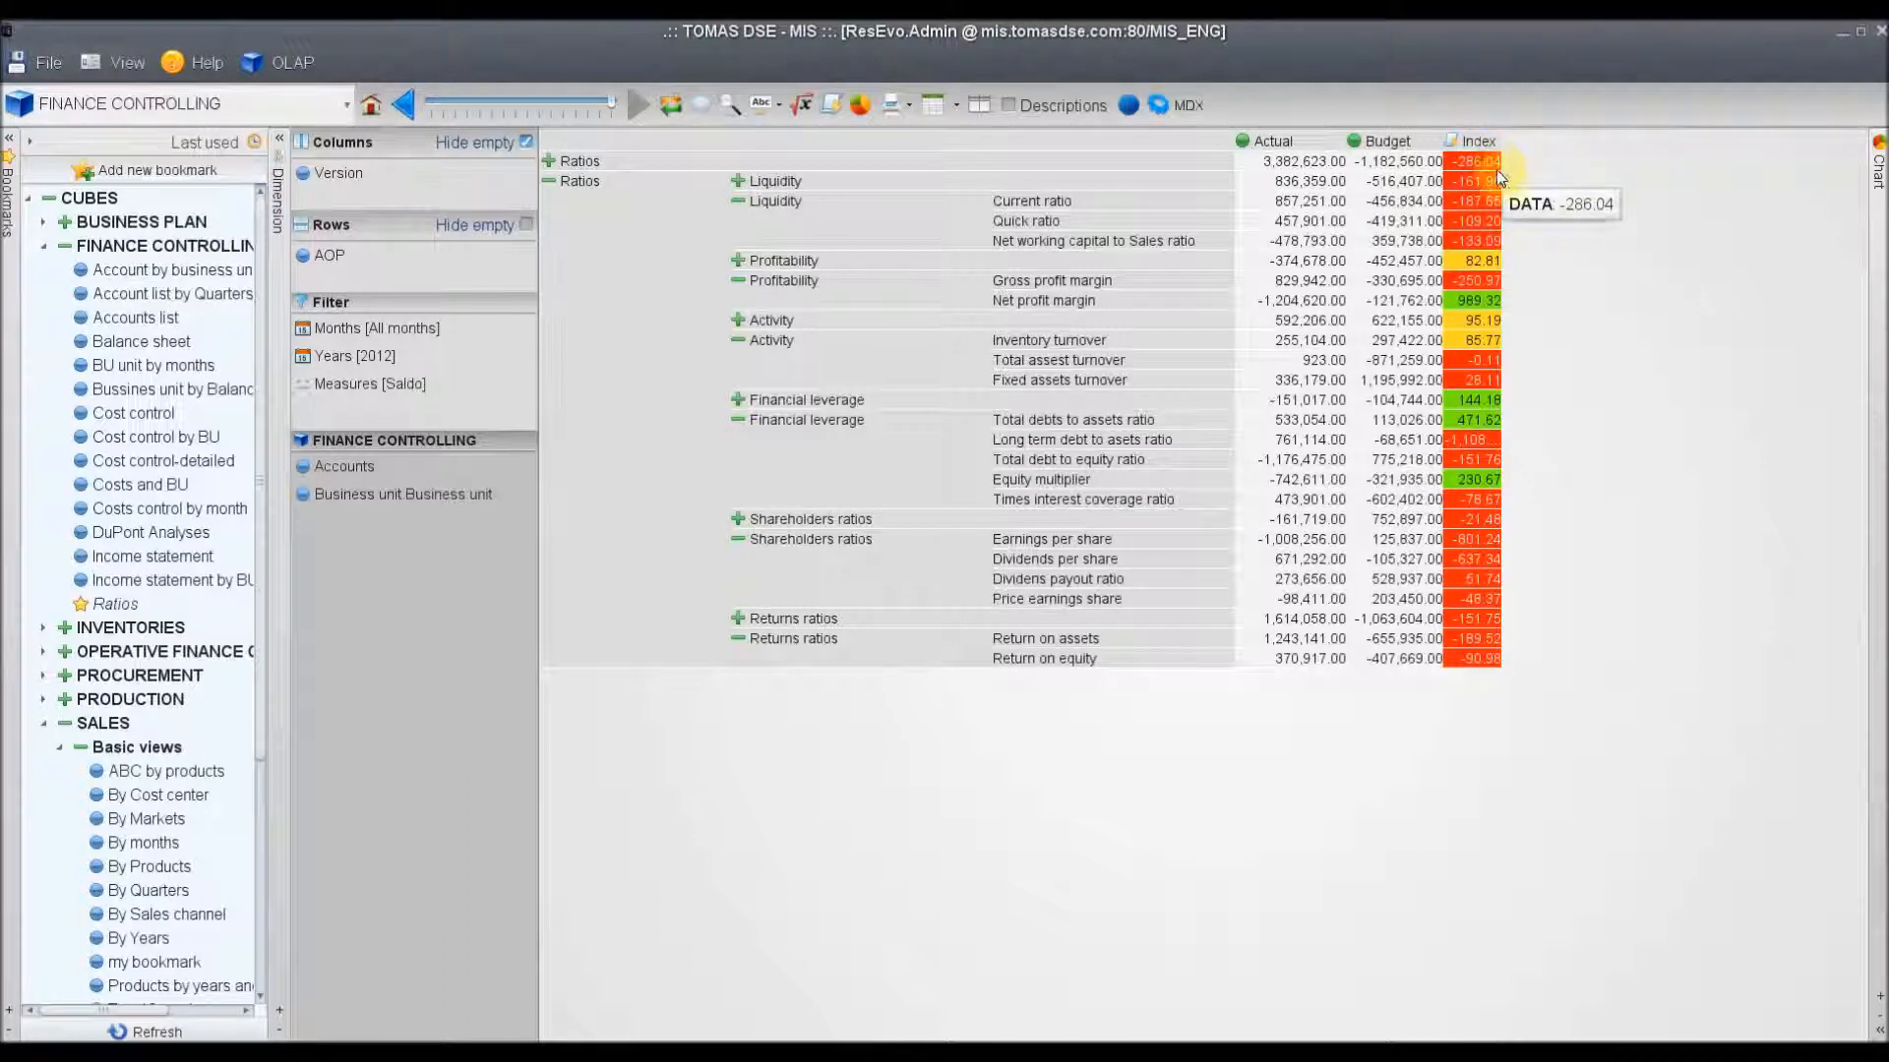
# - Open the Average due bookmark from the Receivables group of OPERATIVE FINANCE CONTROLLING
pyautogui.click(69, 653)
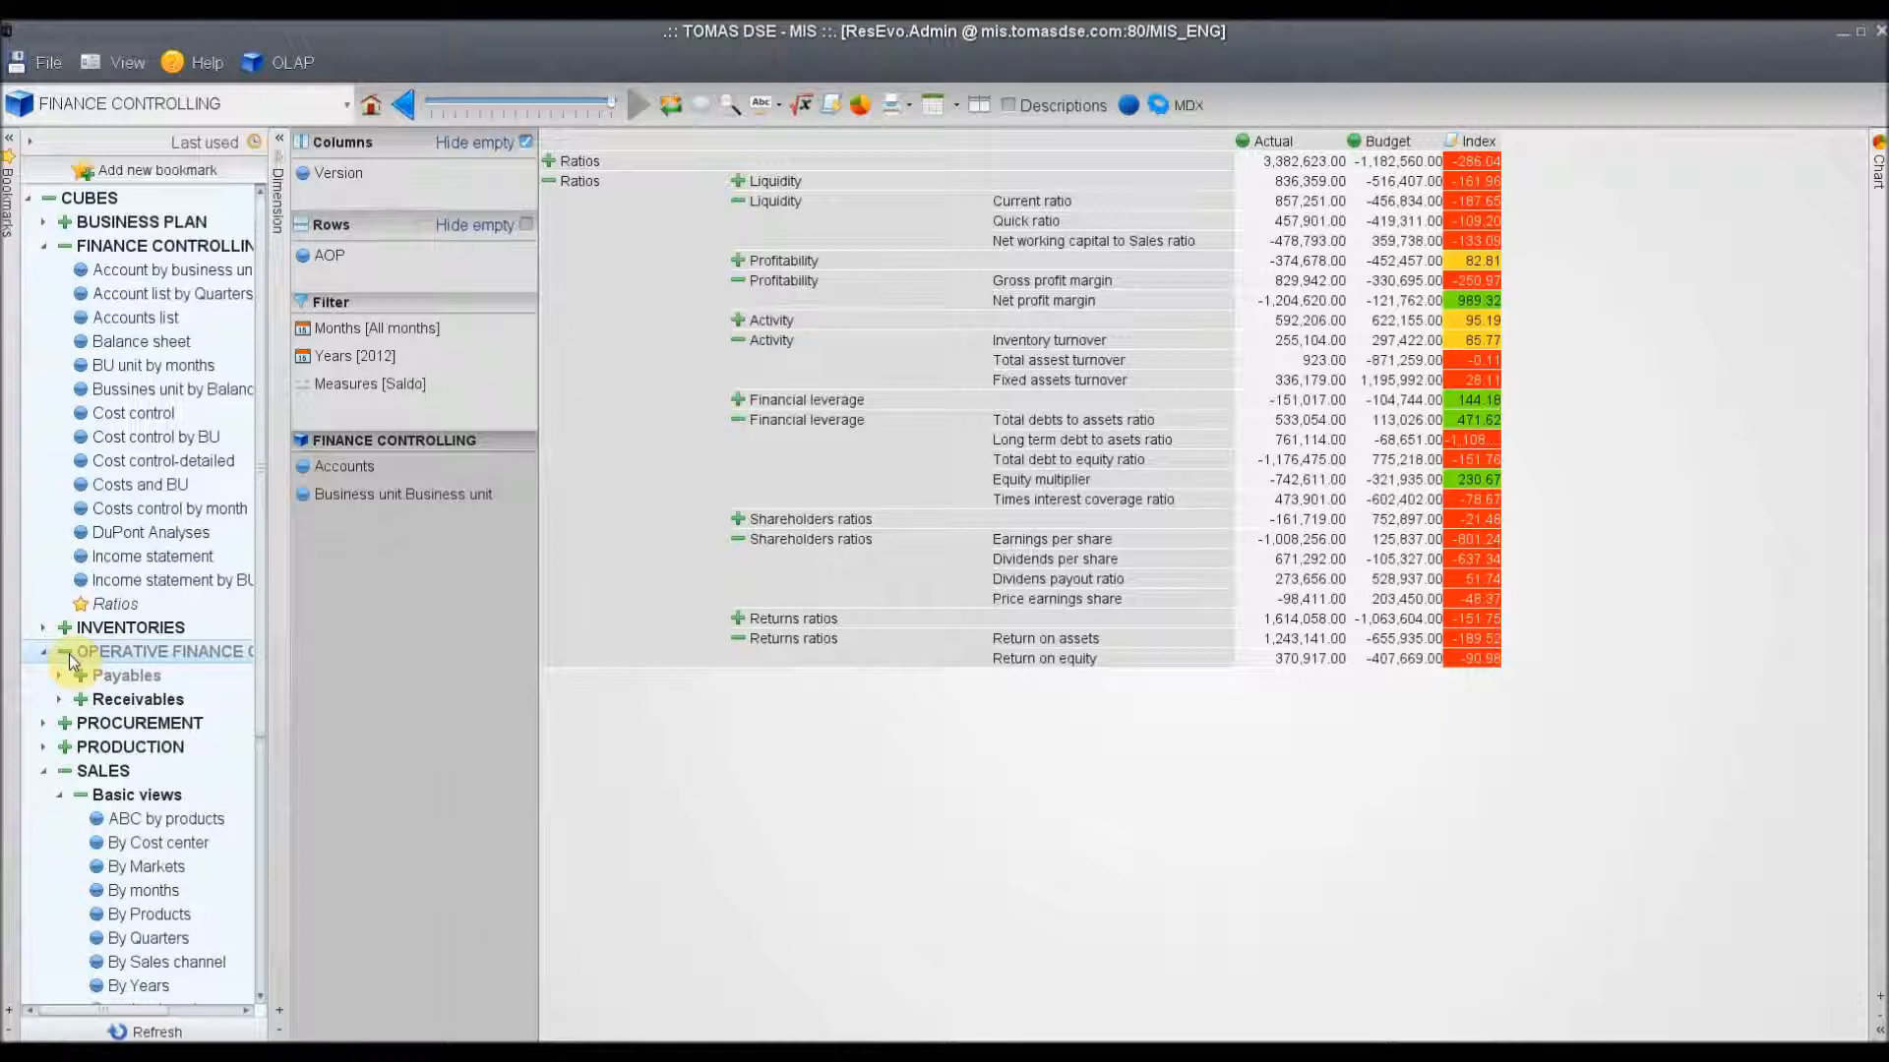
pyautogui.click(79, 697)
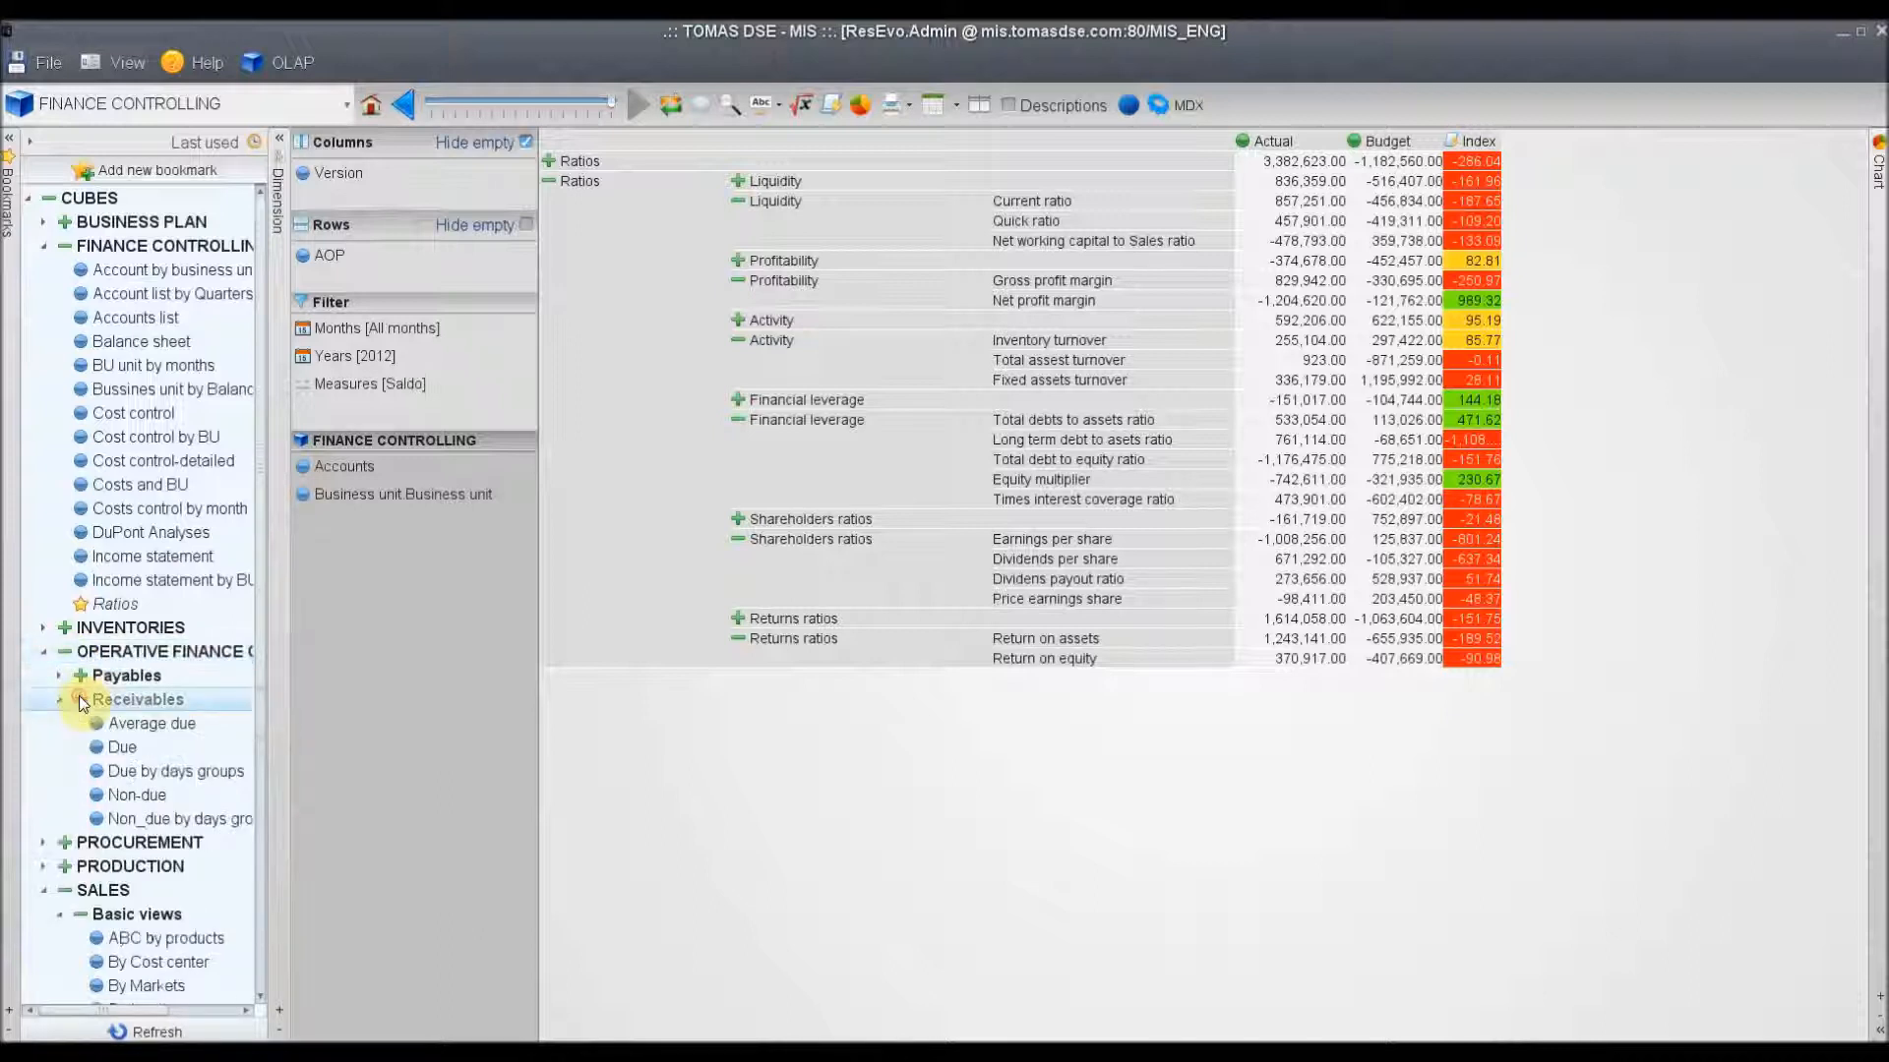
pyautogui.click(131, 729)
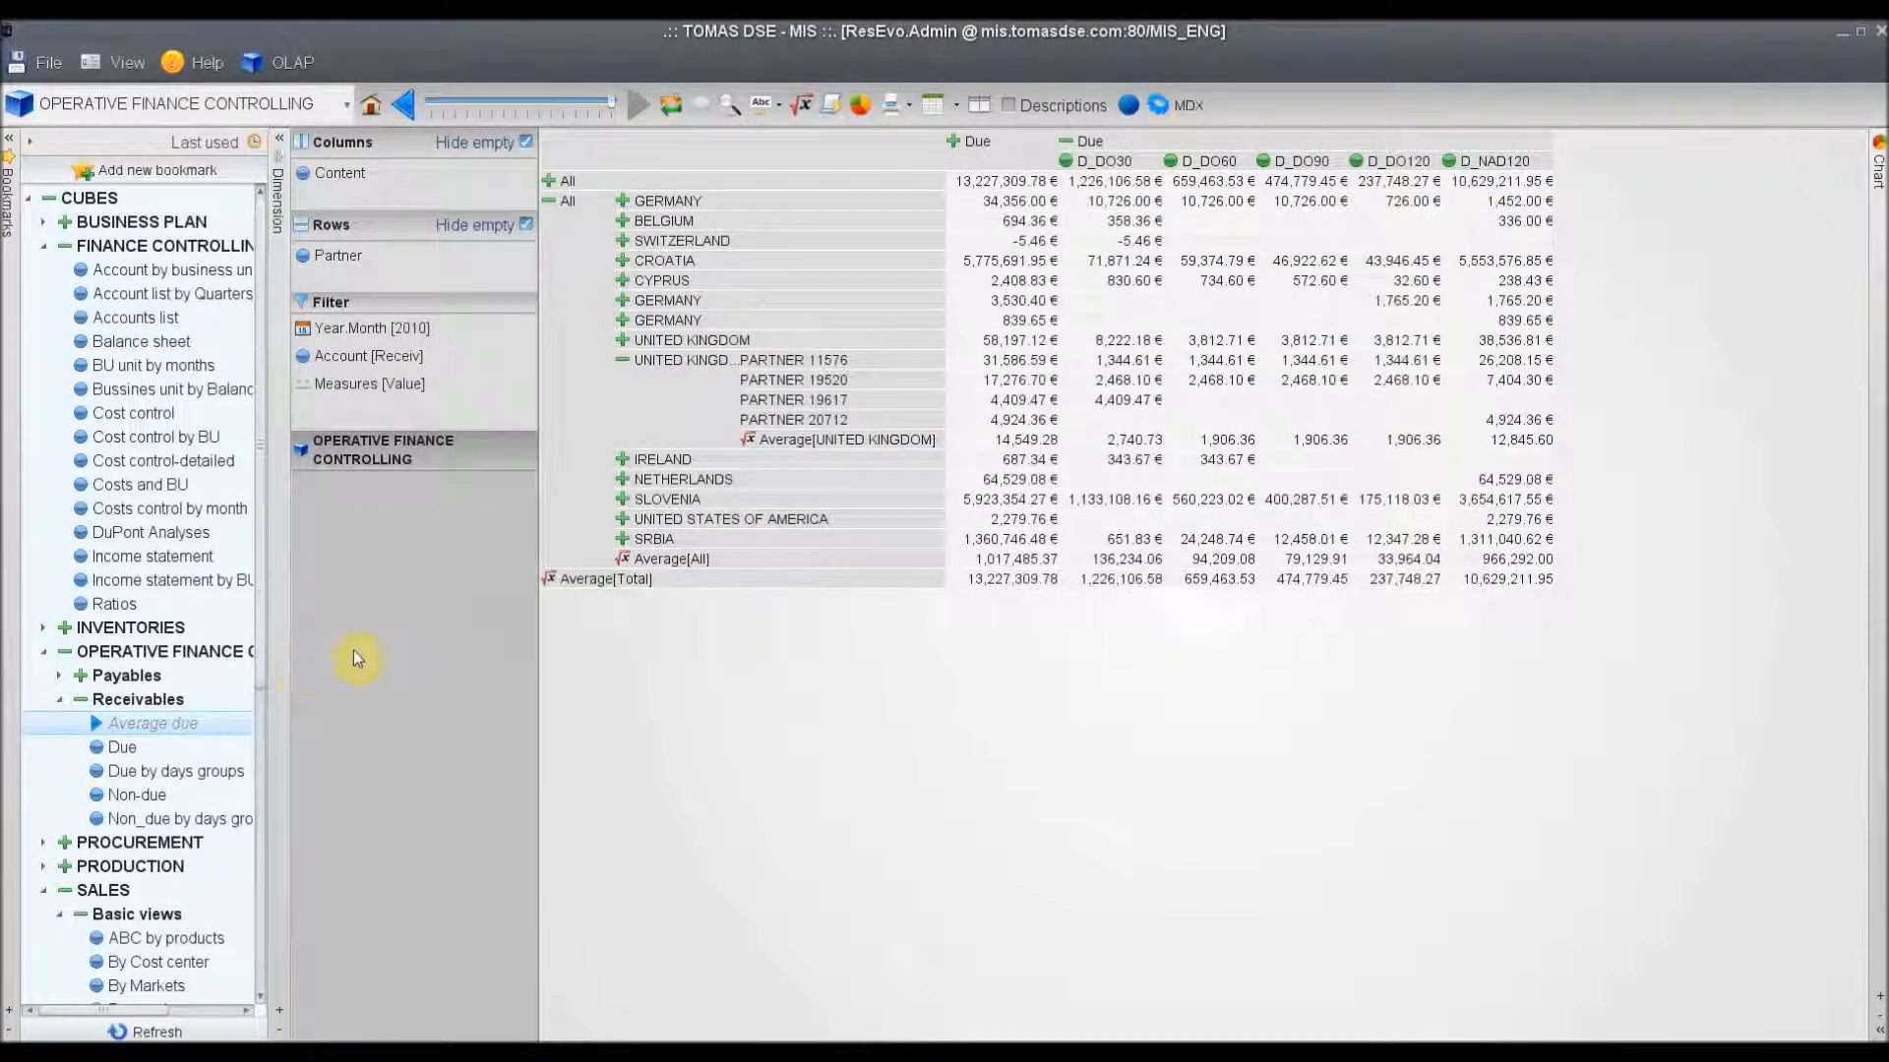
# - Open the By Materials and products bookmark from the INVENTORIES basic views
pyautogui.click(67, 634)
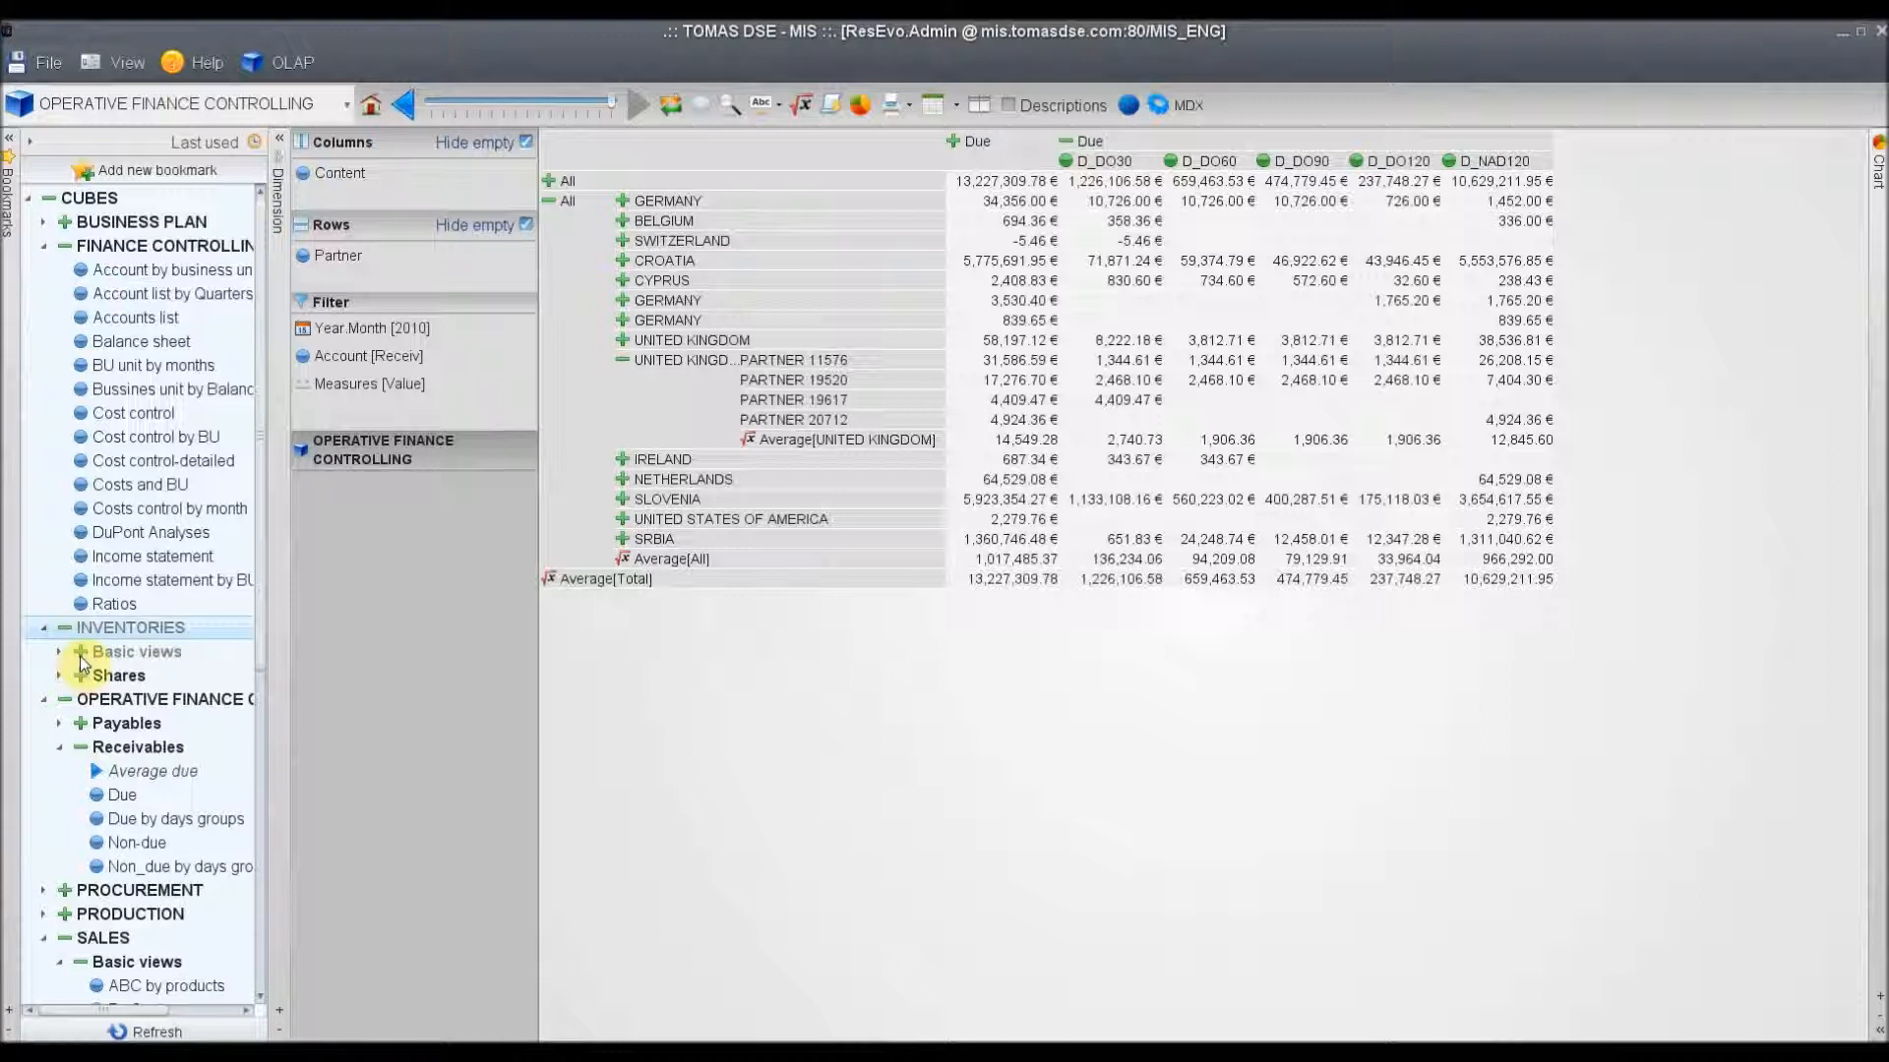
pyautogui.click(80, 652)
pyautogui.click(174, 676)
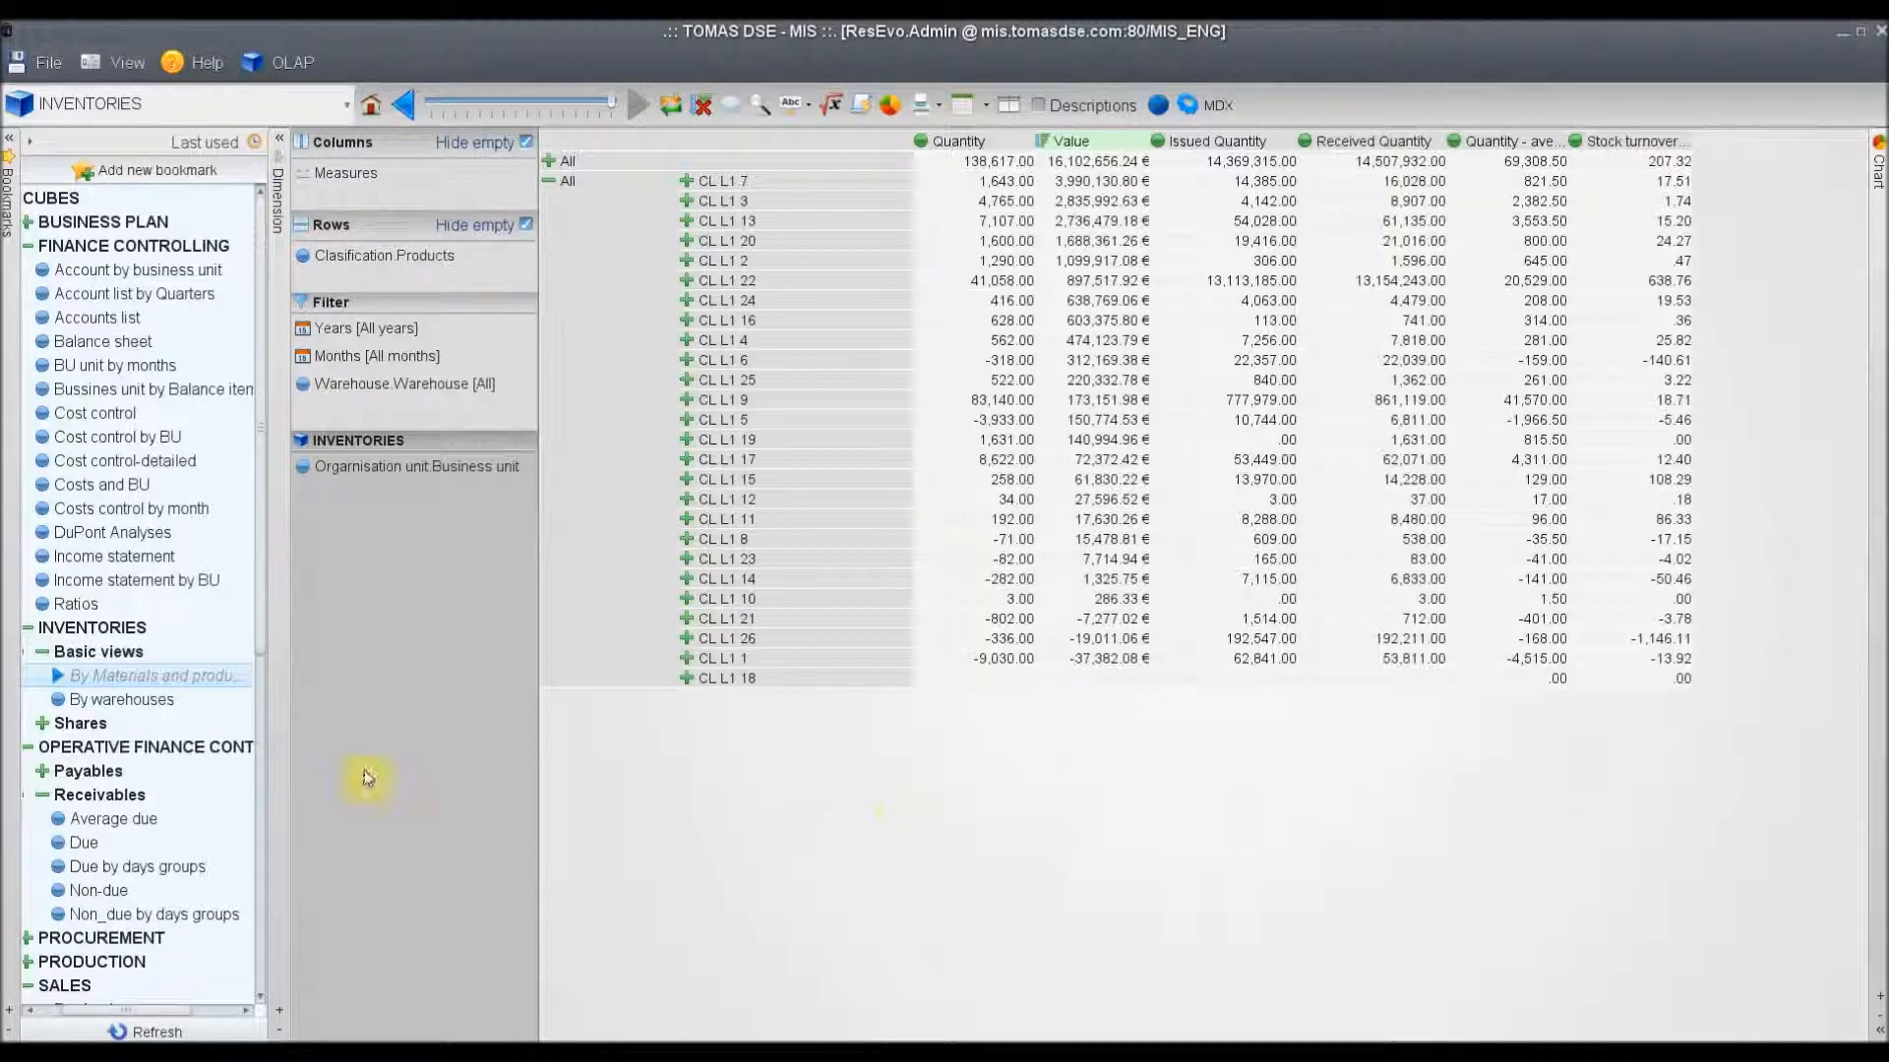
# - Open the By supplier bookmark from the PROCUREMENT basic views
pyautogui.click(28, 939)
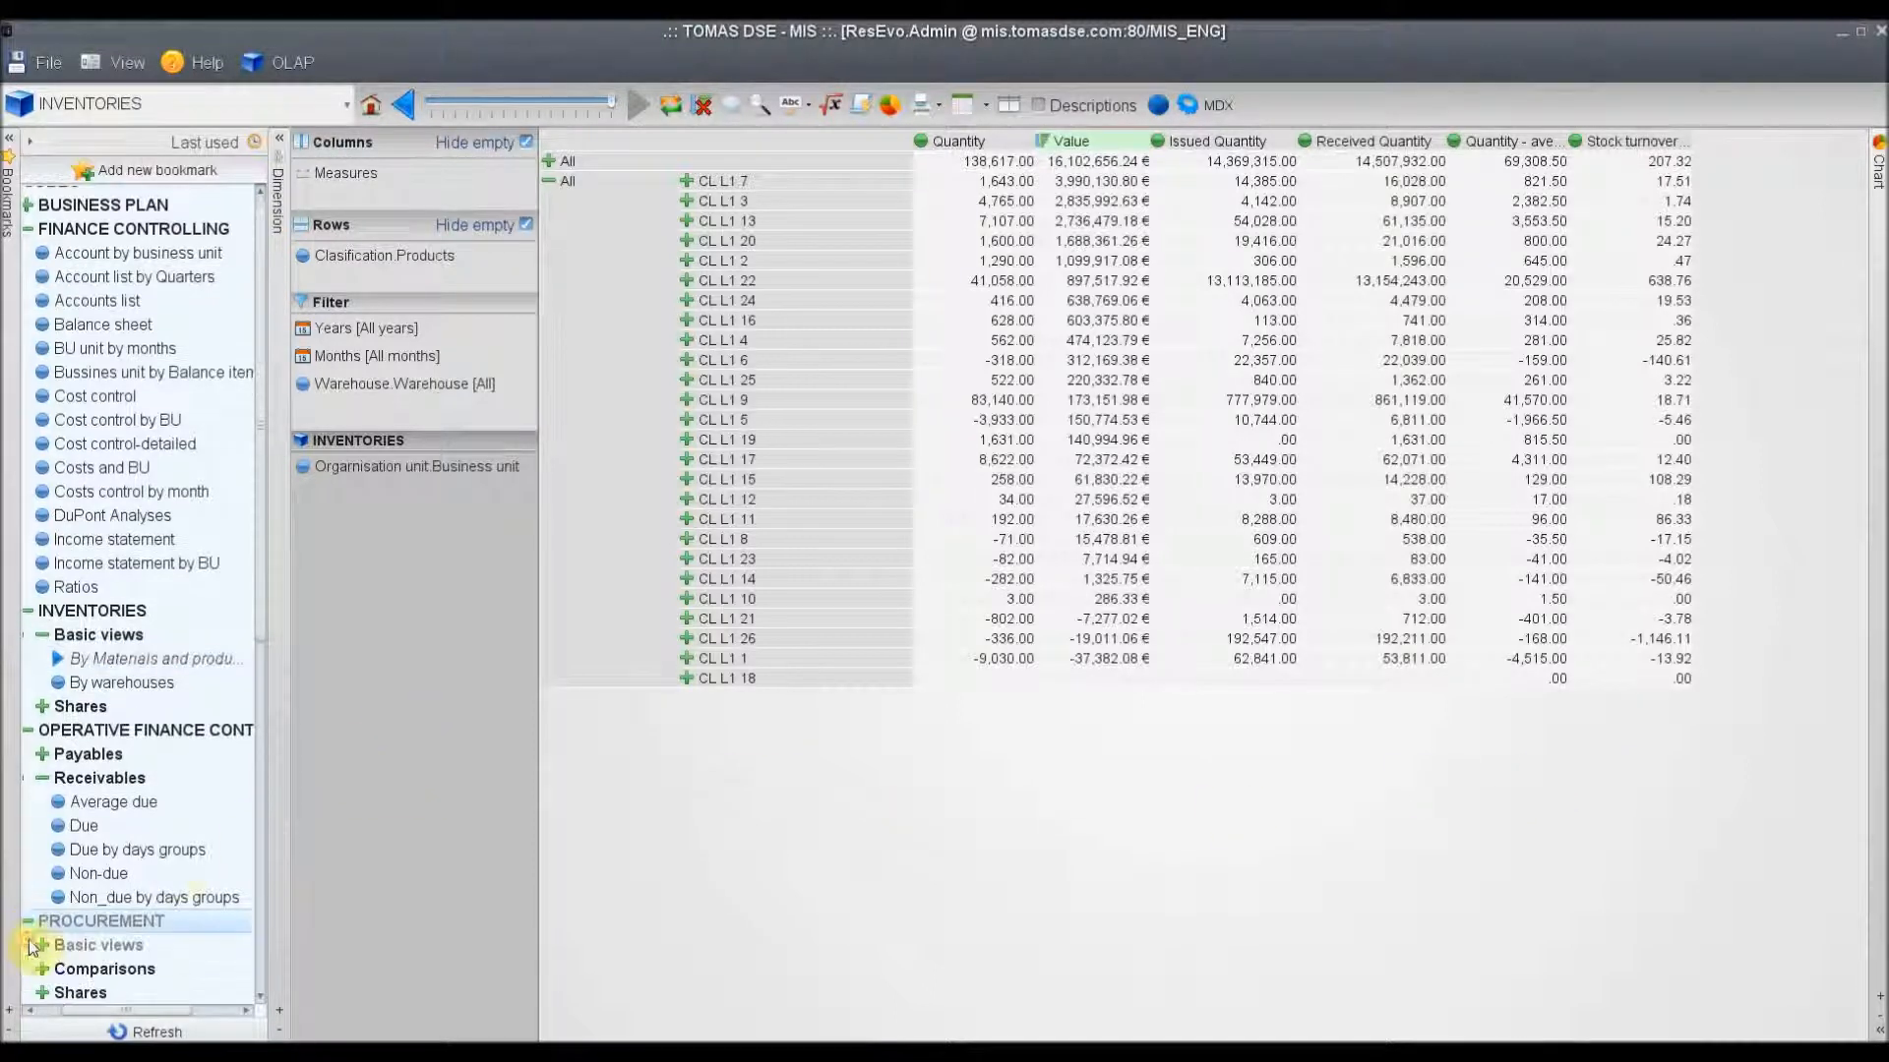
pyautogui.moveTo(261, 612); pyautogui.dragTo(244, 764)
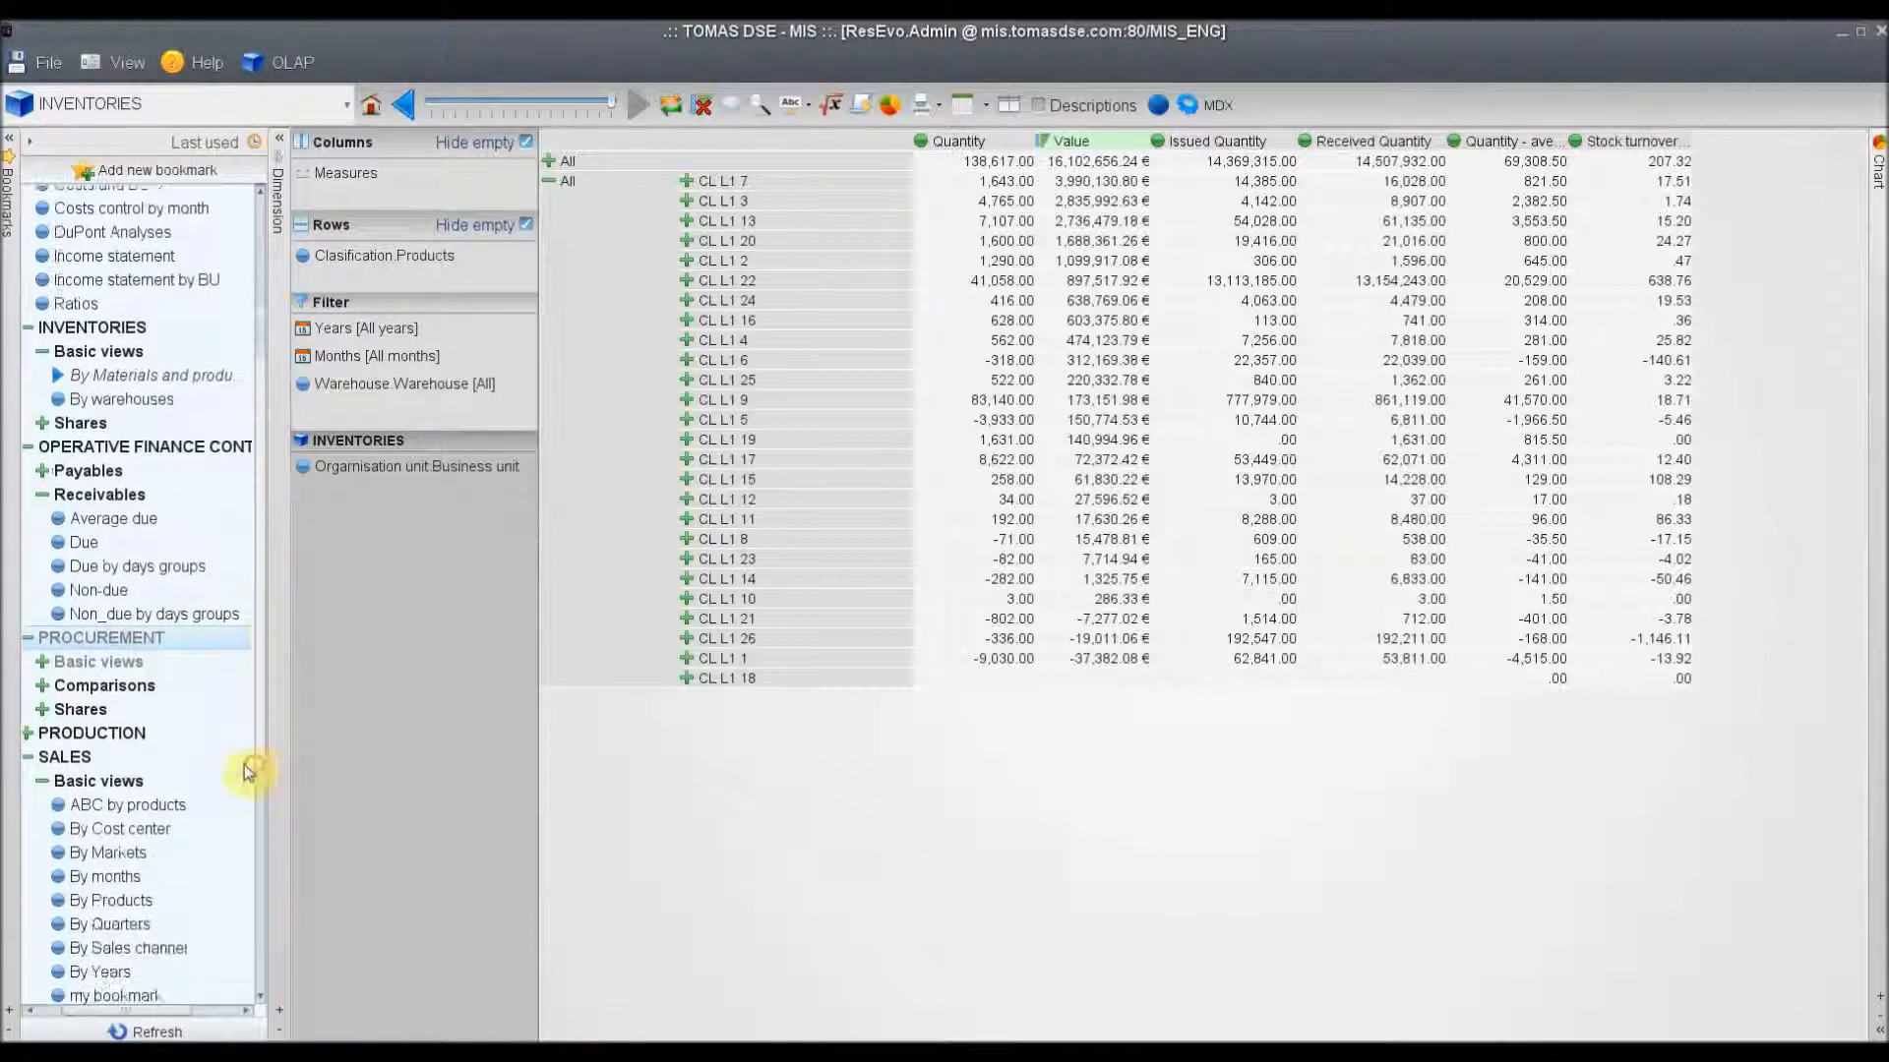
pyautogui.click(43, 663)
pyautogui.click(90, 710)
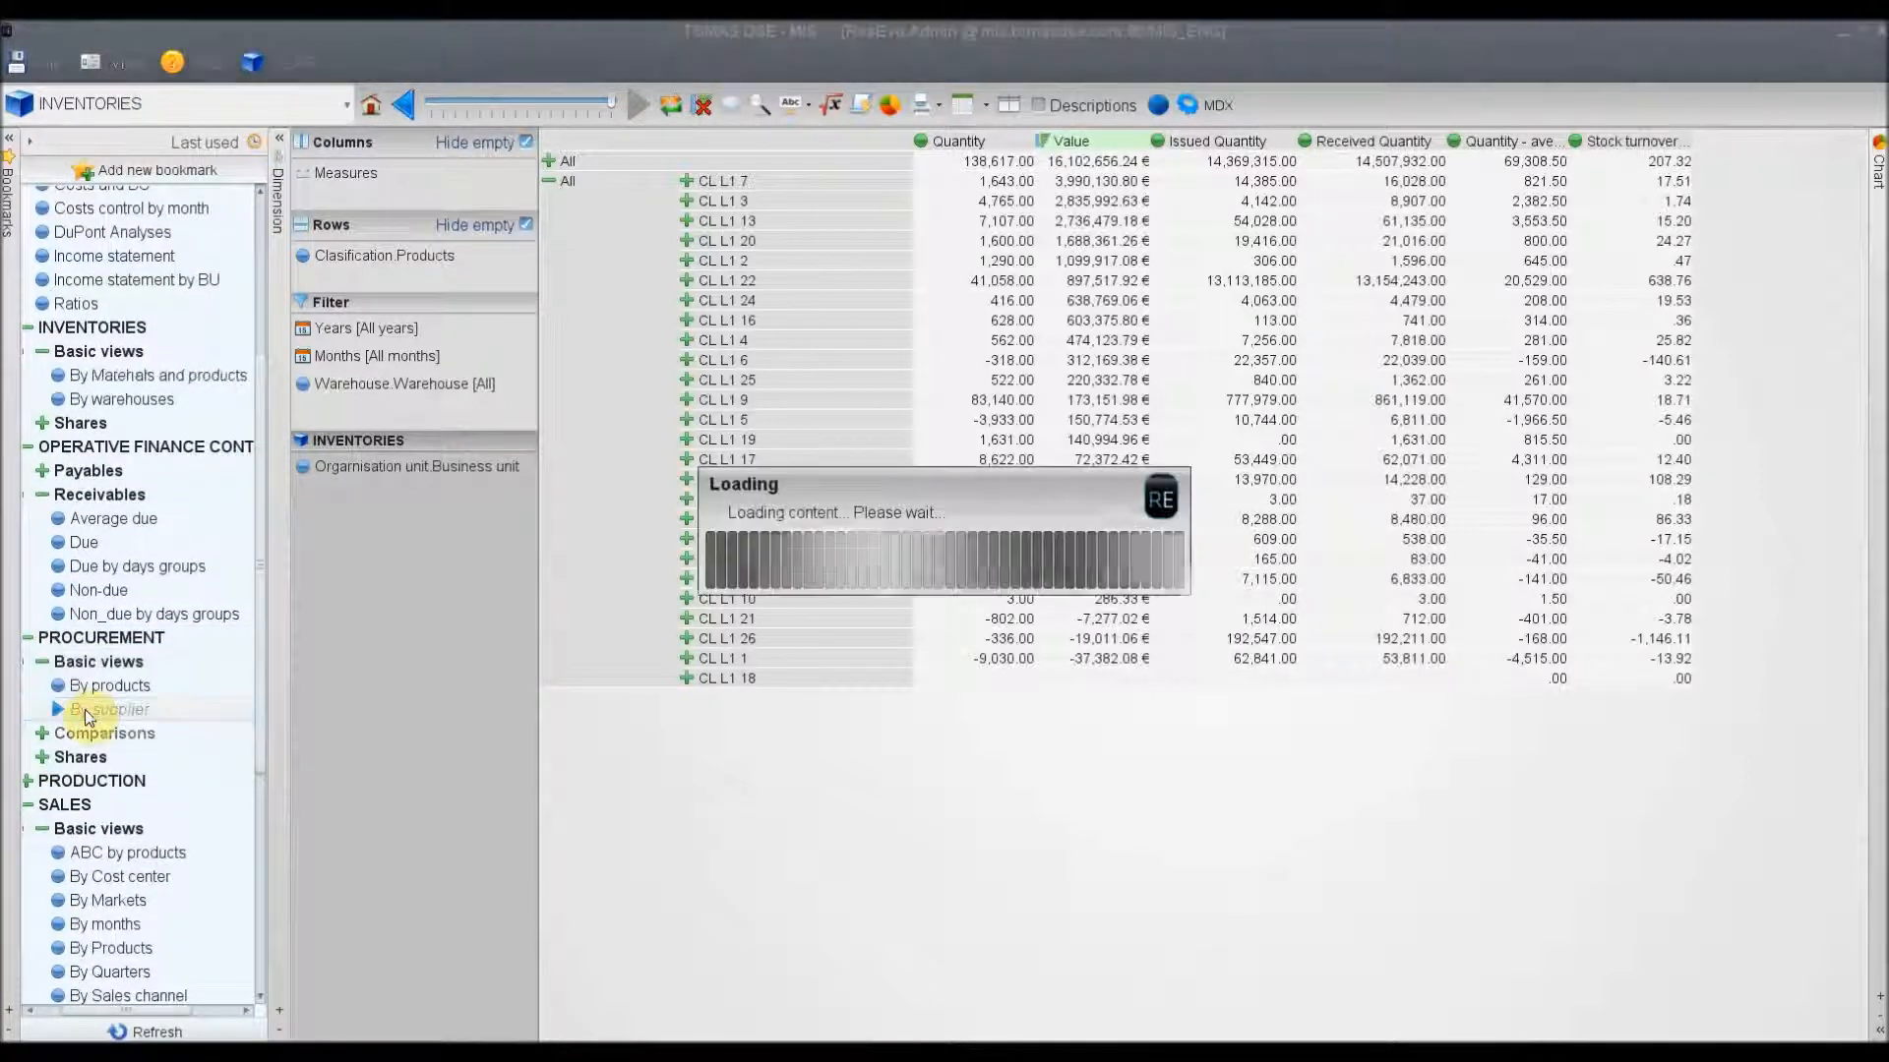